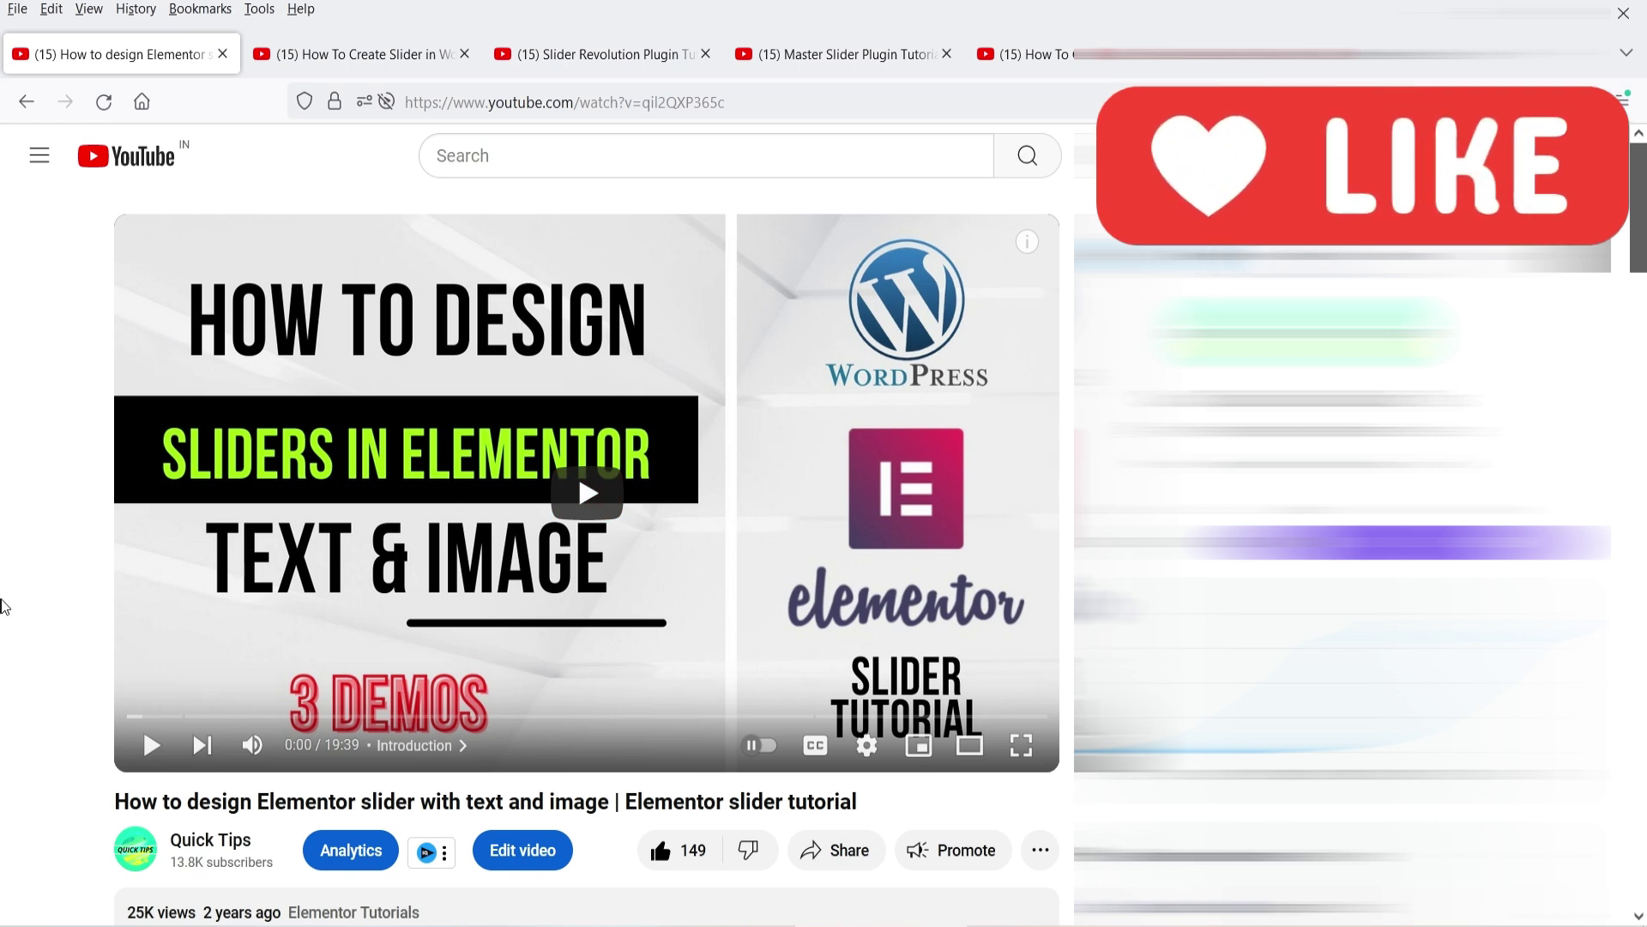
# Look through the open YouTube tutorials on WordPress slider plugins one after another.
pyautogui.hotkey('ctrl', 'Tab')
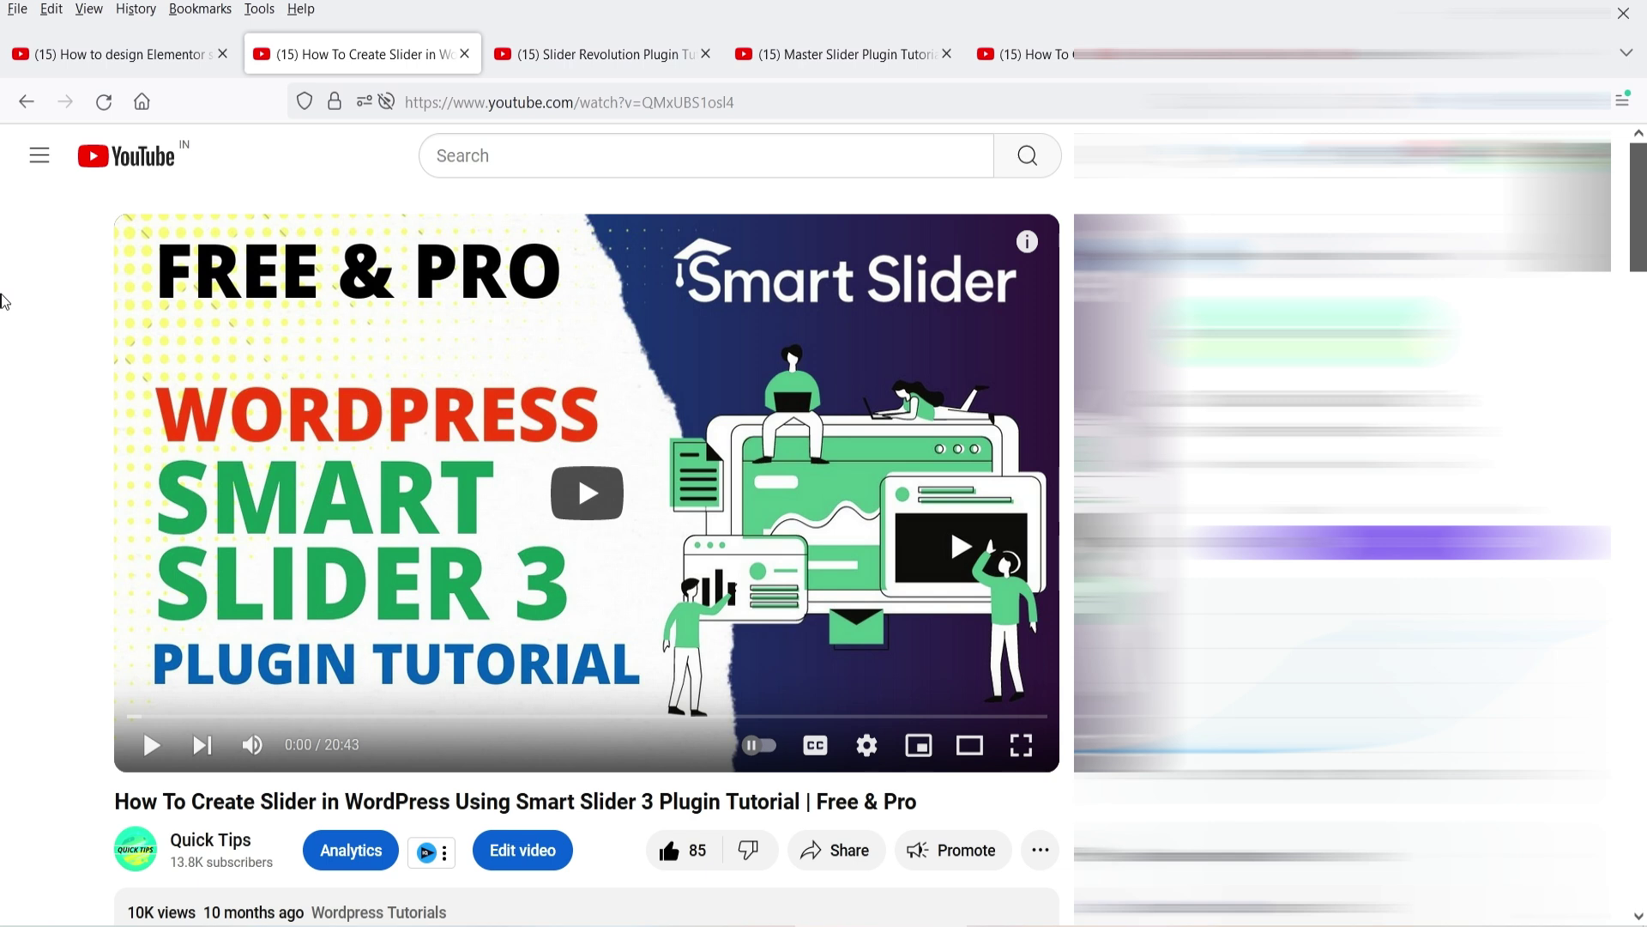
pyautogui.hotkey('ctrl', 'Tab')
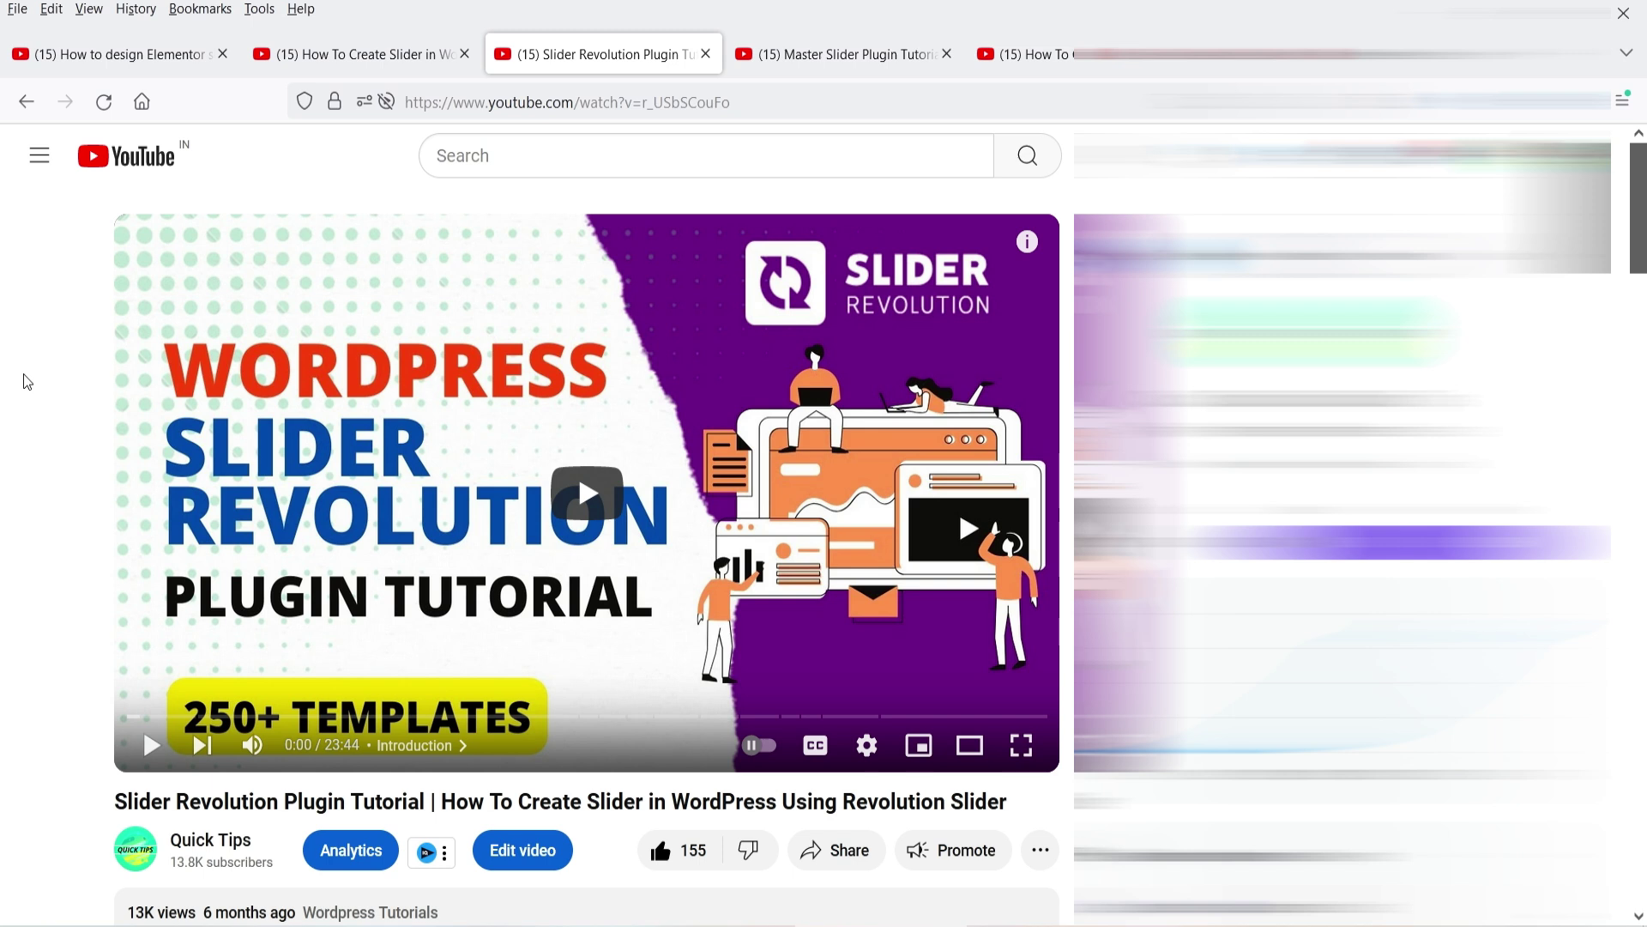
pyautogui.hotkey('ctrl', 'Tab')
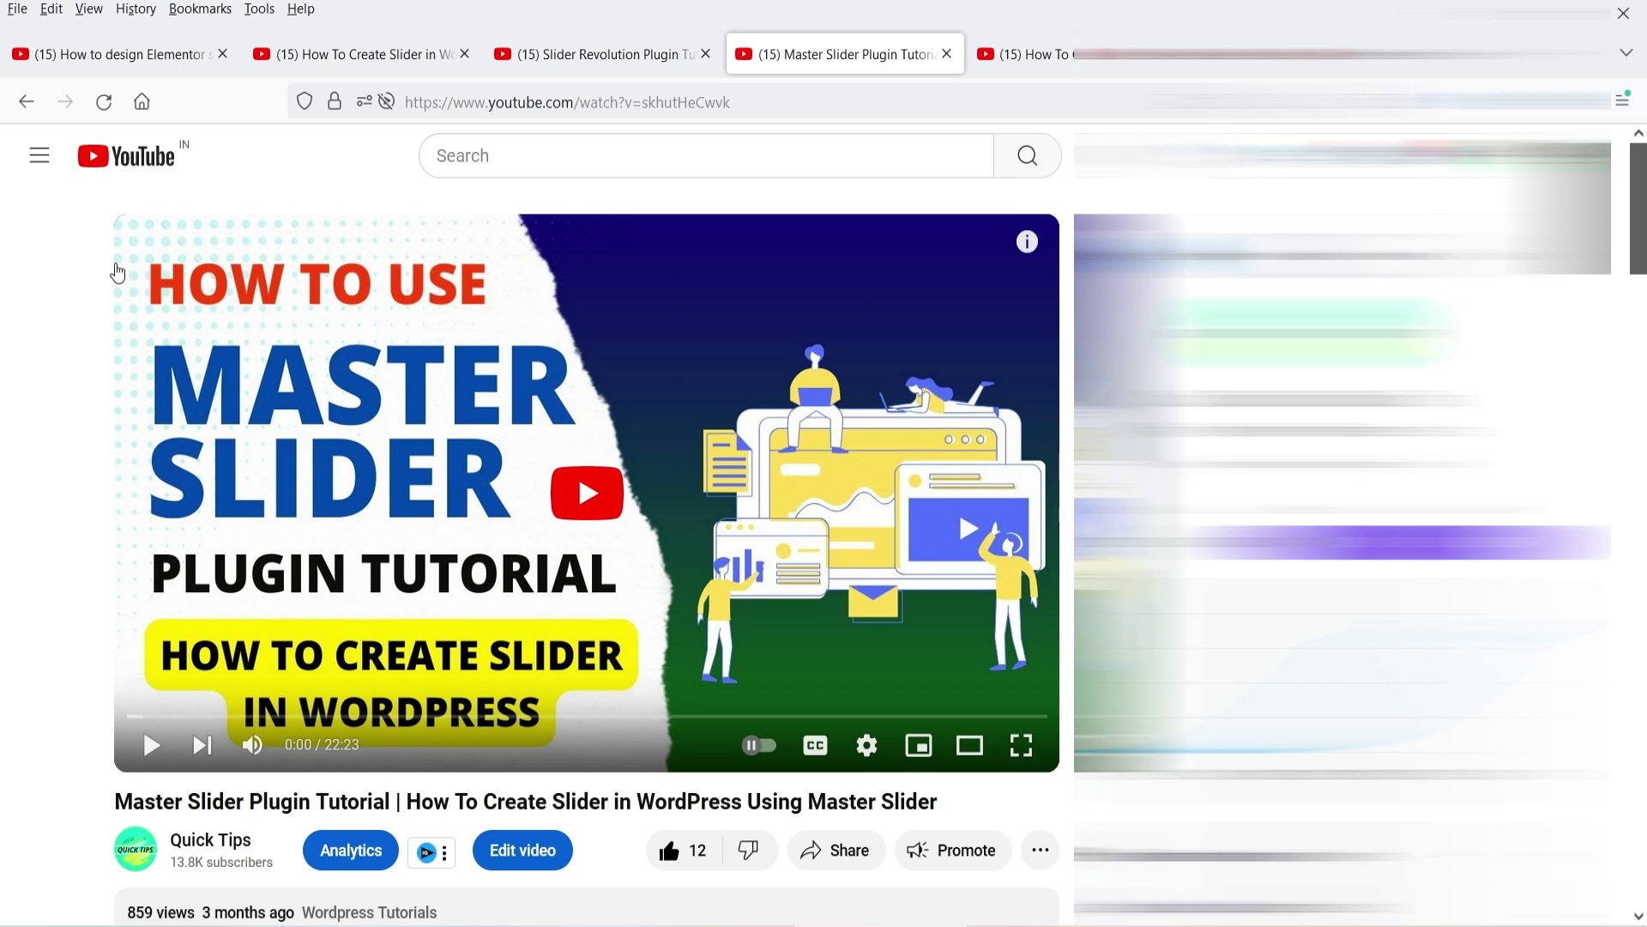
pyautogui.hotkey('ctrl', 'Tab')
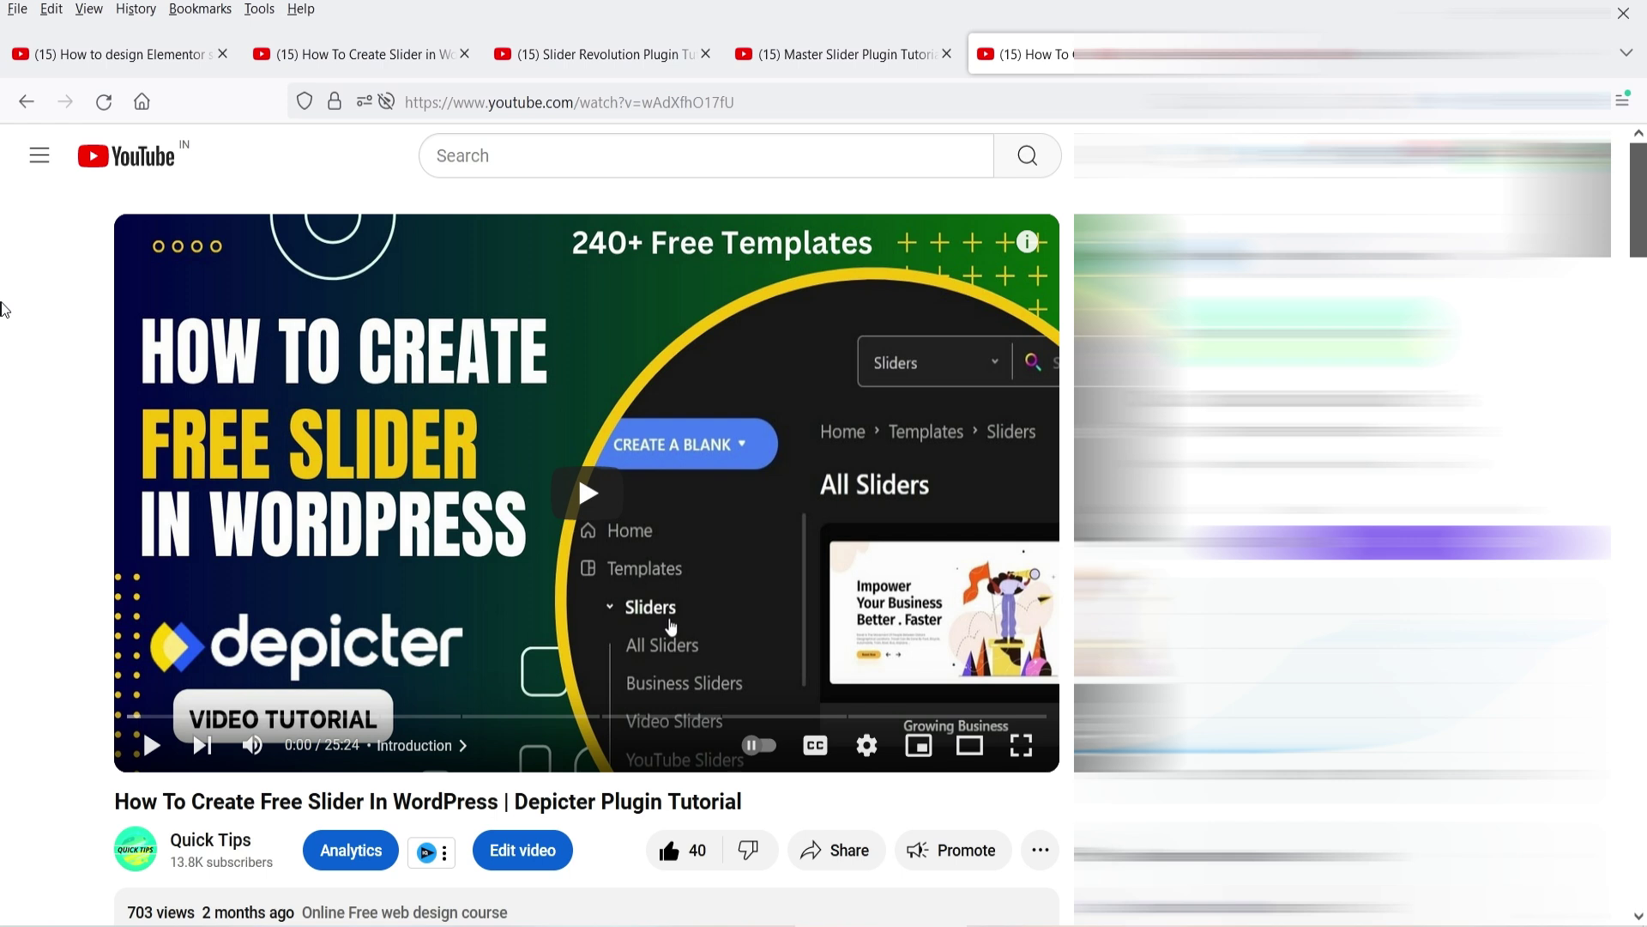
pyautogui.hotkey('shift', 'n')
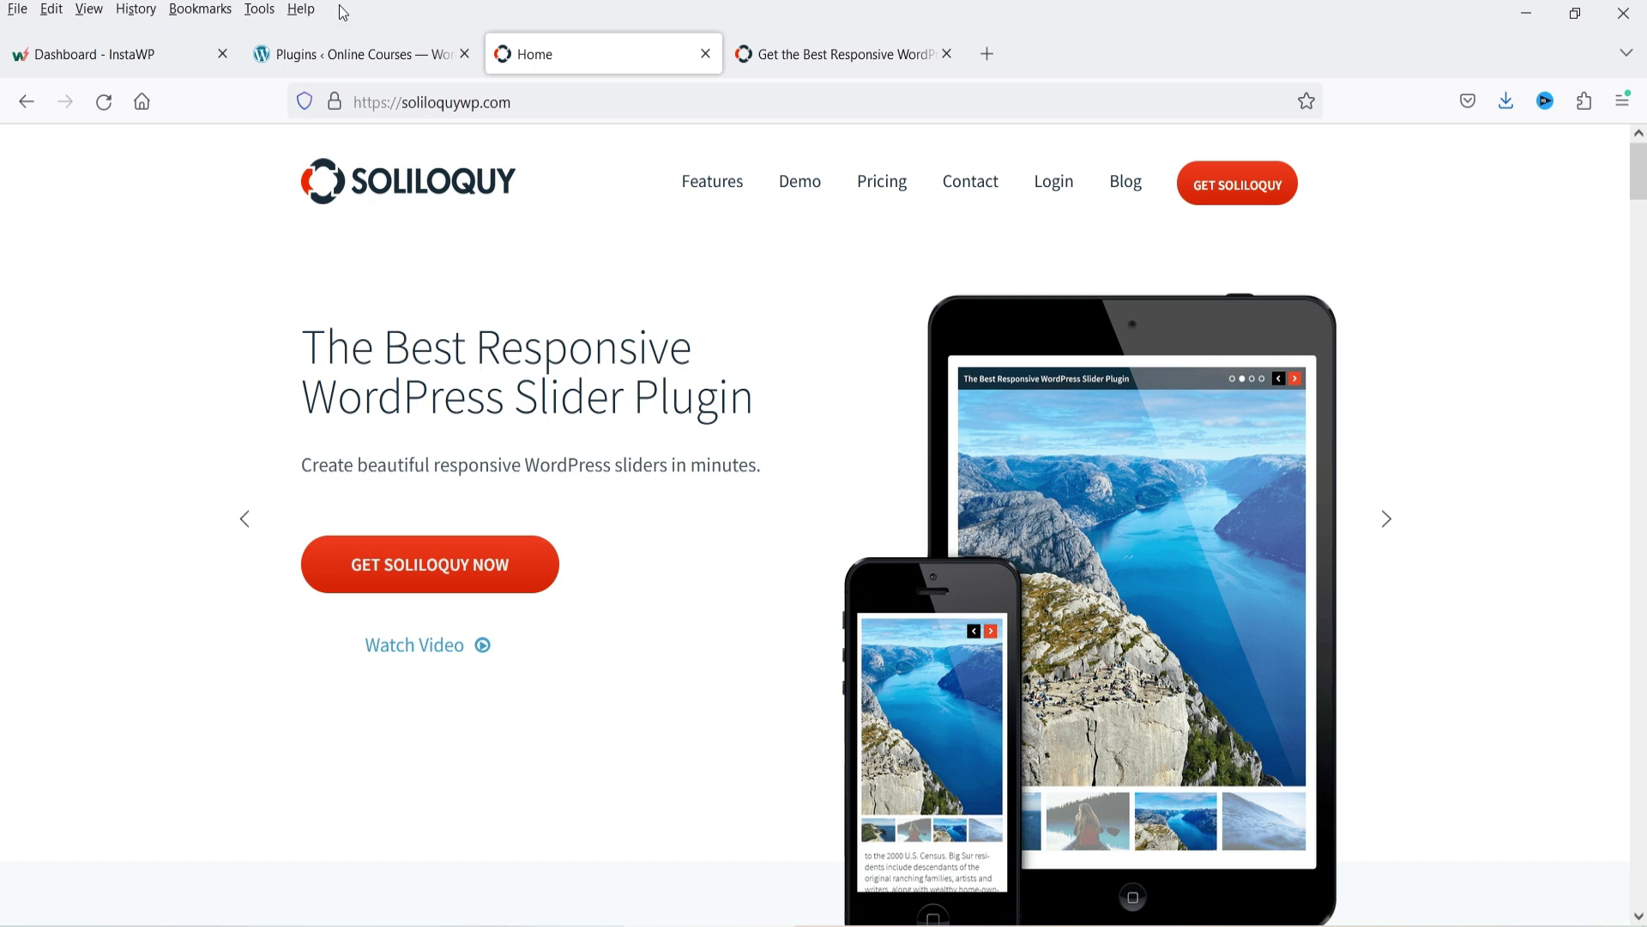
# Search for "soliloquy" among the new WordPress plugins, and install and activate Slider by Soliloquy.
pyautogui.click(321, 67)
pyautogui.click(51, 729)
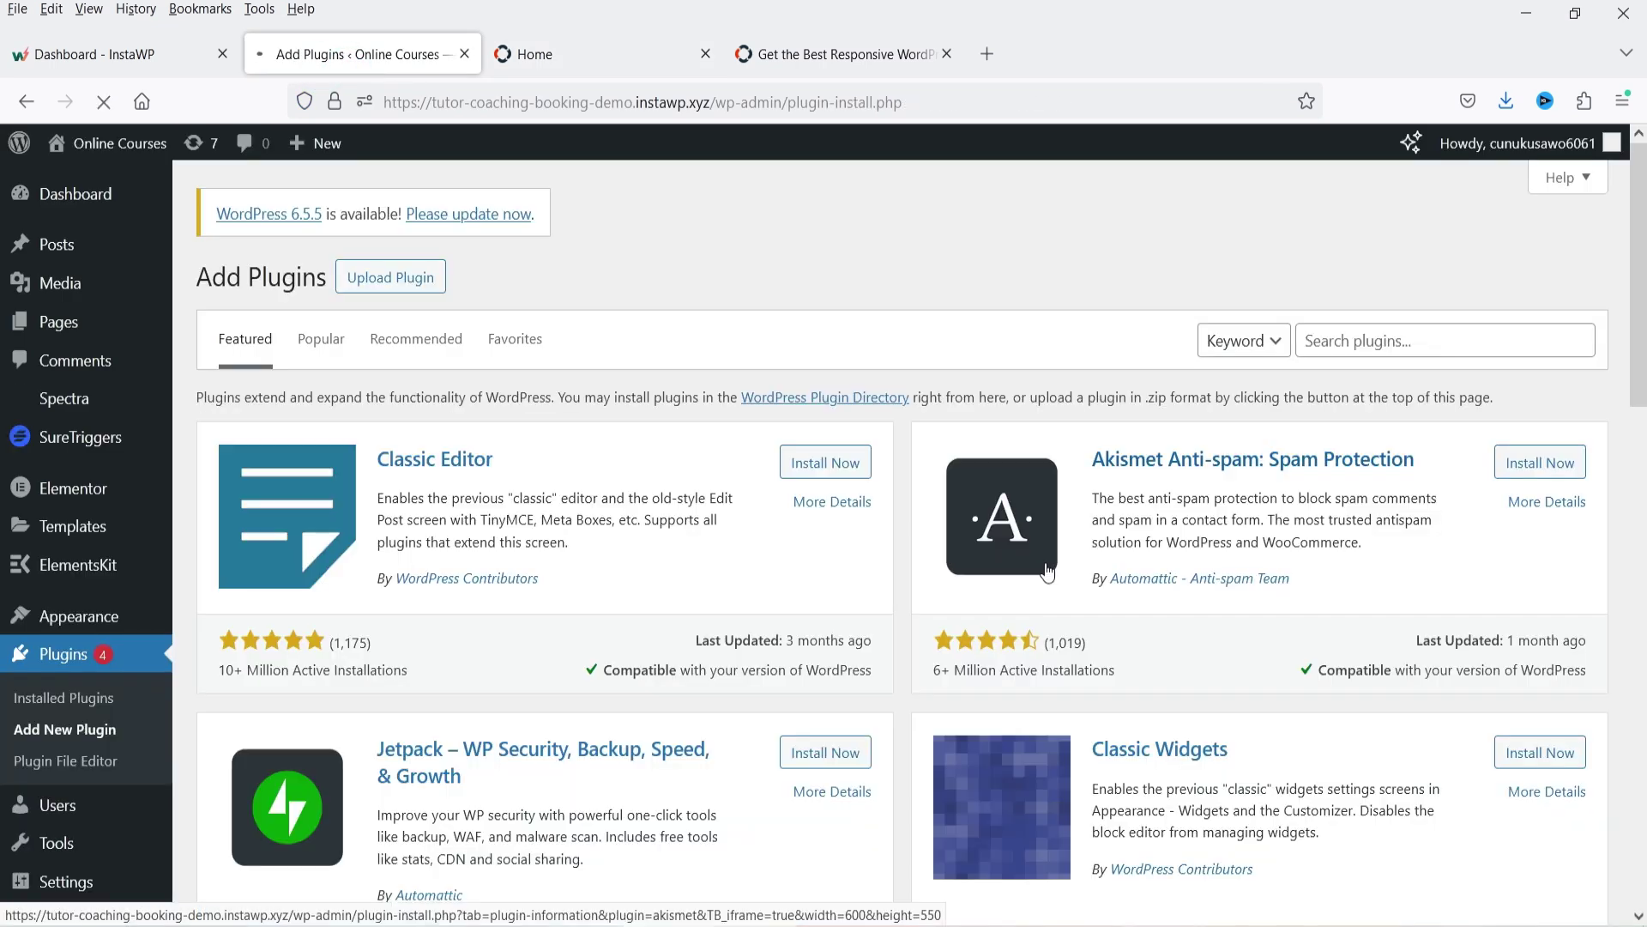
pyautogui.click(1368, 353)
pyautogui.write('soliloq')
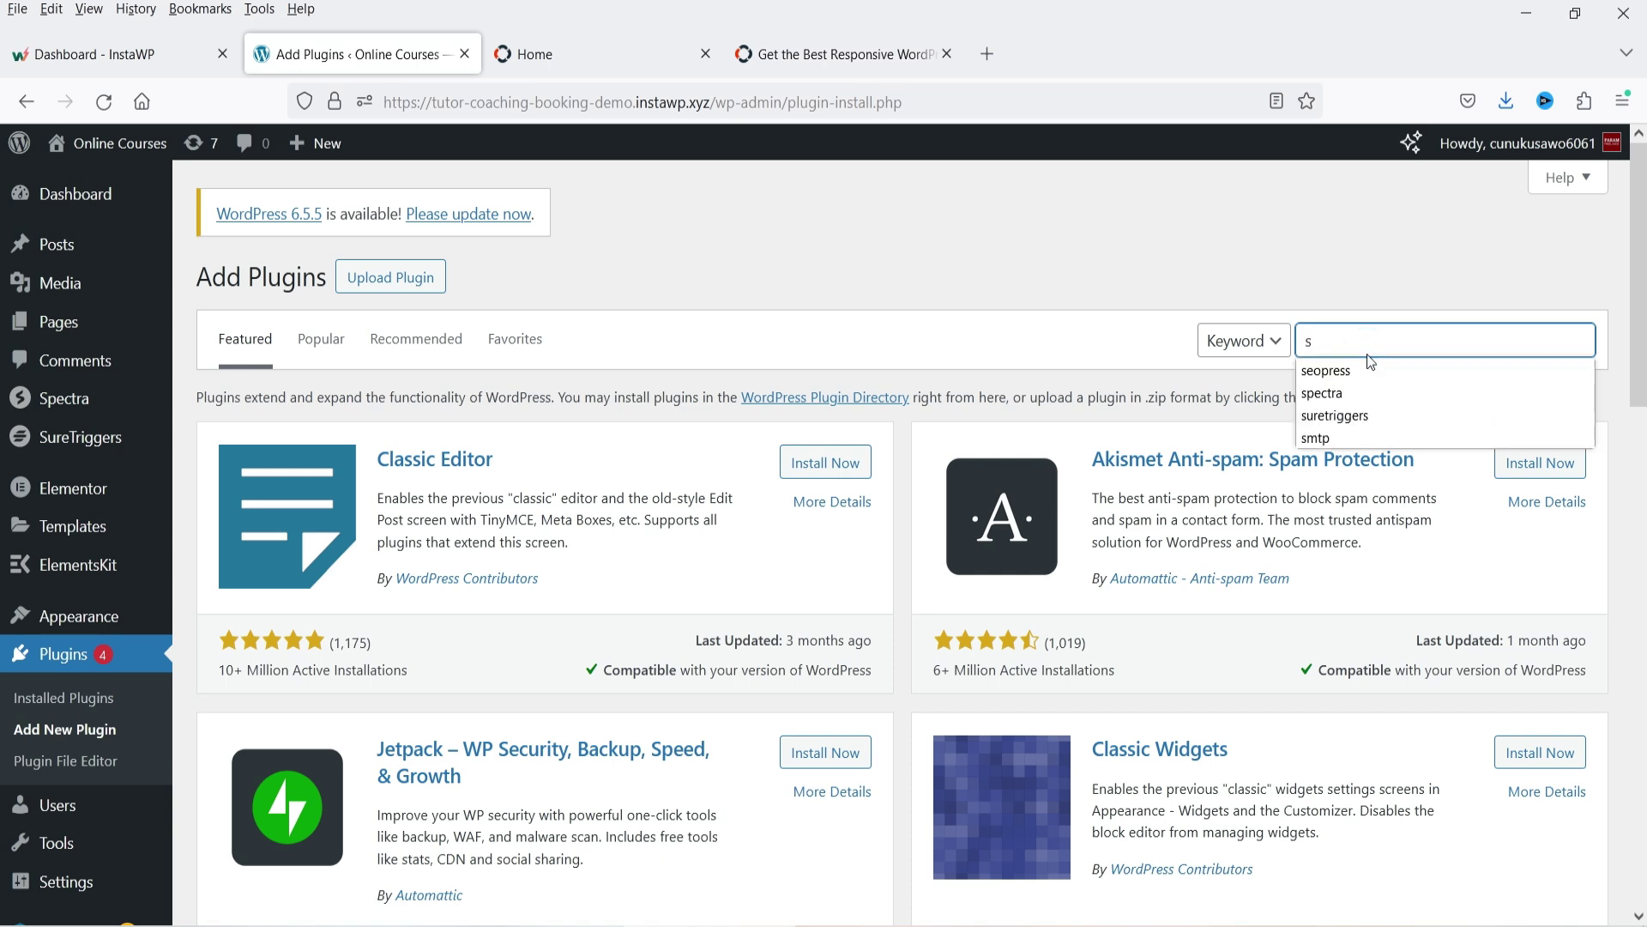
pyautogui.write('uy')
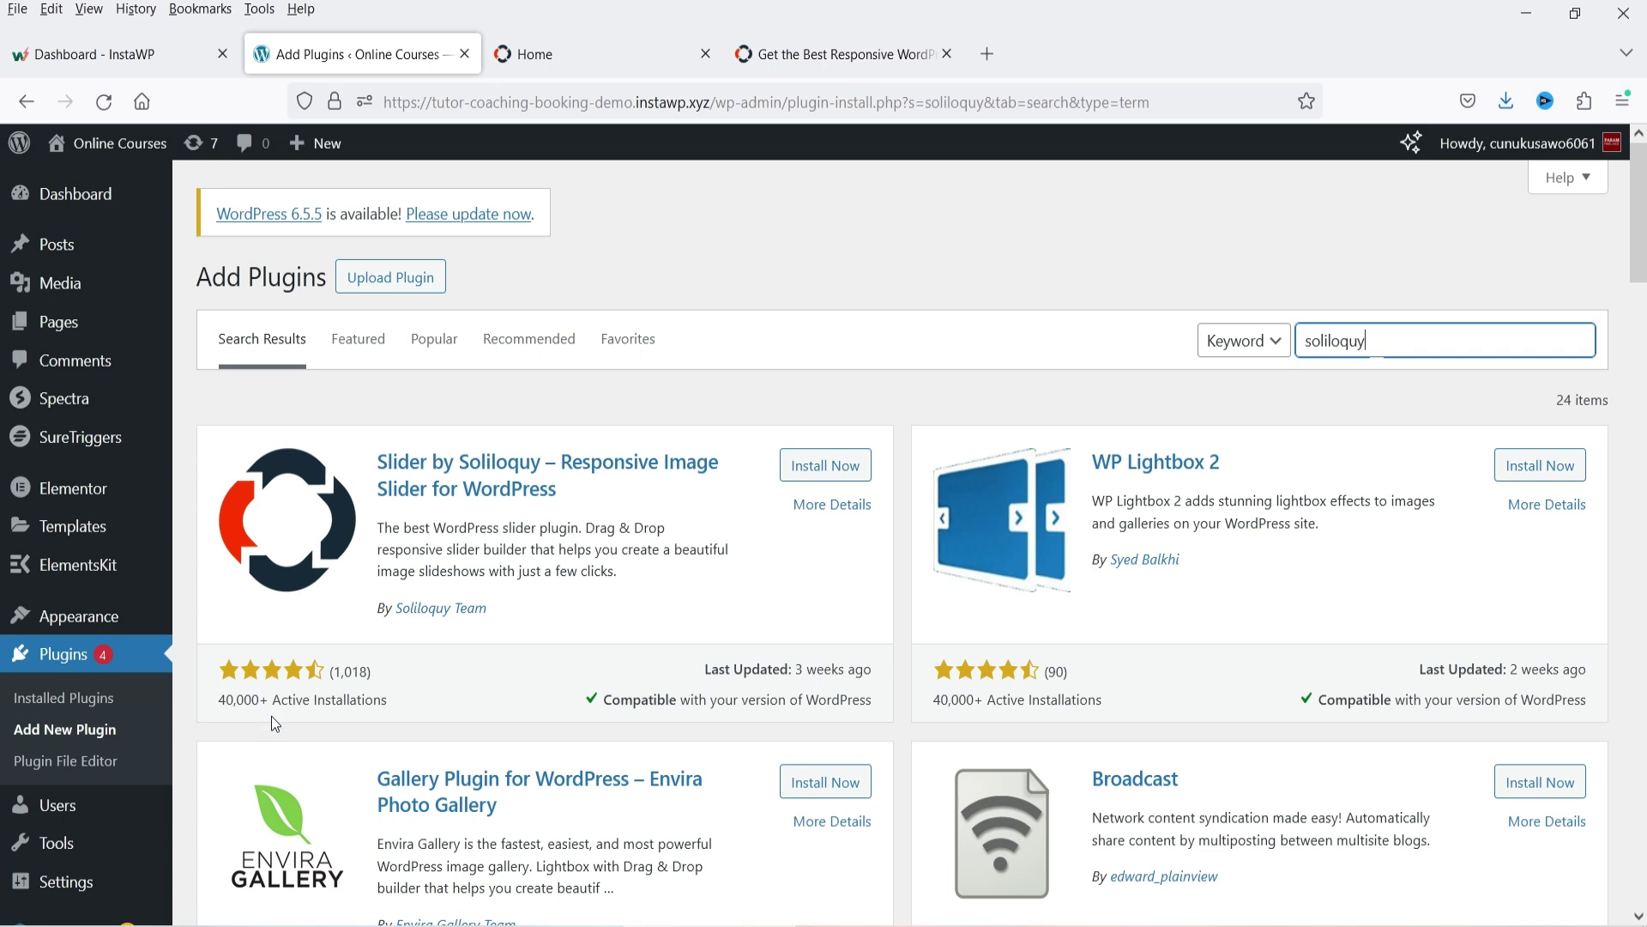
pyautogui.click(832, 465)
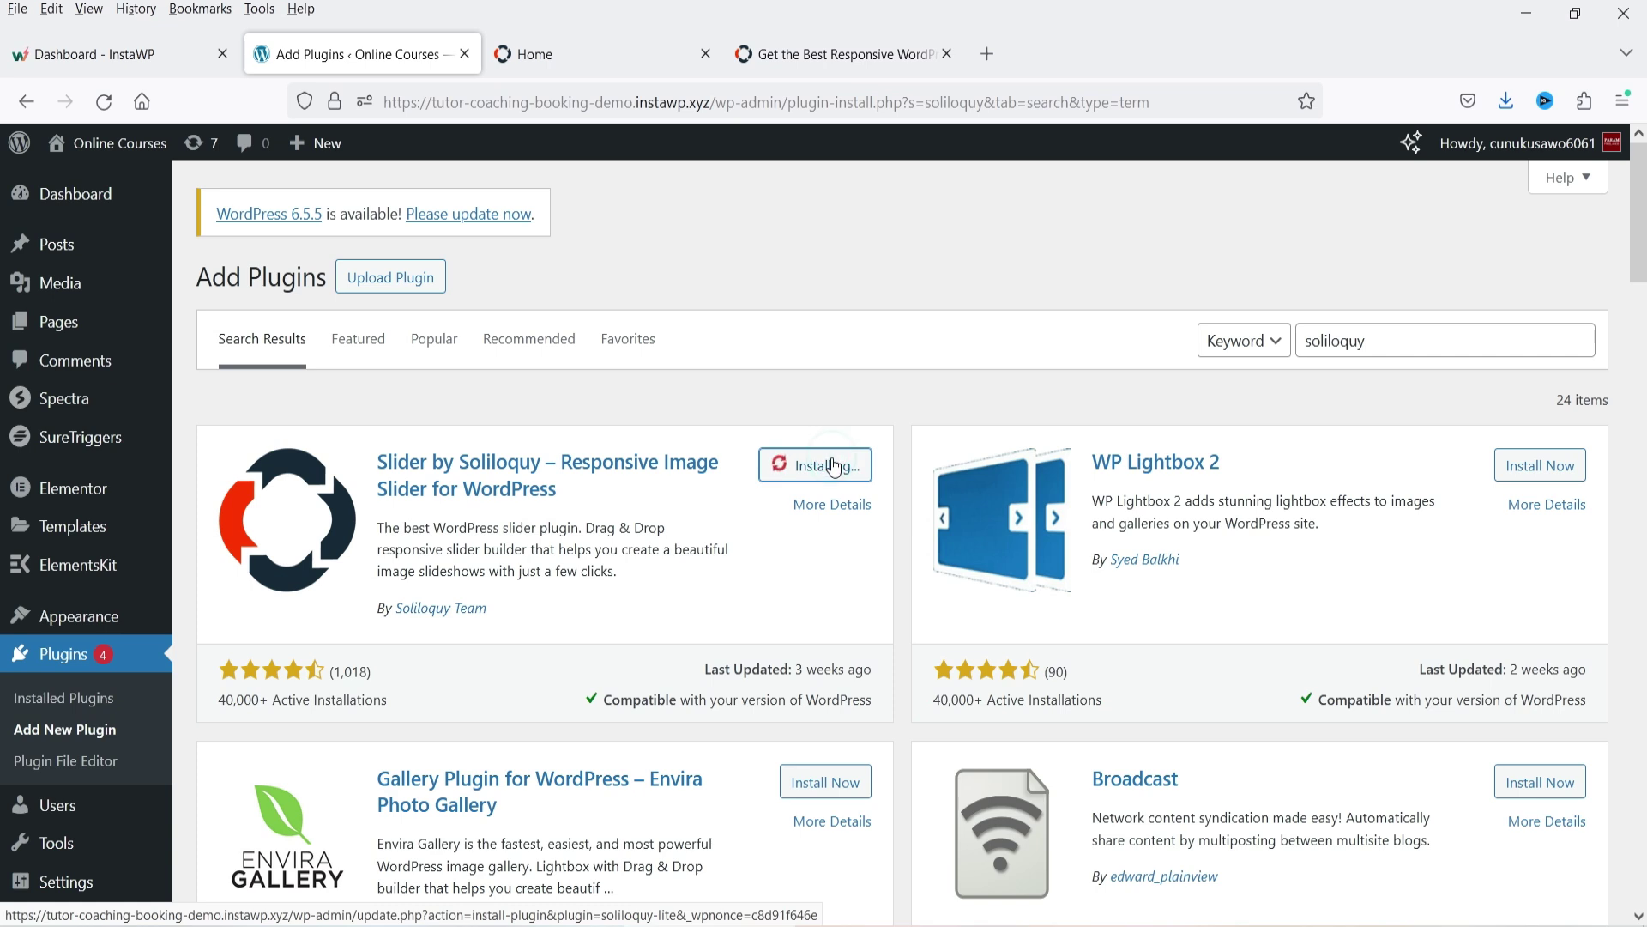
pyautogui.click(833, 465)
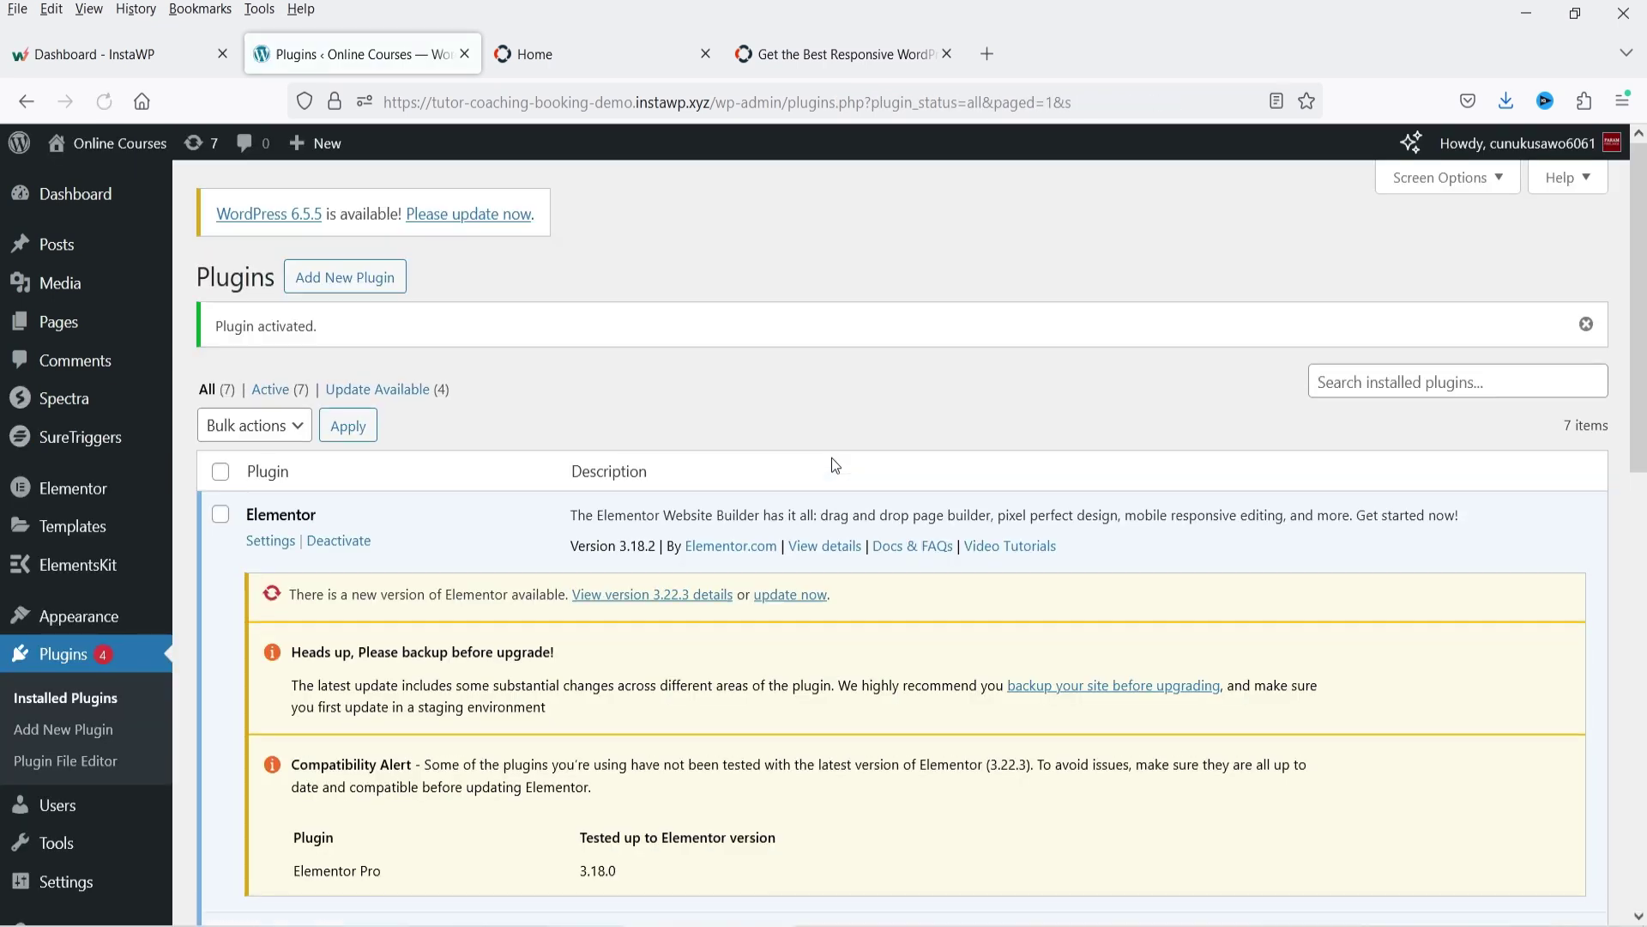
# Create a new Soliloquy slider titled "Demo 1".
pyautogui.scroll(-4, 930, 385)
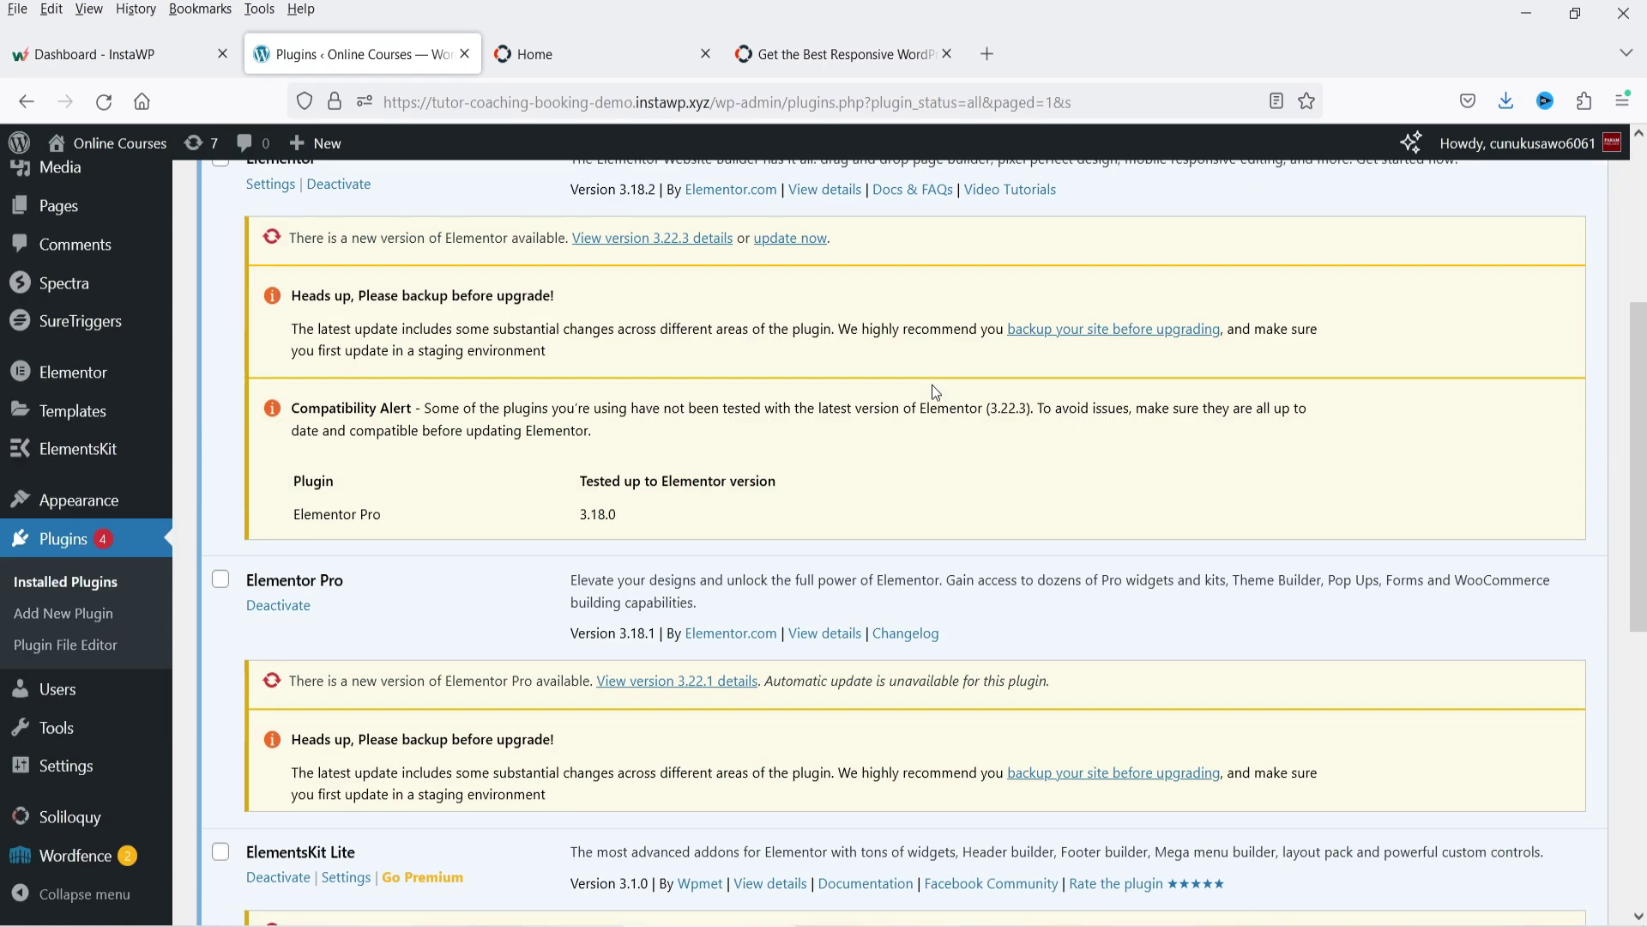
pyautogui.moveTo(112, 825)
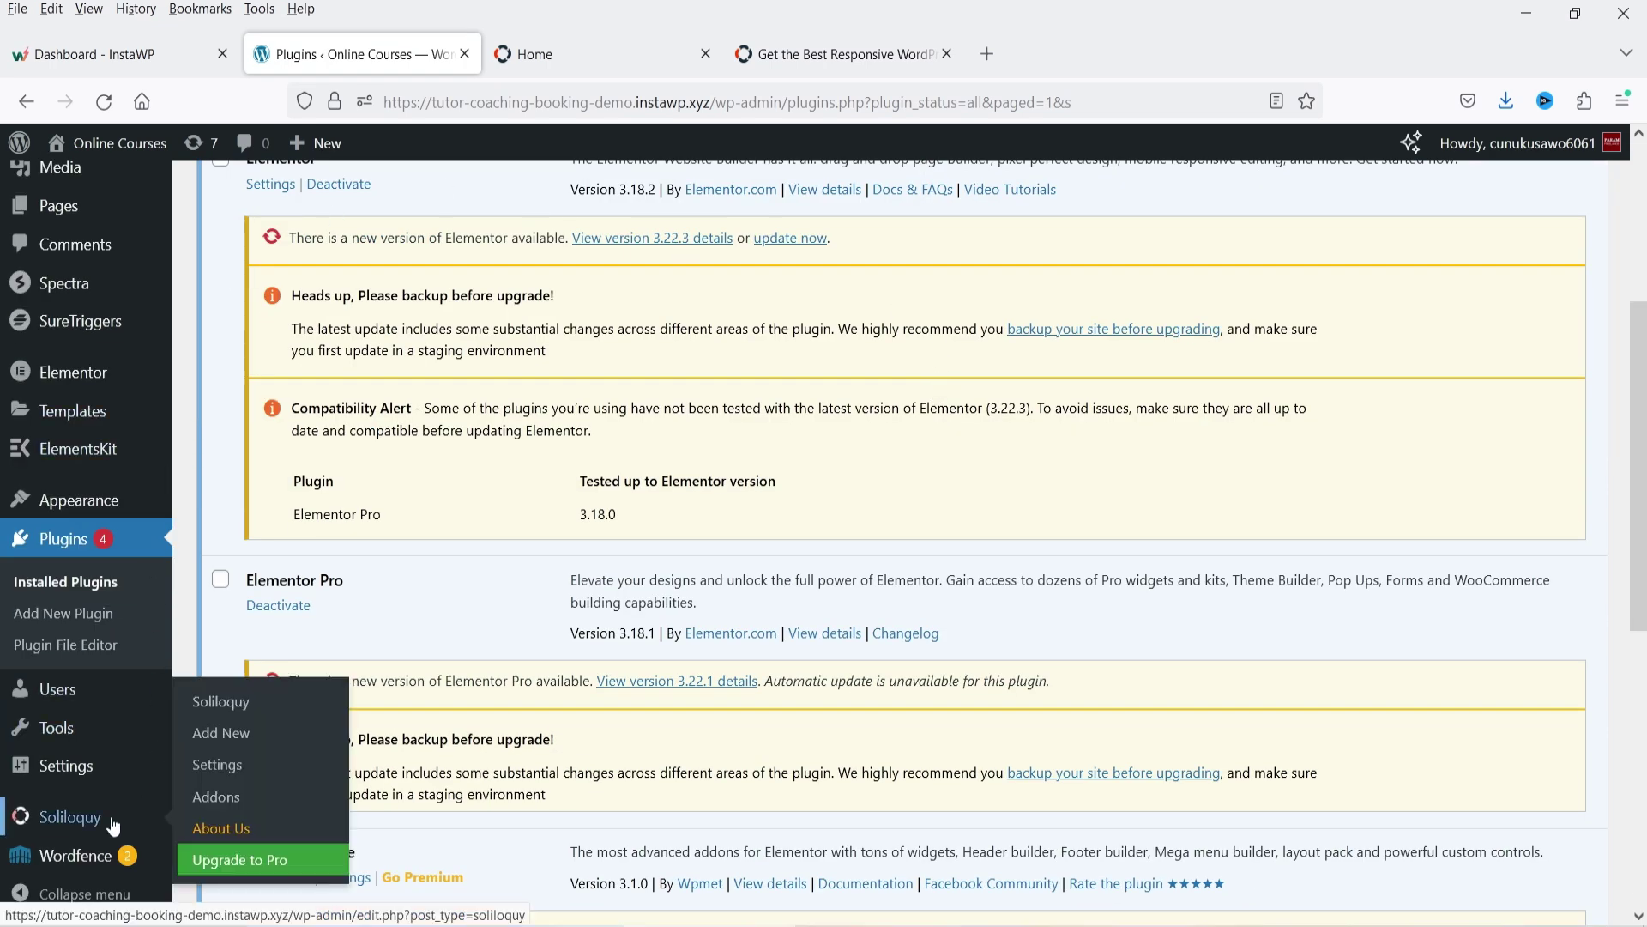
pyautogui.click(114, 827)
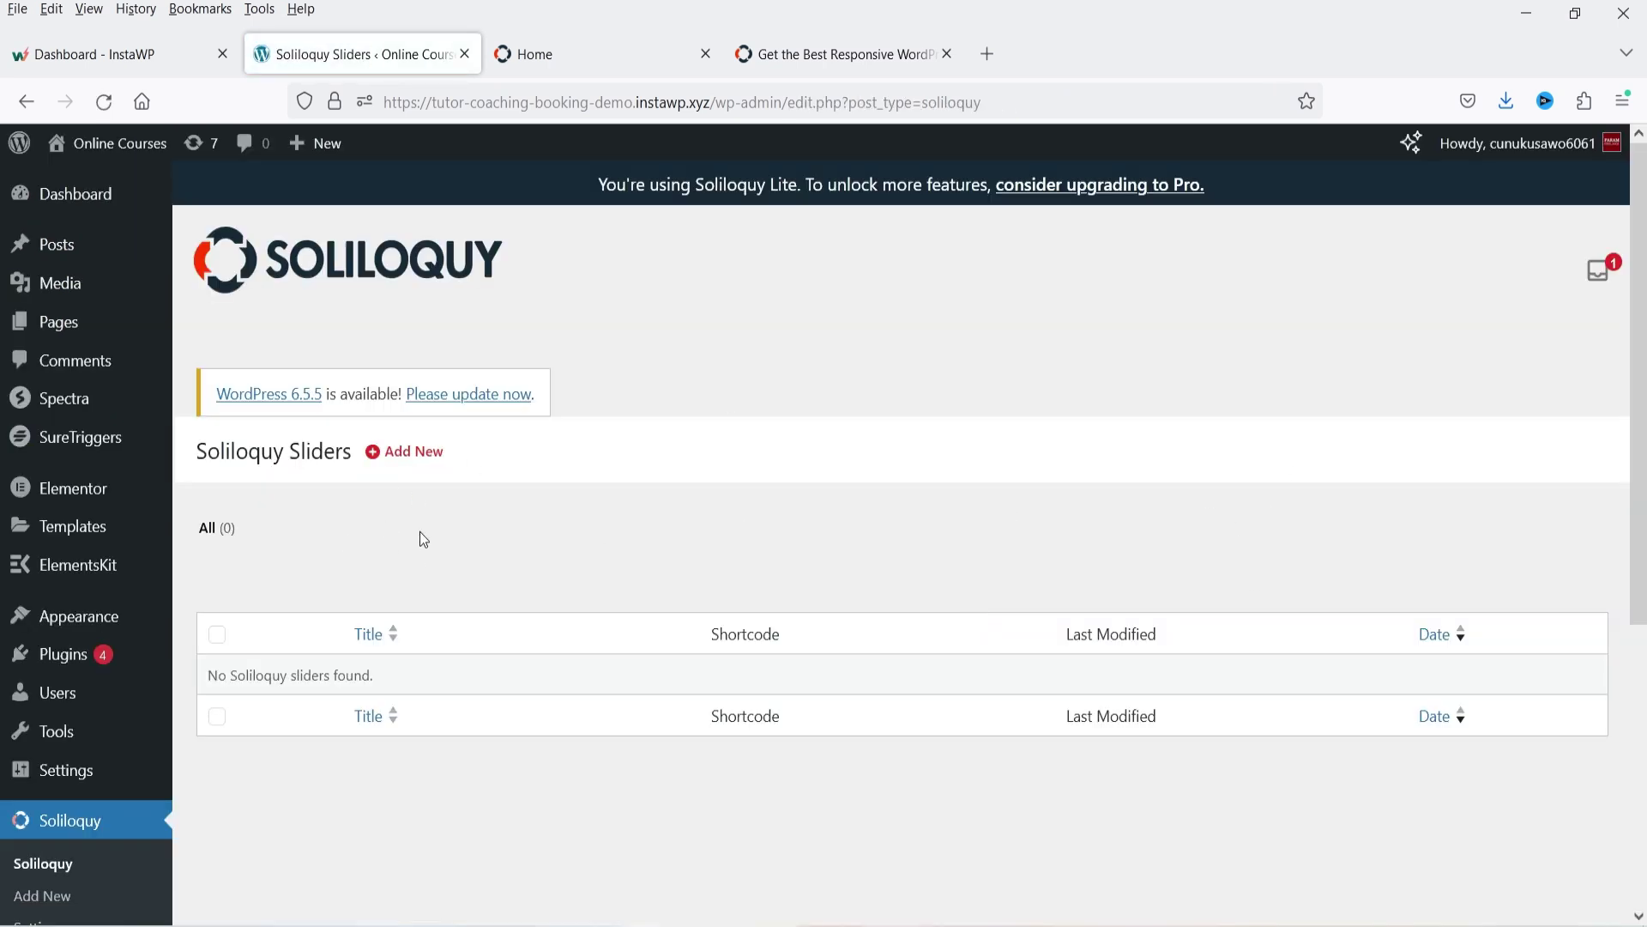
pyautogui.click(421, 468)
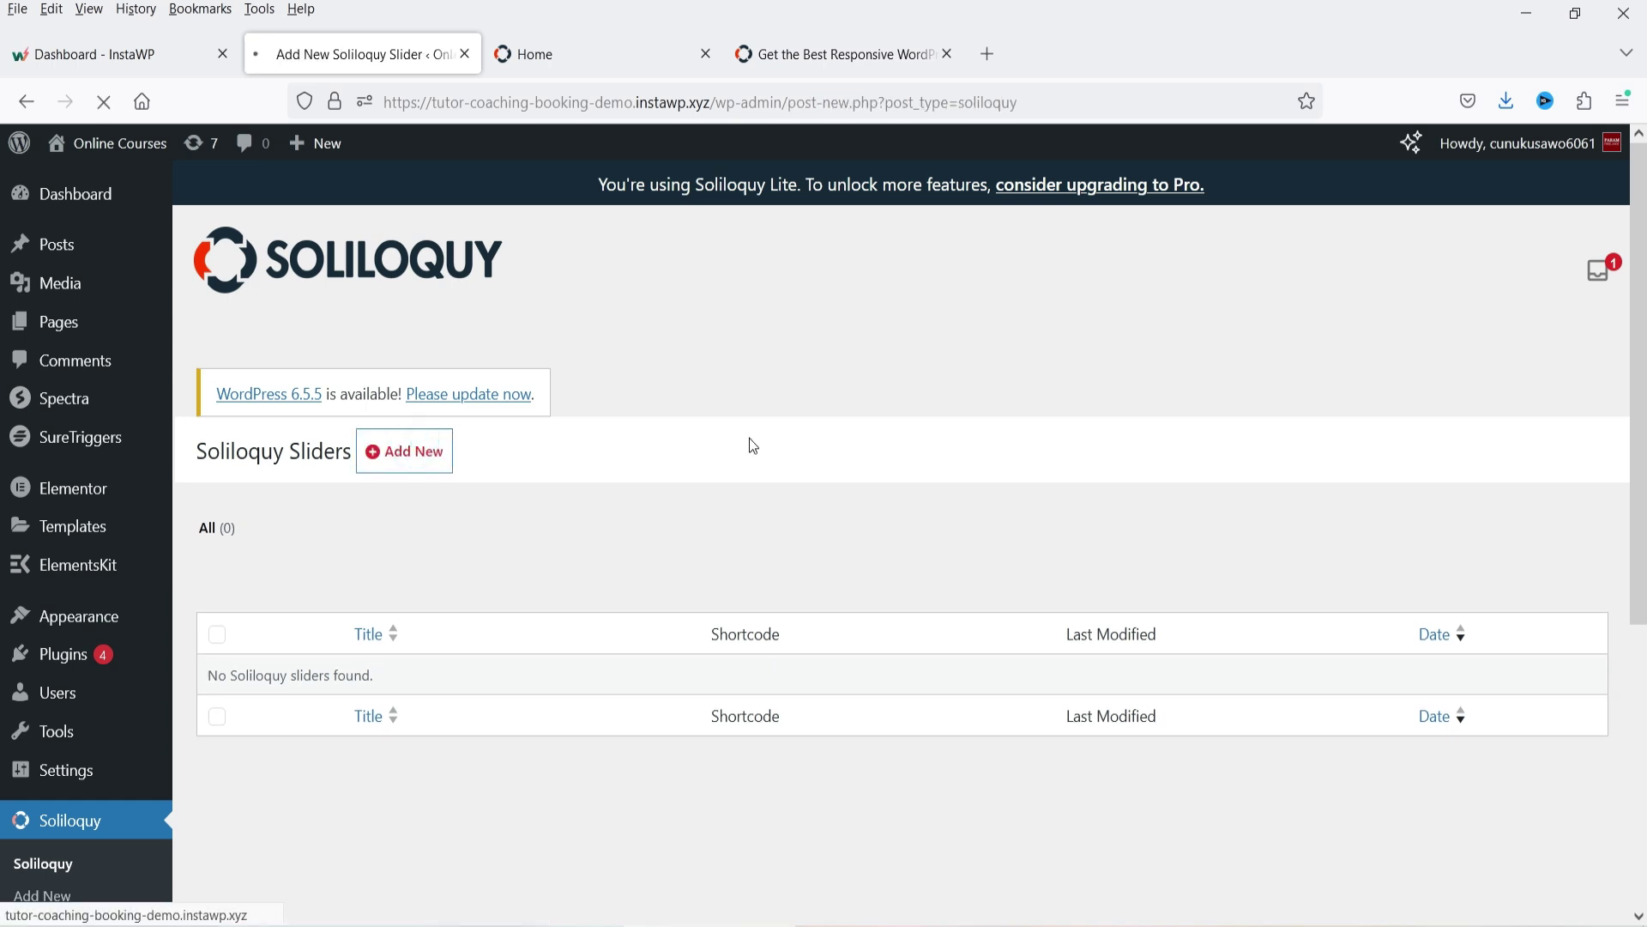
pyautogui.write('Demo 1')
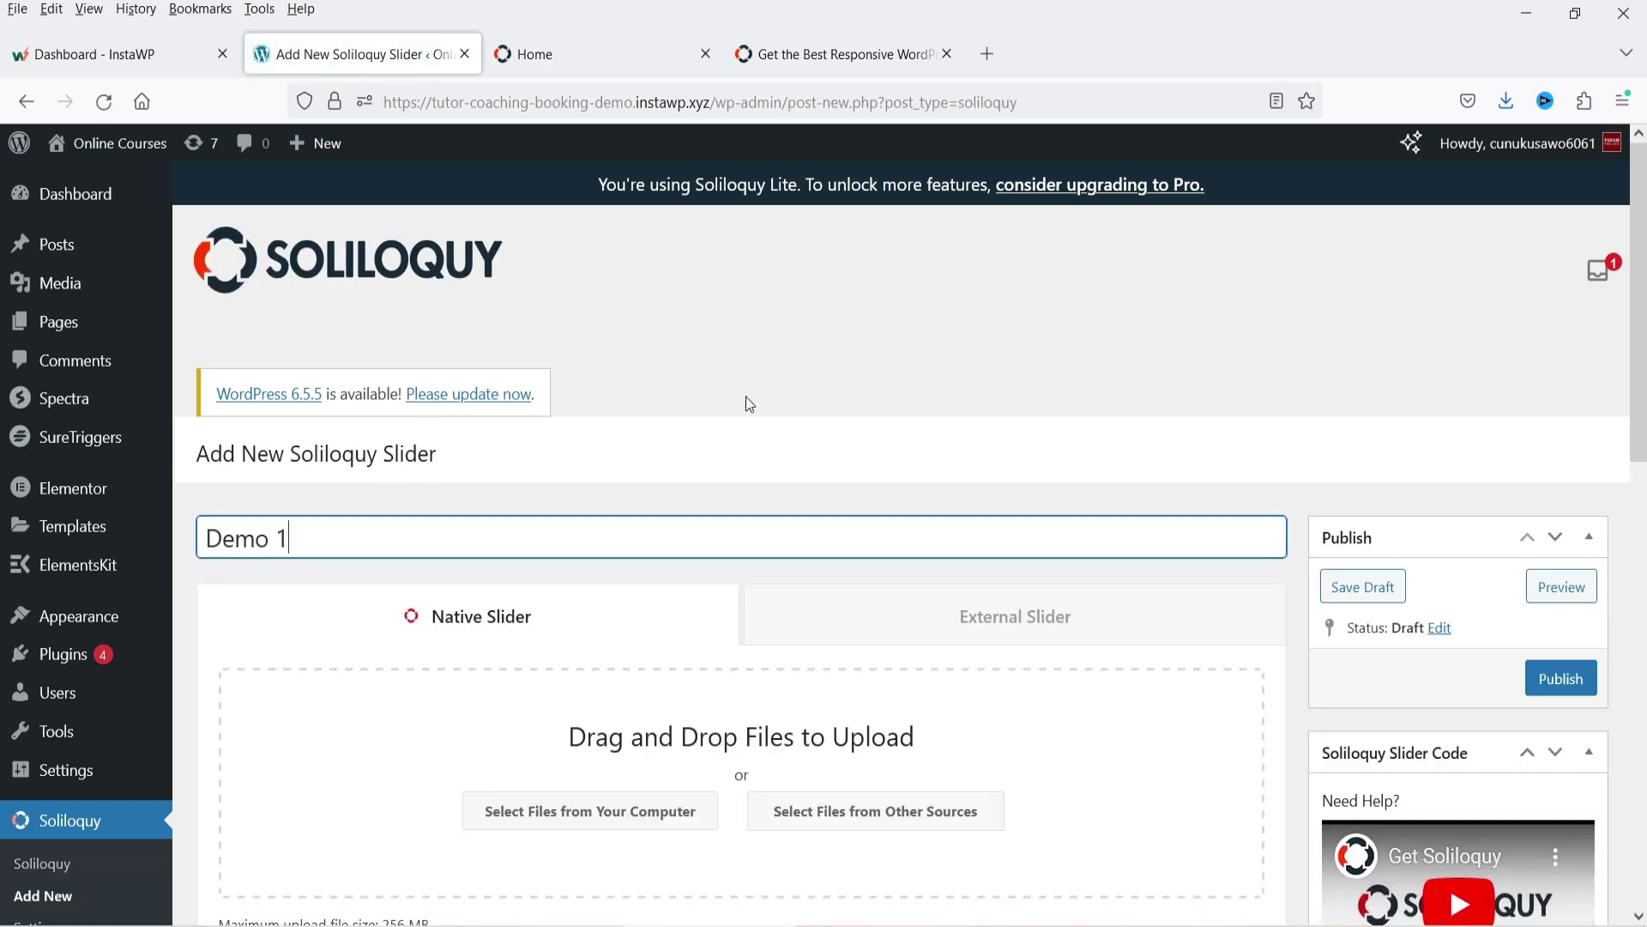
# Examine the External Slider options, return to Native Slider and check how to upload images from the computer.
pyautogui.scroll(-2, 822, 475)
pyautogui.scroll(-1, 822, 475)
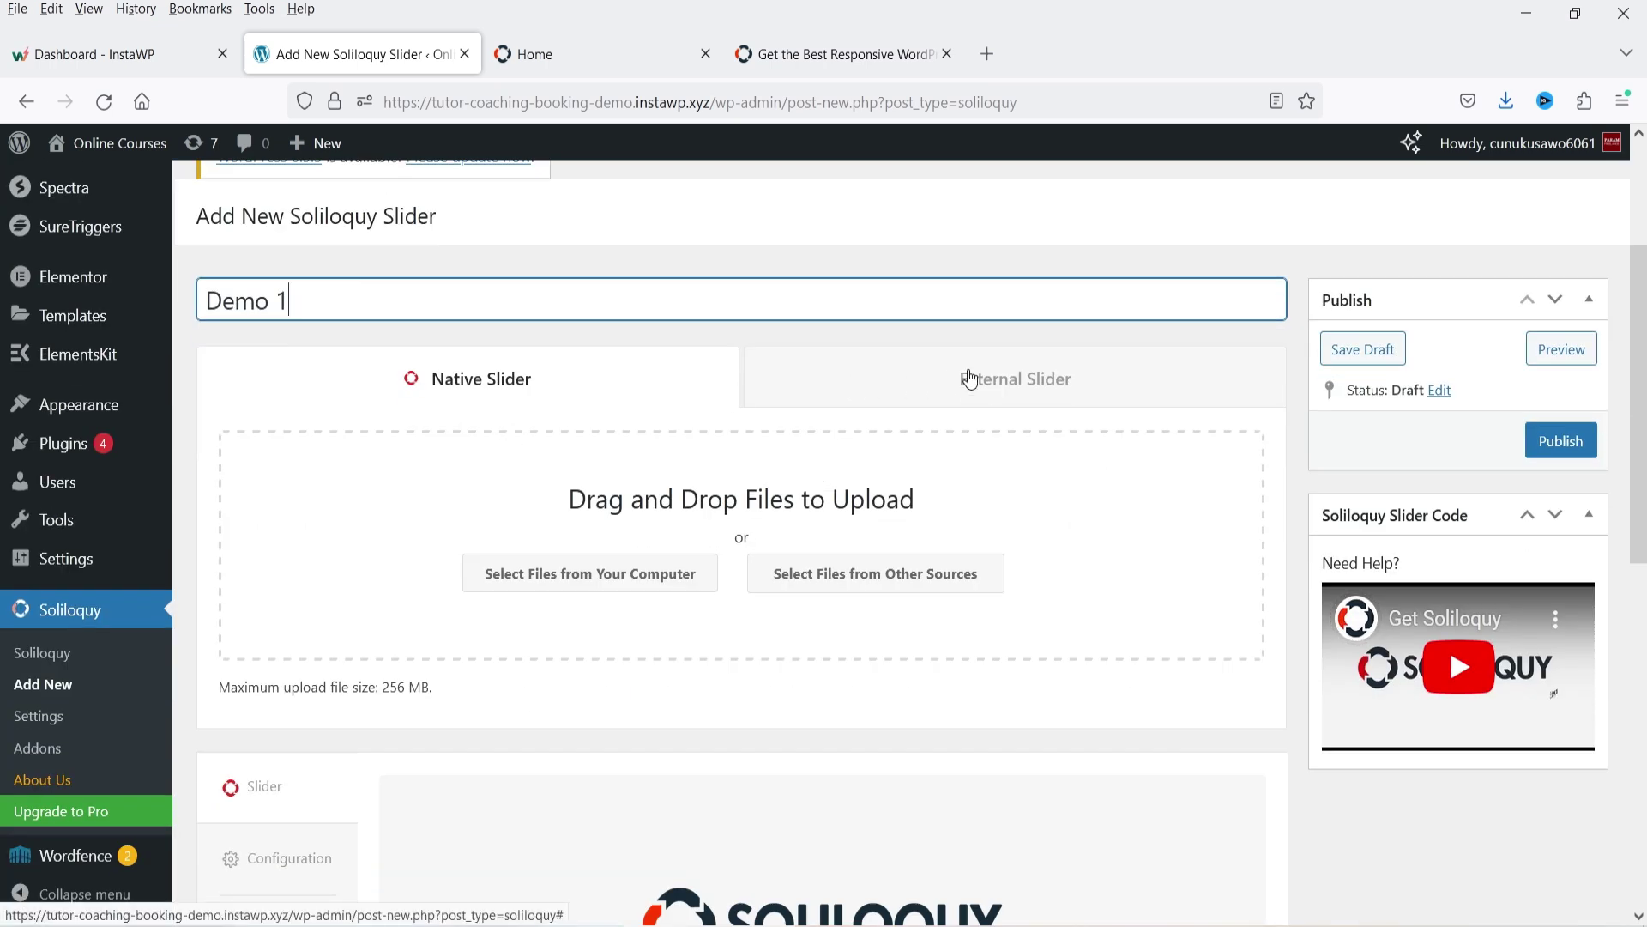
pyautogui.click(969, 377)
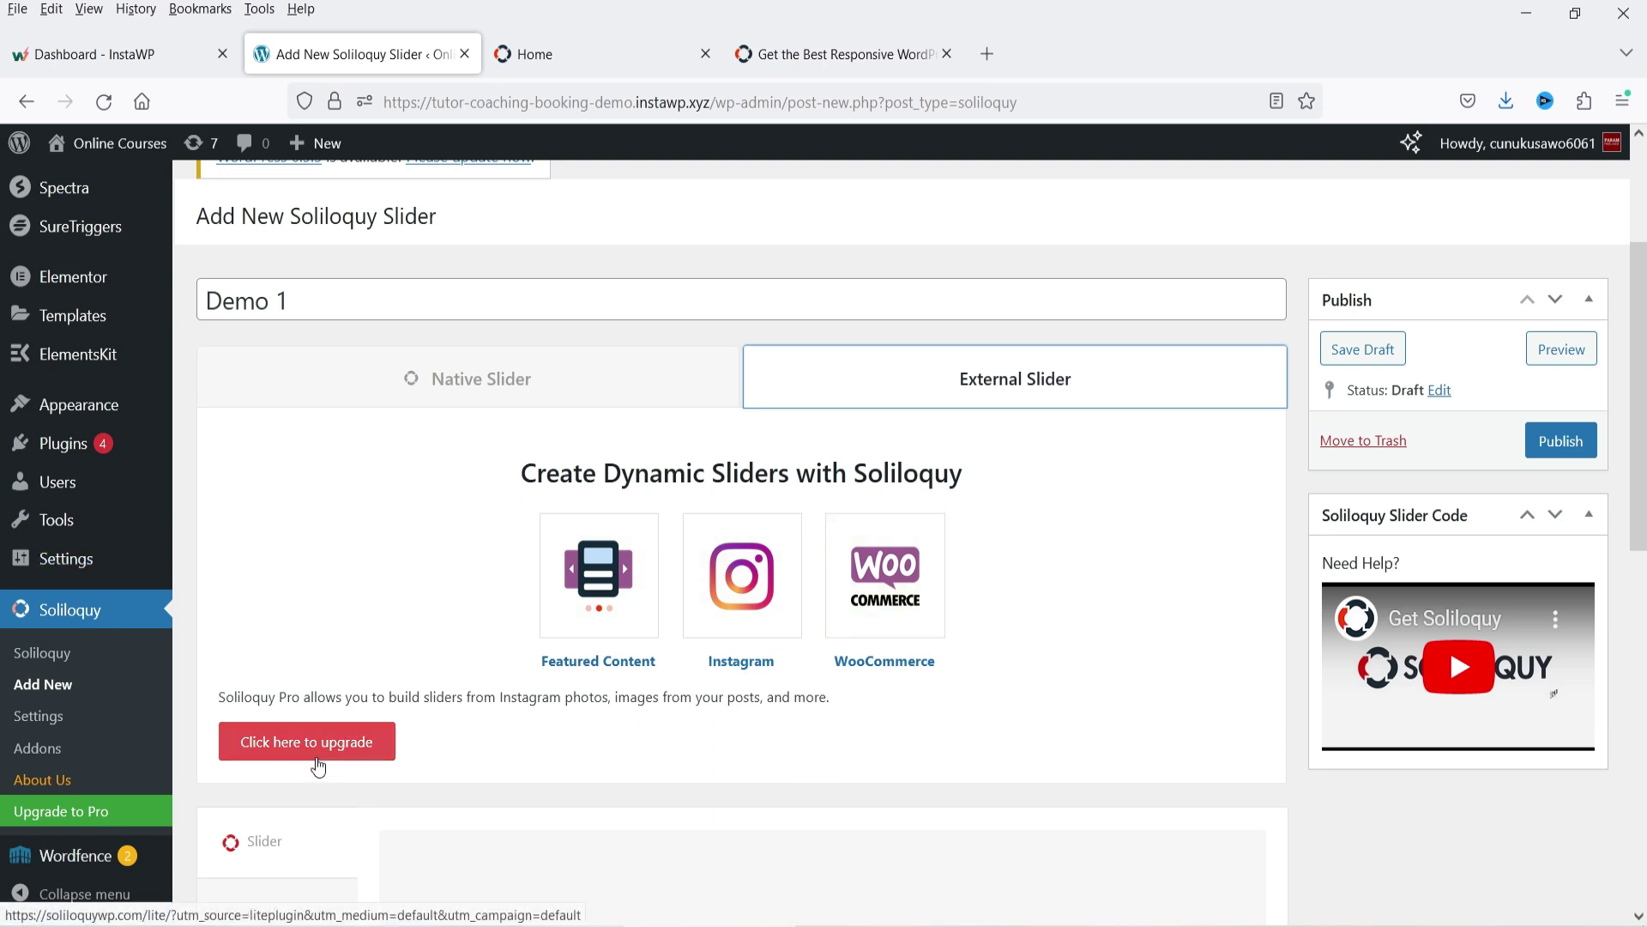
pyautogui.click(525, 403)
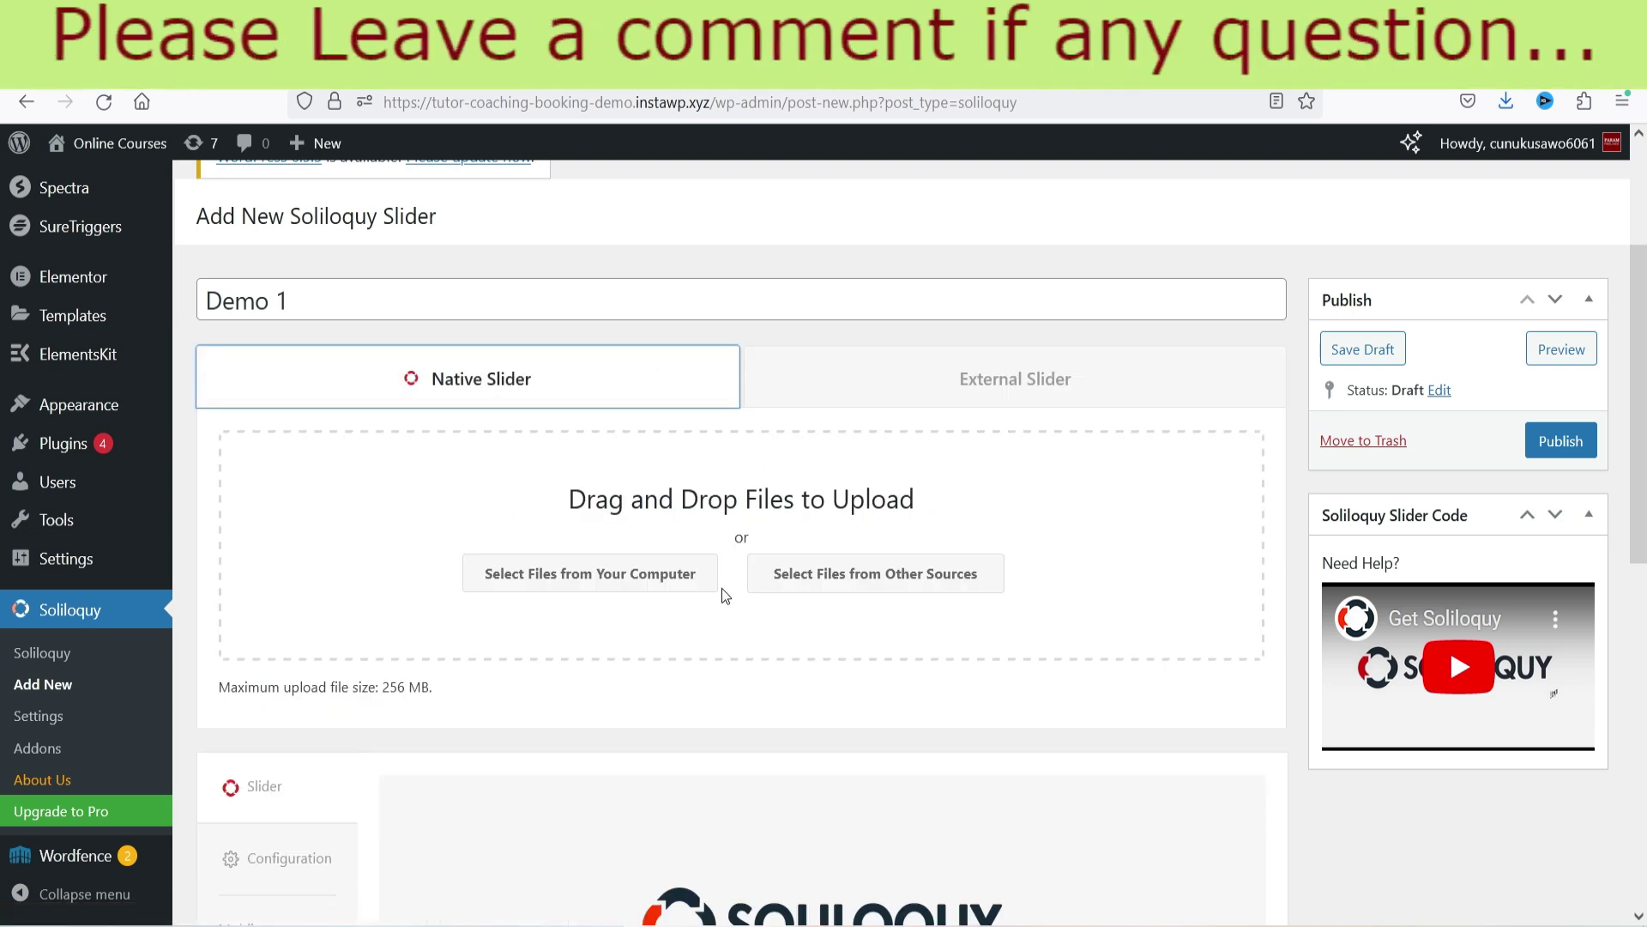
pyautogui.click(618, 591)
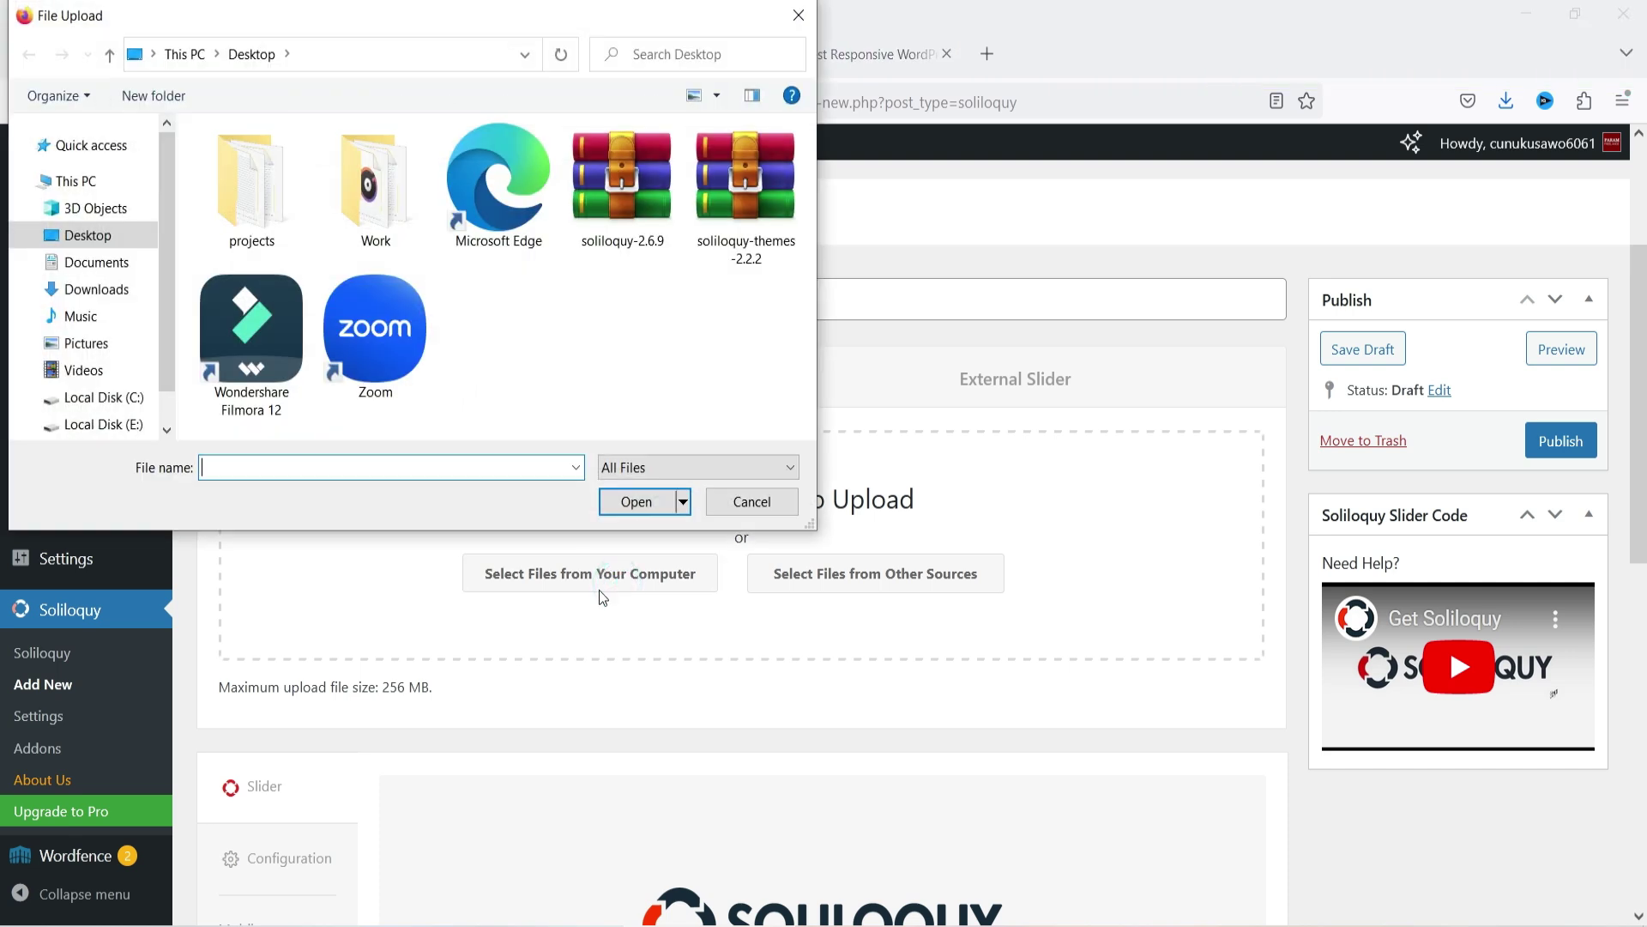
pyautogui.click(758, 508)
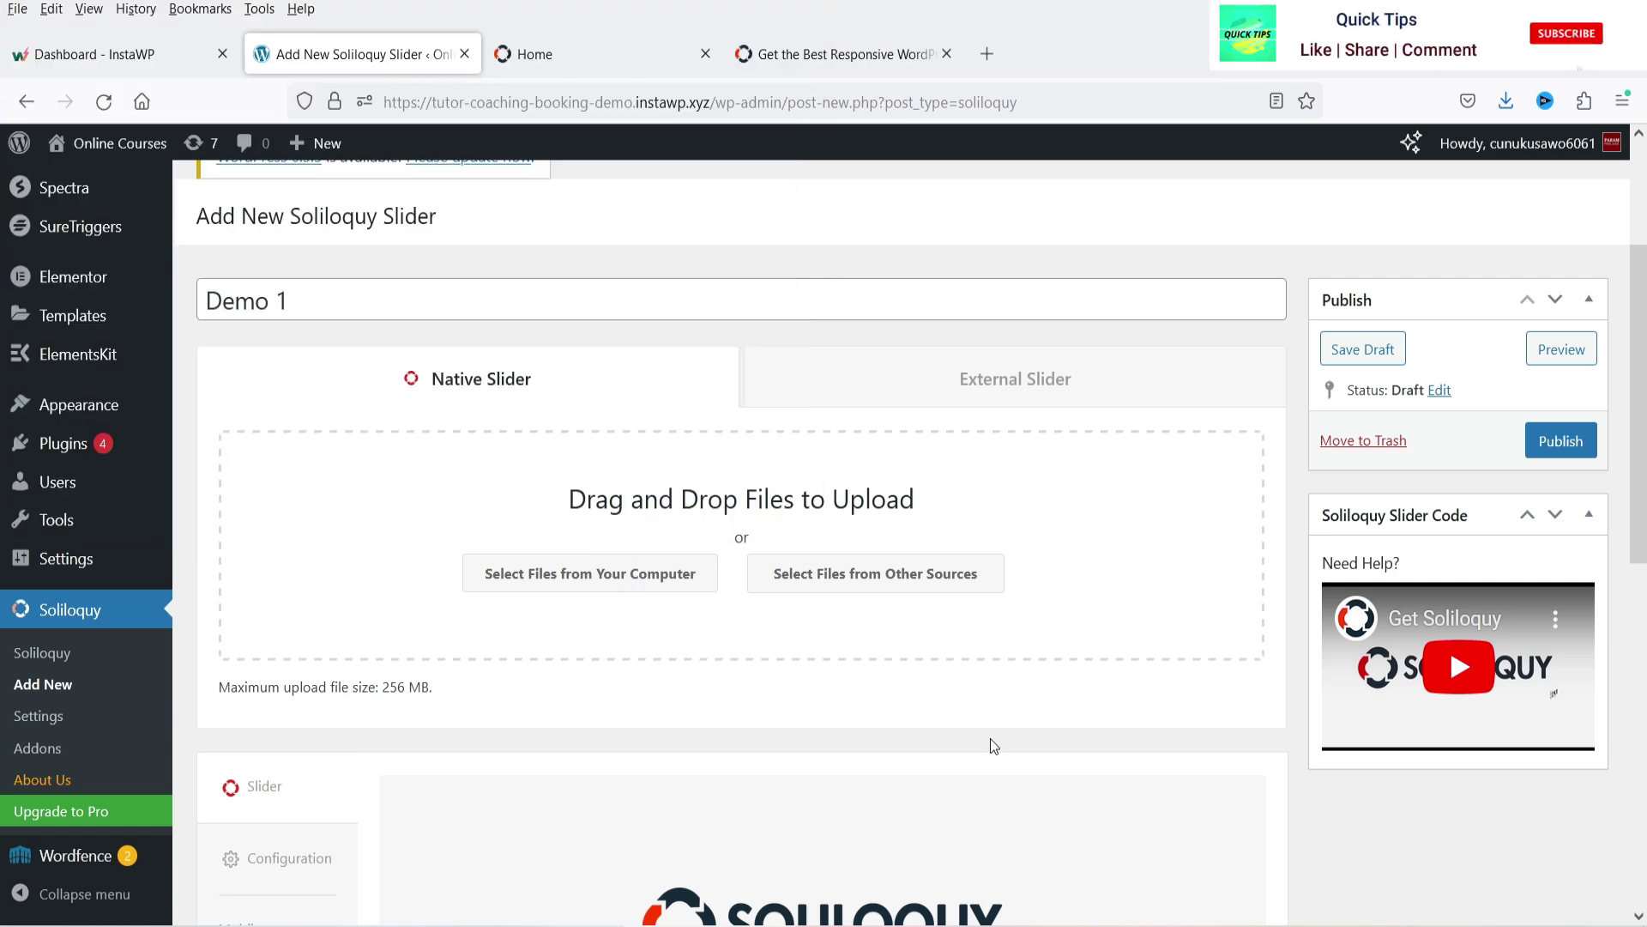
# Open the site's media library as the slider's image source and browse its images.
pyautogui.click(893, 582)
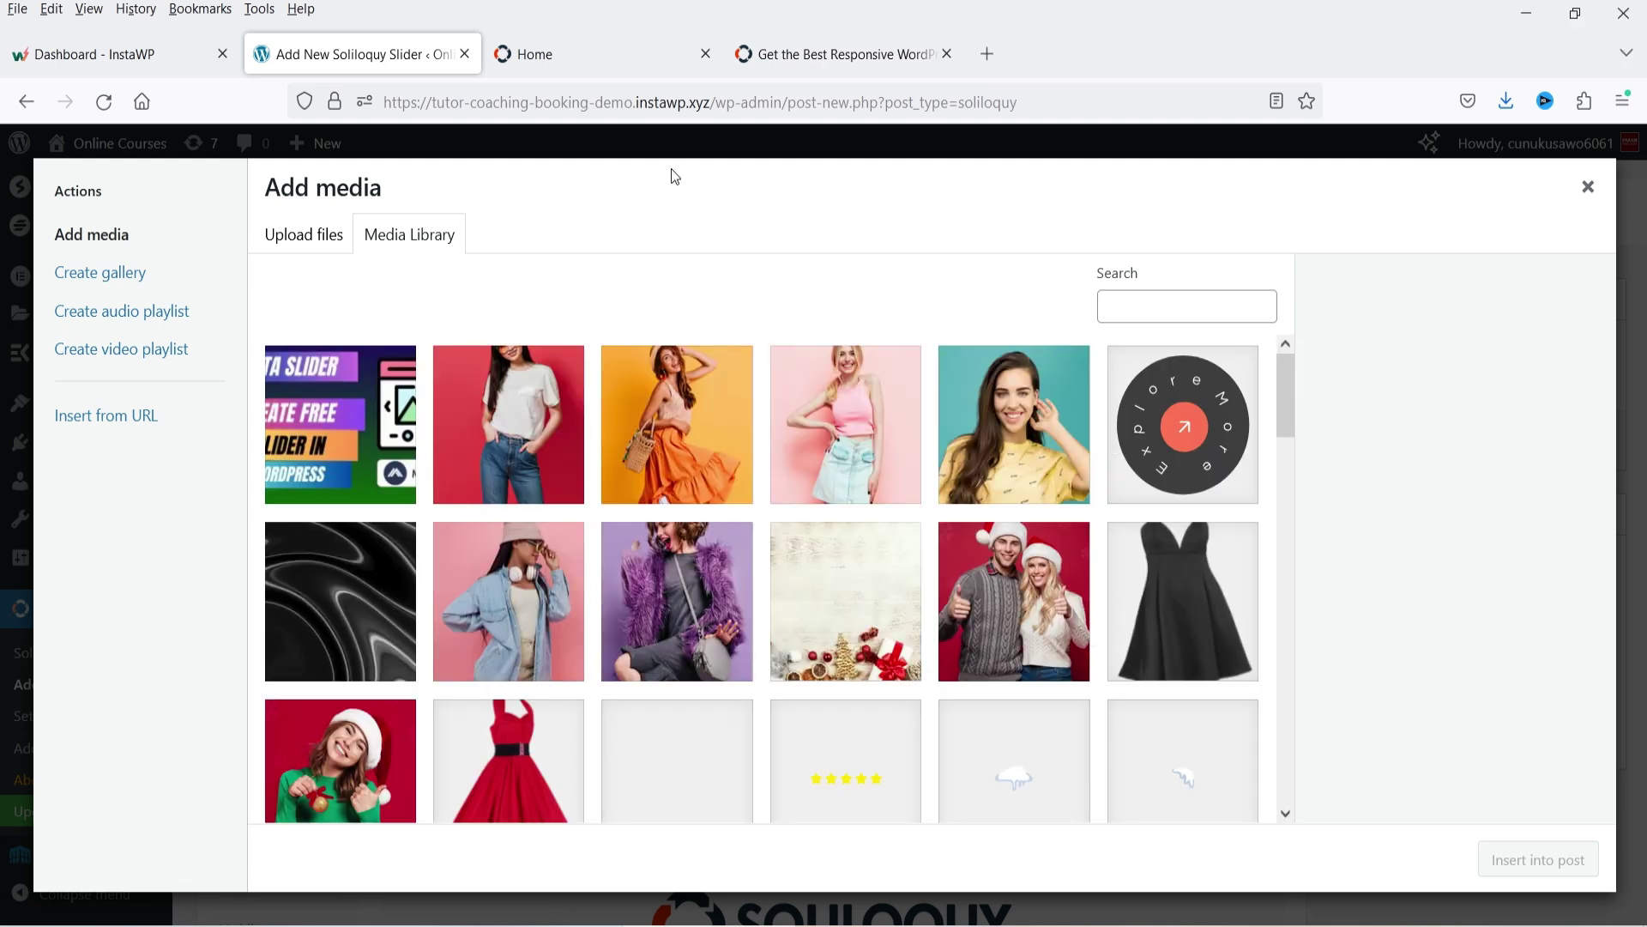
pyautogui.click(341, 239)
pyautogui.click(393, 251)
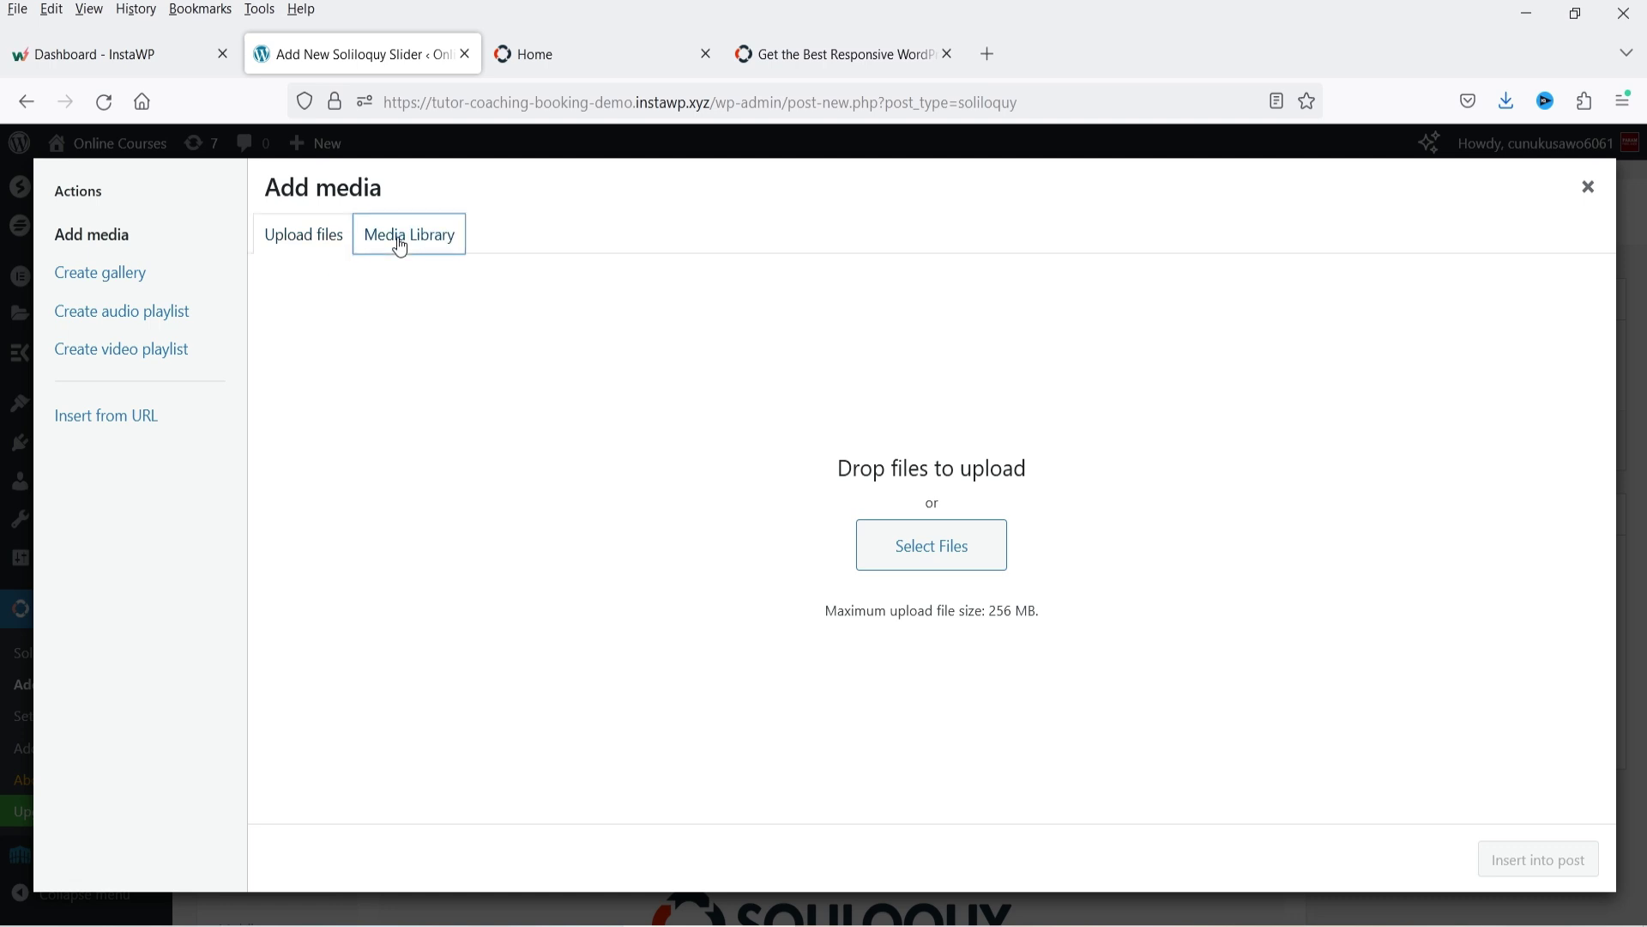
pyautogui.scroll(-8, 905, 442)
pyautogui.scroll(-6, 910, 459)
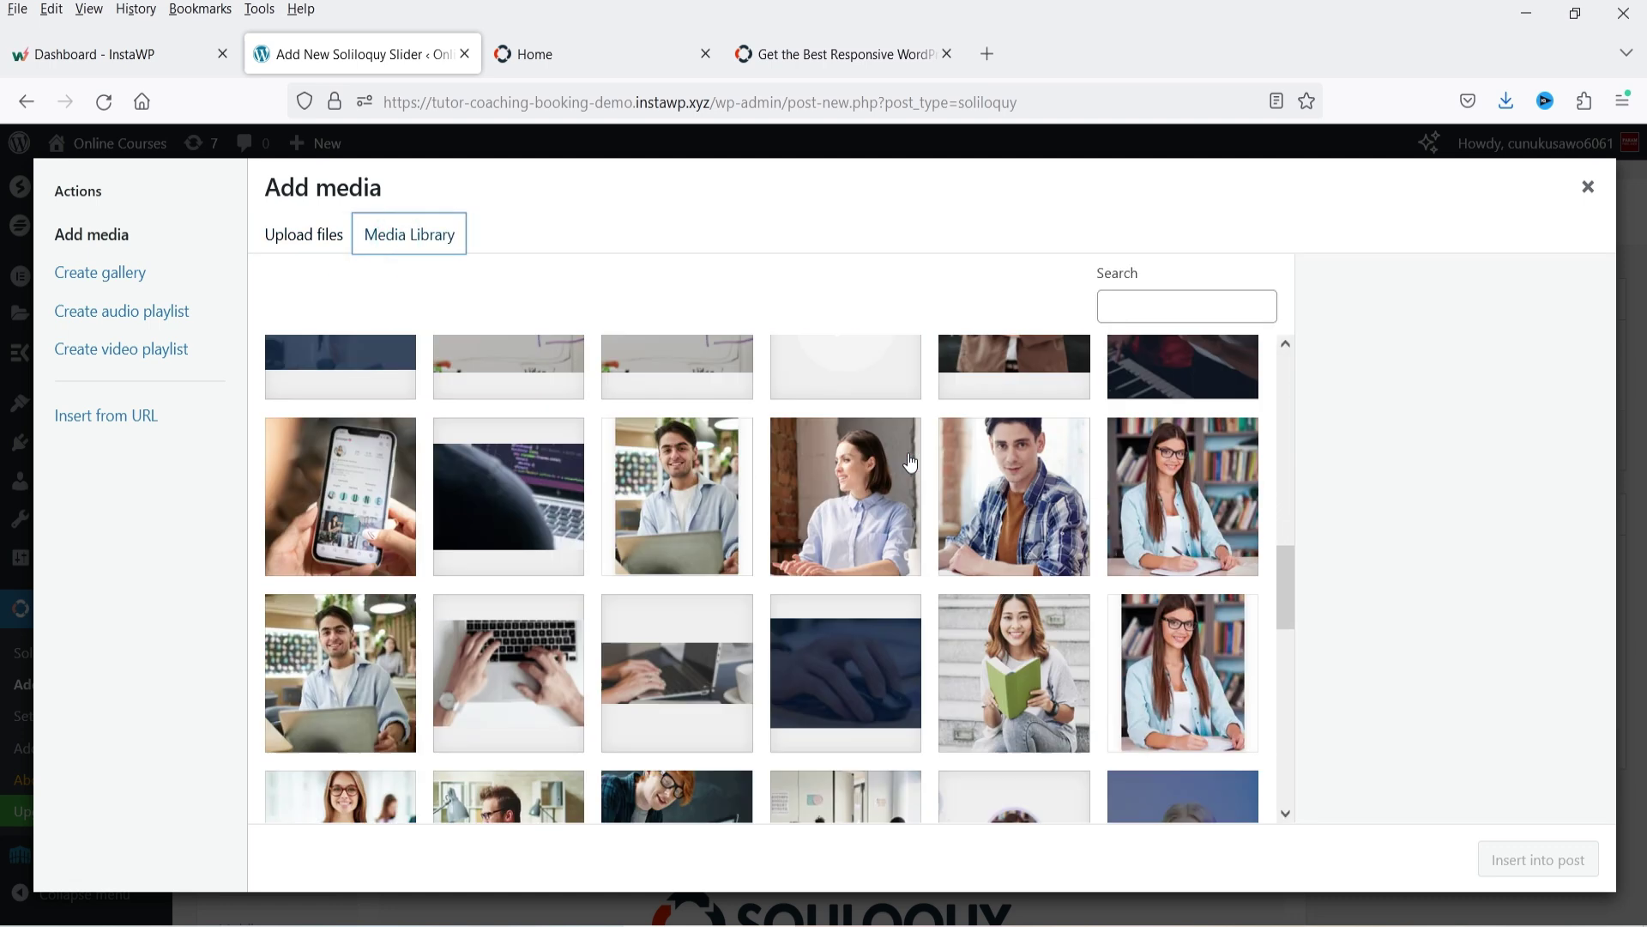
pyautogui.scroll(-3, 909, 463)
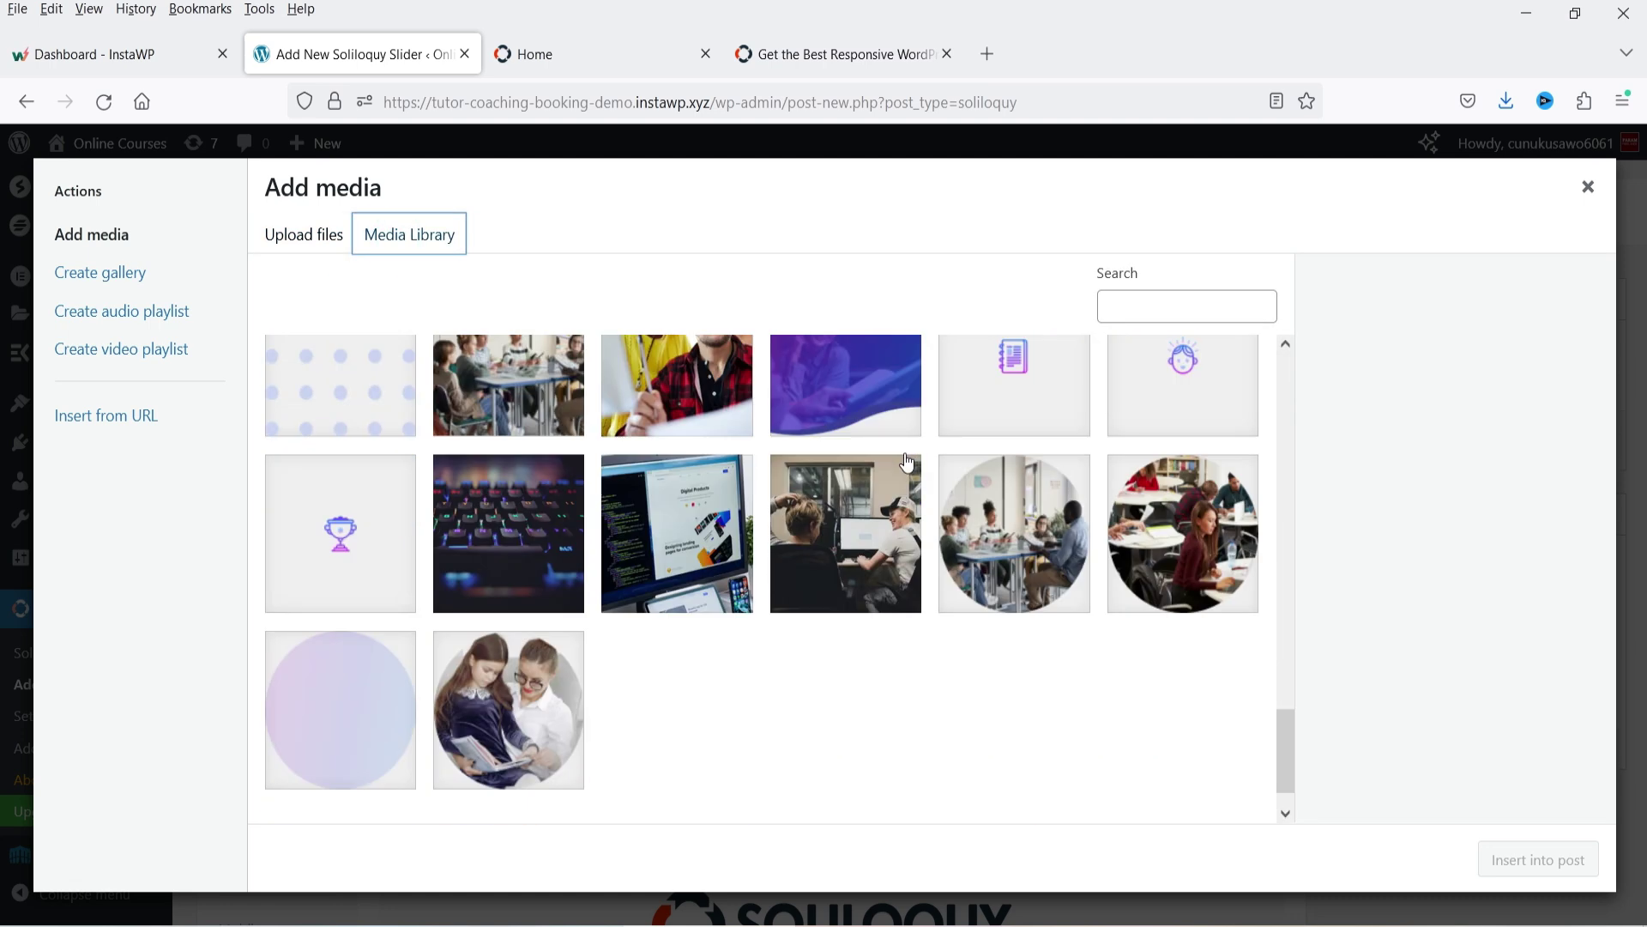
pyautogui.click(735, 564)
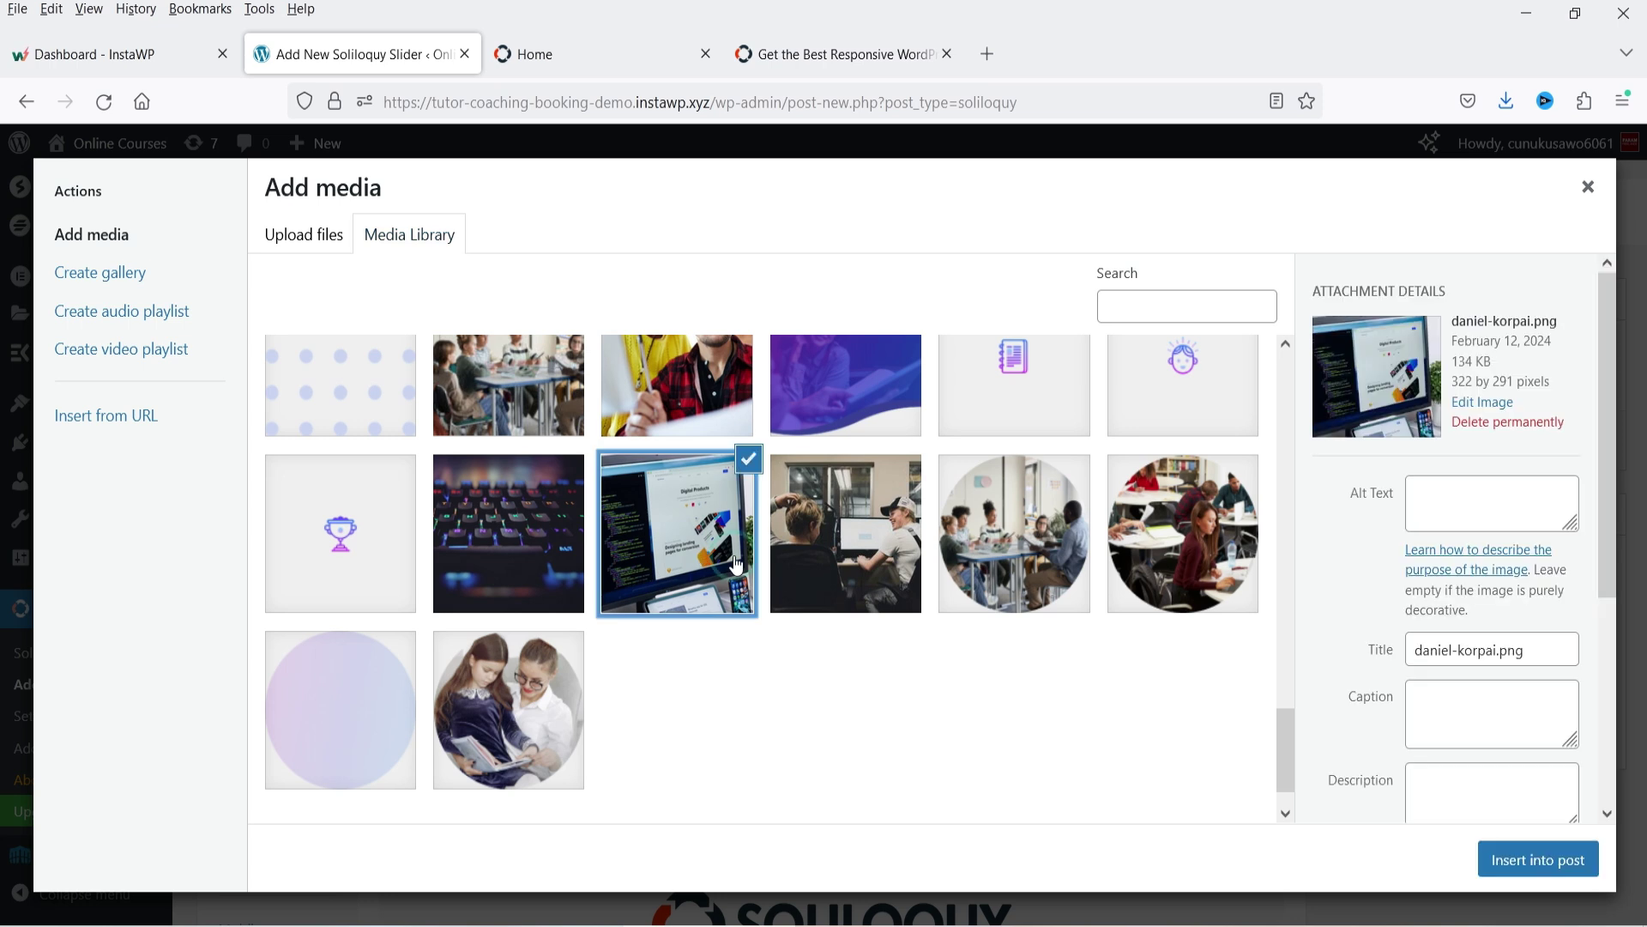
pyautogui.click(736, 563)
# Select the four fashion portraits in the media library's first row and insert them into the slider.
pyautogui.scroll(20, 735, 564)
pyautogui.click(846, 425)
pyautogui.click(1014, 425)
pyautogui.click(526, 431)
pyautogui.click(678, 425)
pyautogui.click(862, 416)
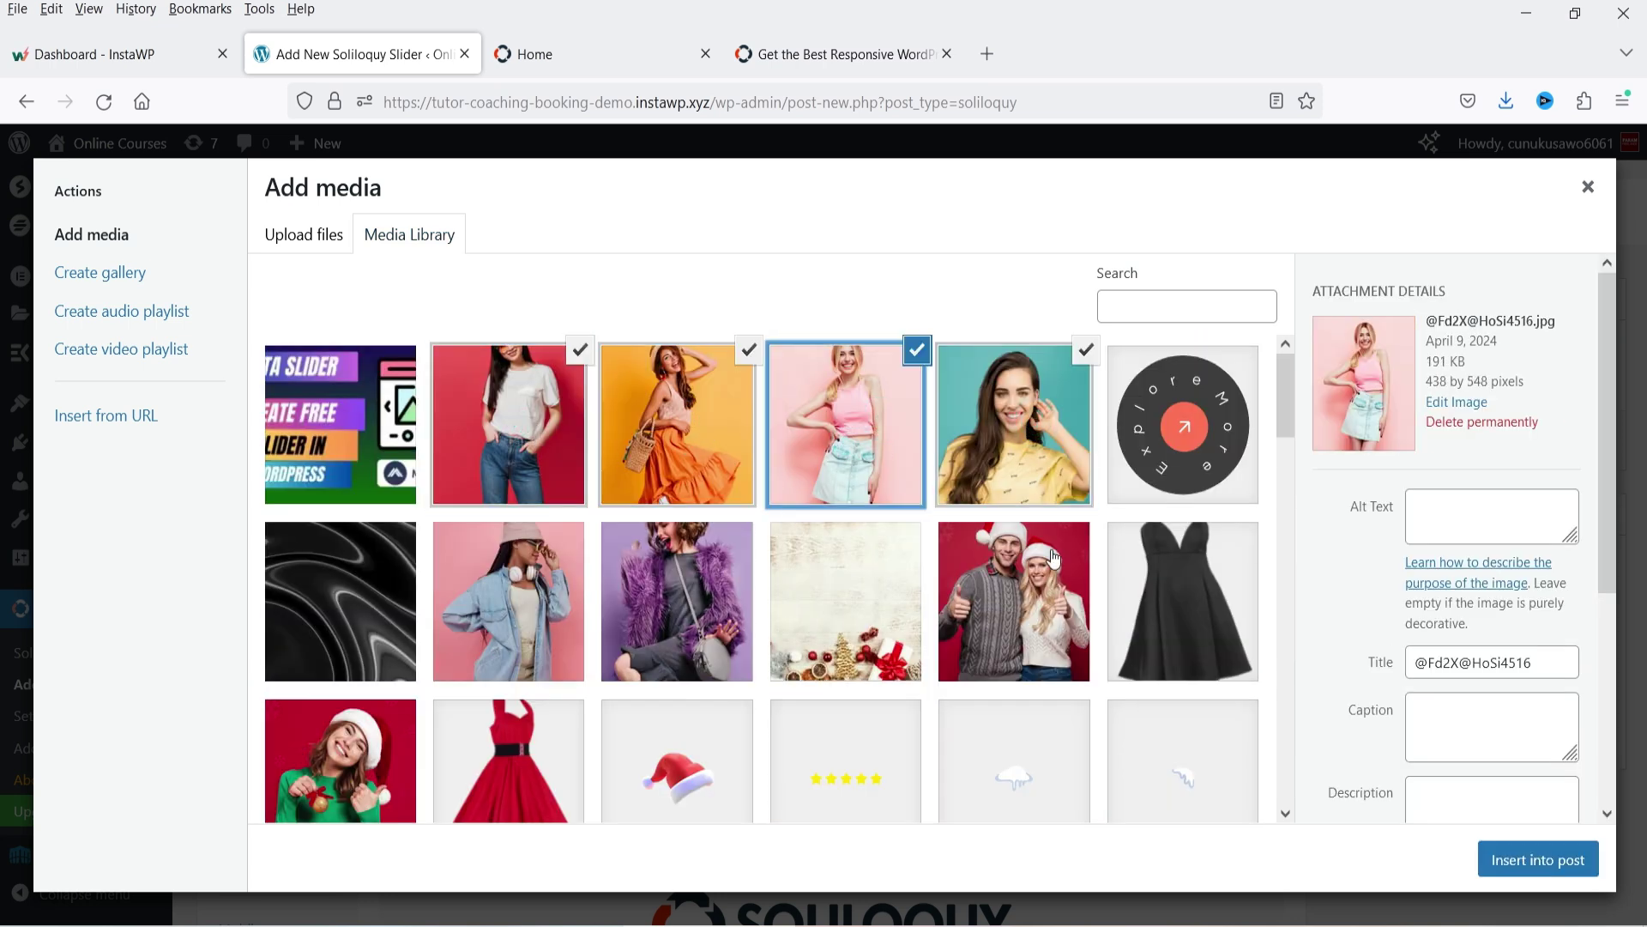
pyautogui.click(1506, 855)
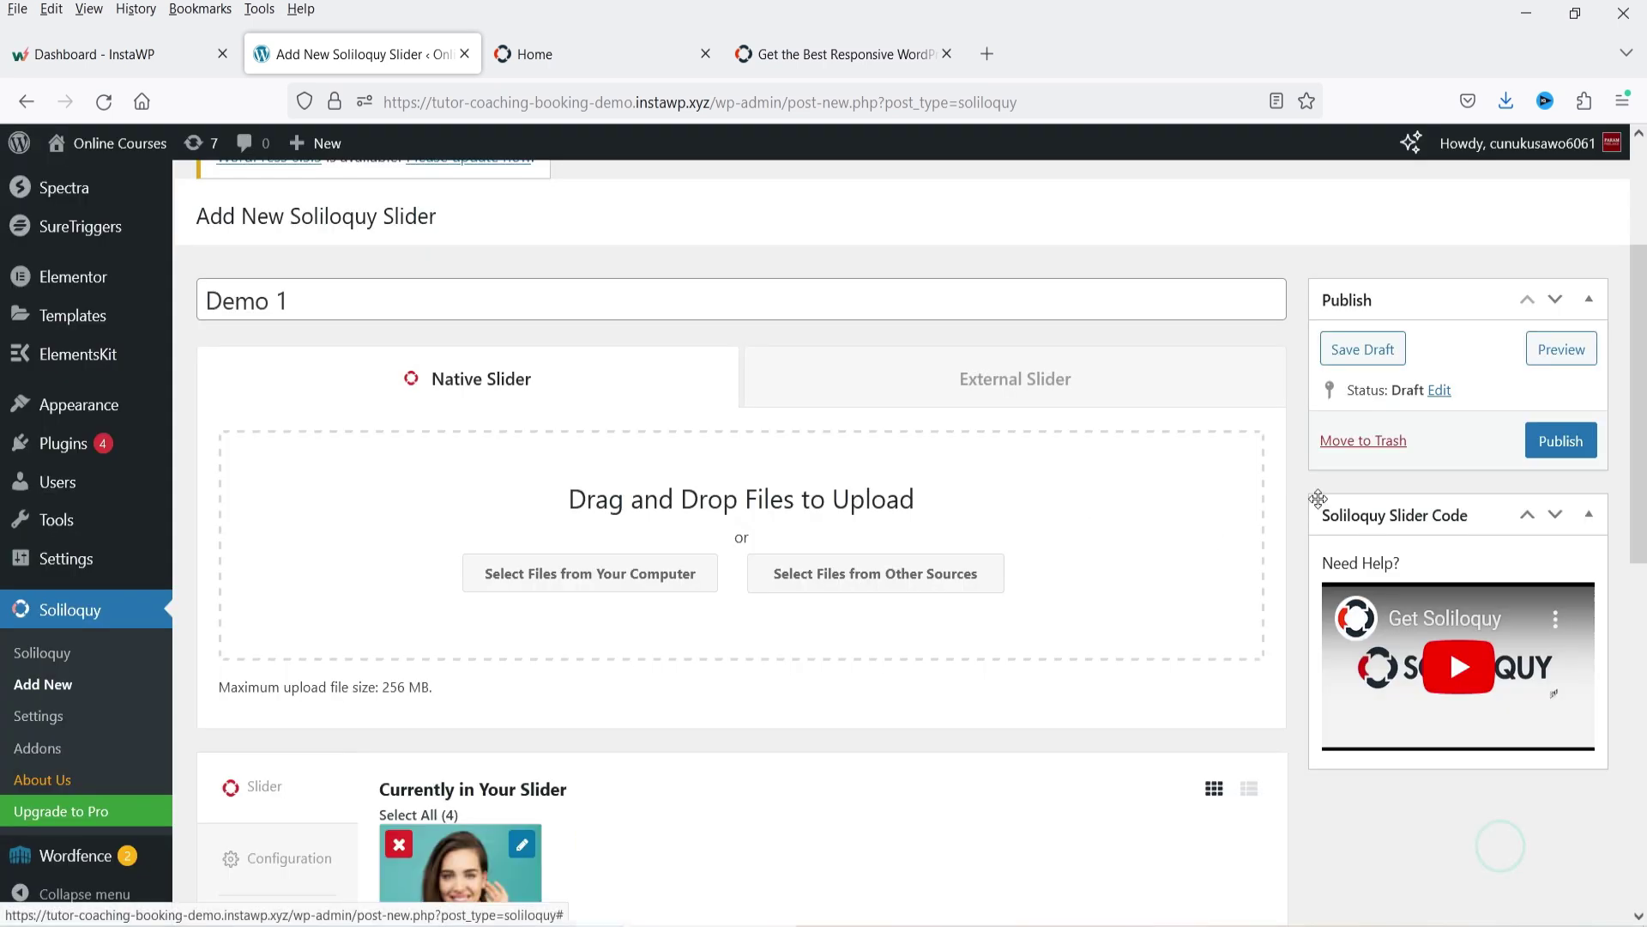
# Open the slider's configuration settings and review the available slider themes.
pyautogui.scroll(-3, 1136, 427)
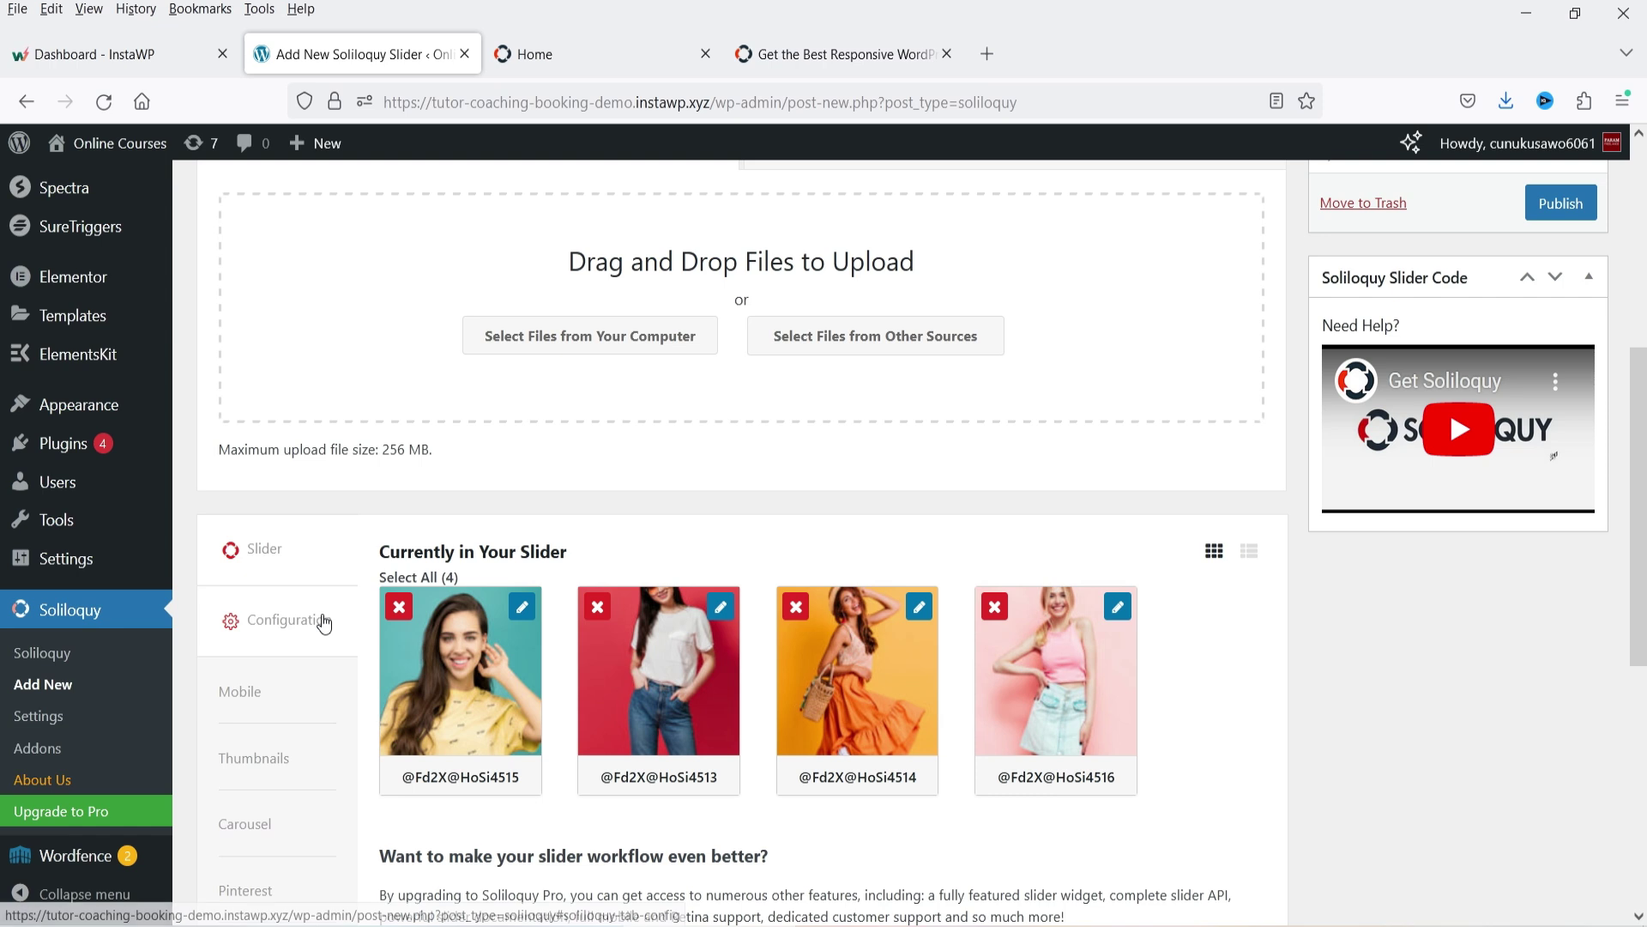
pyautogui.click(324, 621)
pyautogui.scroll(-6, 1064, 643)
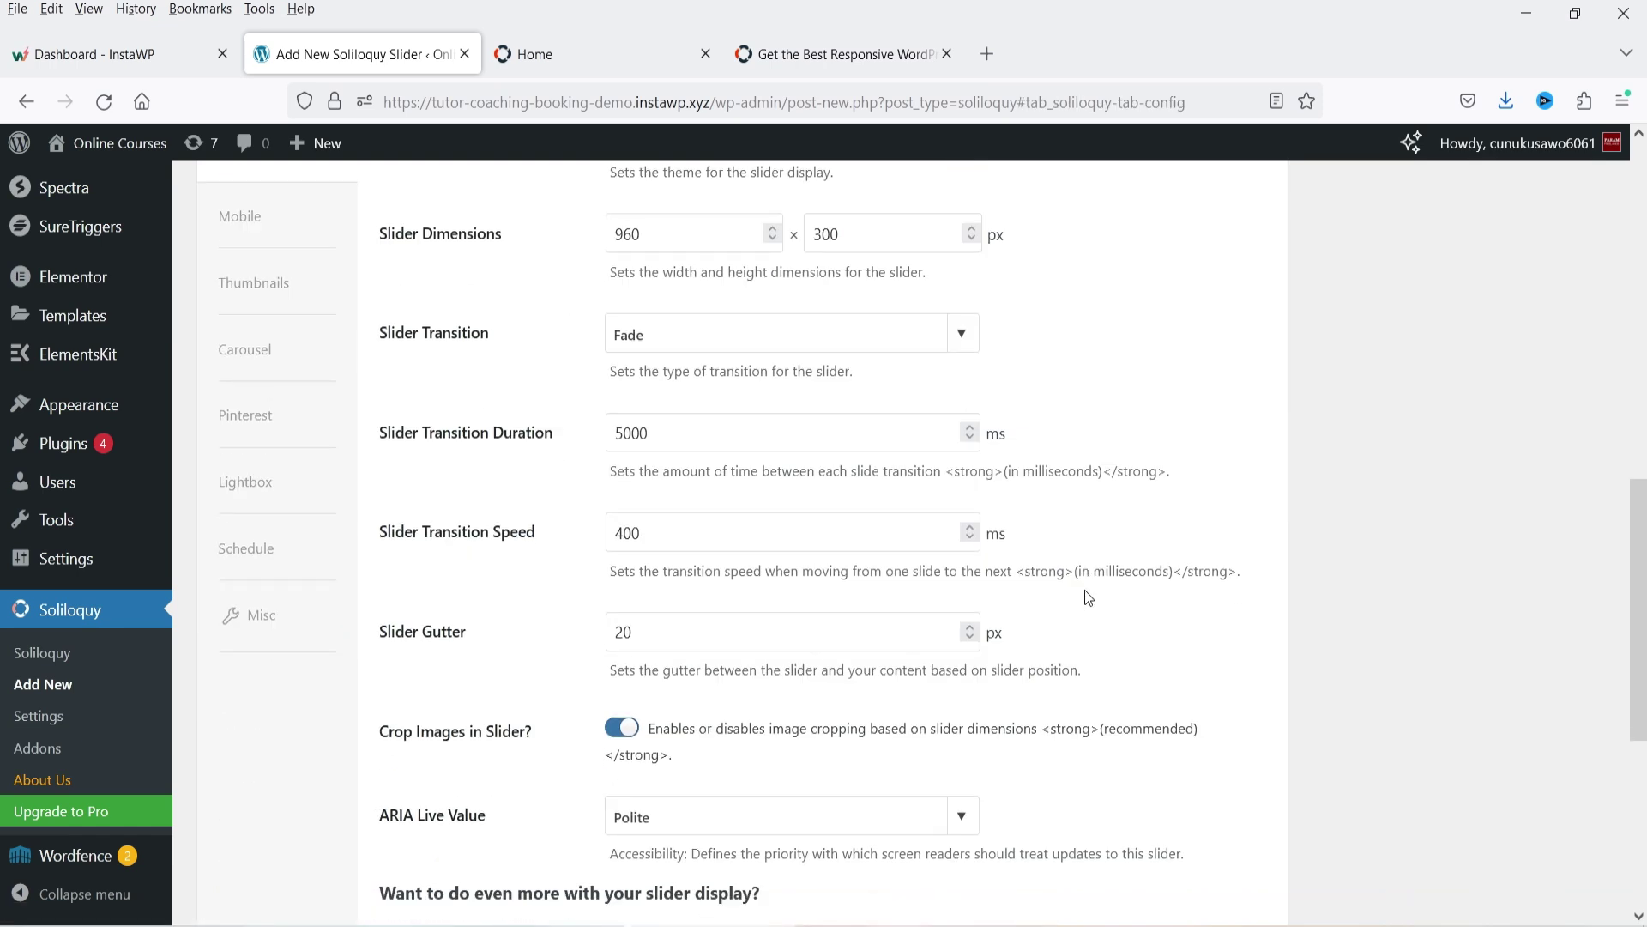
pyautogui.scroll(3, 485, 467)
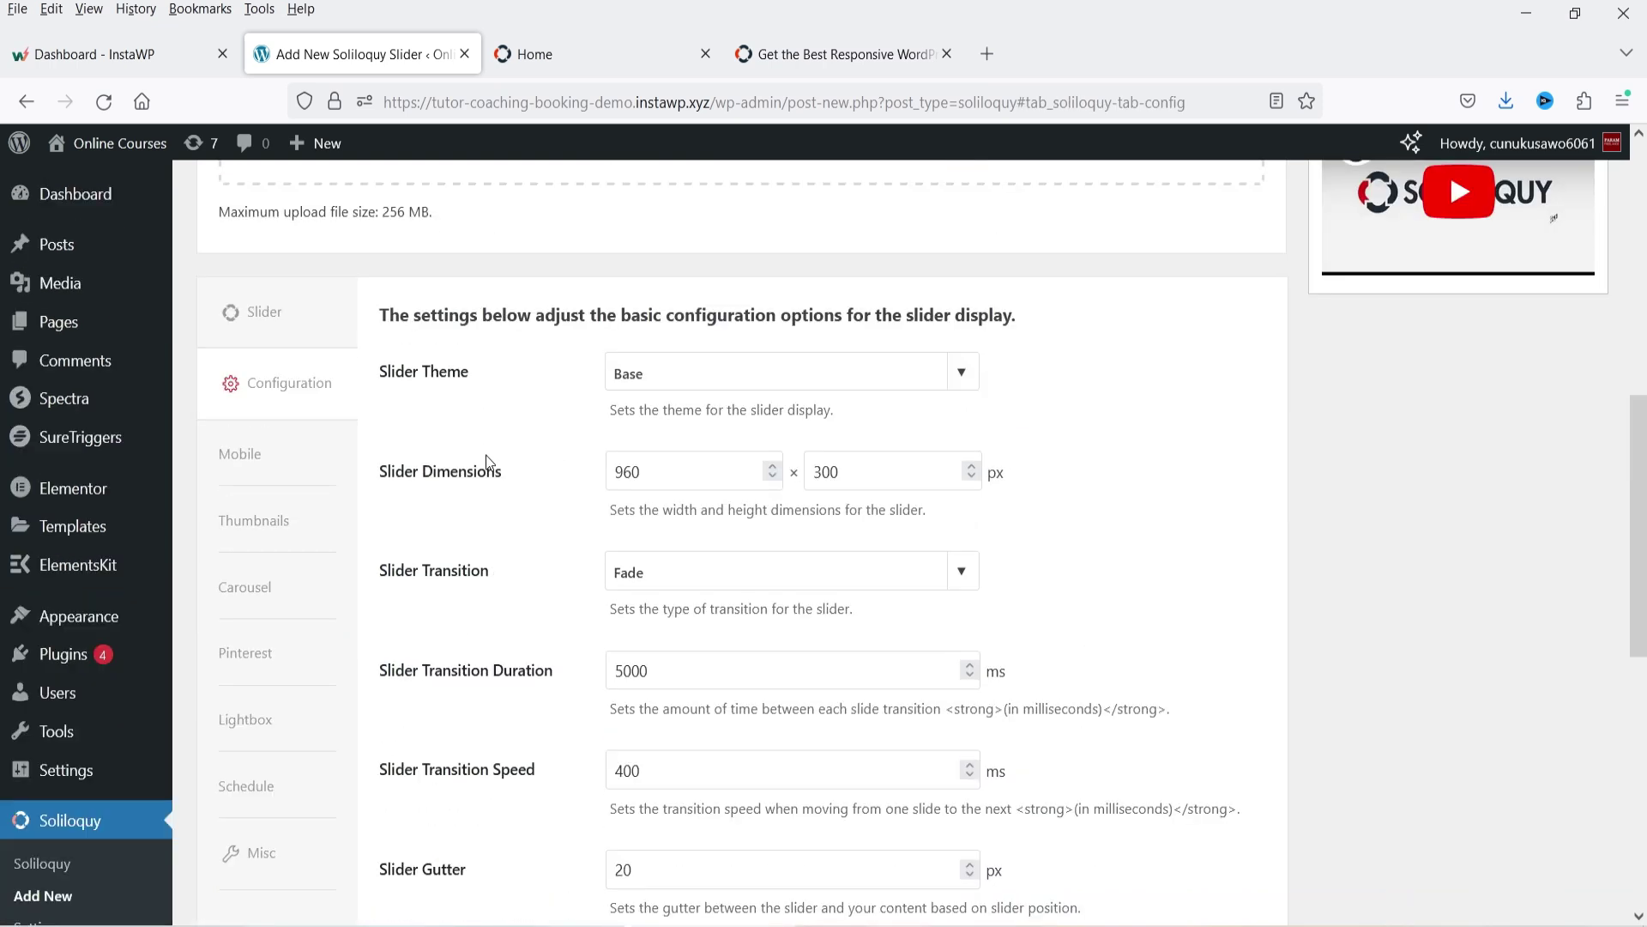
pyautogui.click(749, 378)
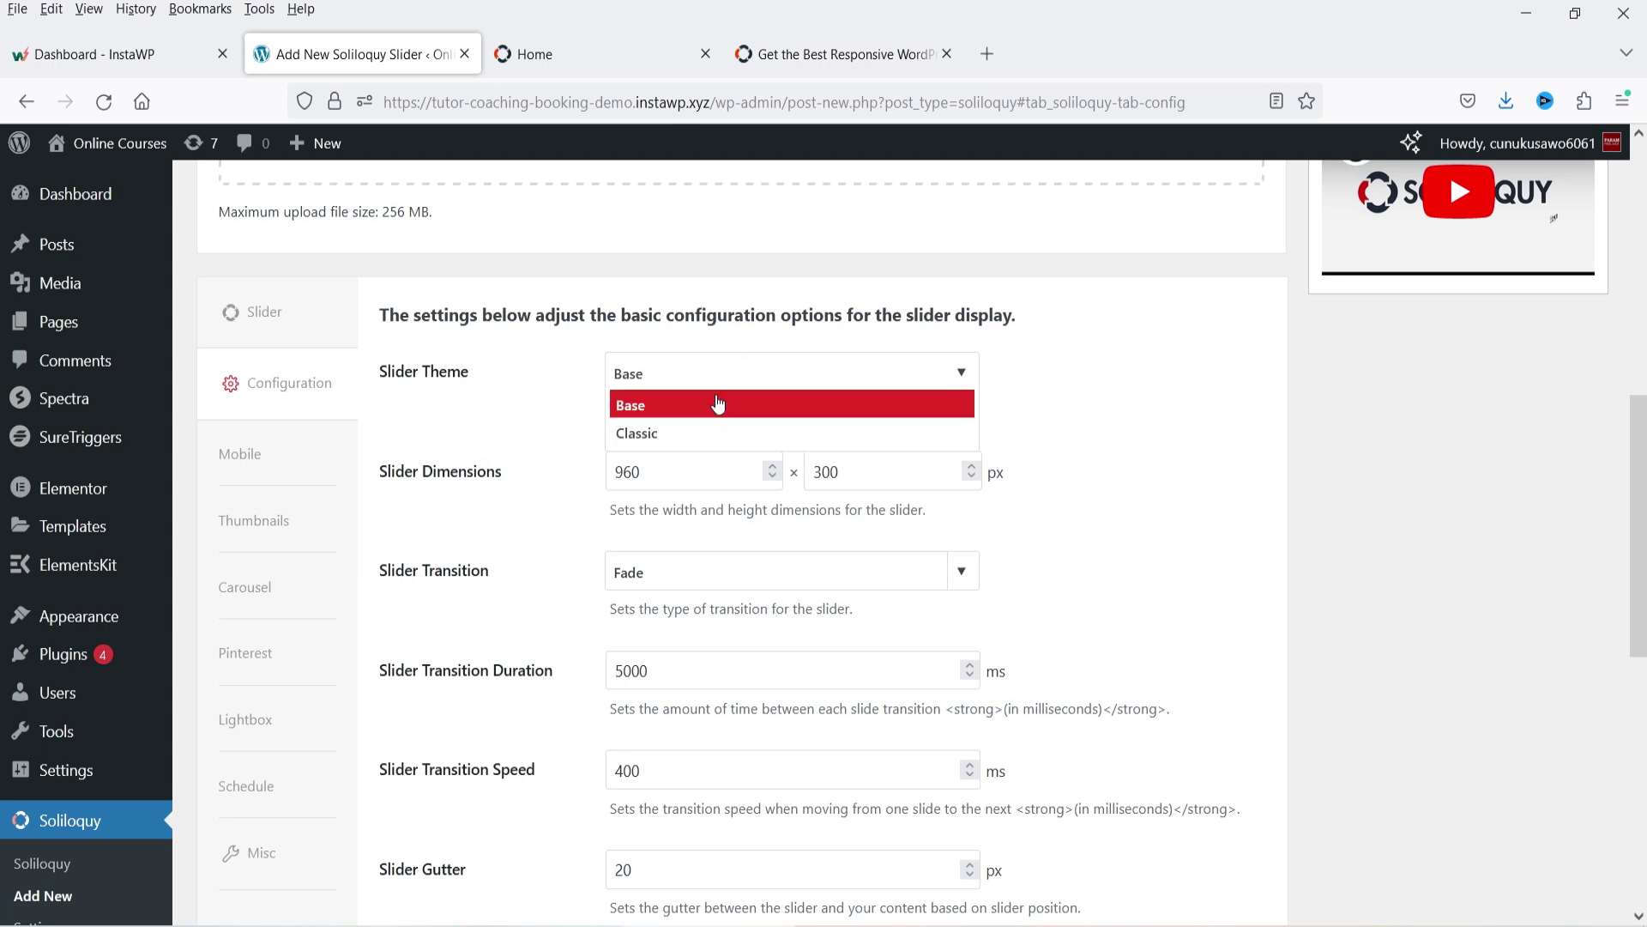
pyautogui.click(470, 498)
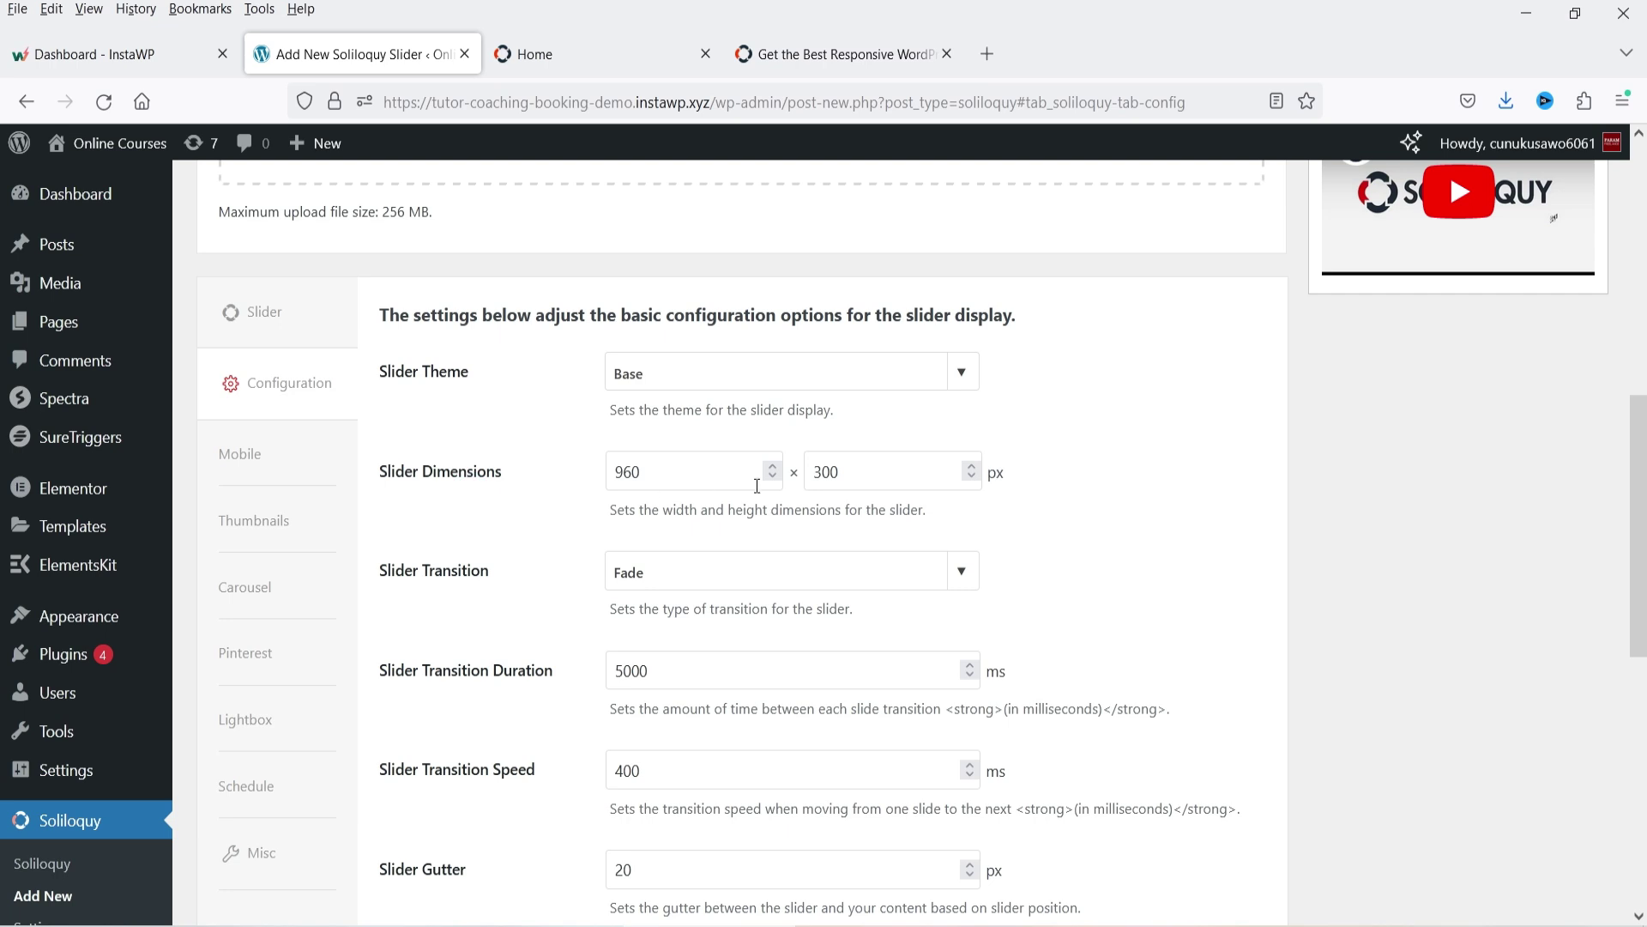
# Set the slider's height to 500 px and keep Fade as the slider transition.
pyautogui.doubleClick(825, 472)
pyautogui.write('500')
pyautogui.click(721, 578)
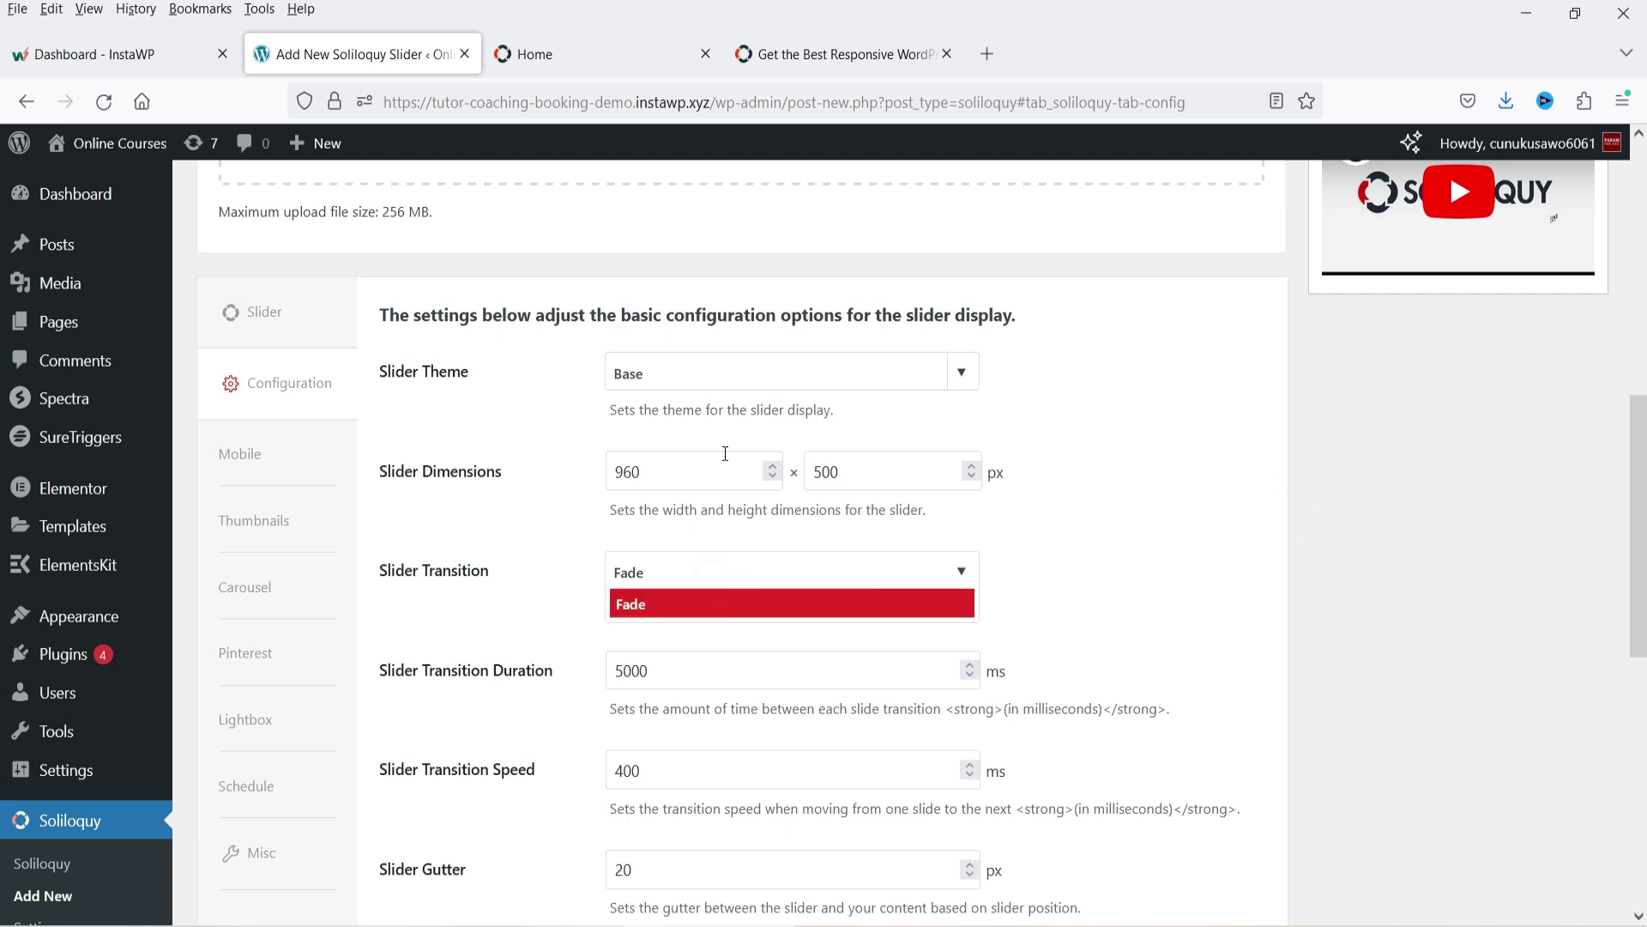
pyautogui.click(1093, 570)
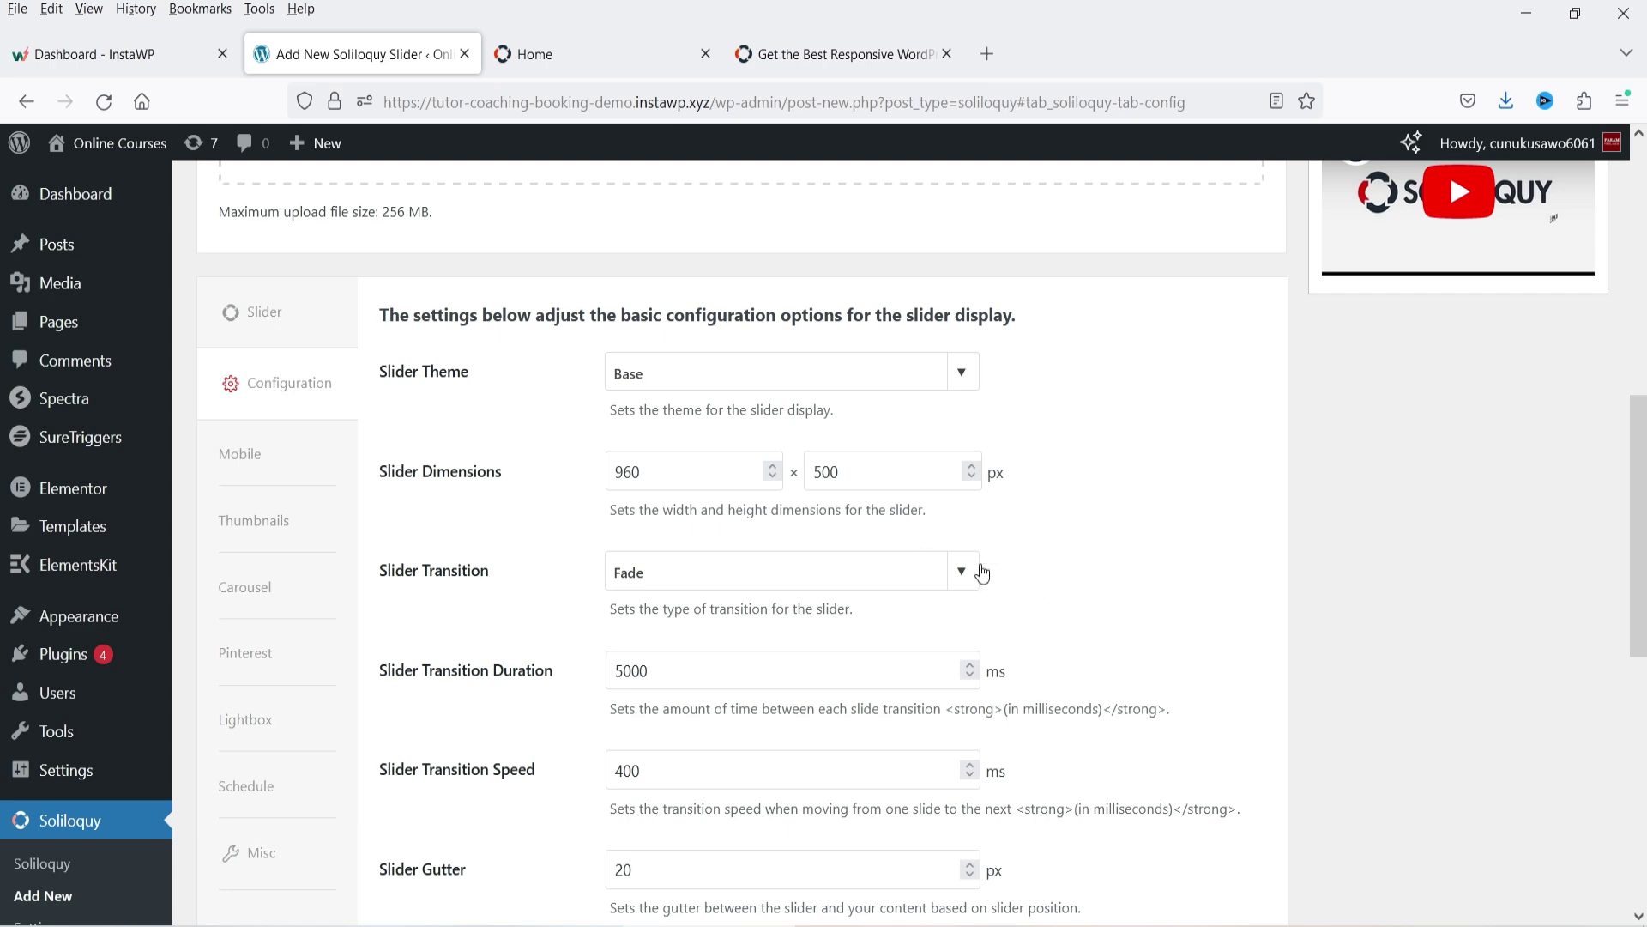
pyautogui.scroll(-3, 1127, 532)
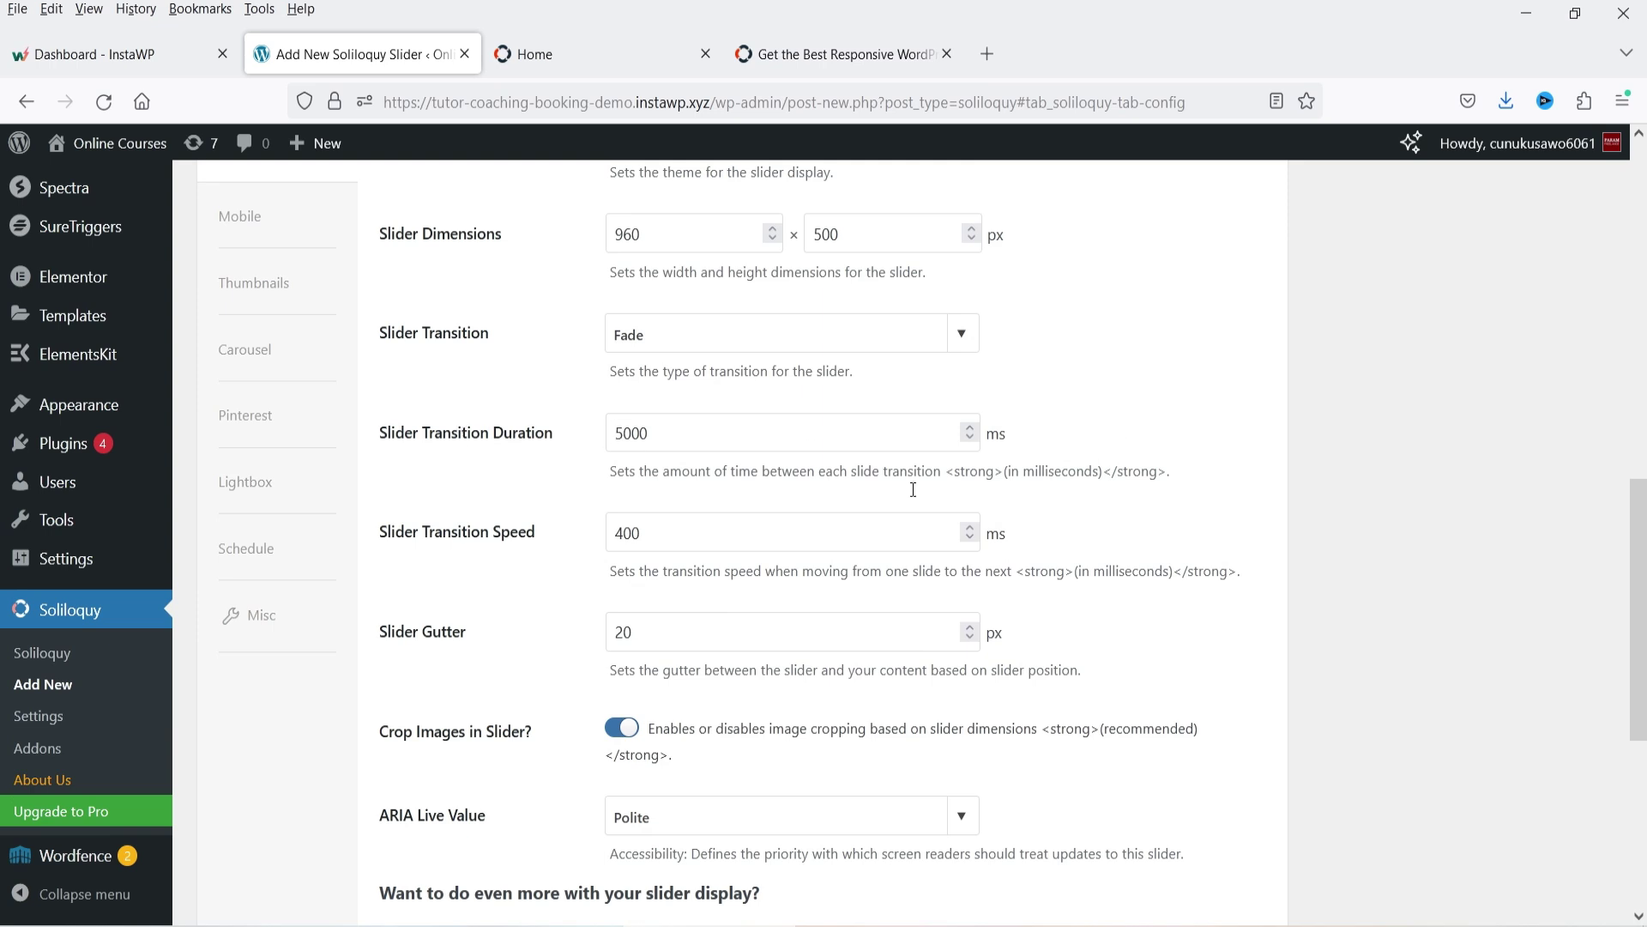
# Set the slider transition duration to 3000 ms.
pyautogui.click(619, 433)
pyautogui.press('BackSpace')
pyautogui.write('3')
pyautogui.click(1172, 396)
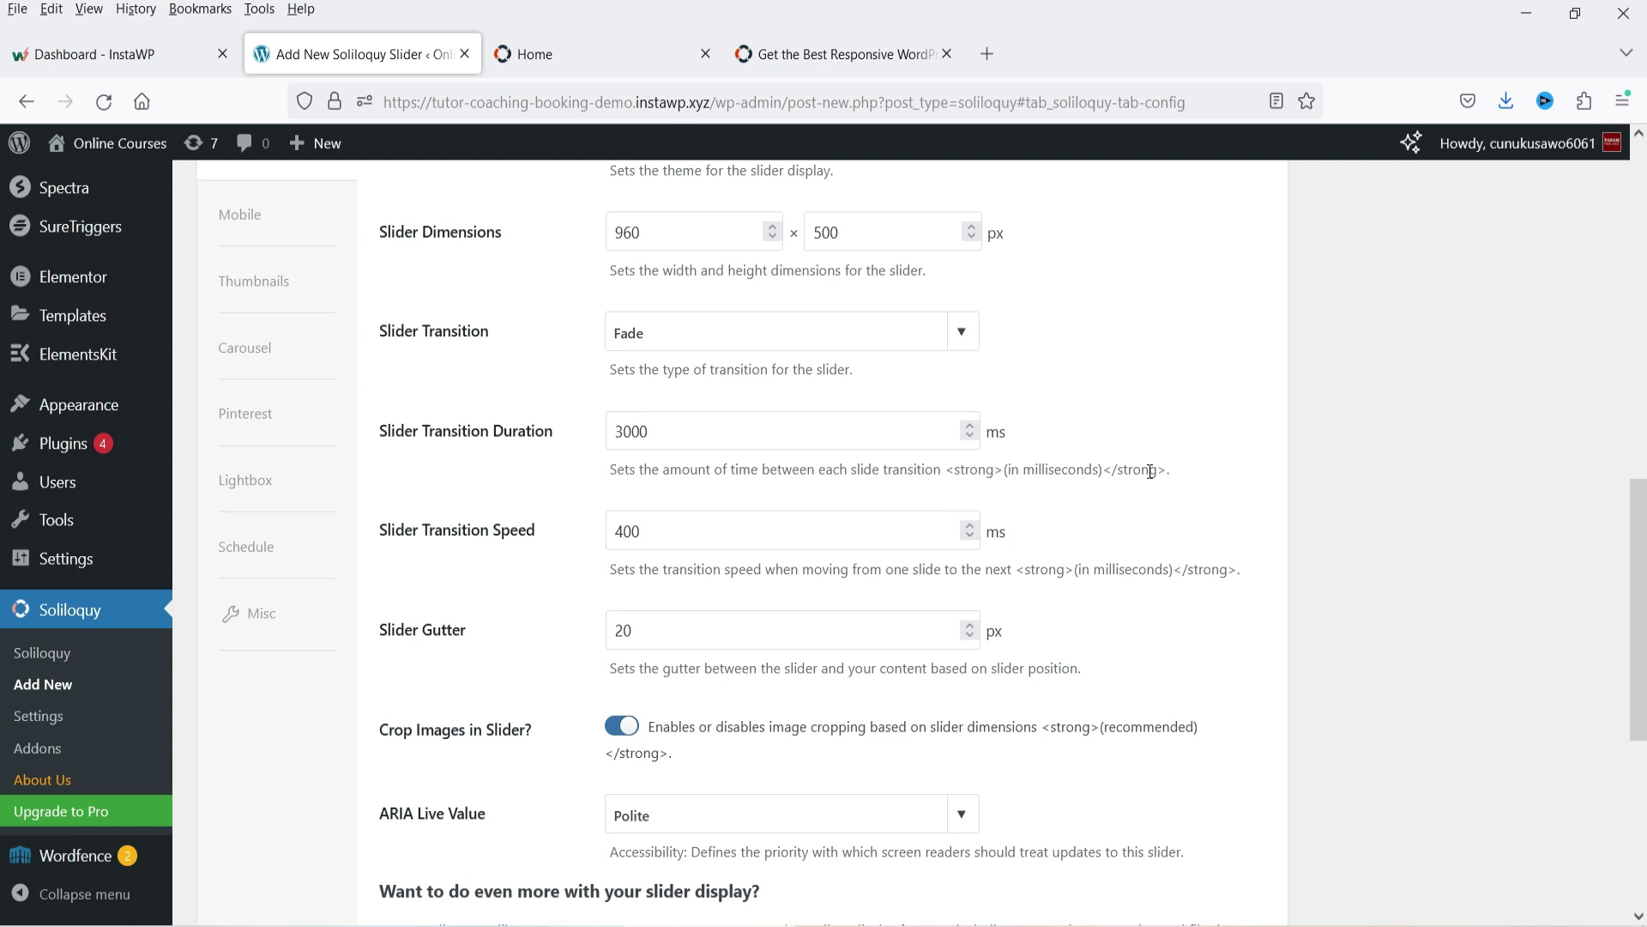
# Review the ARIA live value options, keeping Polite, and switch image cropping off and back on.
pyautogui.scroll(-4, 1148, 471)
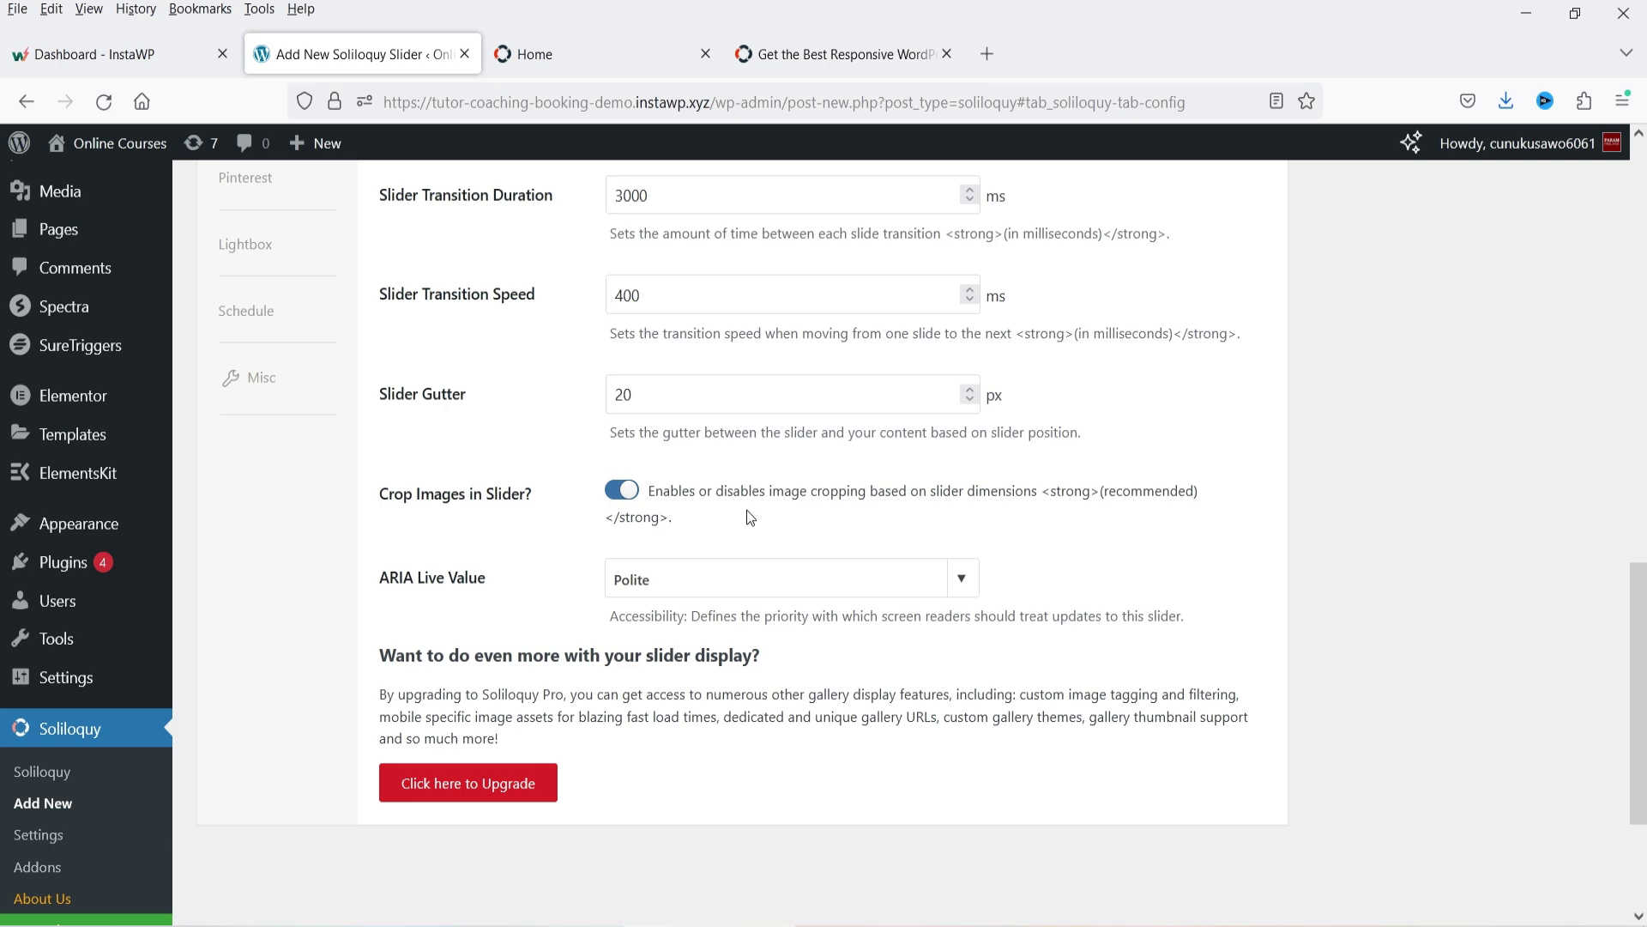
pyautogui.click(678, 592)
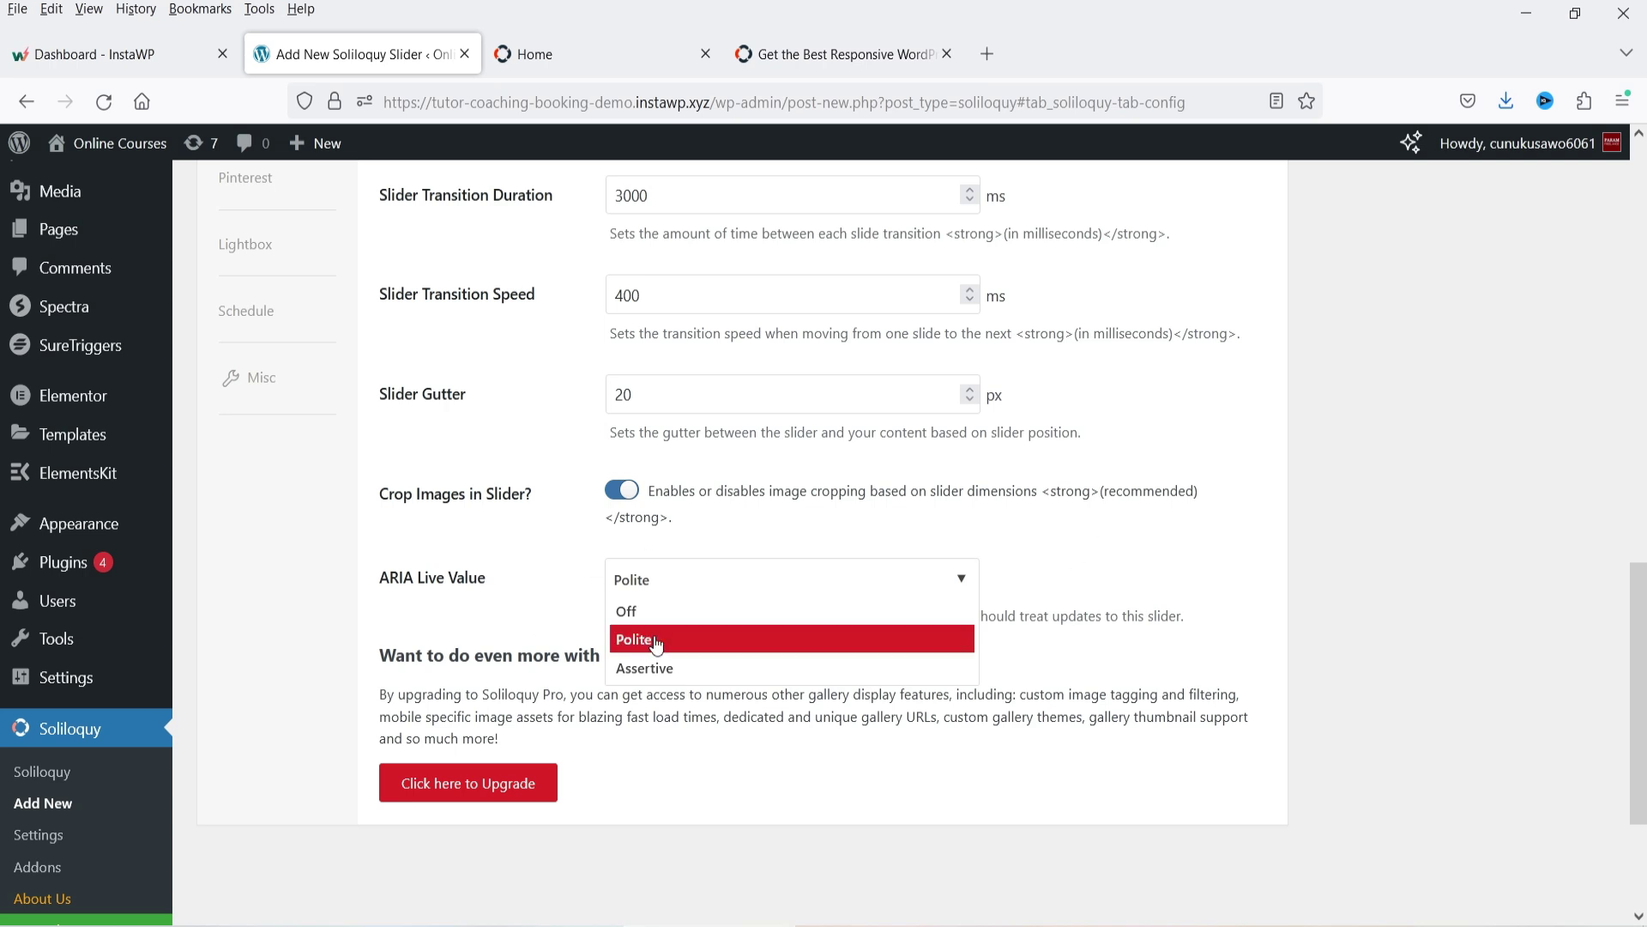
pyautogui.click(1184, 493)
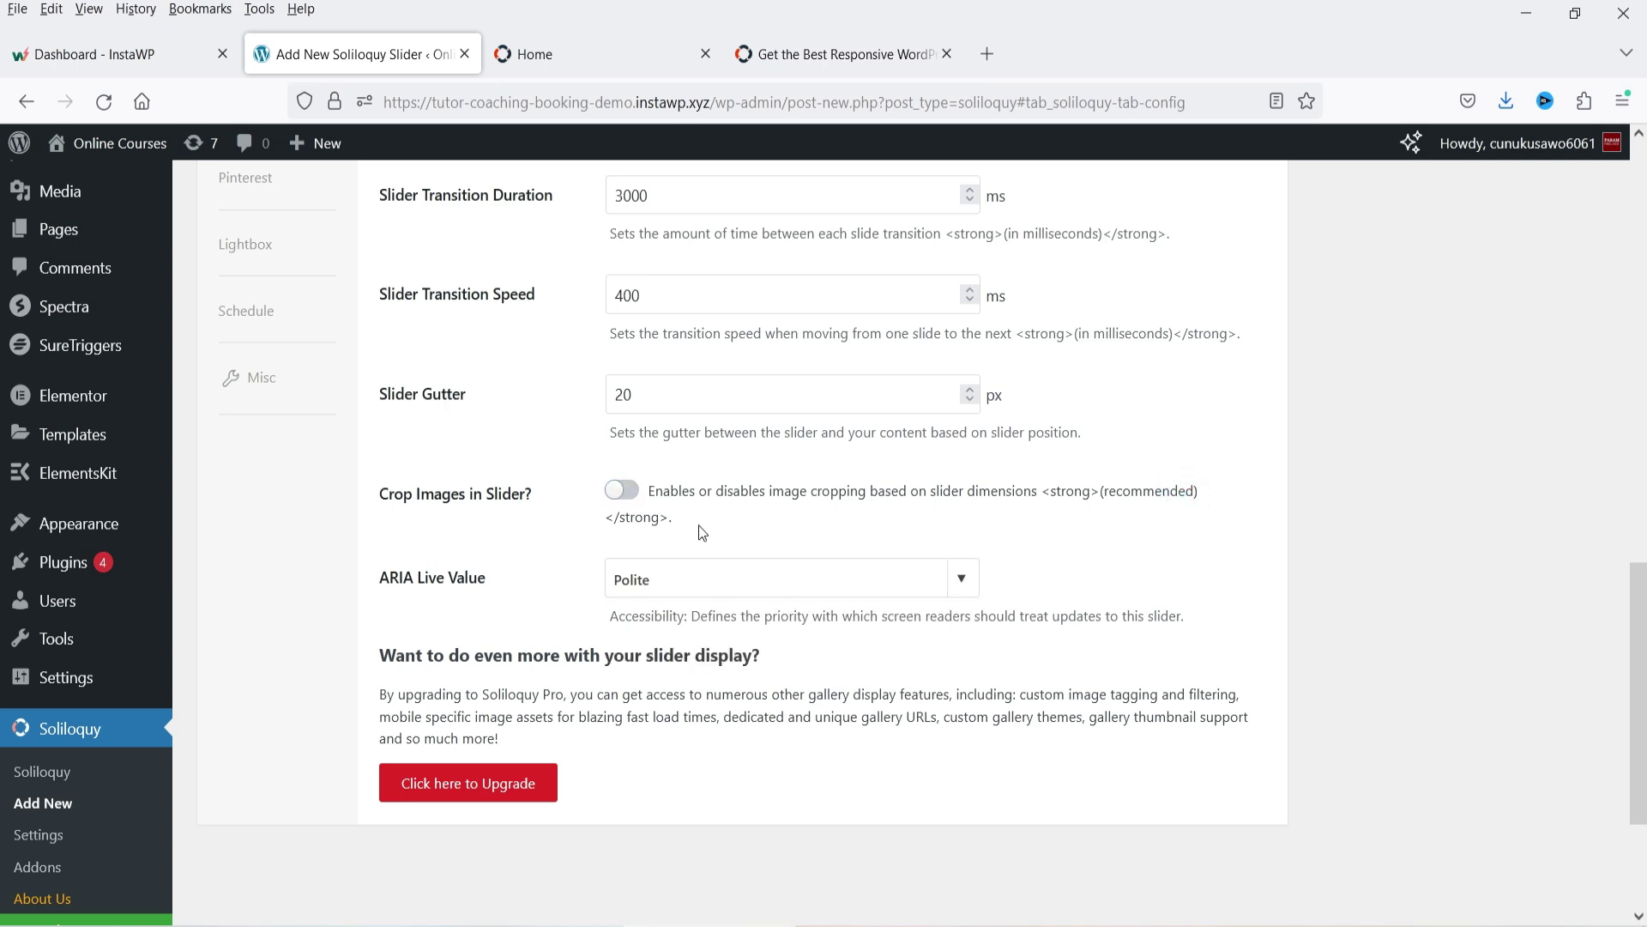
pyautogui.click(619, 491)
pyautogui.scroll(-2, 936, 601)
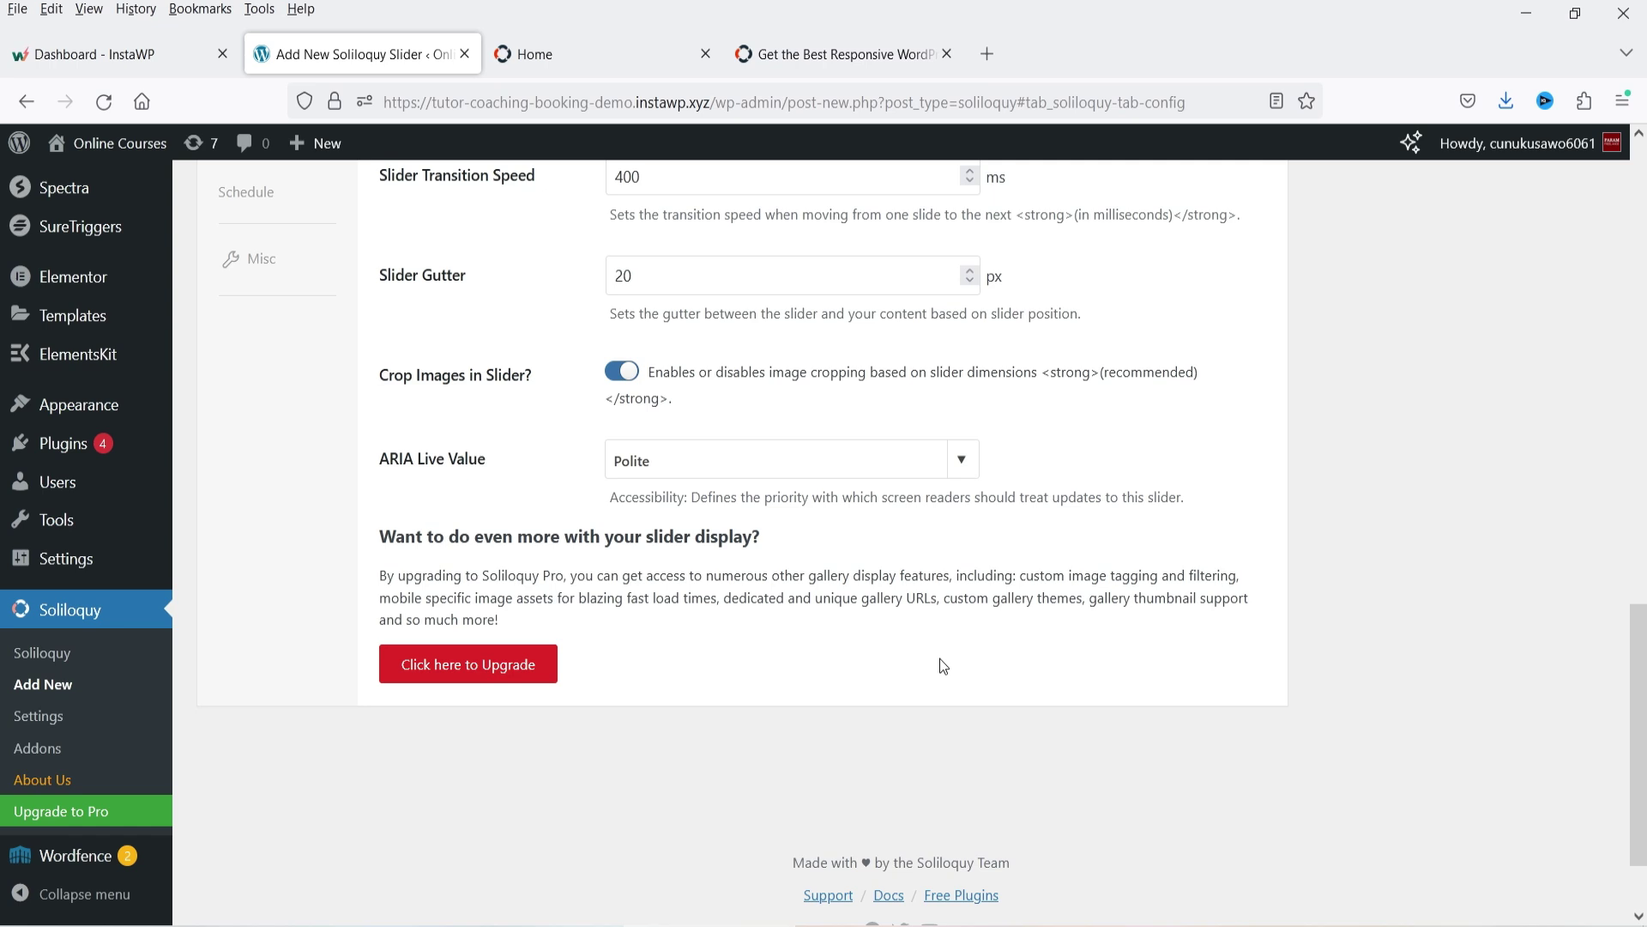
# Review the slider's Mobile, Thumbnails, Carousel, Pinterest, Lightbox, Schedule and Misc settings sections.
pyautogui.scroll(1, 718, 599)
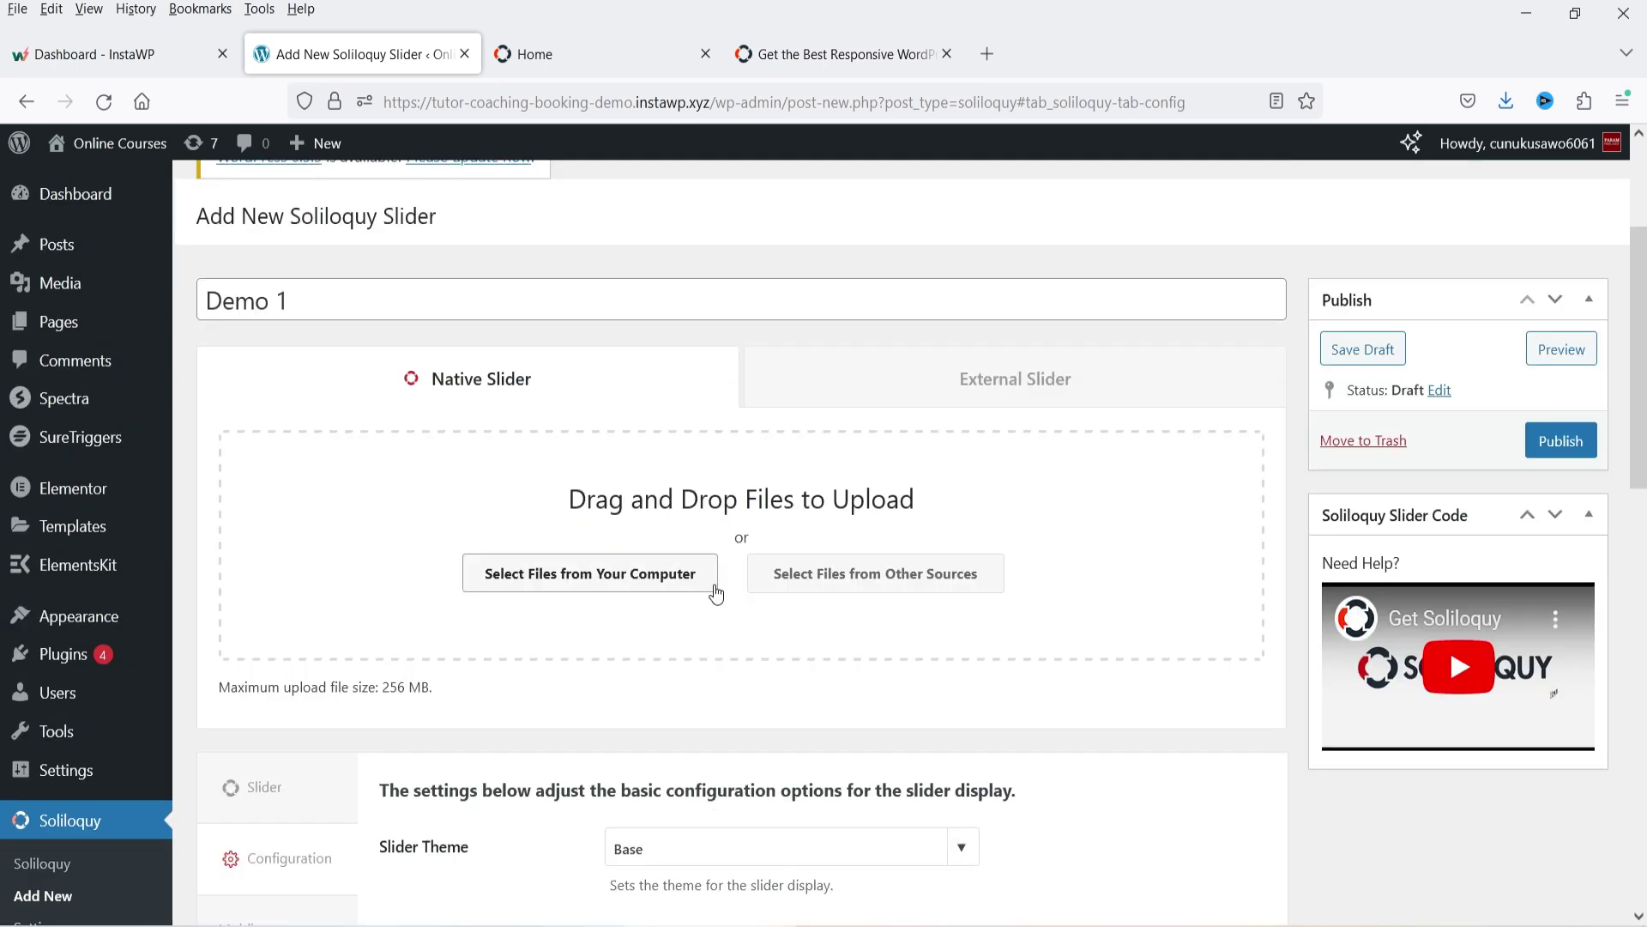
pyautogui.click(232, 572)
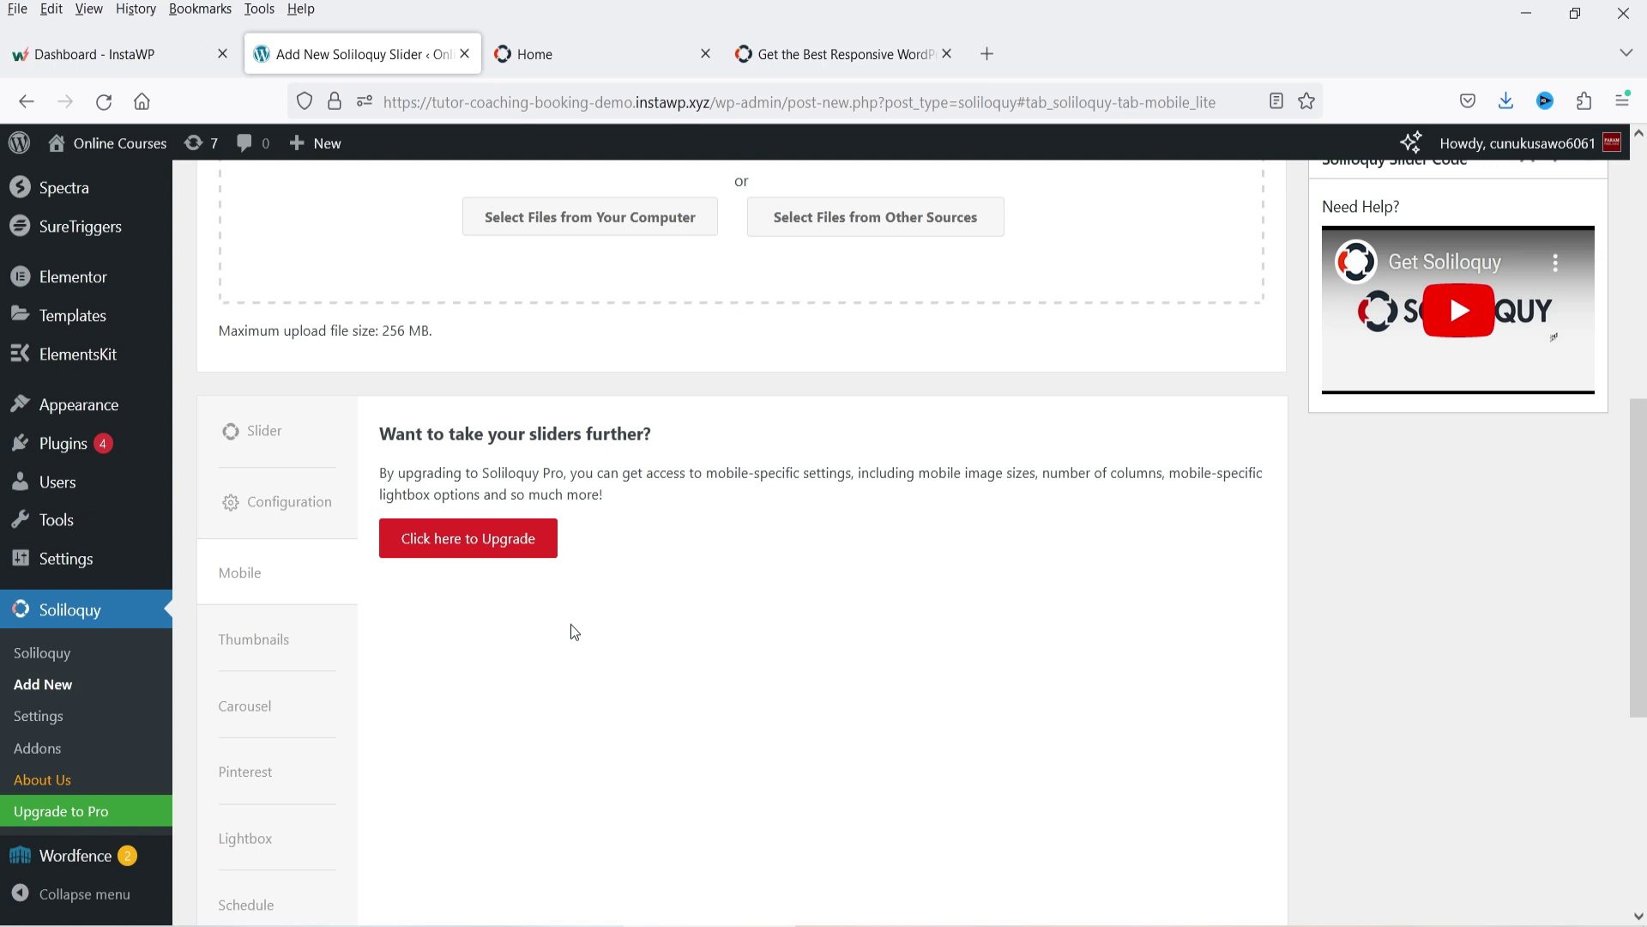
pyautogui.click(283, 651)
pyautogui.click(273, 709)
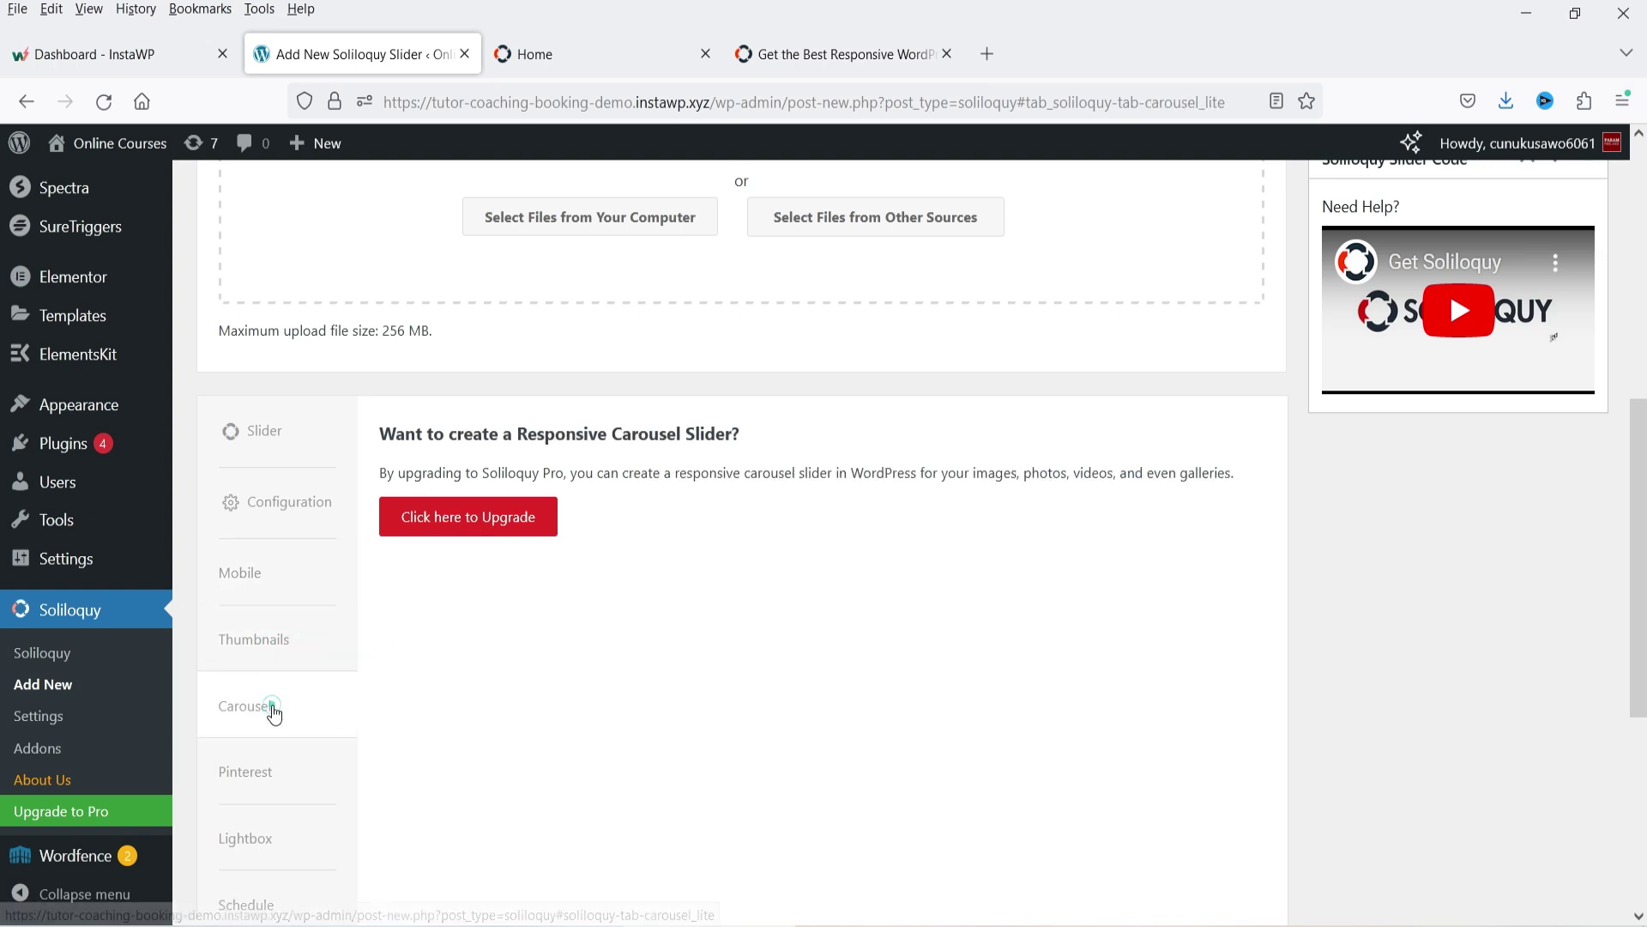
pyautogui.click(262, 763)
pyautogui.scroll(-3, 338, 695)
pyautogui.click(285, 588)
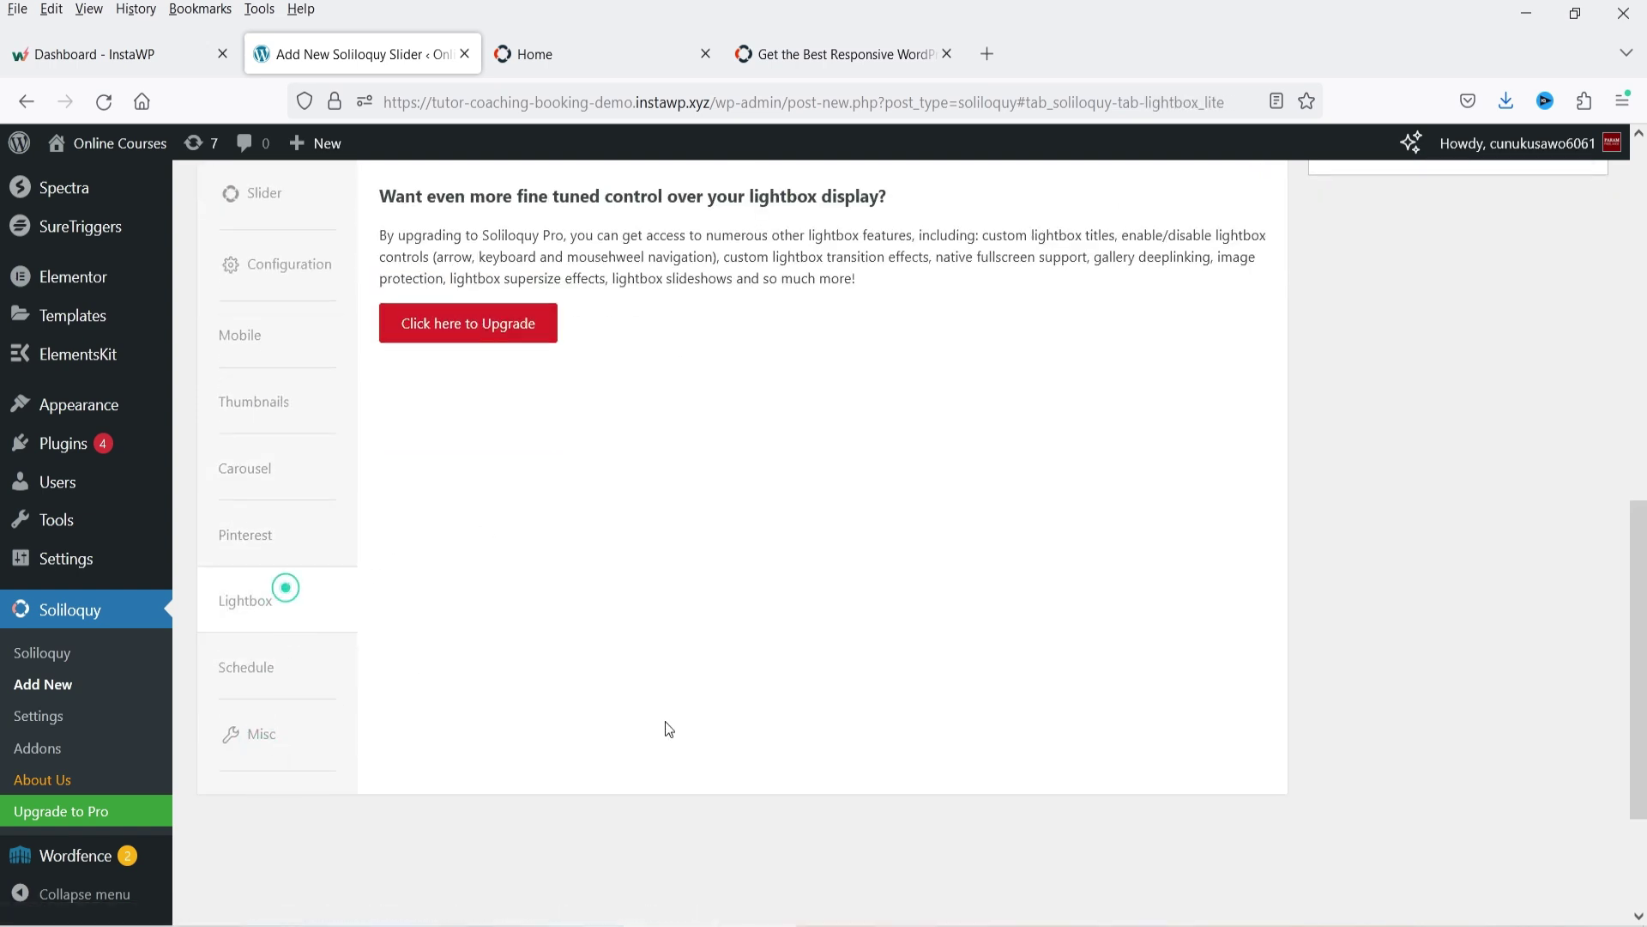
pyautogui.click(291, 662)
pyautogui.click(309, 736)
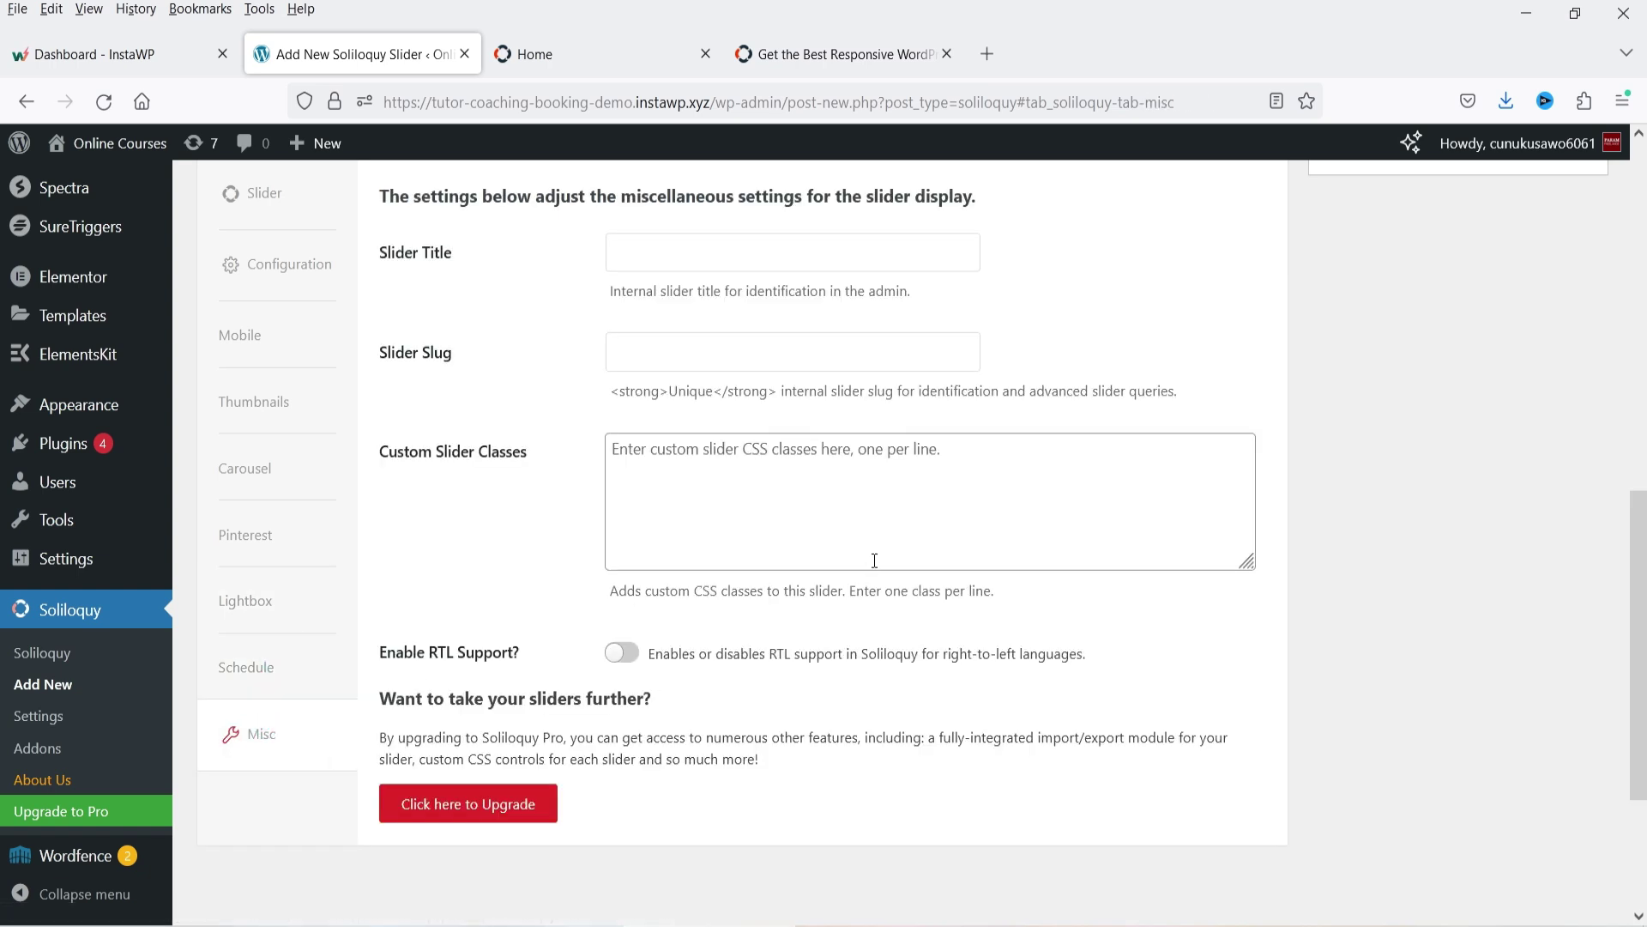
# Publish the Demo 1 slider and copy its ID-based shortcode to the clipboard.
pyautogui.scroll(2, 727, 577)
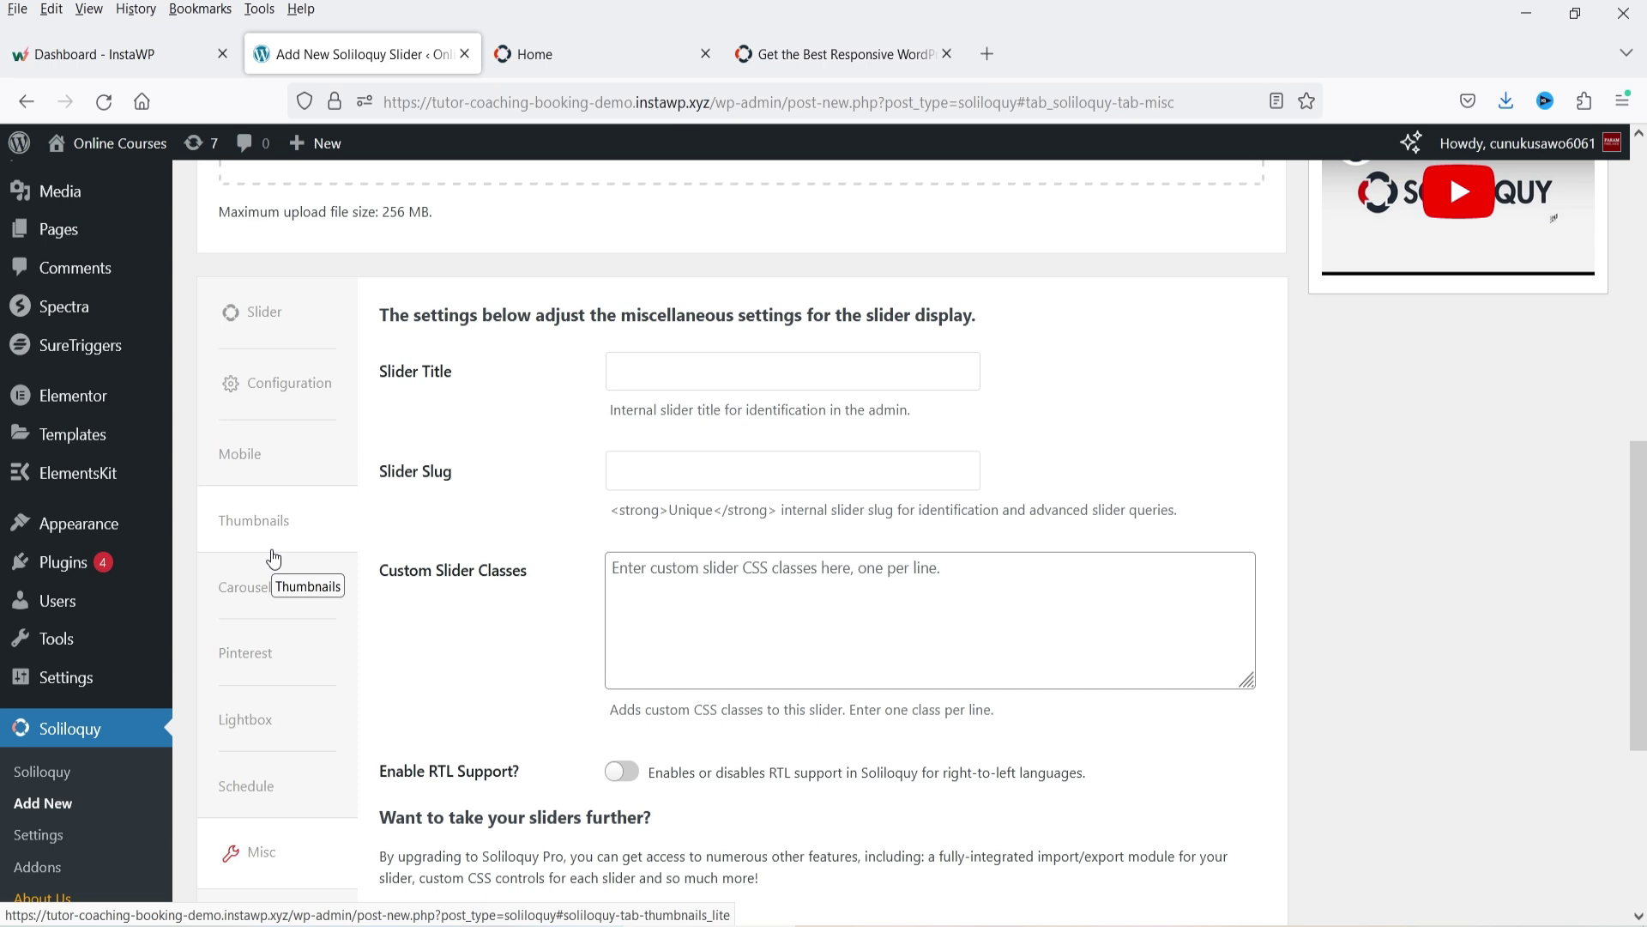
pyautogui.scroll(10, 1536, 631)
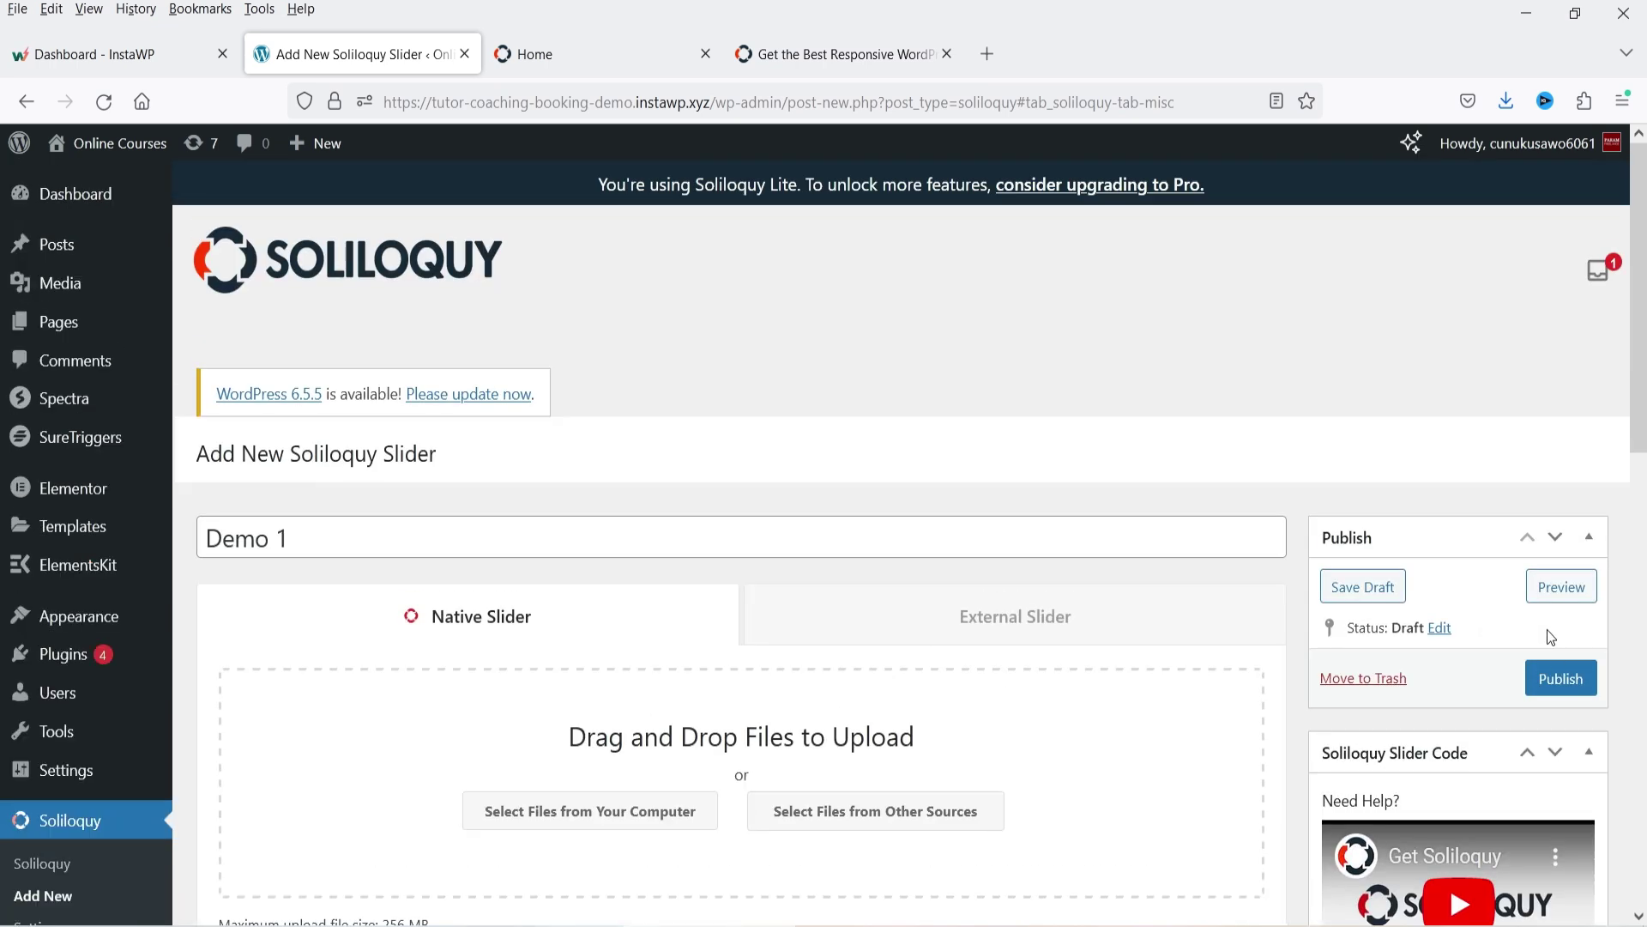
pyautogui.click(1560, 679)
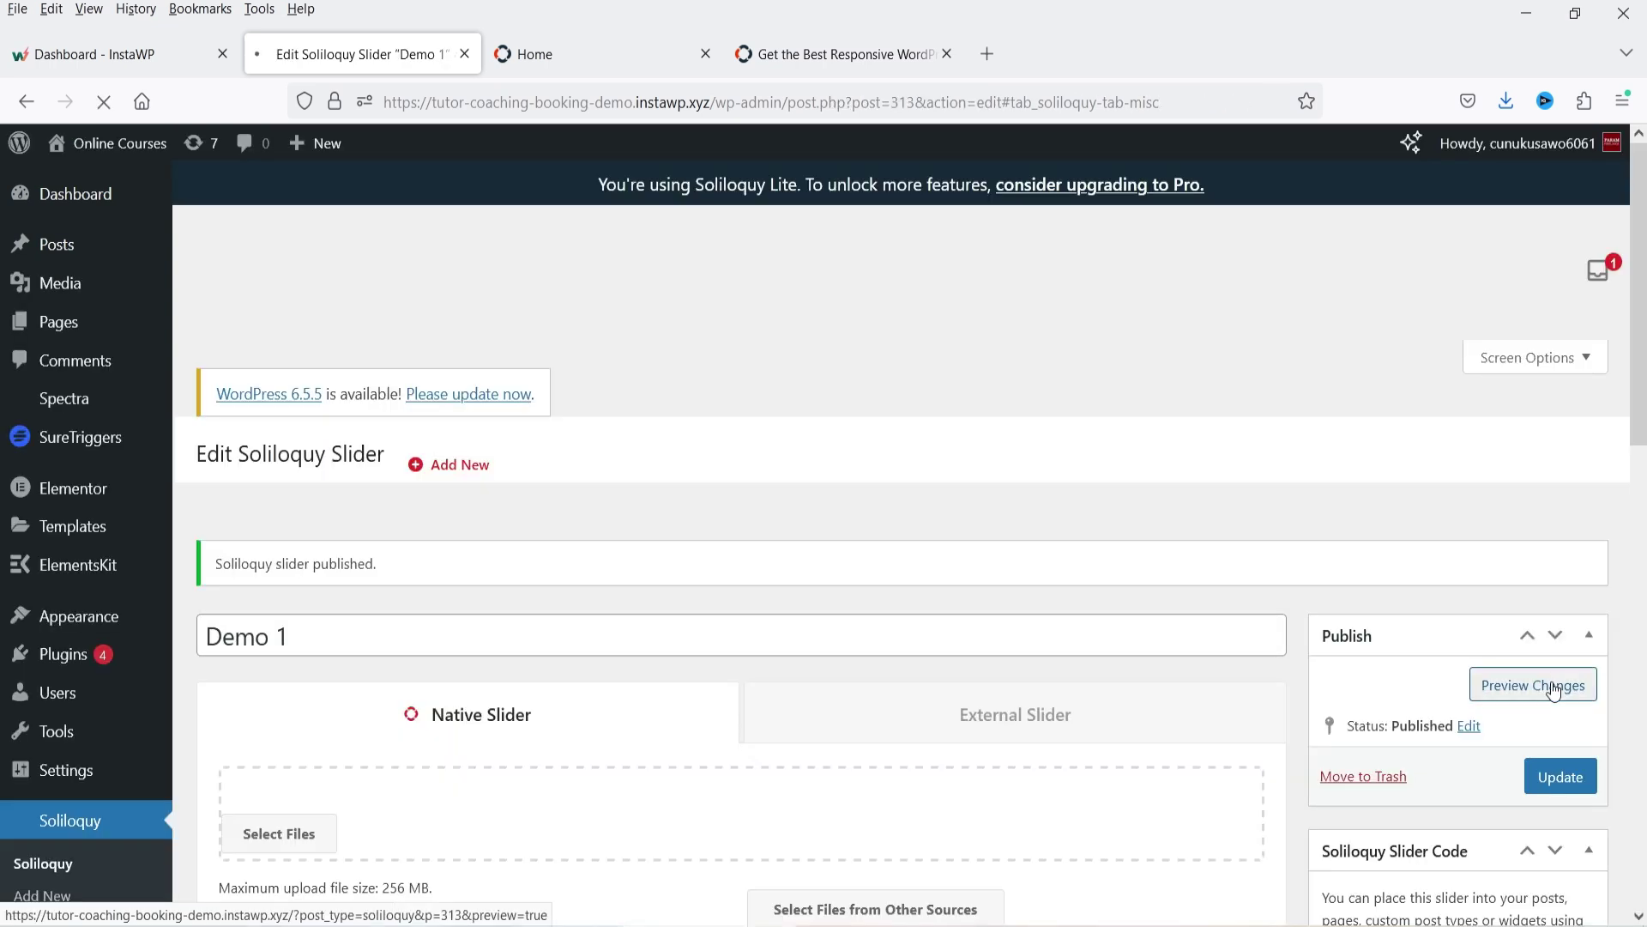
pyautogui.scroll(-2, 1202, 575)
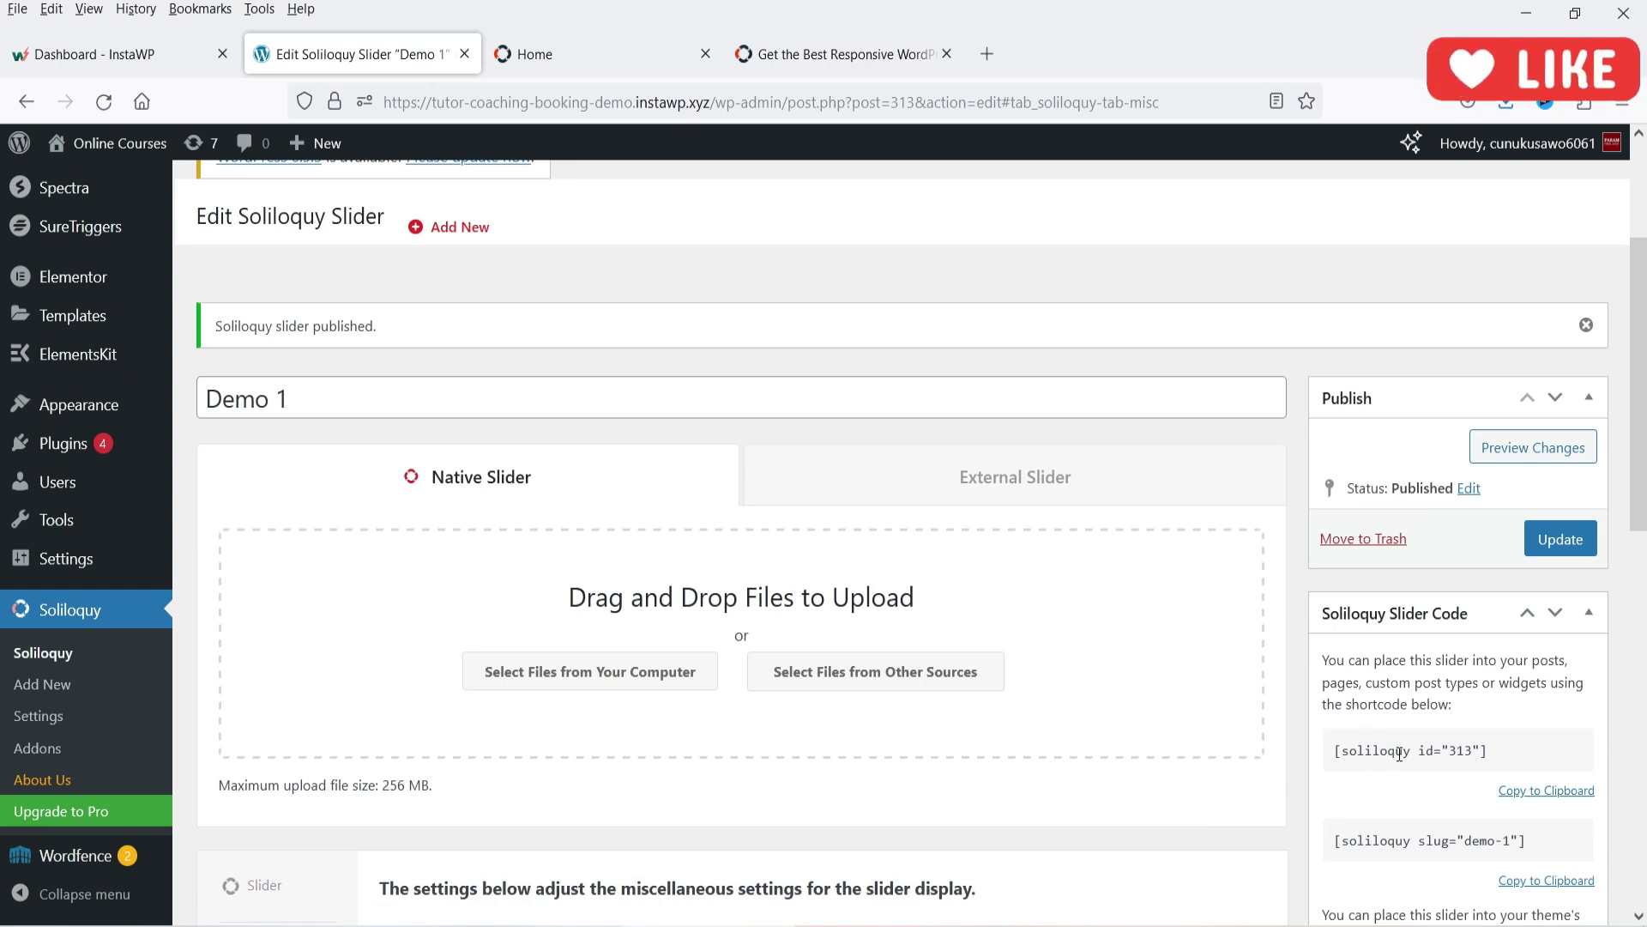
pyautogui.click(1547, 791)
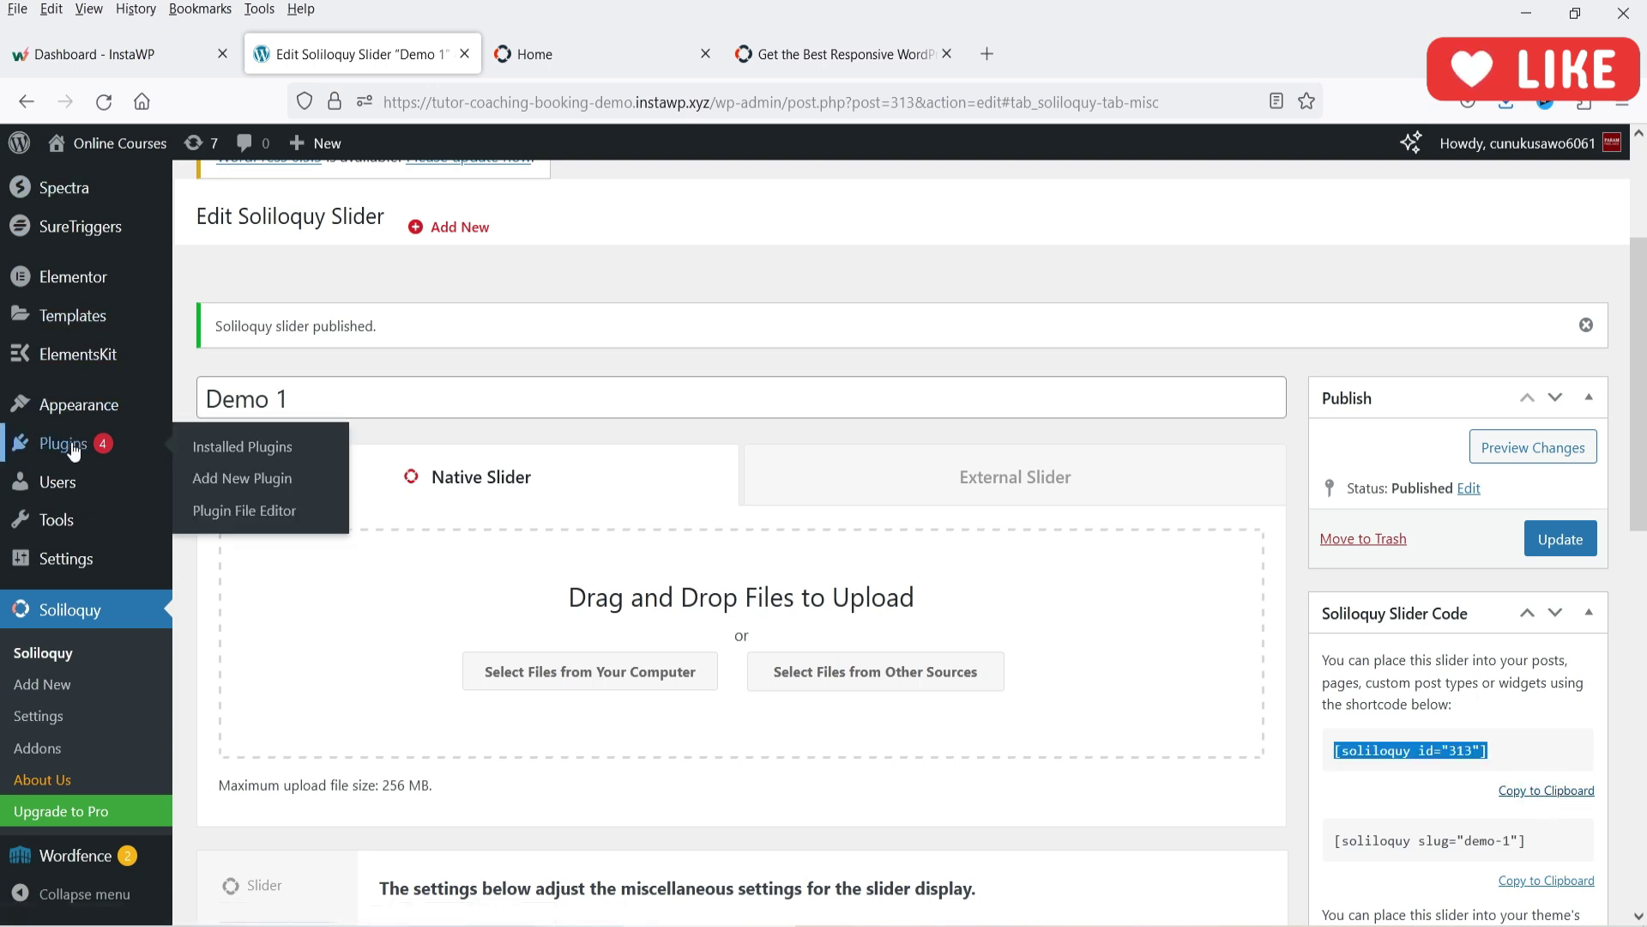
# Open the site's list of all pages in a new tab and open Sample Page for editing with Elementor in another.
pyautogui.scroll(2, 48, 463)
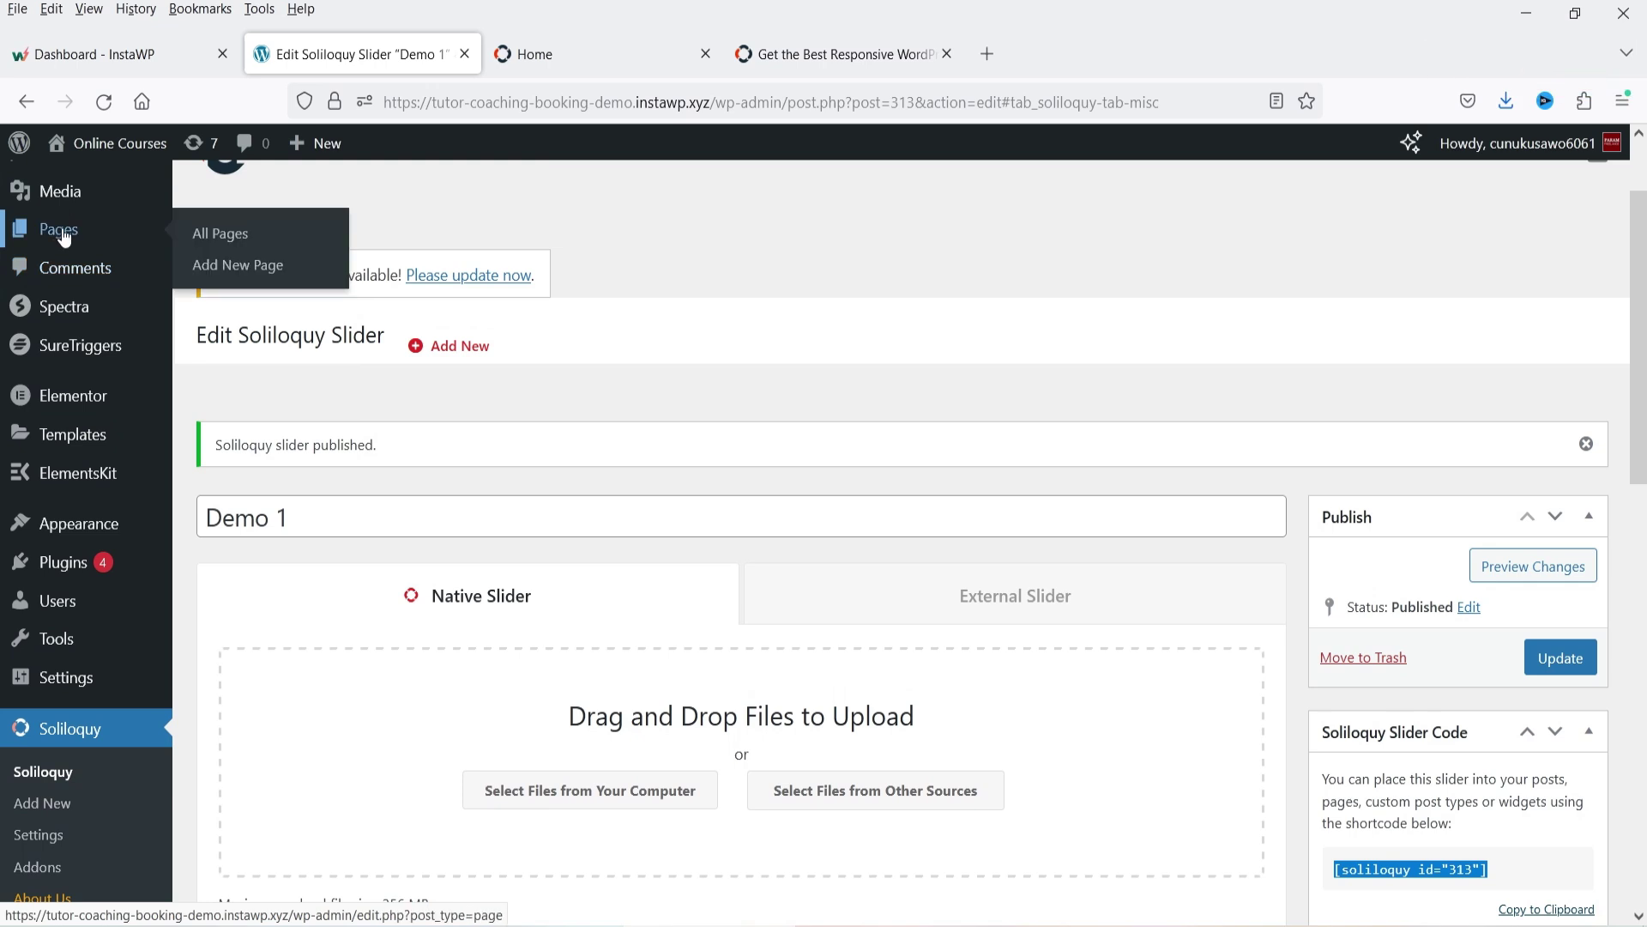
pyautogui.middleClick(227, 236)
pyautogui.click(554, 65)
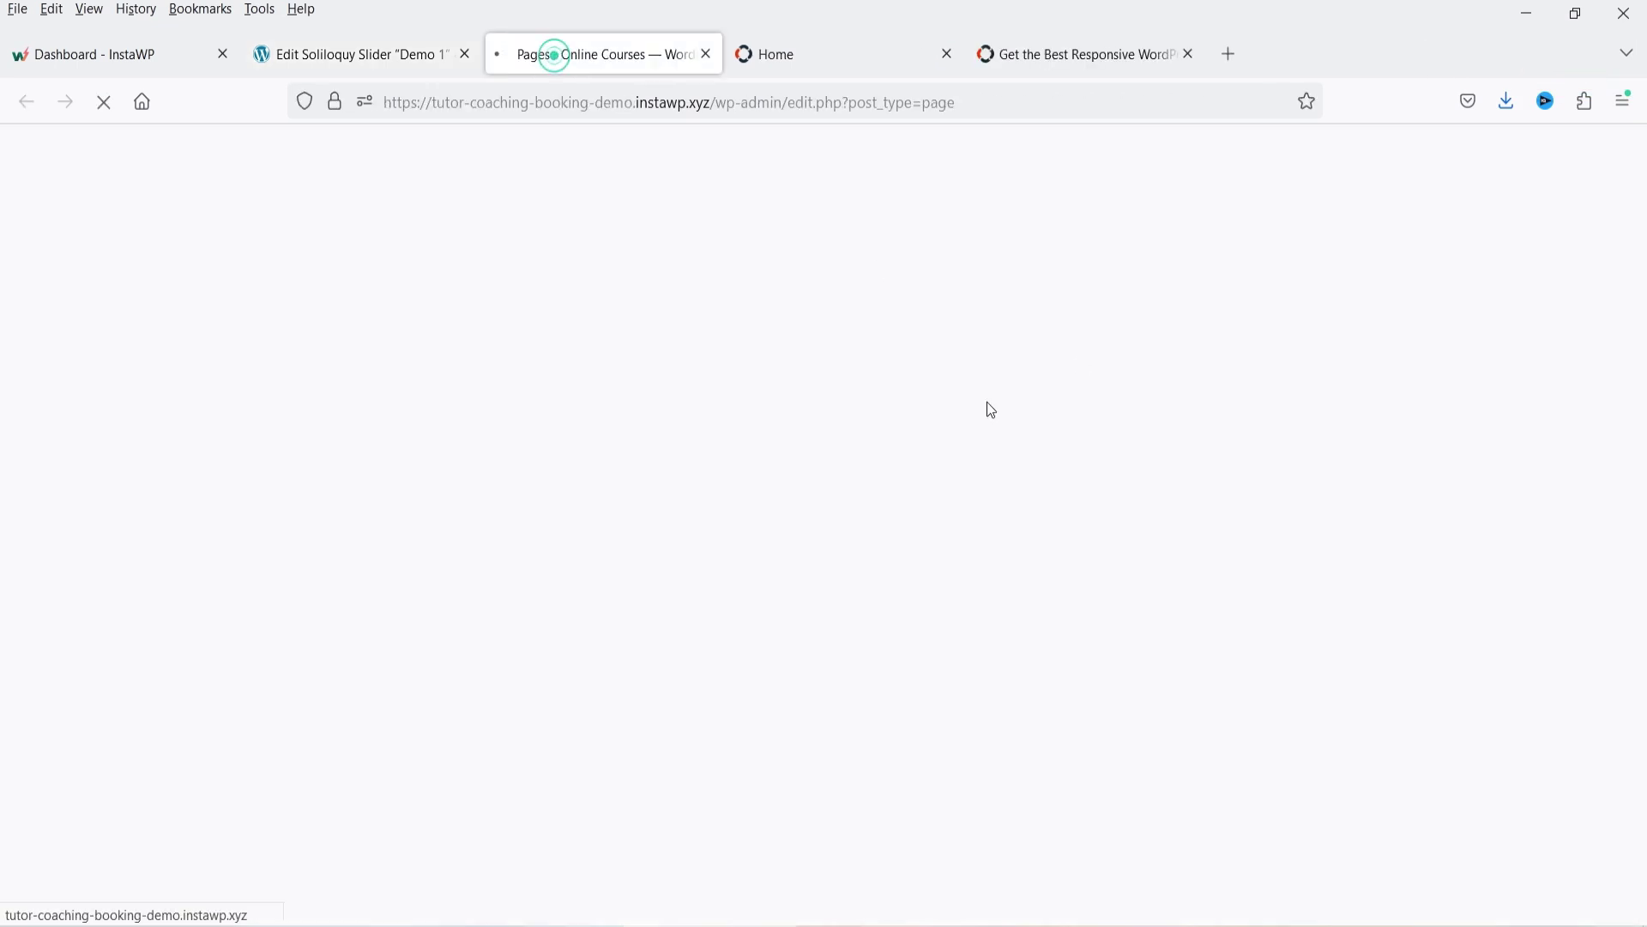
pyautogui.scroll(-3, 737, 416)
pyautogui.scroll(-3, 738, 416)
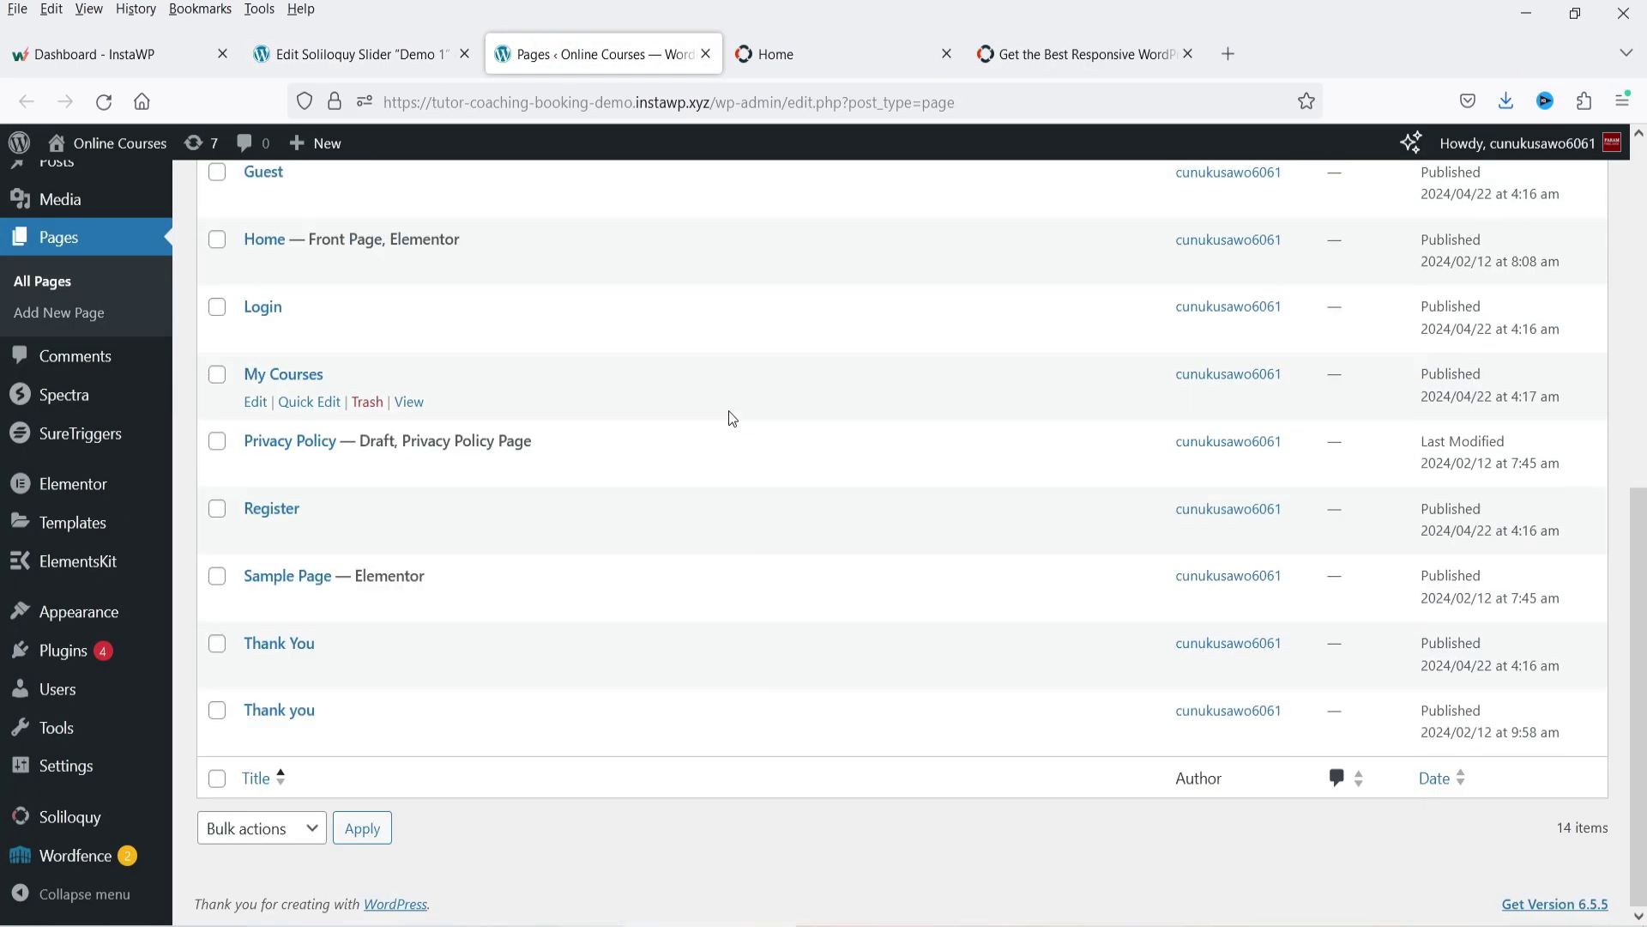
pyautogui.click(459, 605)
pyautogui.rightClick(459, 612)
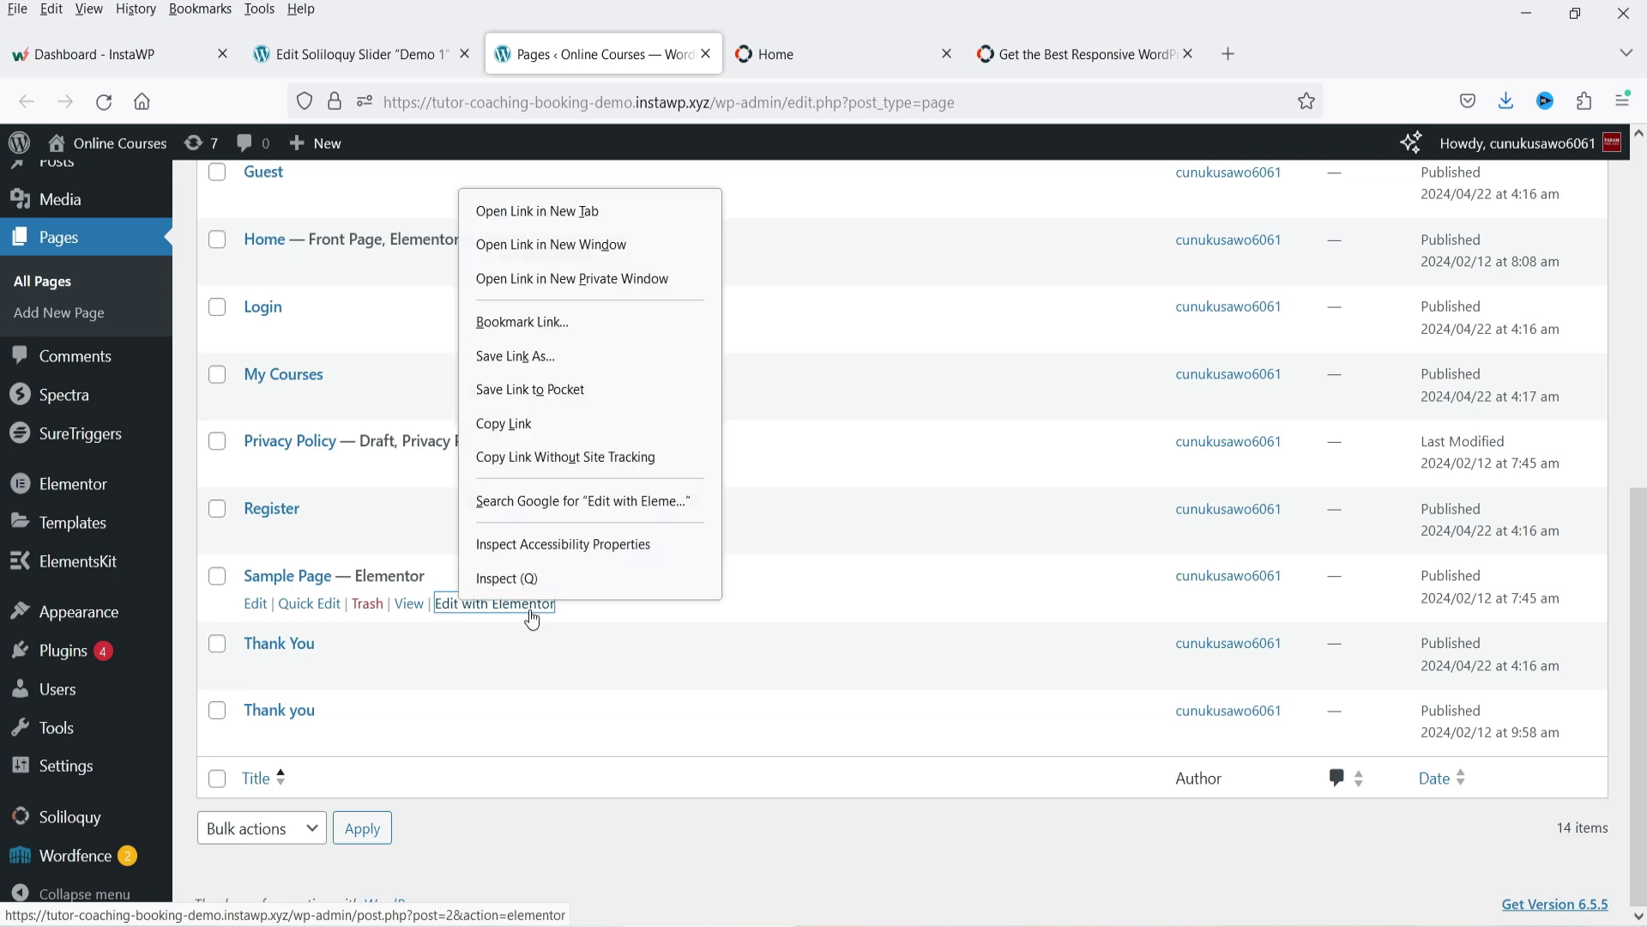
pyautogui.click(570, 217)
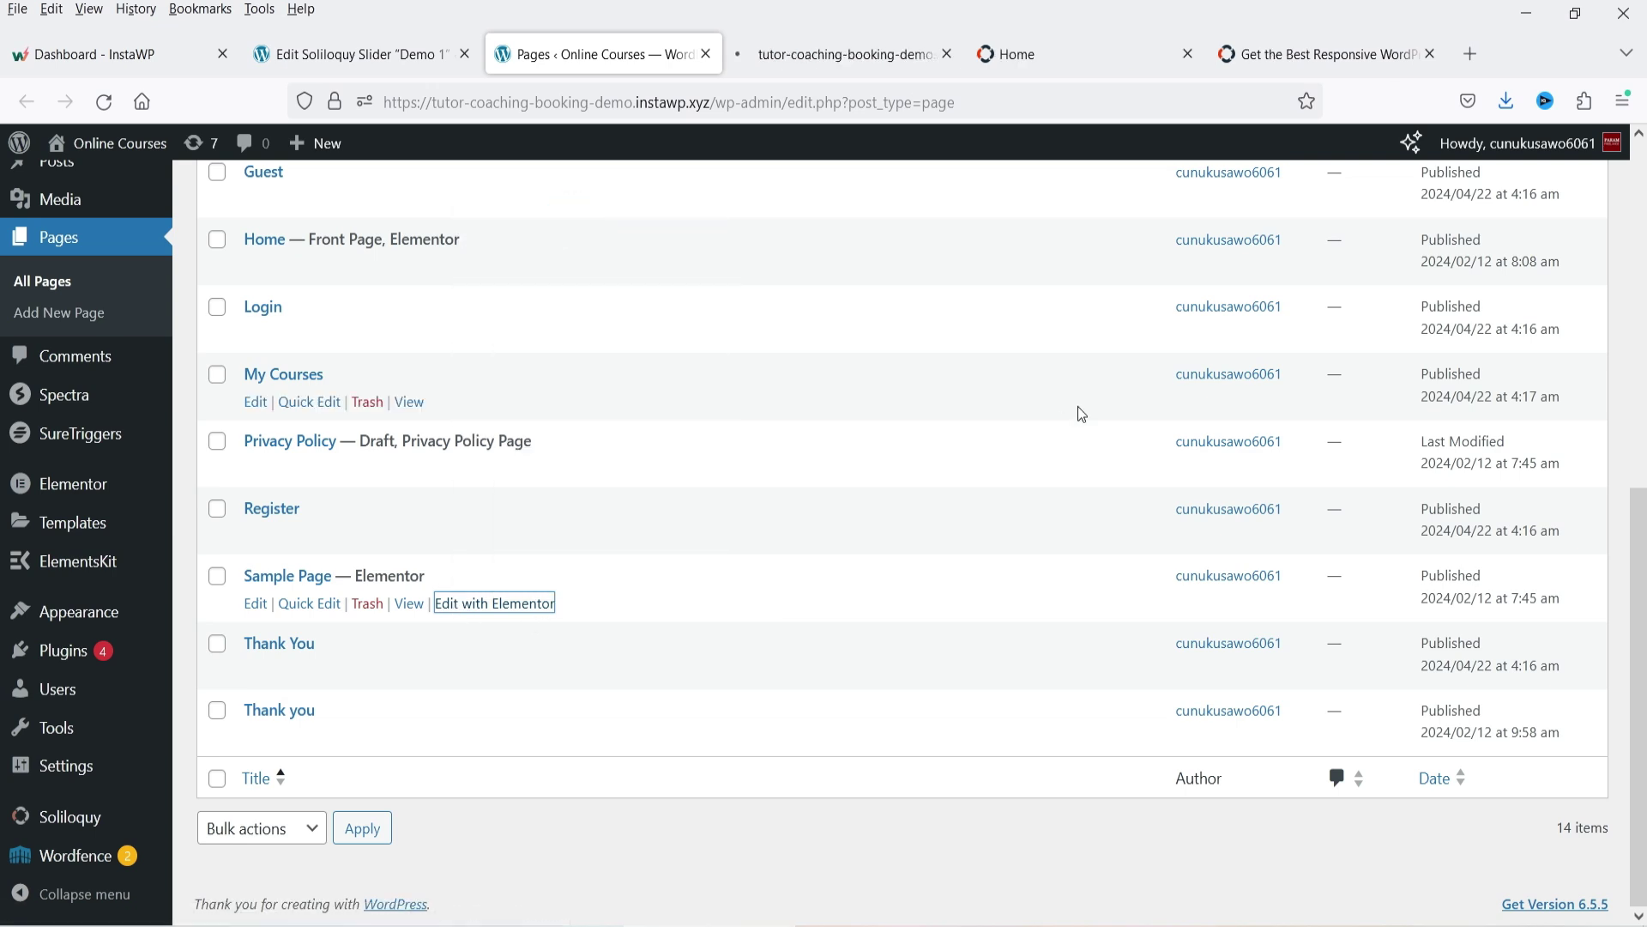
pyautogui.click(832, 56)
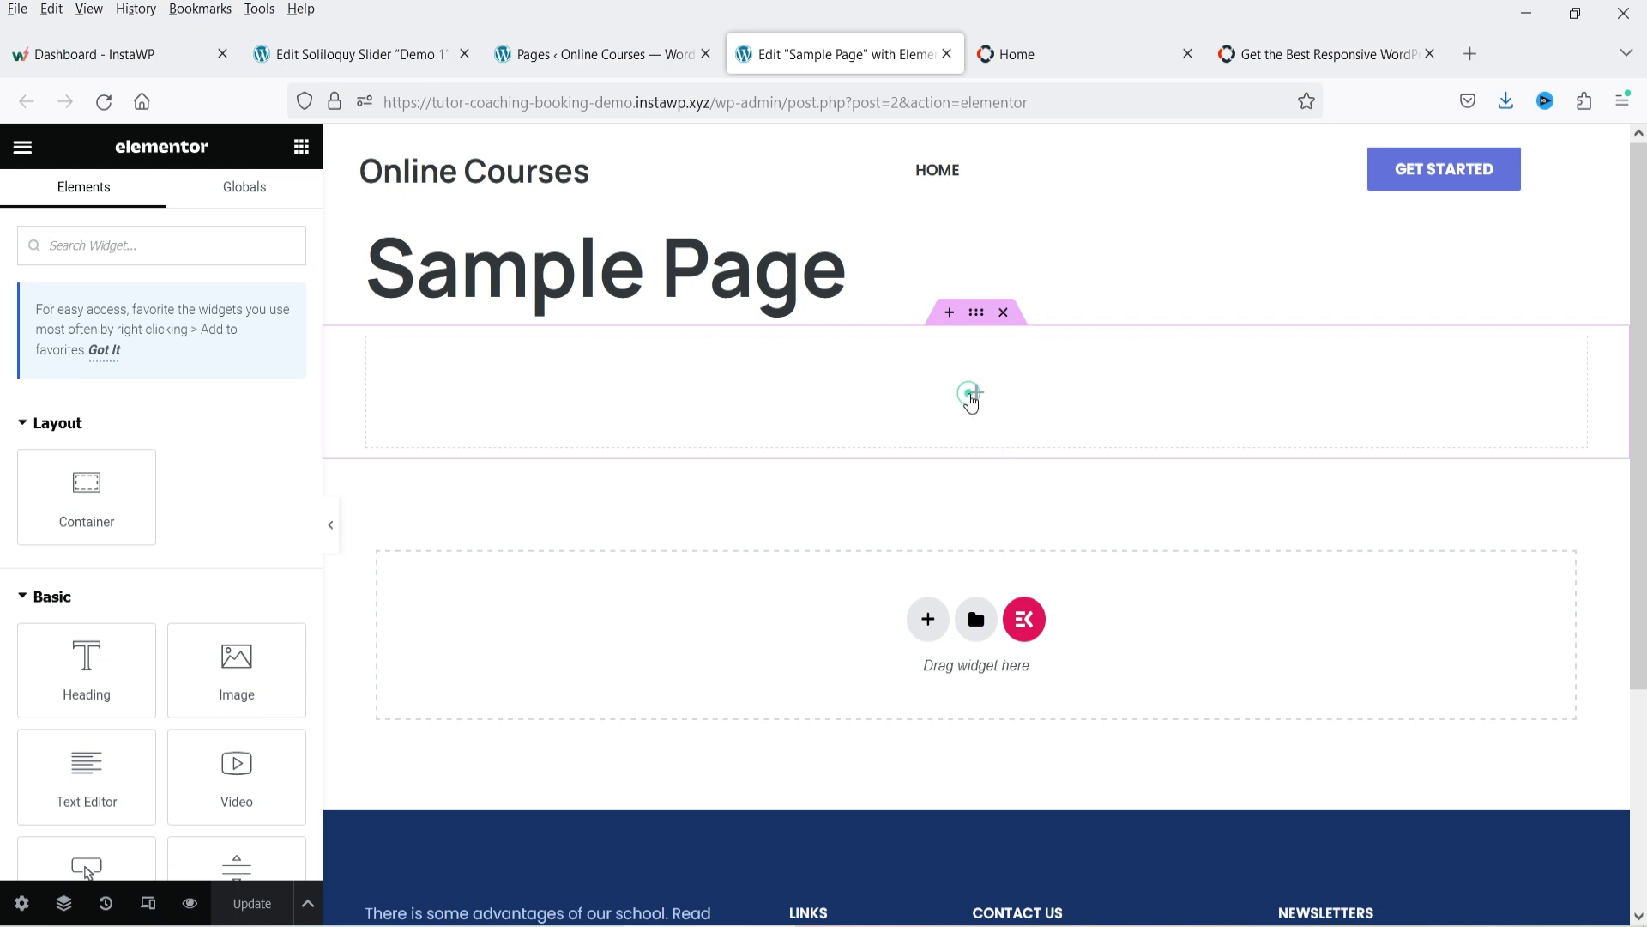
# Add a Shortcode widget containing [soliloquy id="313"] to the empty container under the Sample Page heading and update the page.
pyautogui.click(971, 396)
pyautogui.write('shor')
pyautogui.moveTo(35, 467); pyautogui.dragTo(901, 378)
pyautogui.click(162, 430)
pyautogui.write('[soliloquy id="313"]')
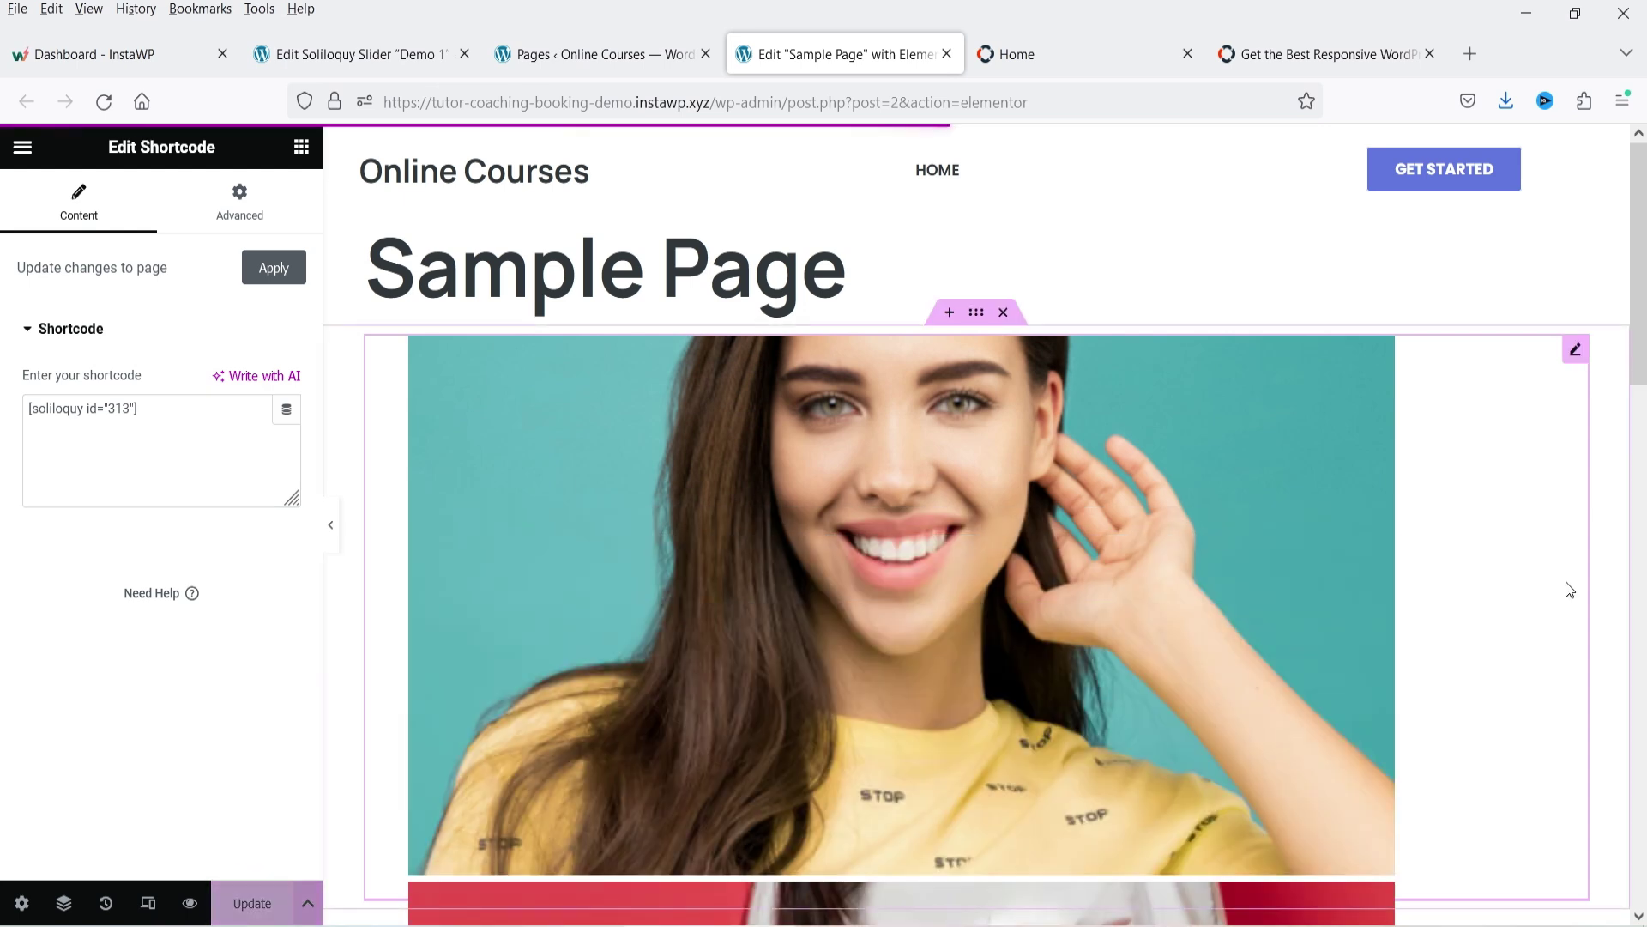
# View the live Sample Page in a new tab and advance through the slider's images.
pyautogui.click(23, 146)
pyautogui.rightClick(123, 537)
pyautogui.click(139, 560)
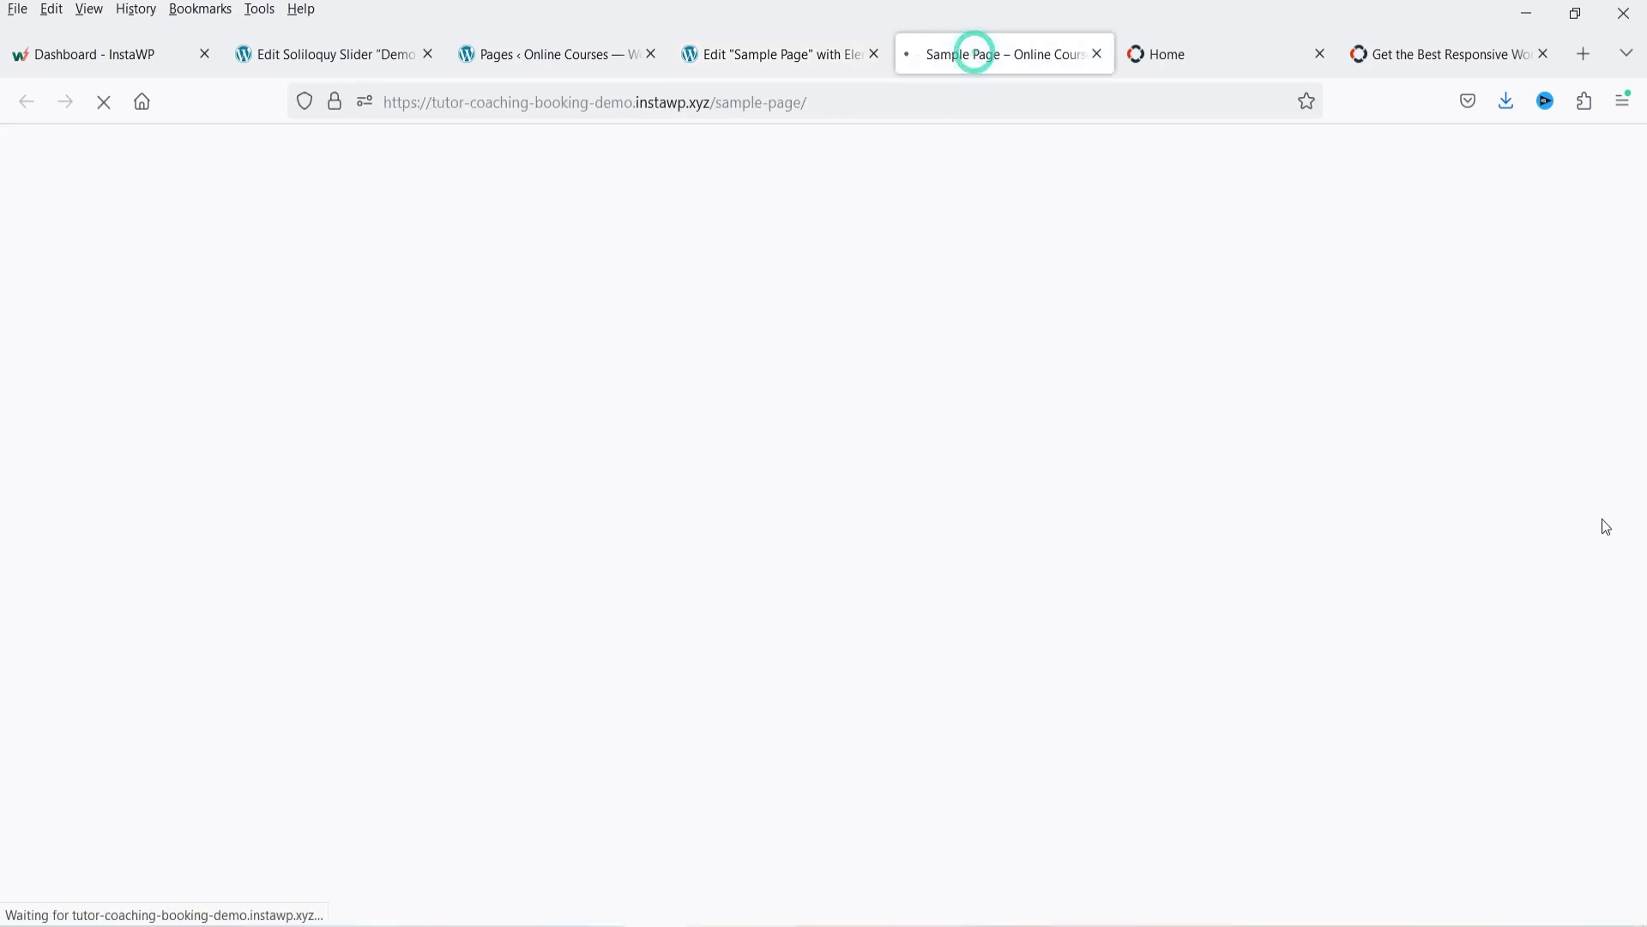
pyautogui.scroll(-4, 1544, 478)
pyautogui.scroll(3, 1379, 490)
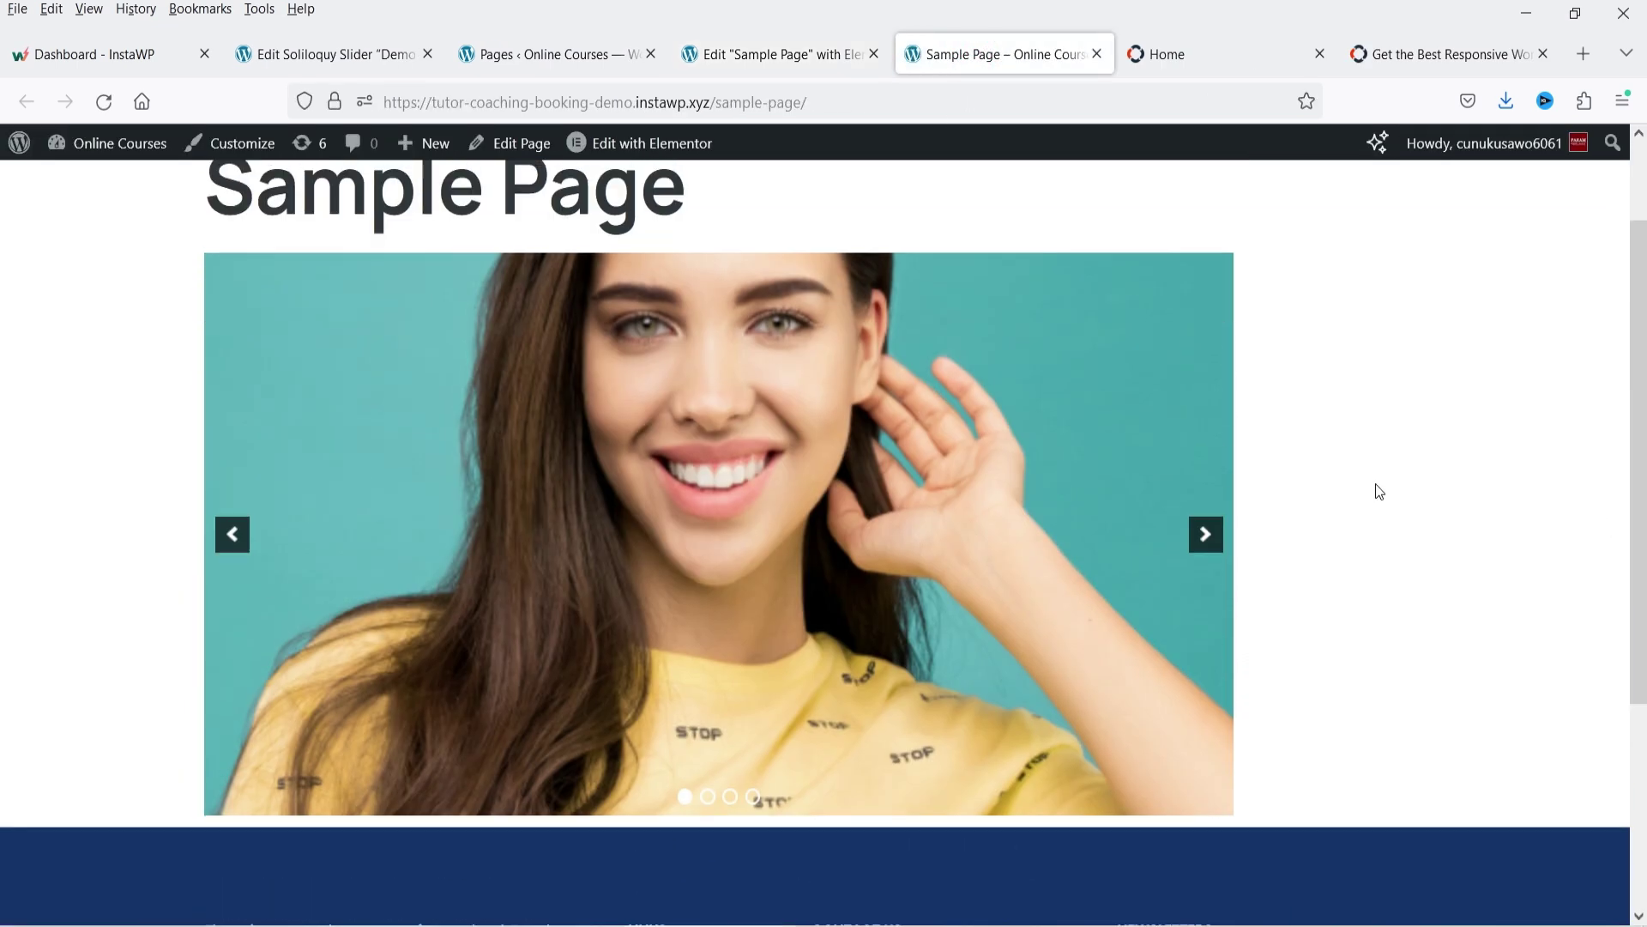
pyautogui.click(1220, 541)
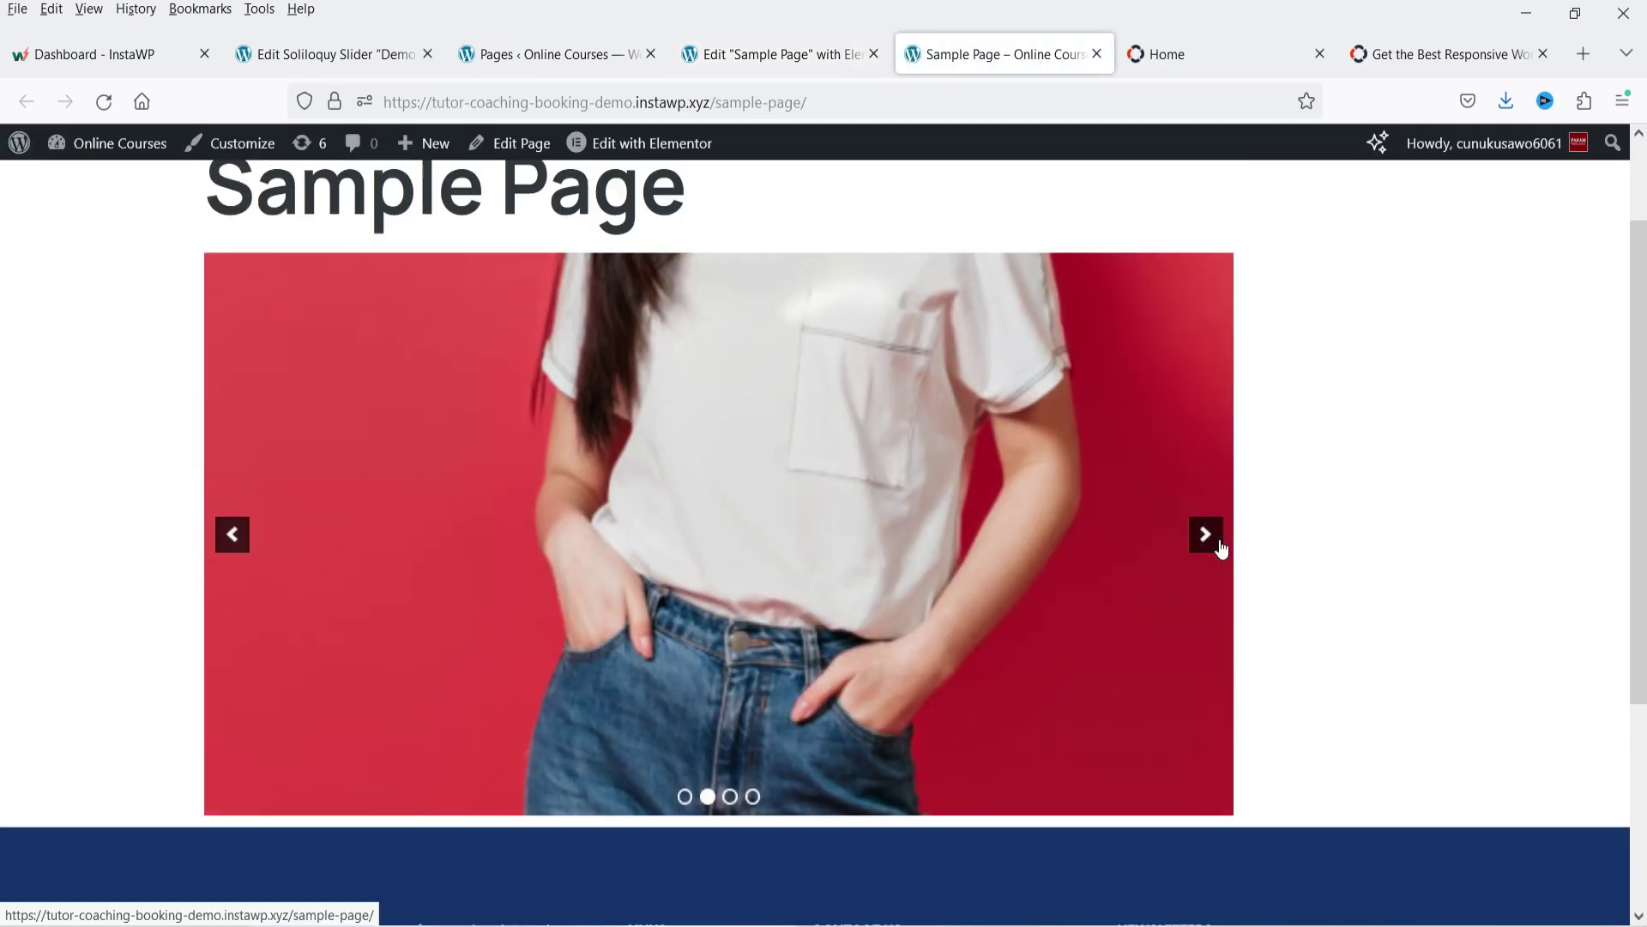
pyautogui.click(1220, 540)
pyautogui.click(1220, 541)
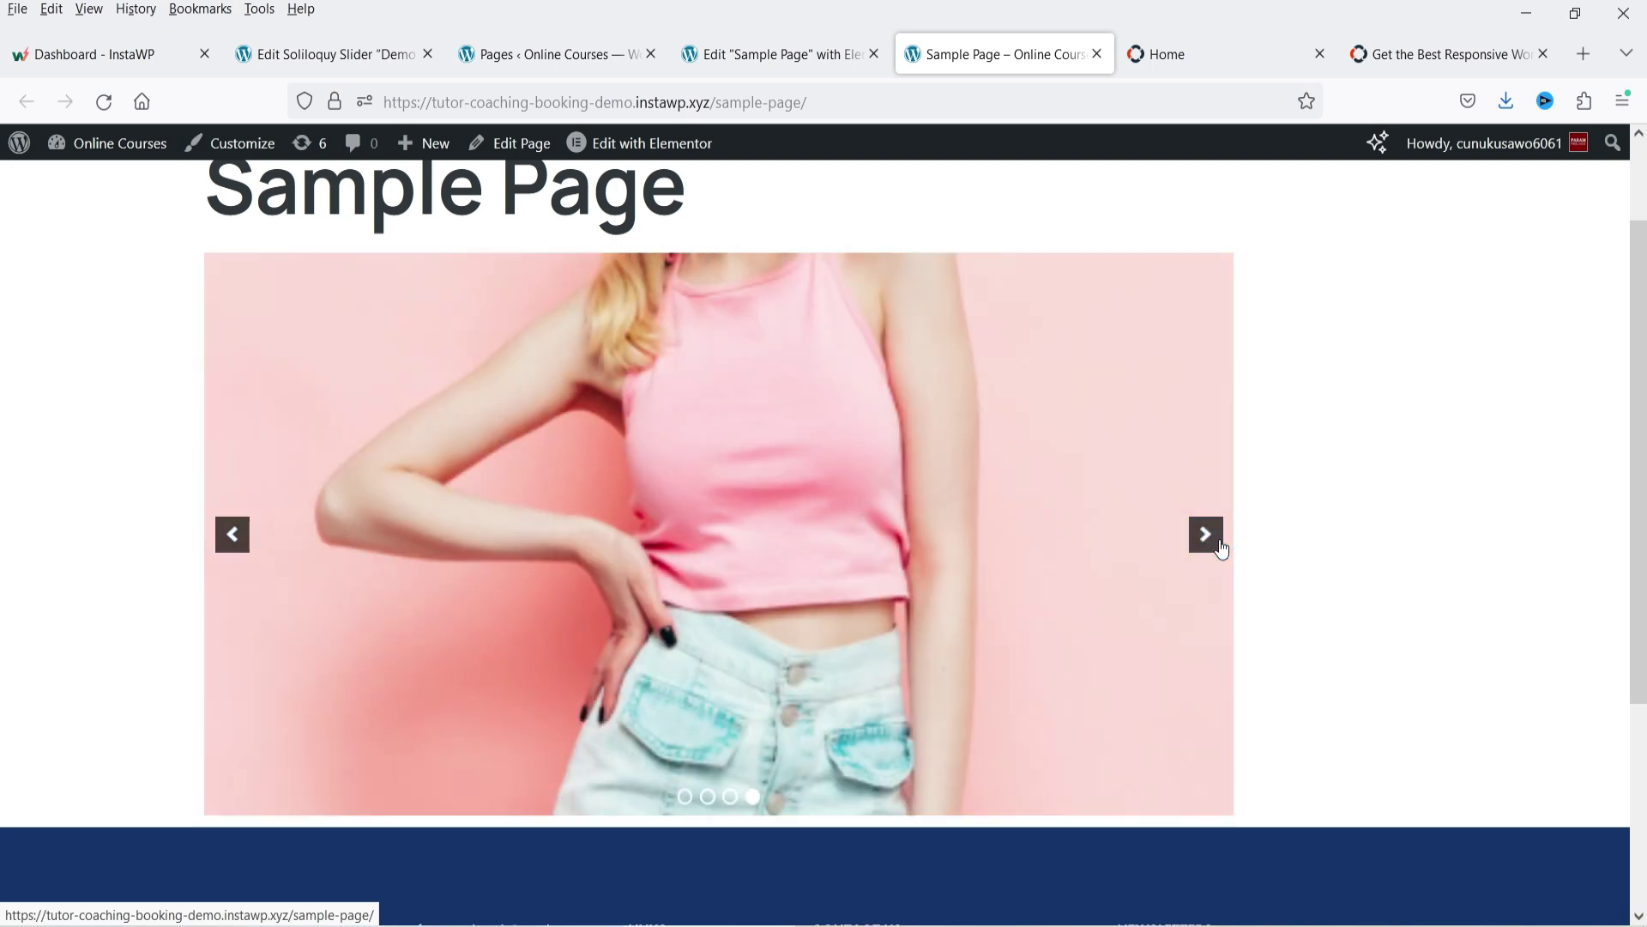
pyautogui.click(1220, 541)
pyautogui.click(1220, 541)
pyautogui.click(1220, 541)
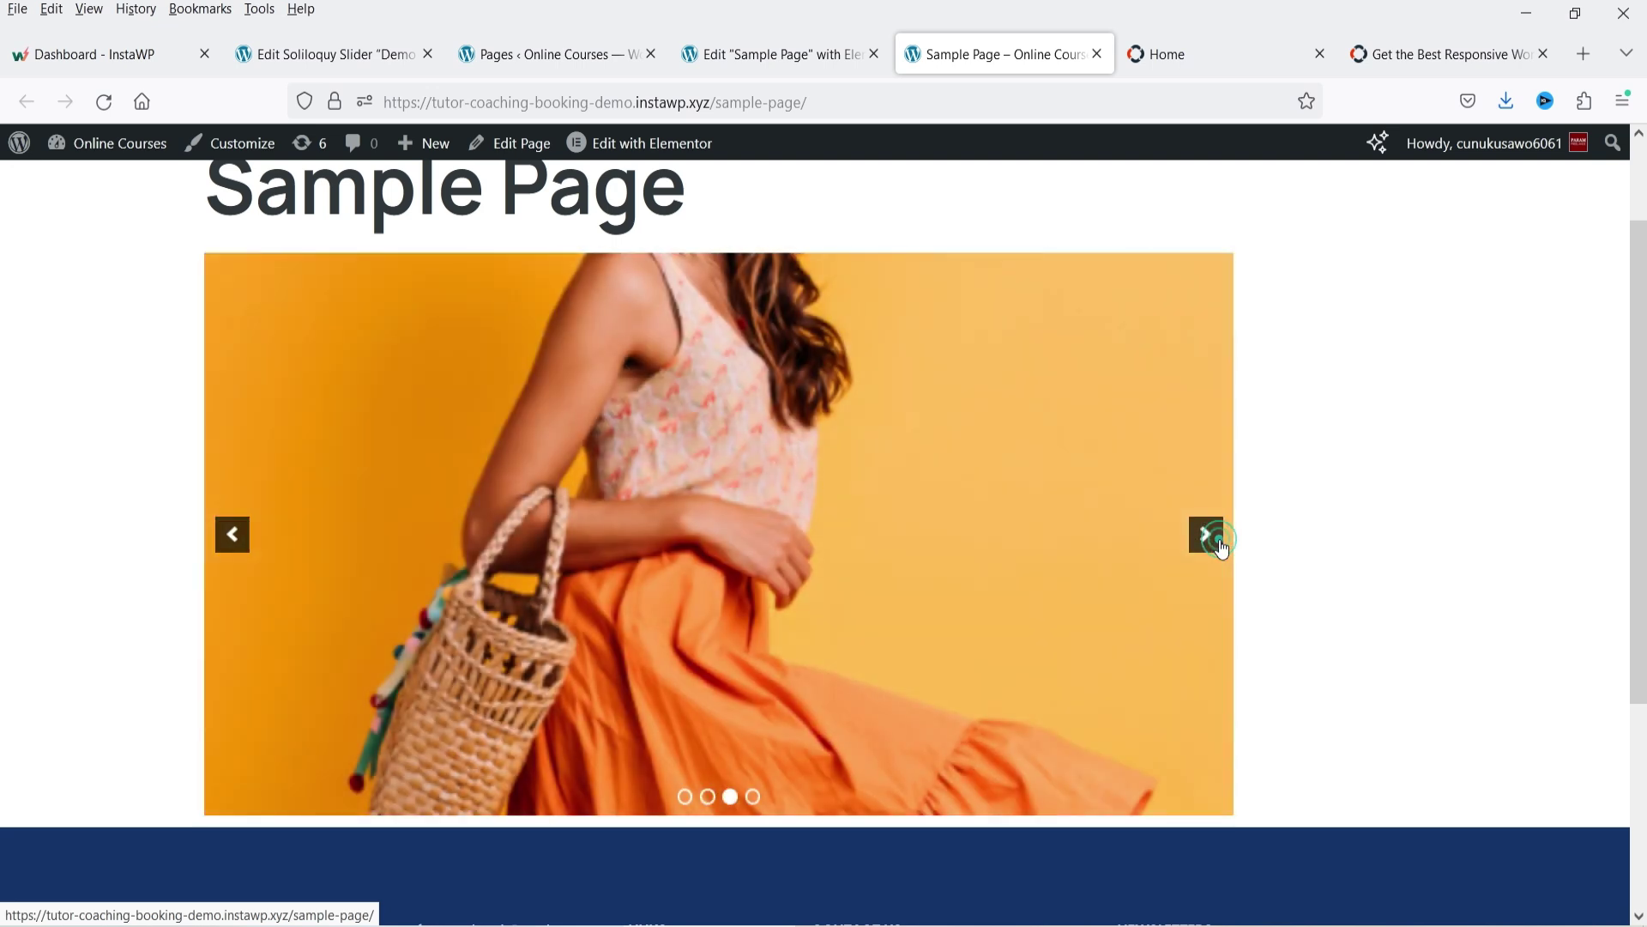
# Return to the Demo 1 slider's configuration, disable image cropping and update the slider.
pyautogui.click(315, 54)
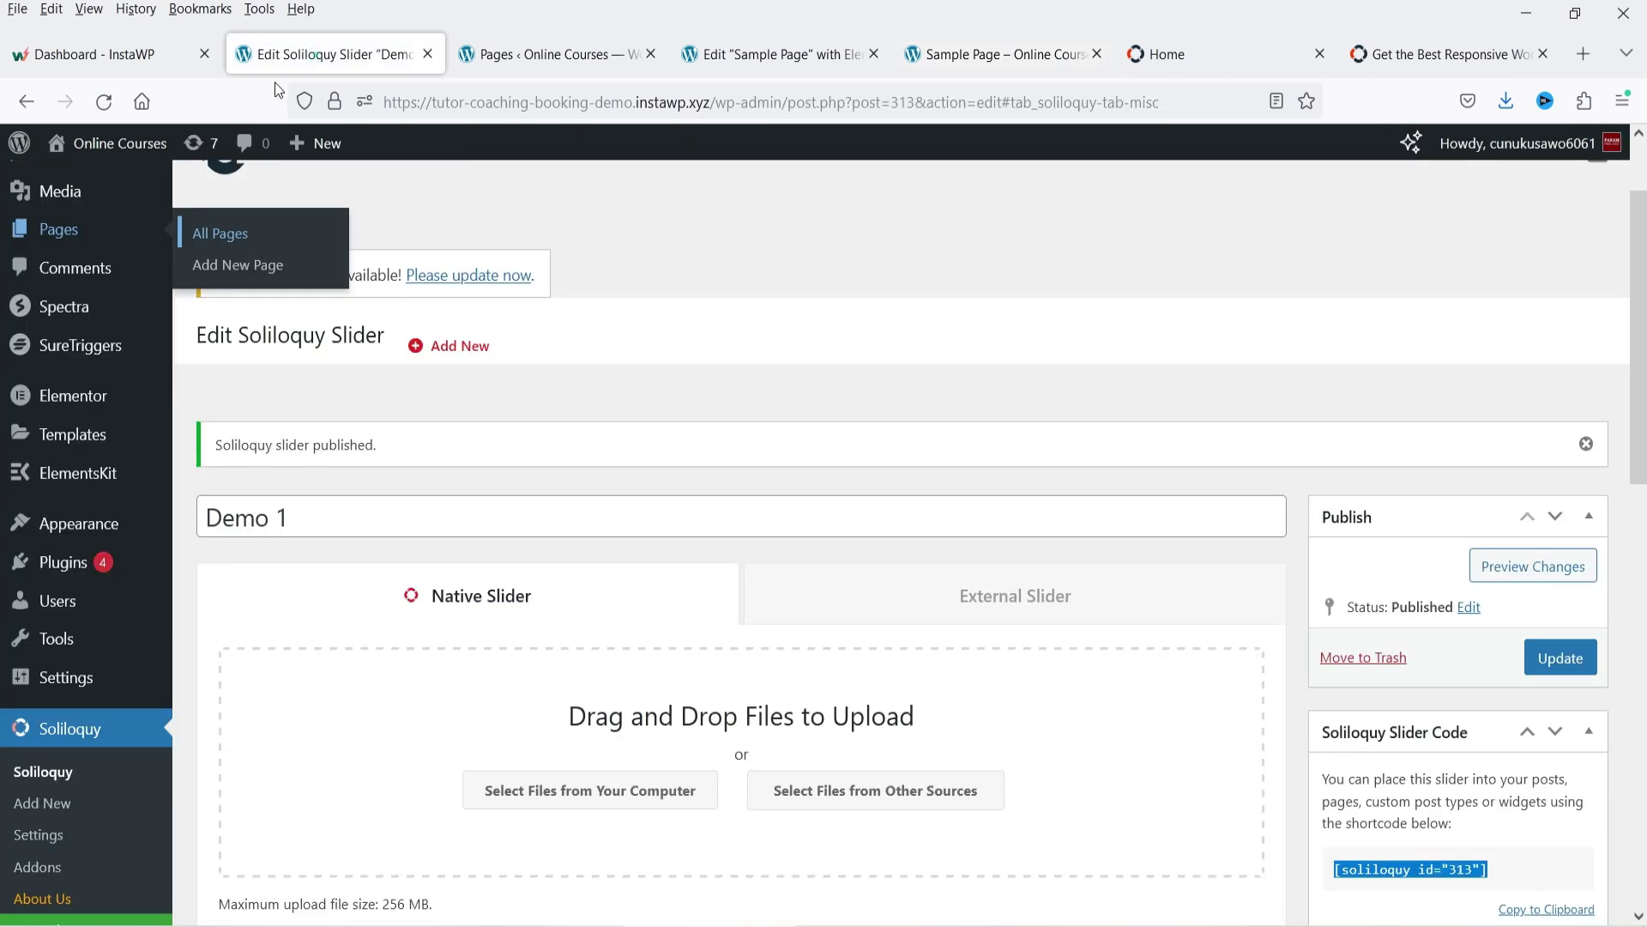
pyautogui.scroll(-7, 676, 566)
pyautogui.click(289, 480)
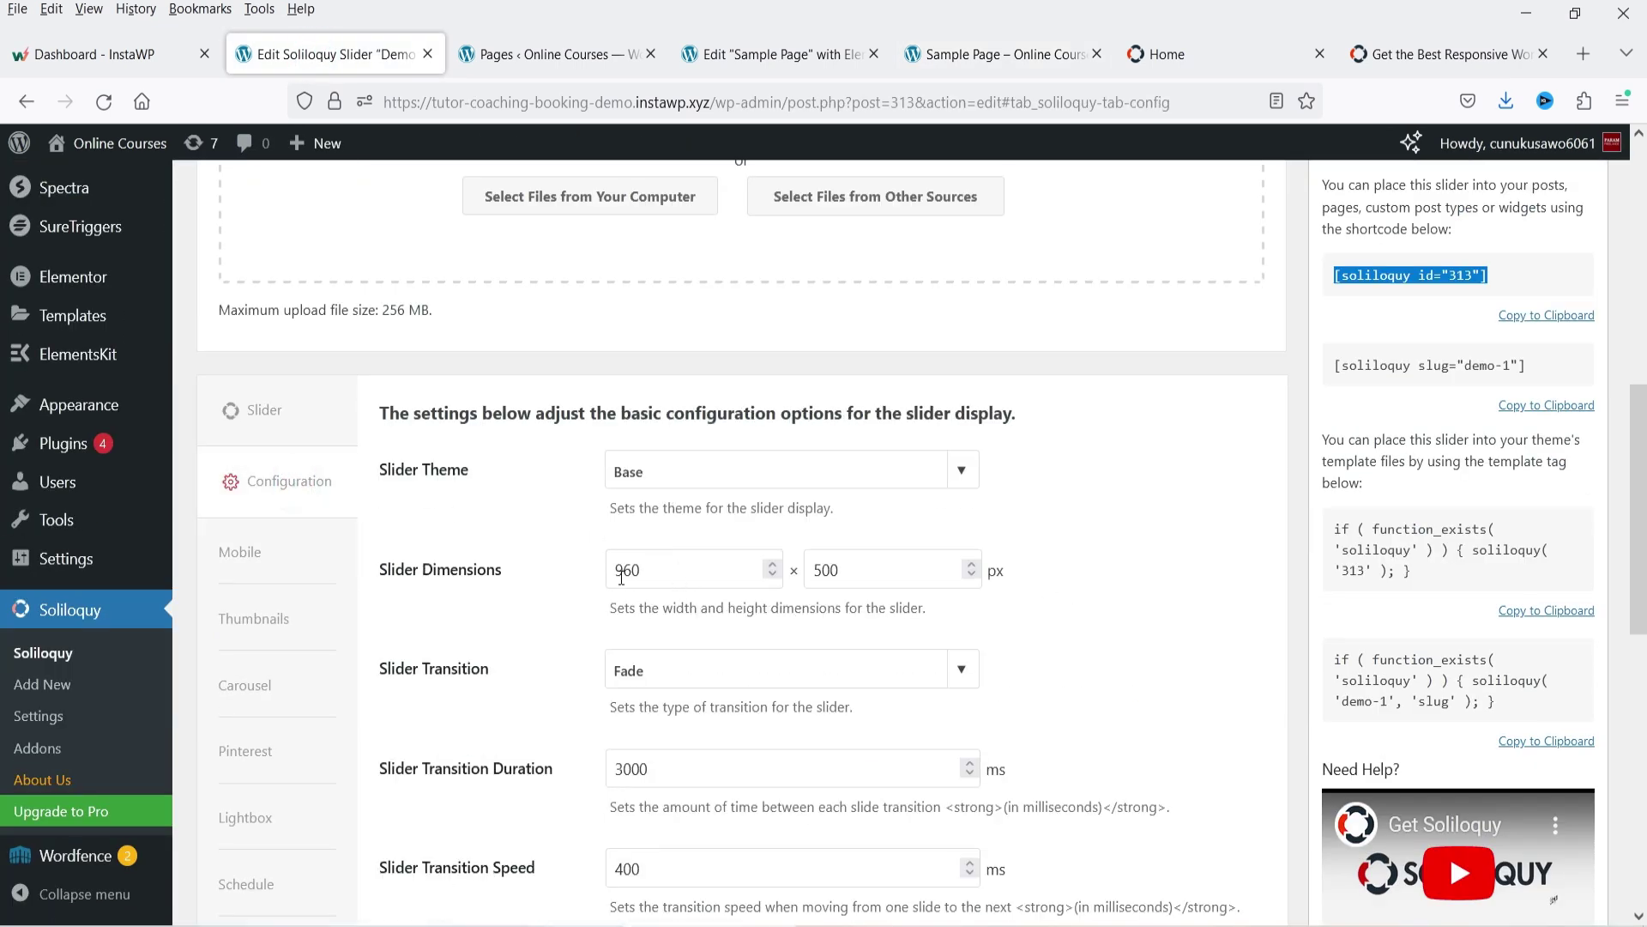
pyautogui.scroll(-4, 1115, 540)
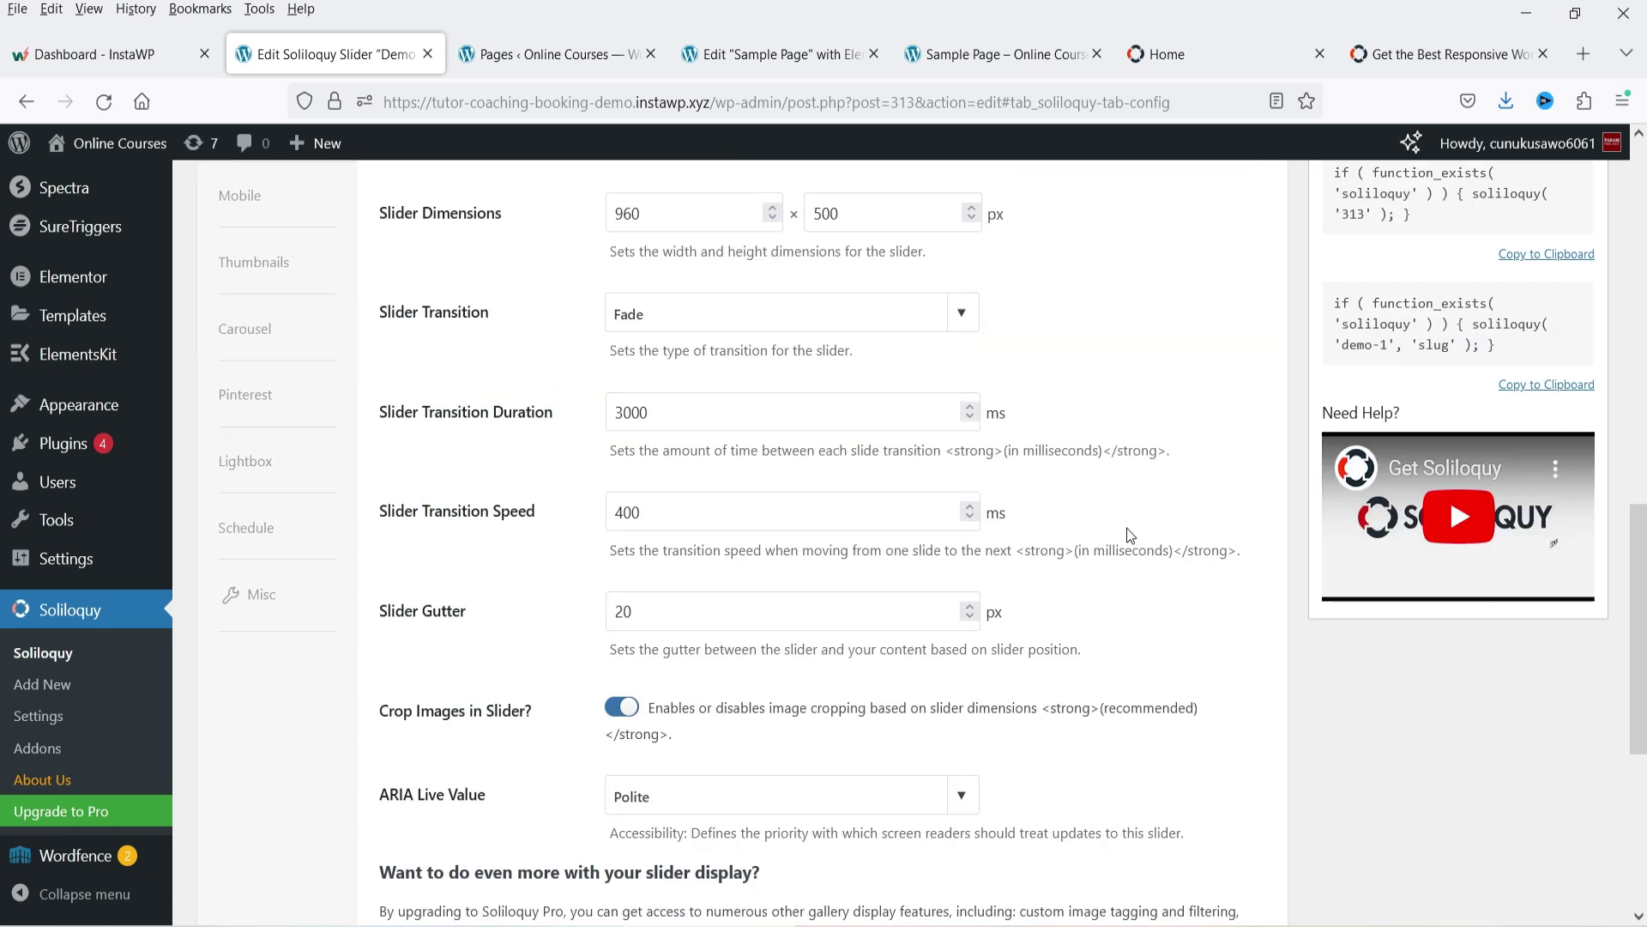
pyautogui.scroll(-3, 1046, 495)
pyautogui.click(623, 467)
pyautogui.moveTo(1641, 583); pyautogui.dragTo(1641, 304)
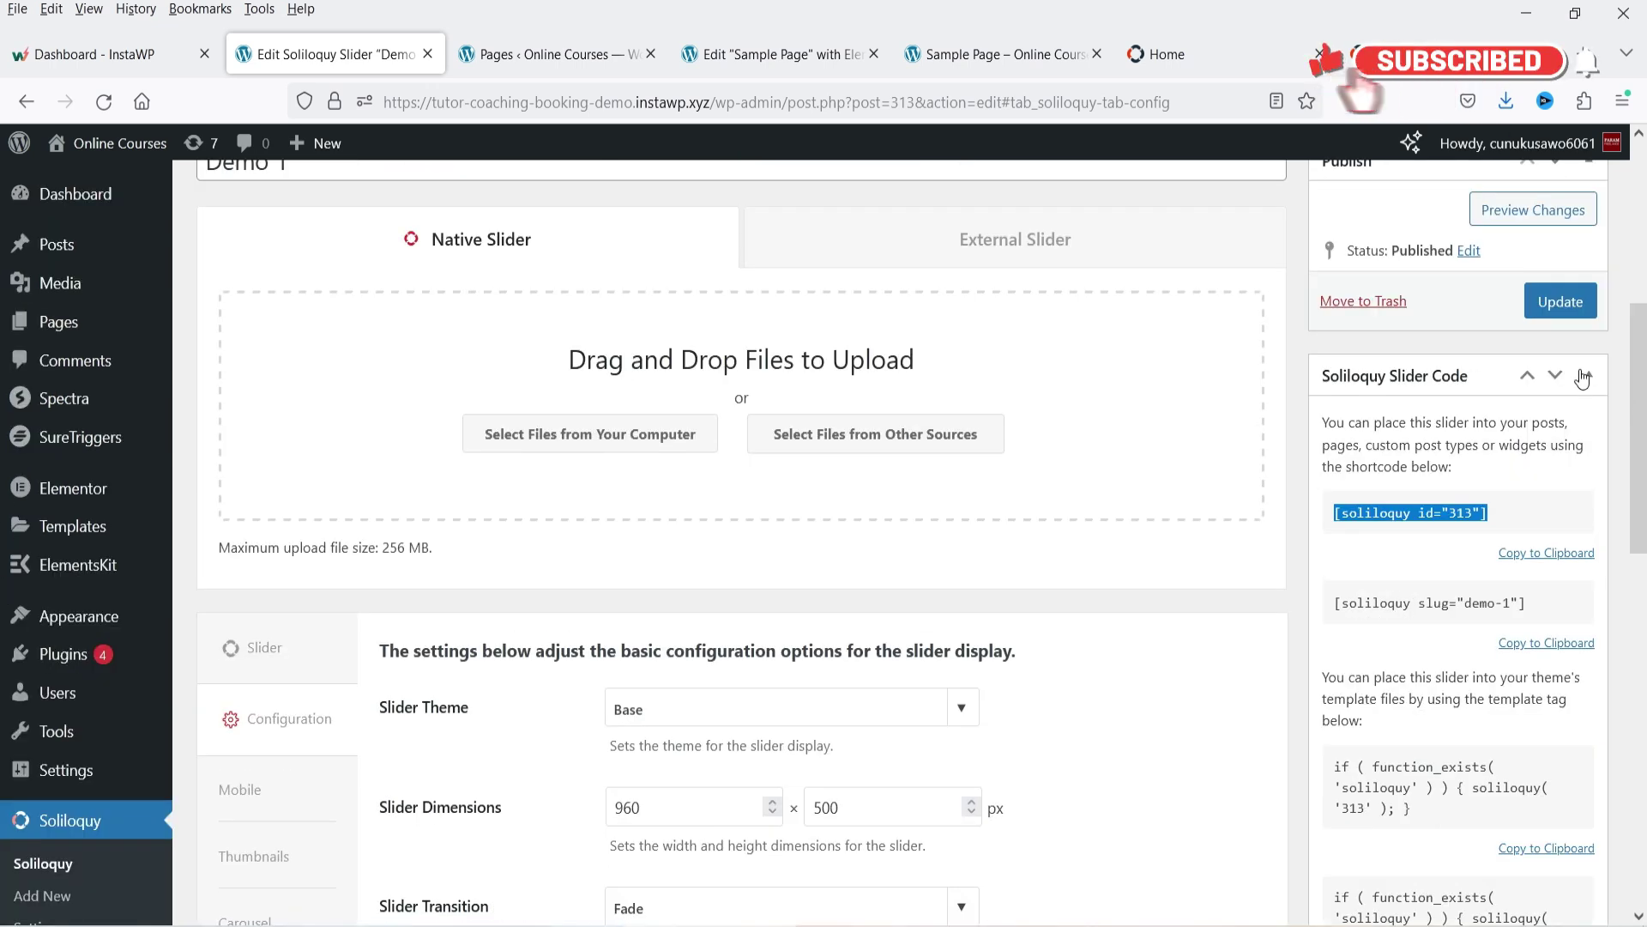
pyautogui.click(1557, 291)
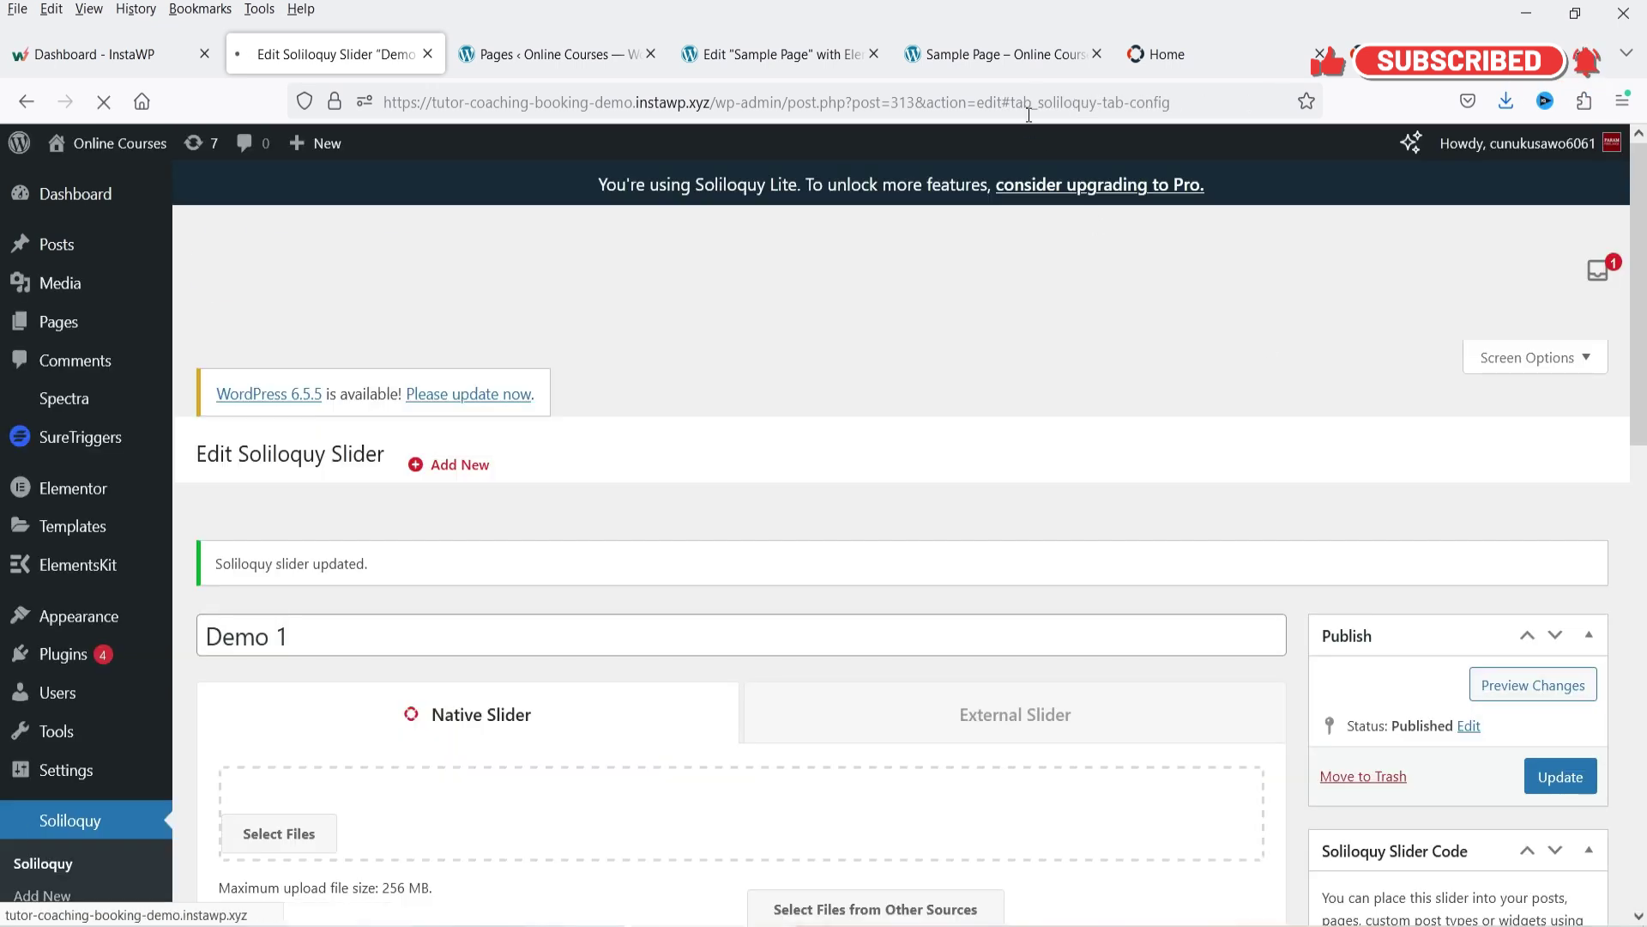
# Reload the live Sample Page and advance through the slides to check how the uncropped images display.
pyautogui.click(1013, 56)
pyautogui.click(103, 101)
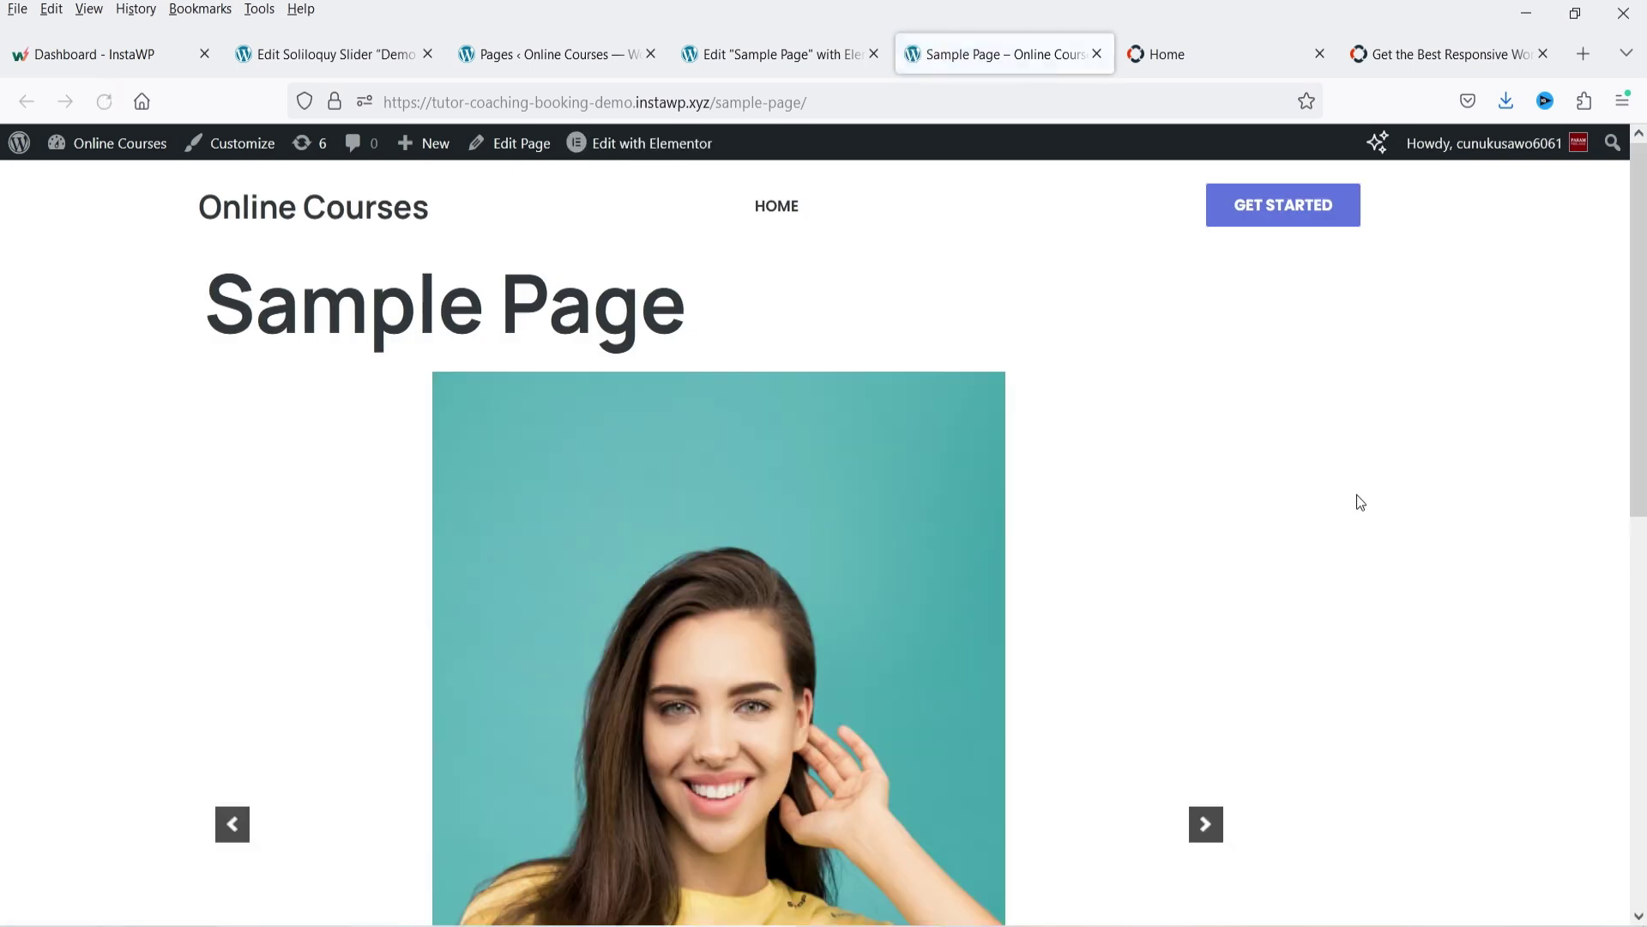
pyautogui.scroll(-3, 1347, 496)
pyautogui.click(1206, 588)
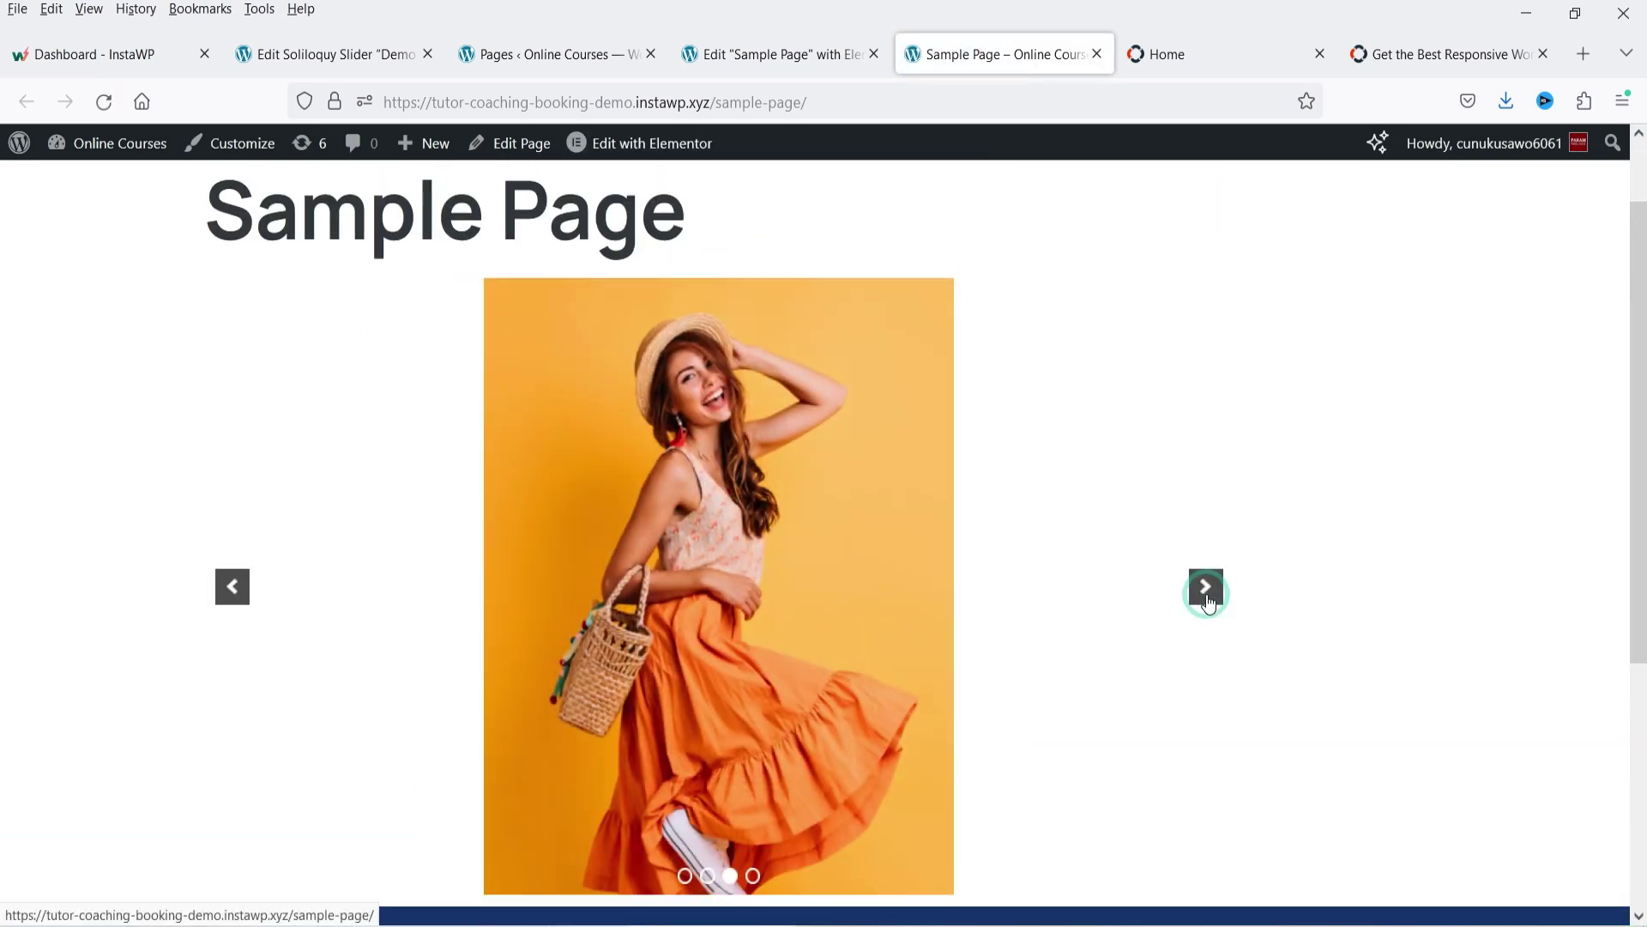
pyautogui.click(1207, 588)
pyautogui.click(1205, 592)
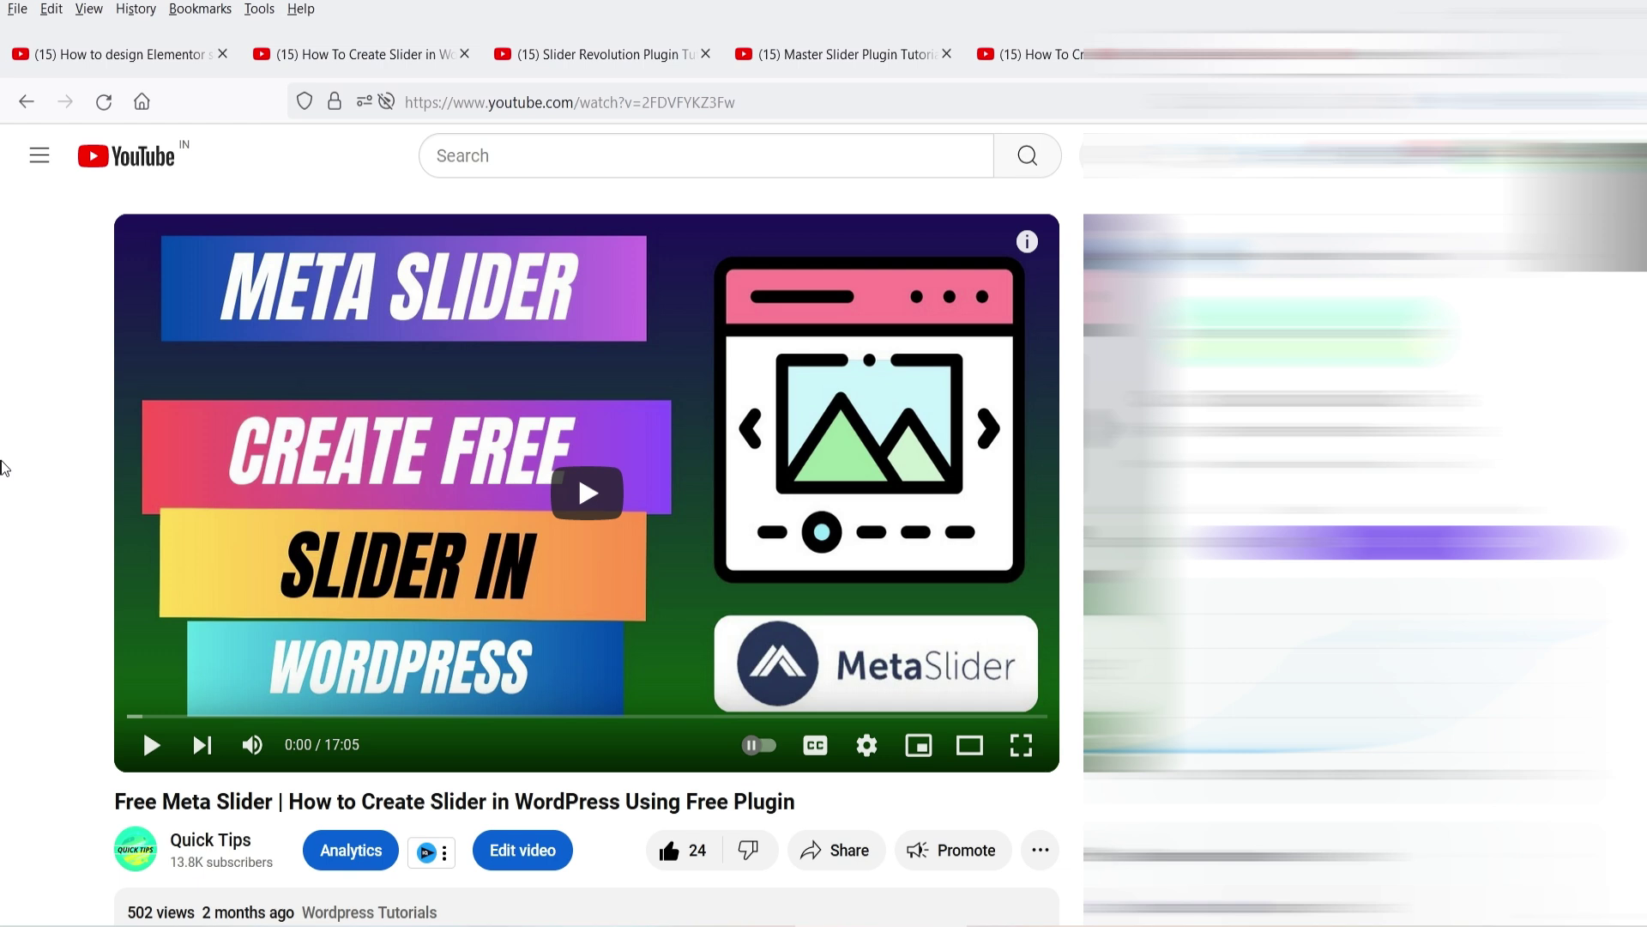
# Look through the open YouTube tutorials about other WordPress slider plugins.
pyautogui.hotkey('ctrl', 'Tab')
pyautogui.hotkey('ctrl', 'Tab')
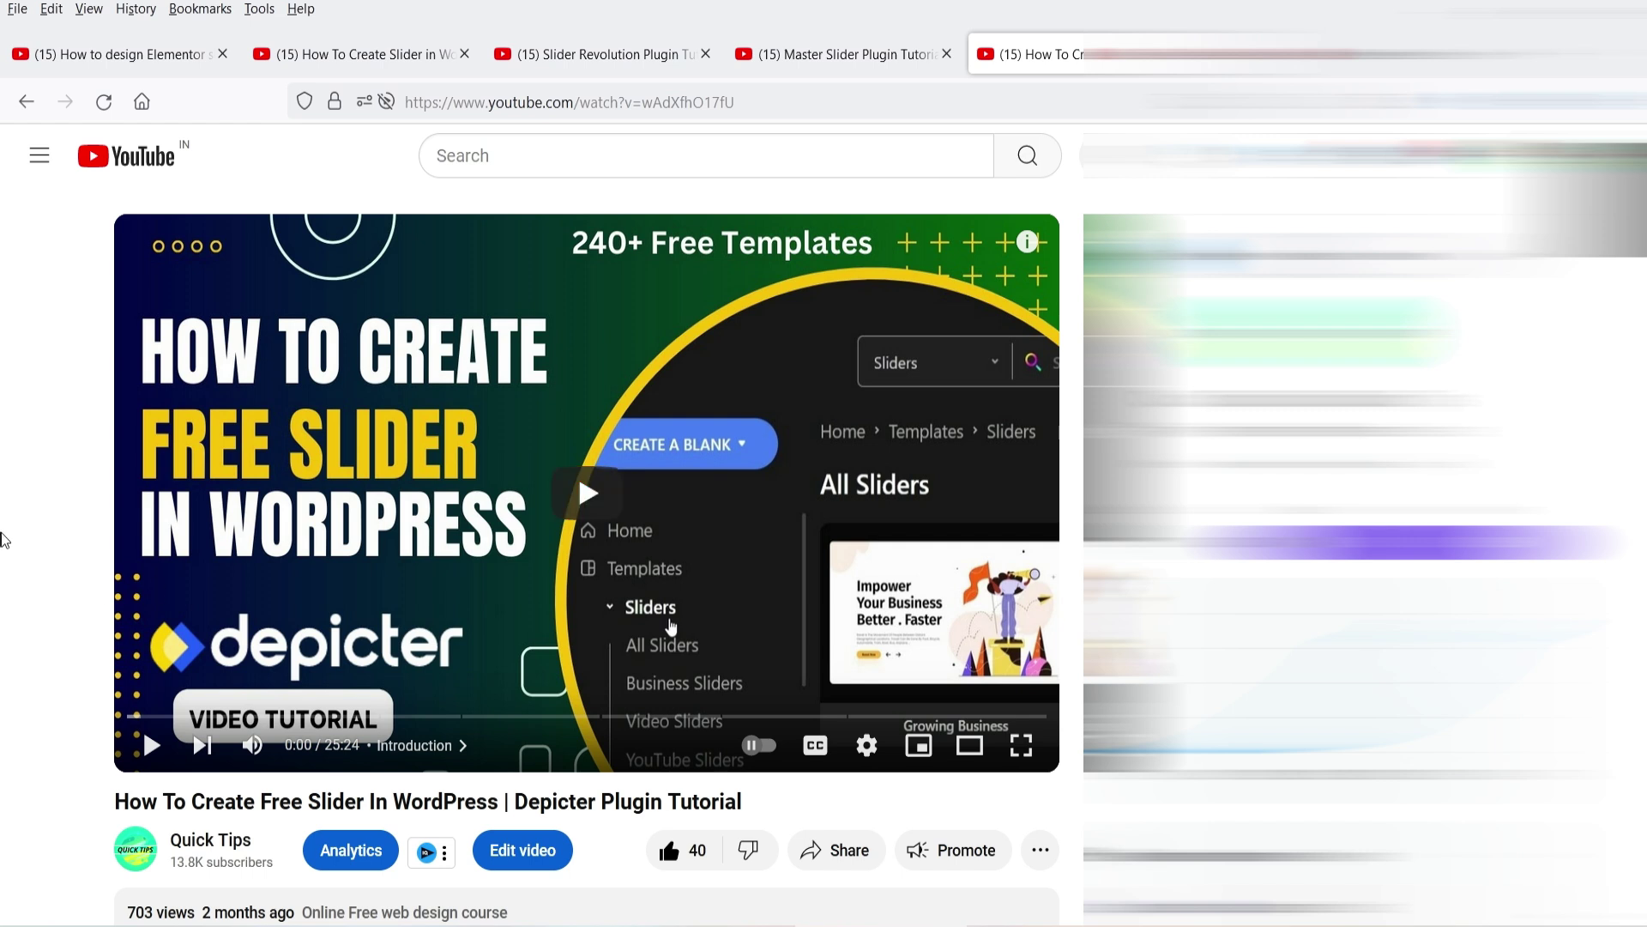
pyautogui.click(819, 54)
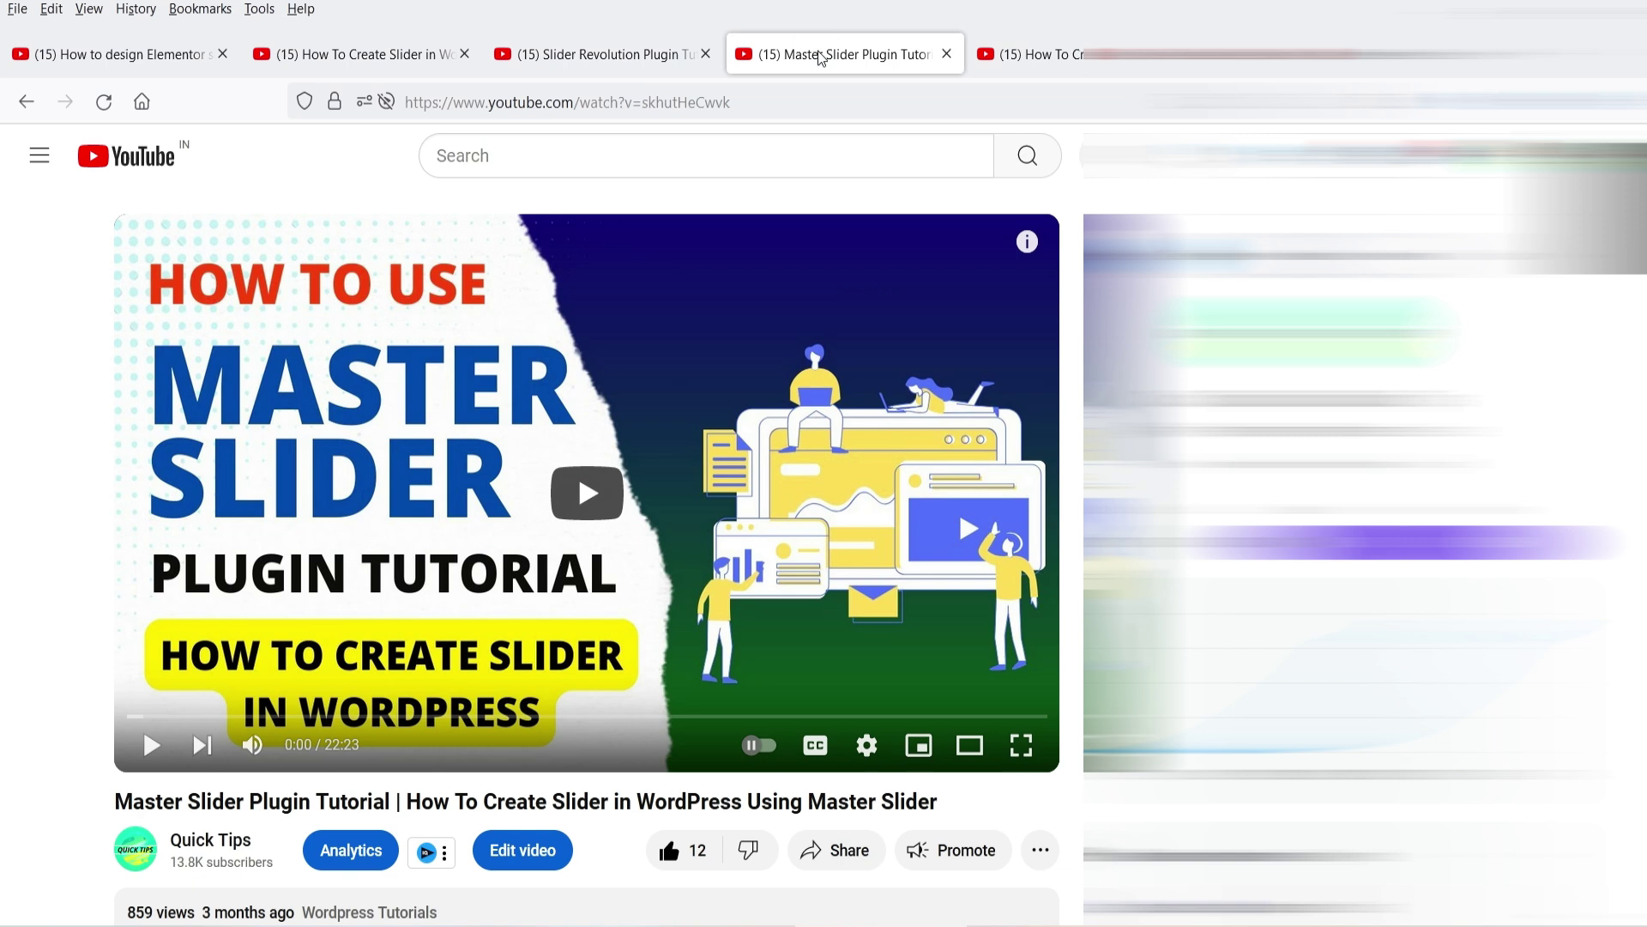
pyautogui.hotkey('ctrl', 'shift', 'Tab')
pyautogui.hotkey('ctrl', 'shift', 'Tab')
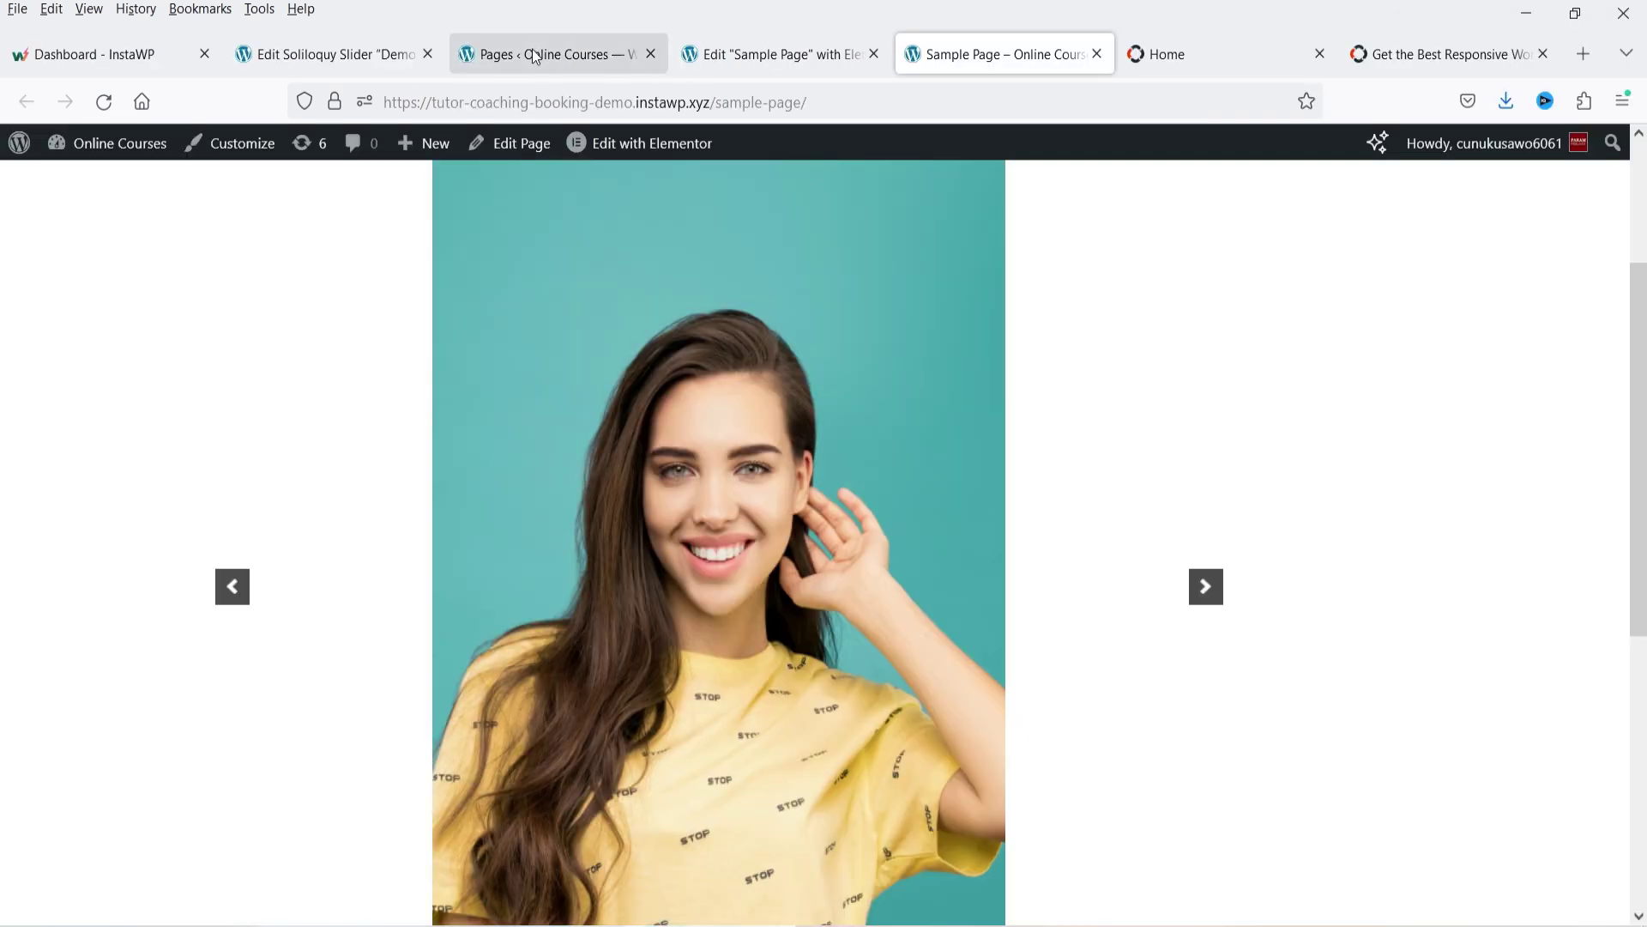
# Return to the Demo 1 slider's configuration and review its basic display settings.
pyautogui.click(335, 53)
pyautogui.scroll(-5, 836, 454)
pyautogui.scroll(-3, 837, 454)
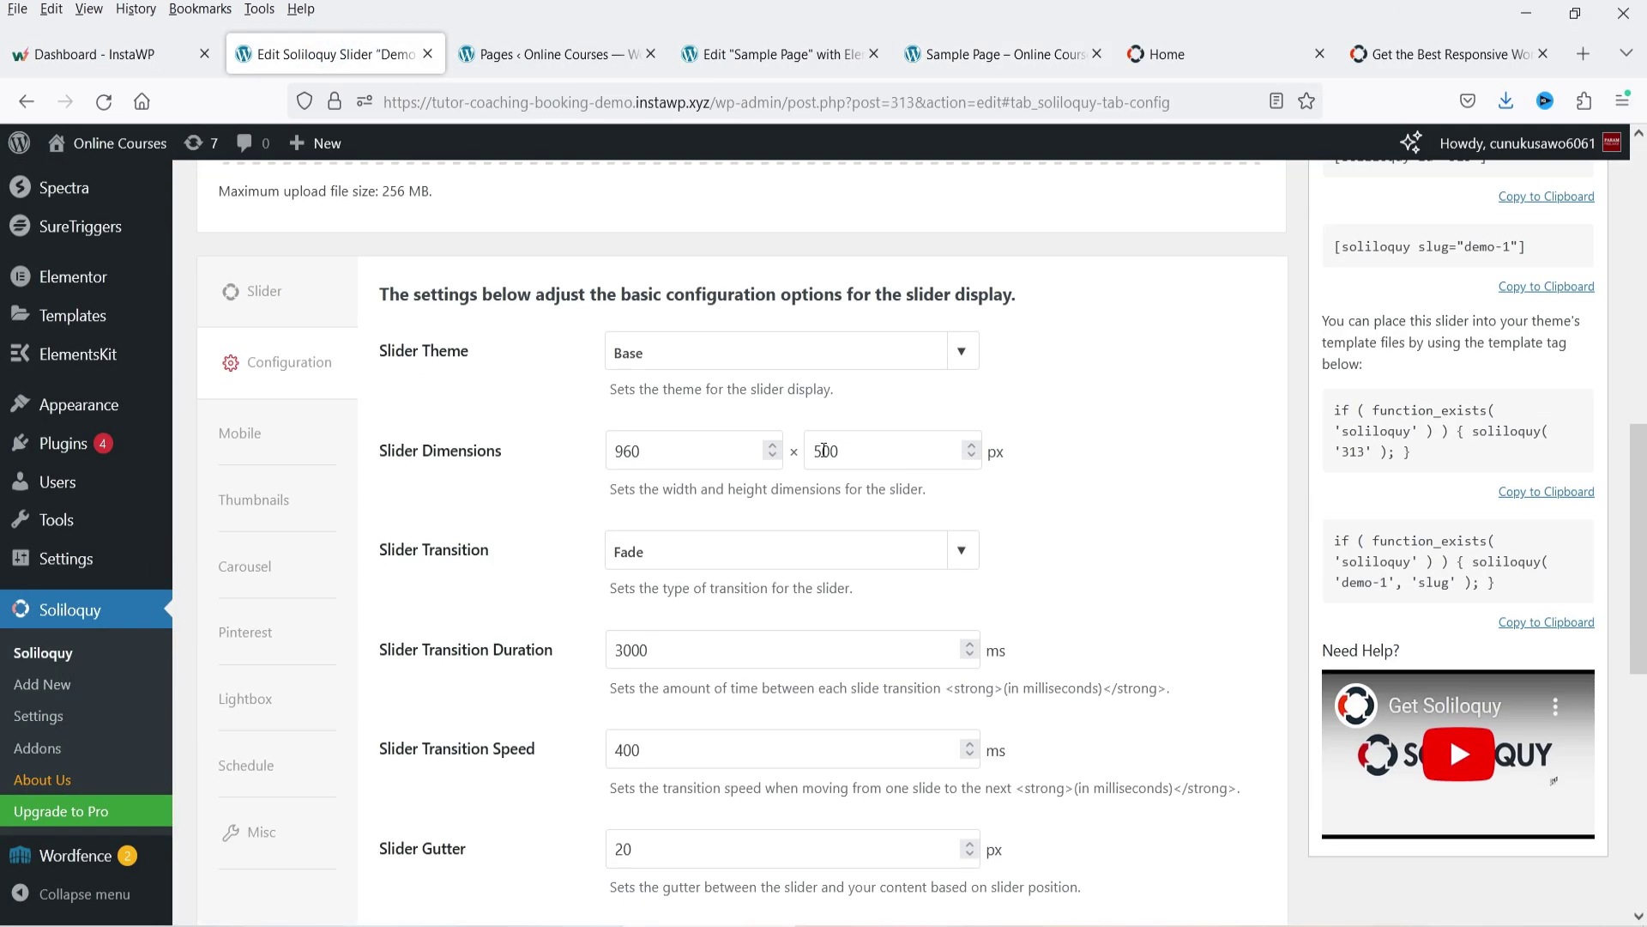
pyautogui.scroll(-4, 1004, 524)
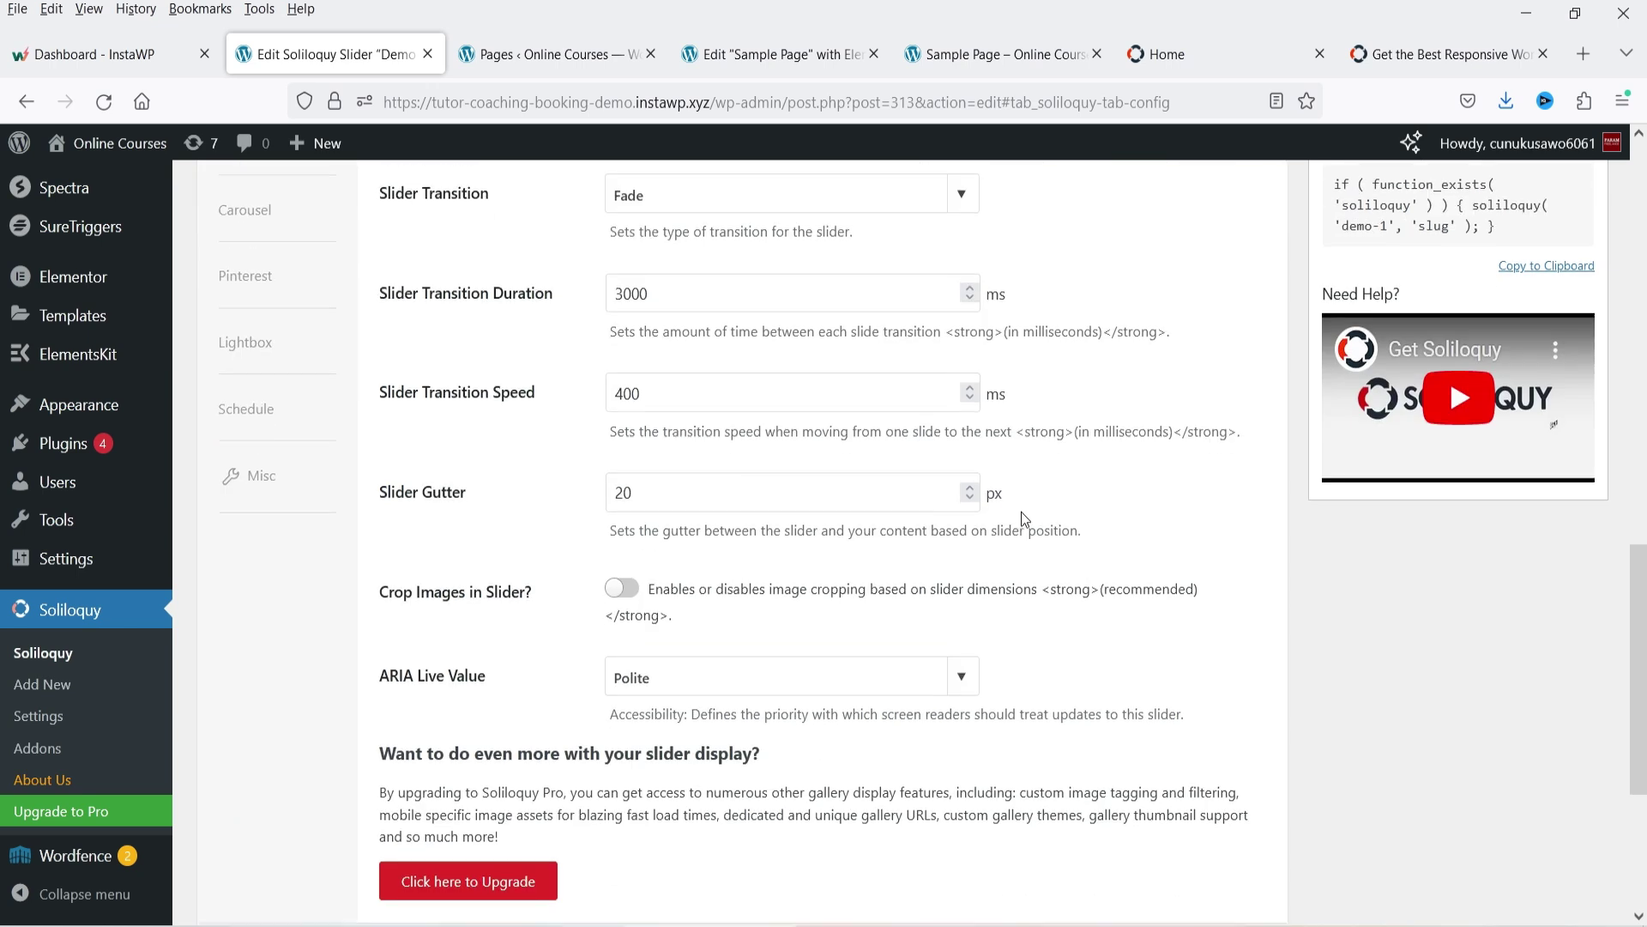
# Upload the soliloquy-2.6.9 zip file as a new WordPress plugin and install it.
pyautogui.scroll(10, 995, 429)
pyautogui.moveTo(52, 659)
pyautogui.click(259, 688)
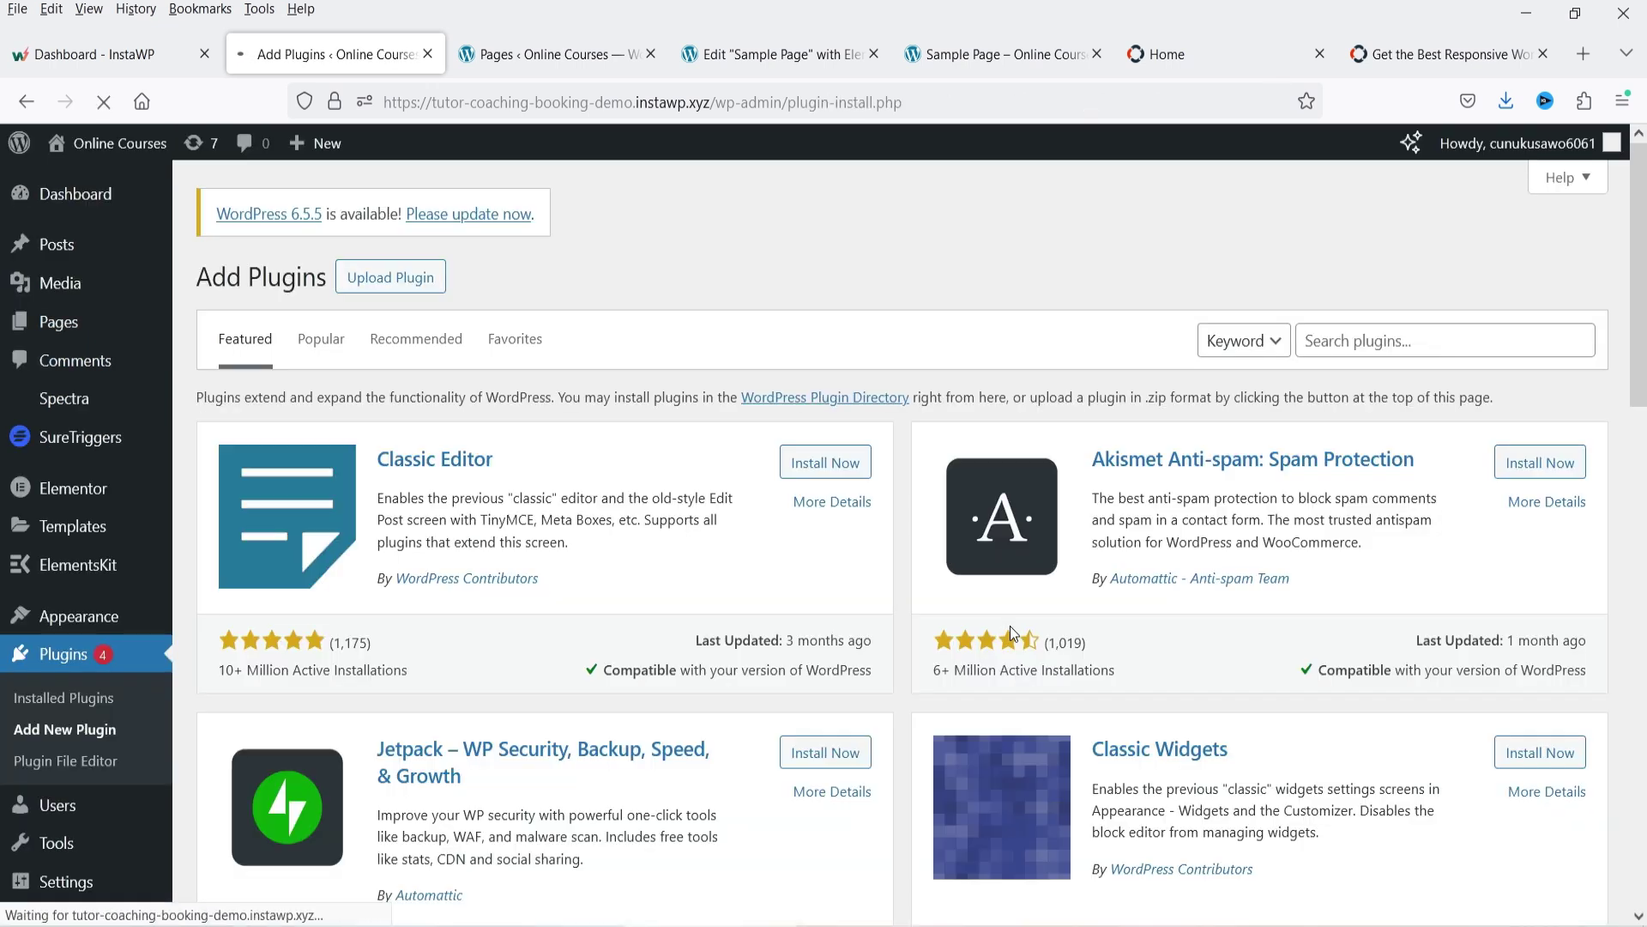
pyautogui.click(390, 276)
pyautogui.click(755, 476)
pyautogui.doubleClick(472, 219)
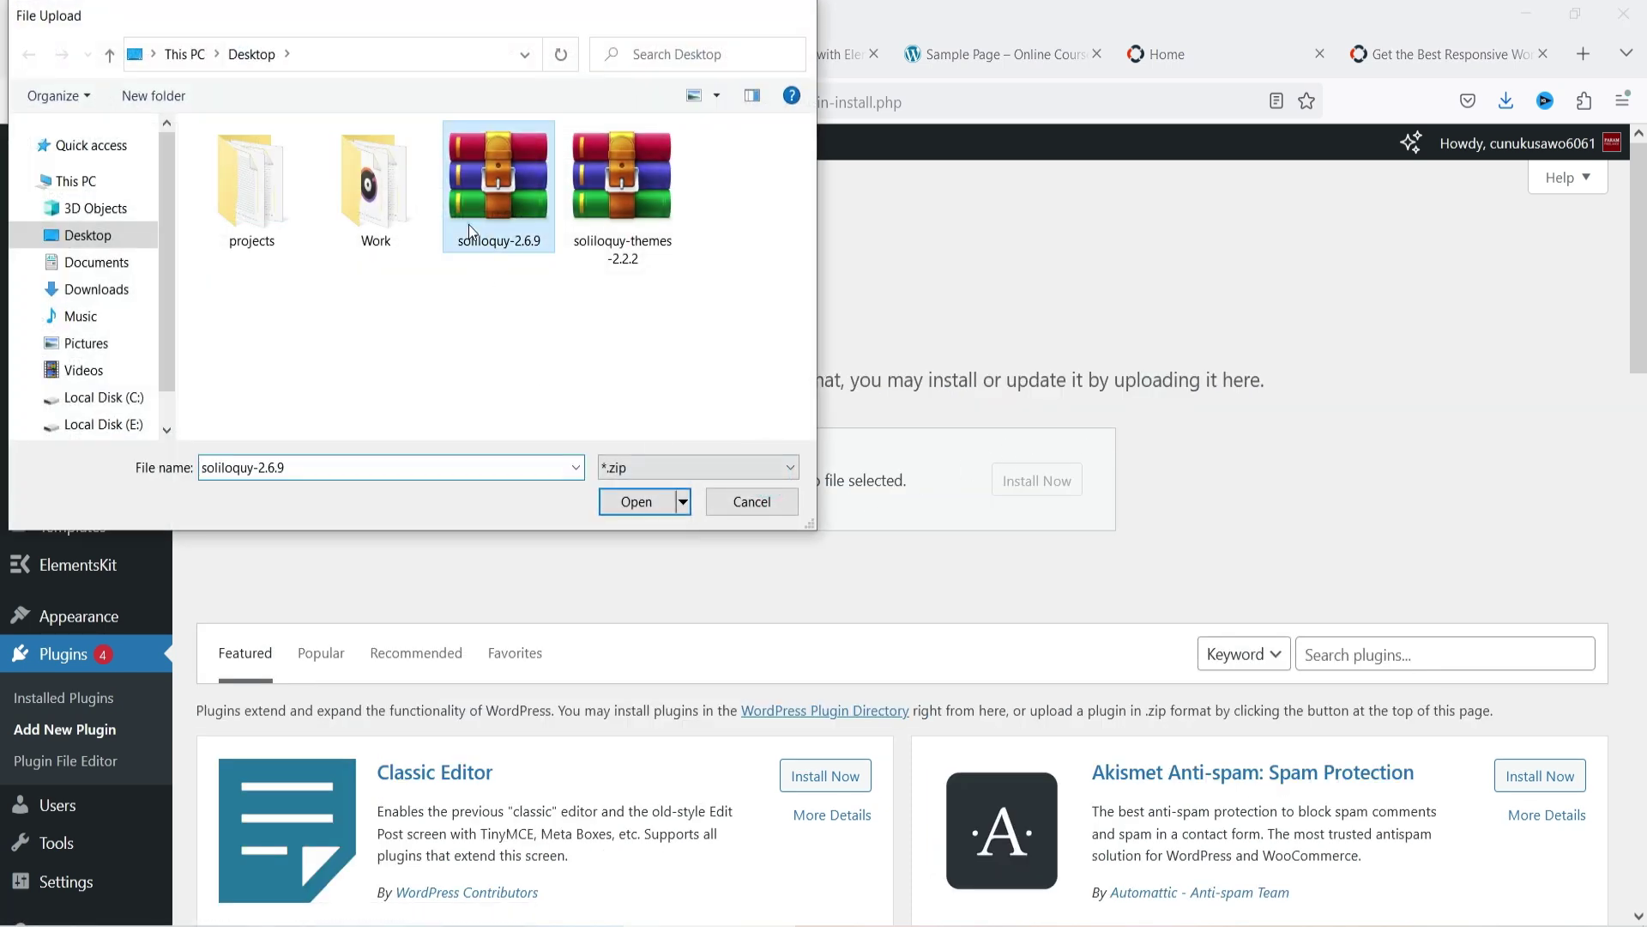
pyautogui.click(1025, 479)
# Examine the prices and included features of the four plans on the Soliloquy pricing page.
pyautogui.click(1459, 56)
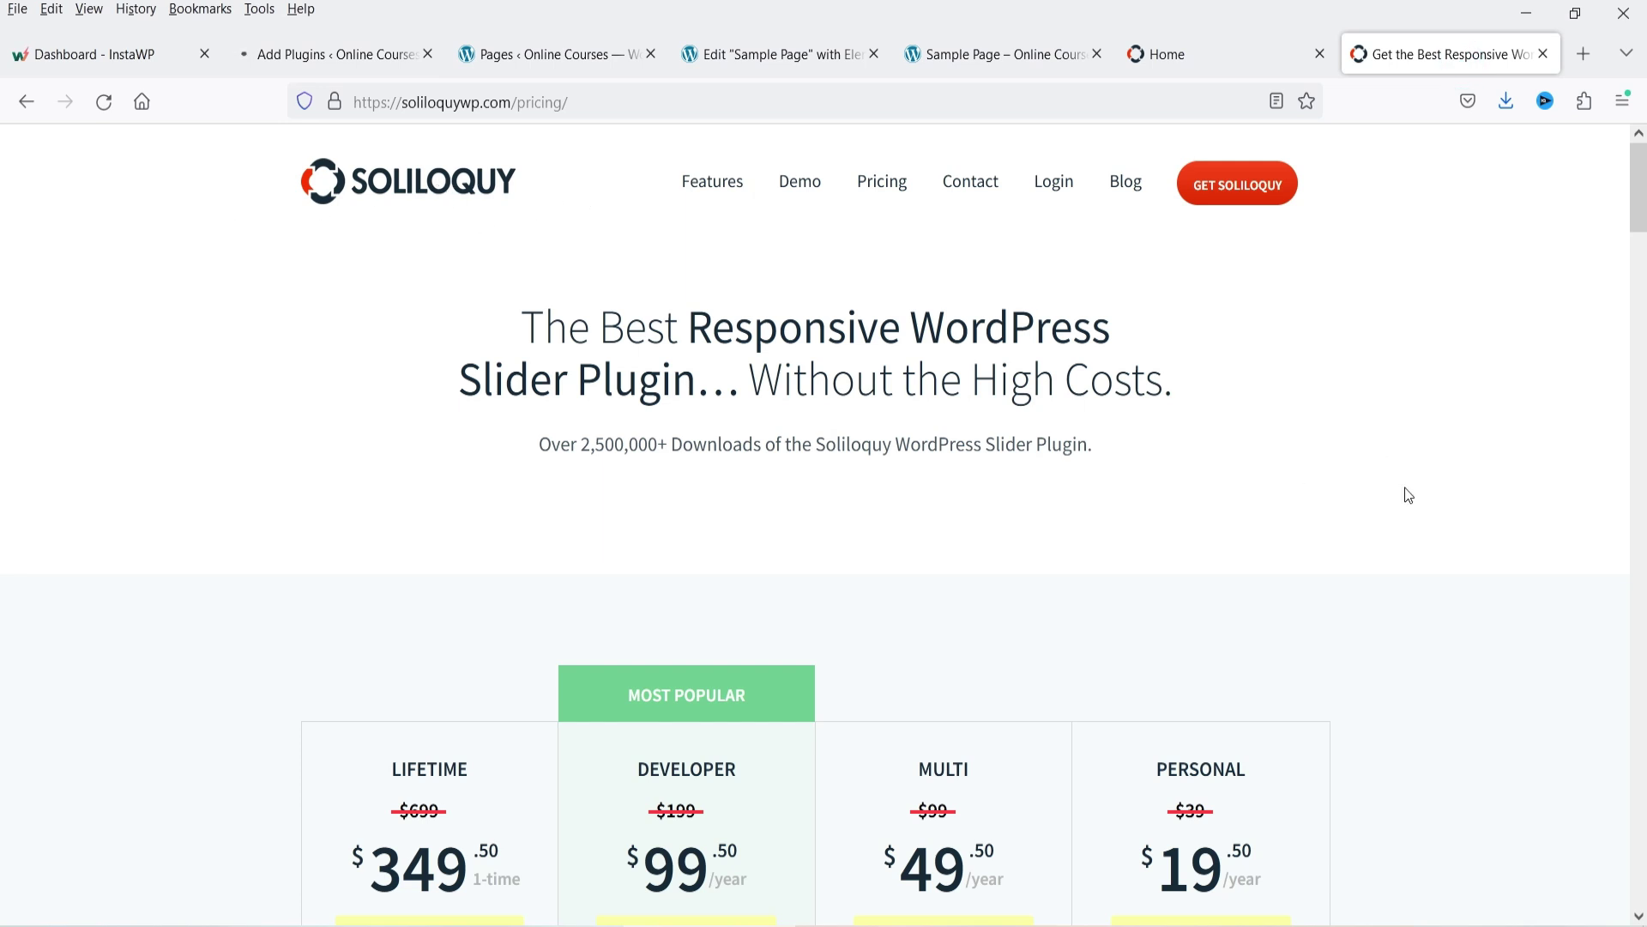
pyautogui.scroll(-4, 1412, 495)
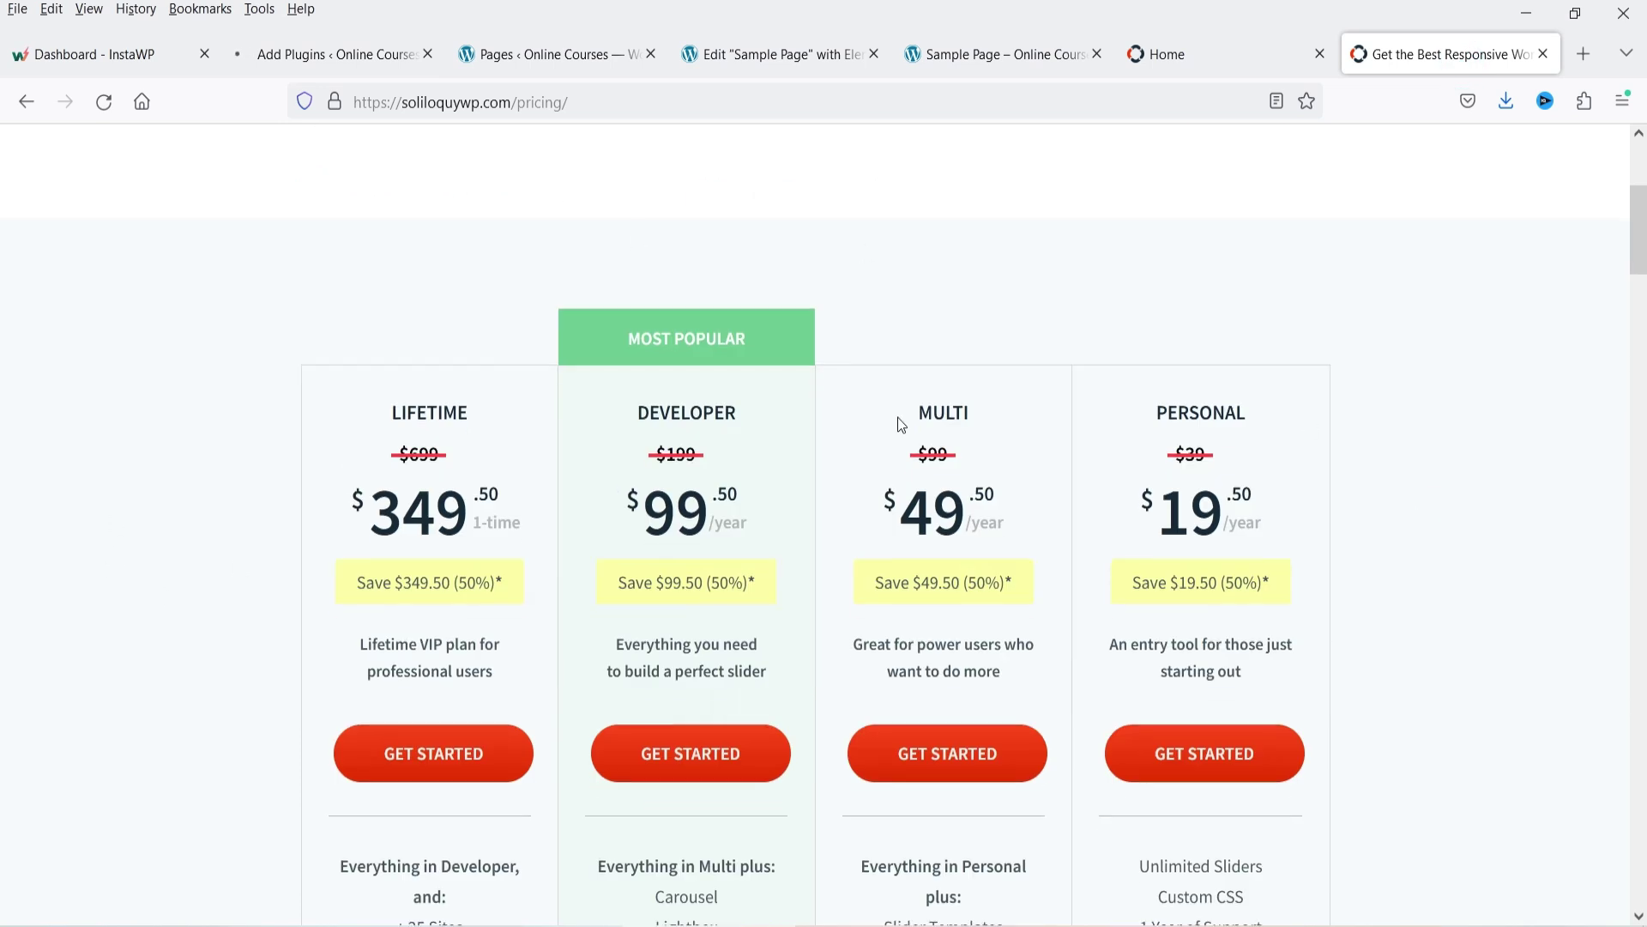
pyautogui.scroll(-3, 1266, 176)
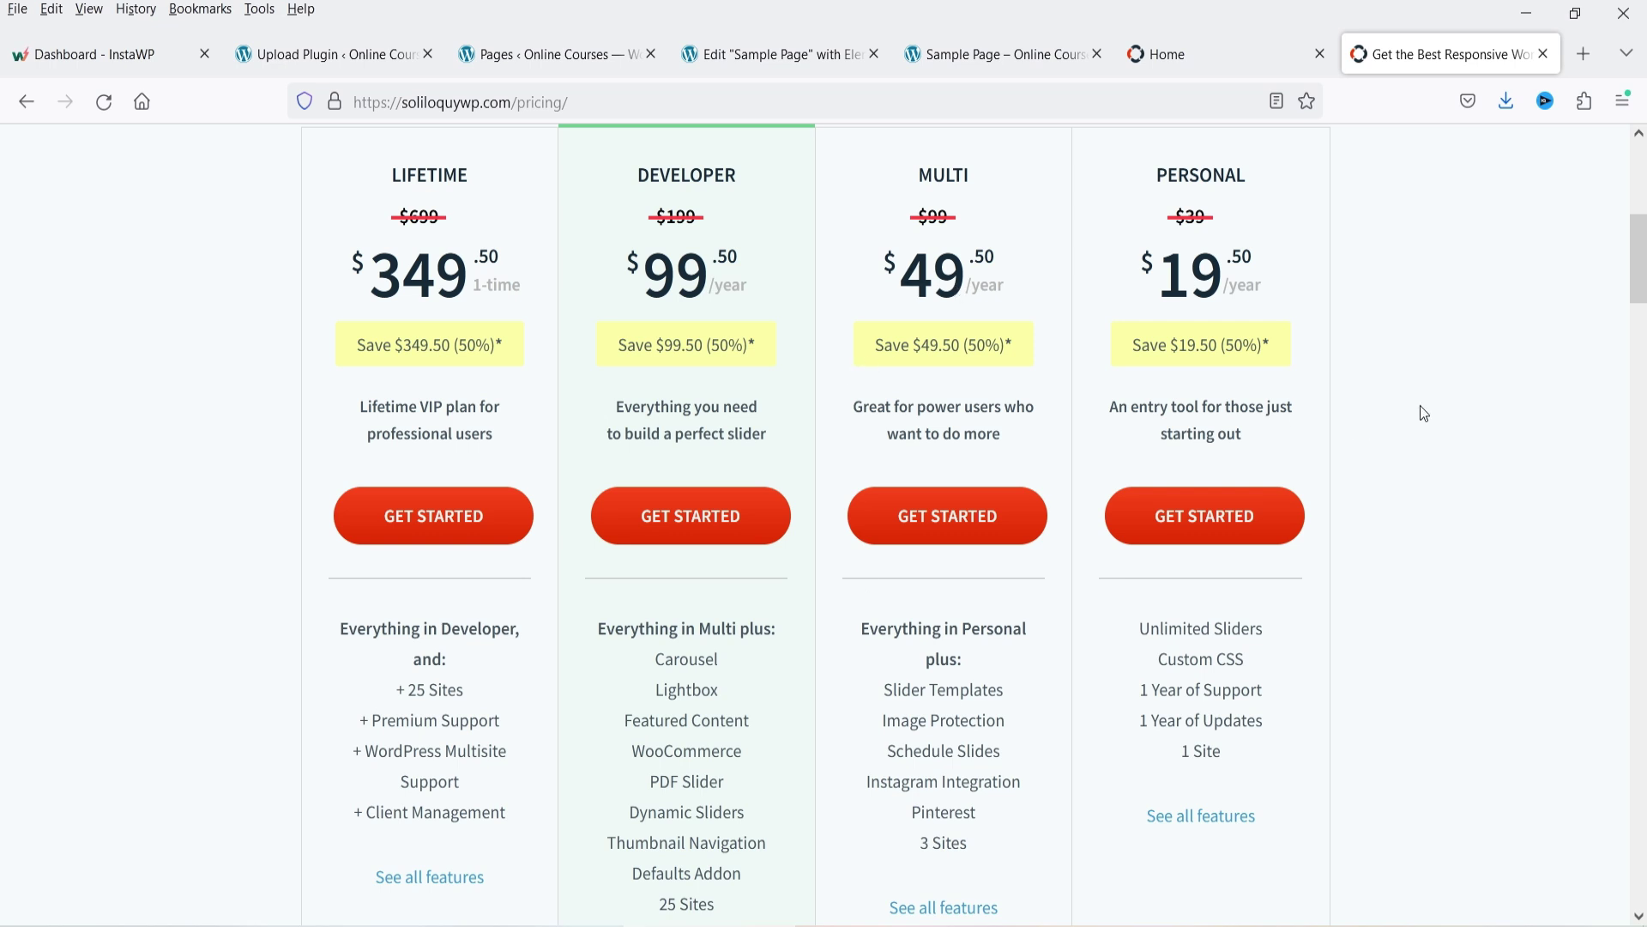
pyautogui.scroll(-4, 1419, 405)
pyautogui.click(1187, 463)
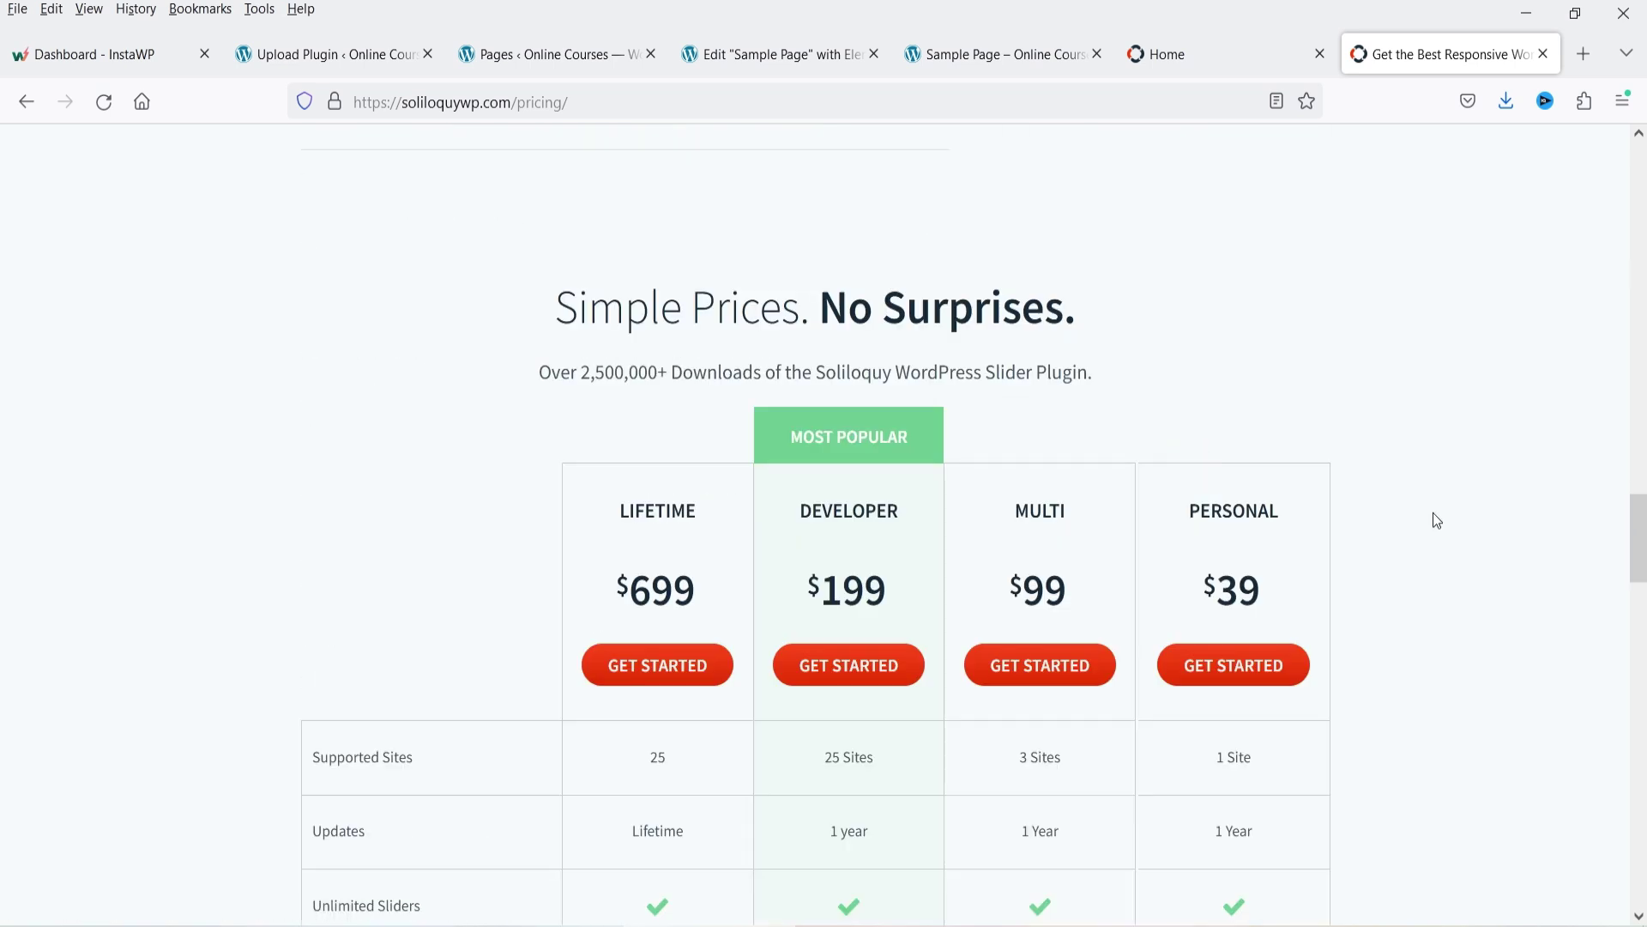
# Compare the supported sites, updates, support and add-ons of each plan in the Soliloquy pricing table.
pyautogui.scroll(-5, 1437, 521)
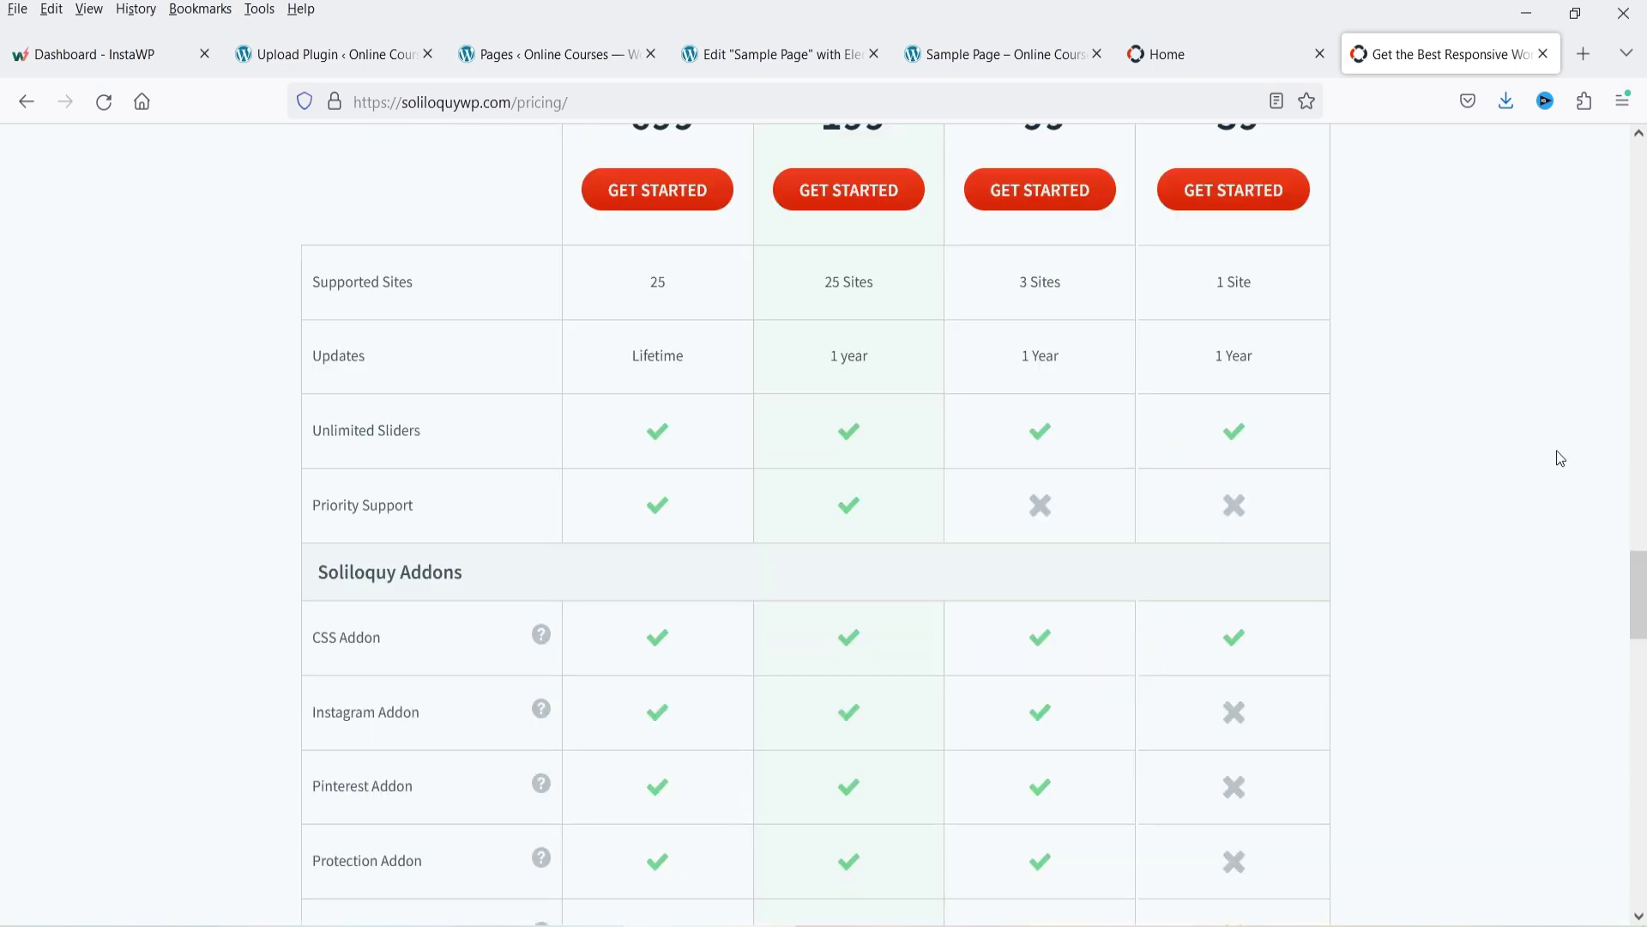
pyautogui.scroll(-4, 258, 599)
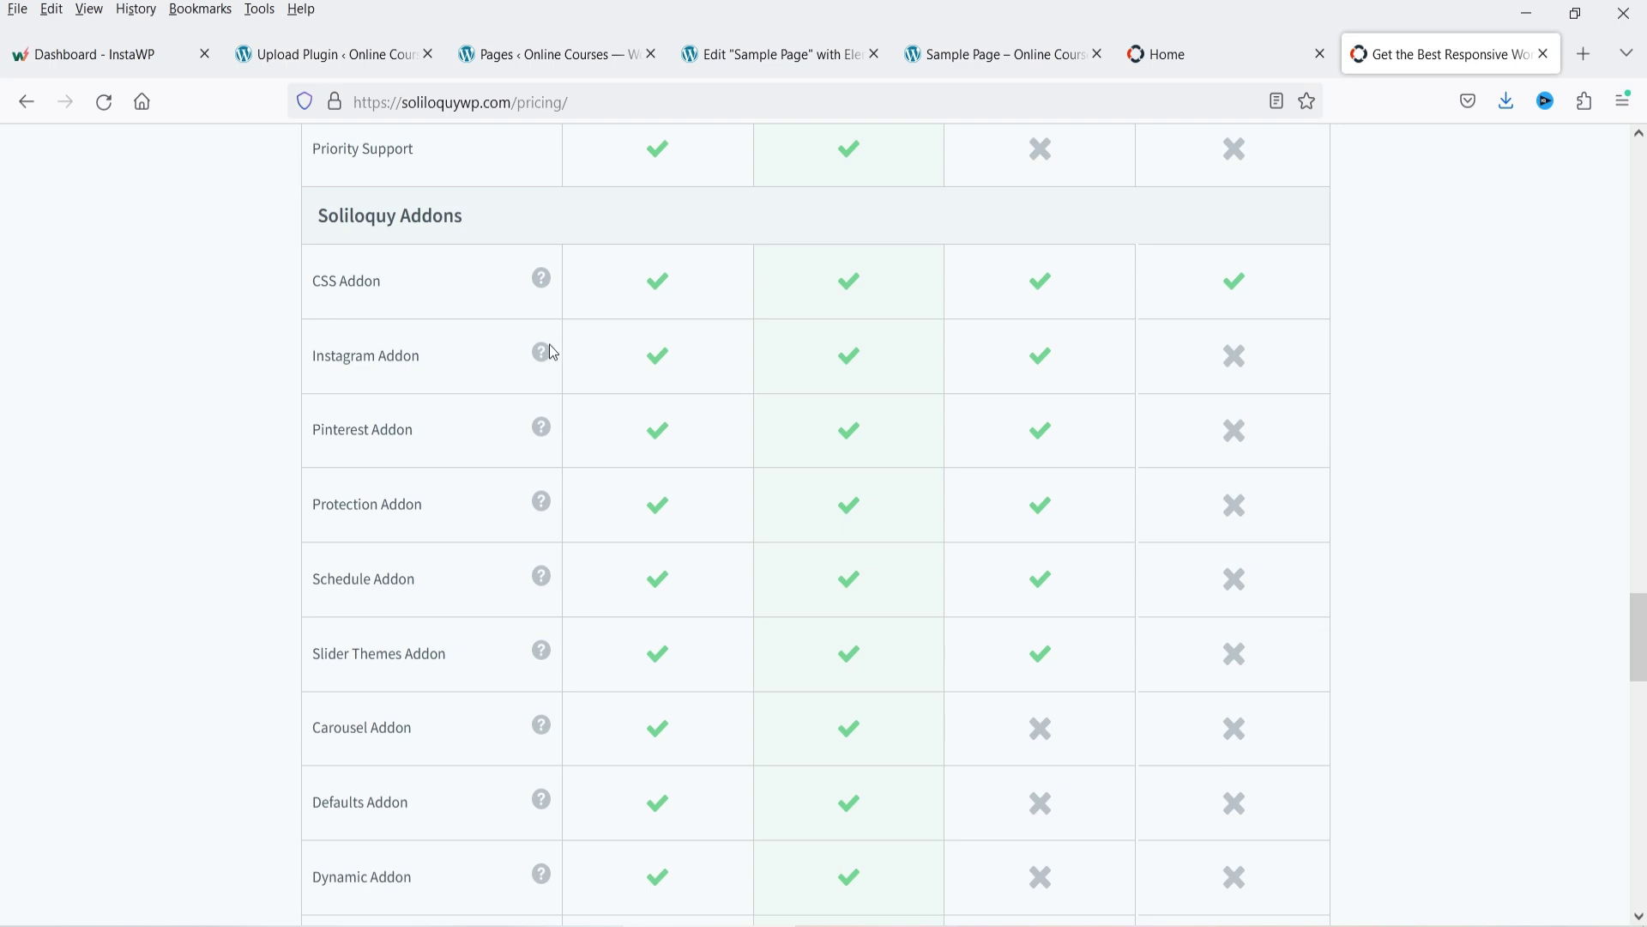
pyautogui.scroll(3, 1342, 404)
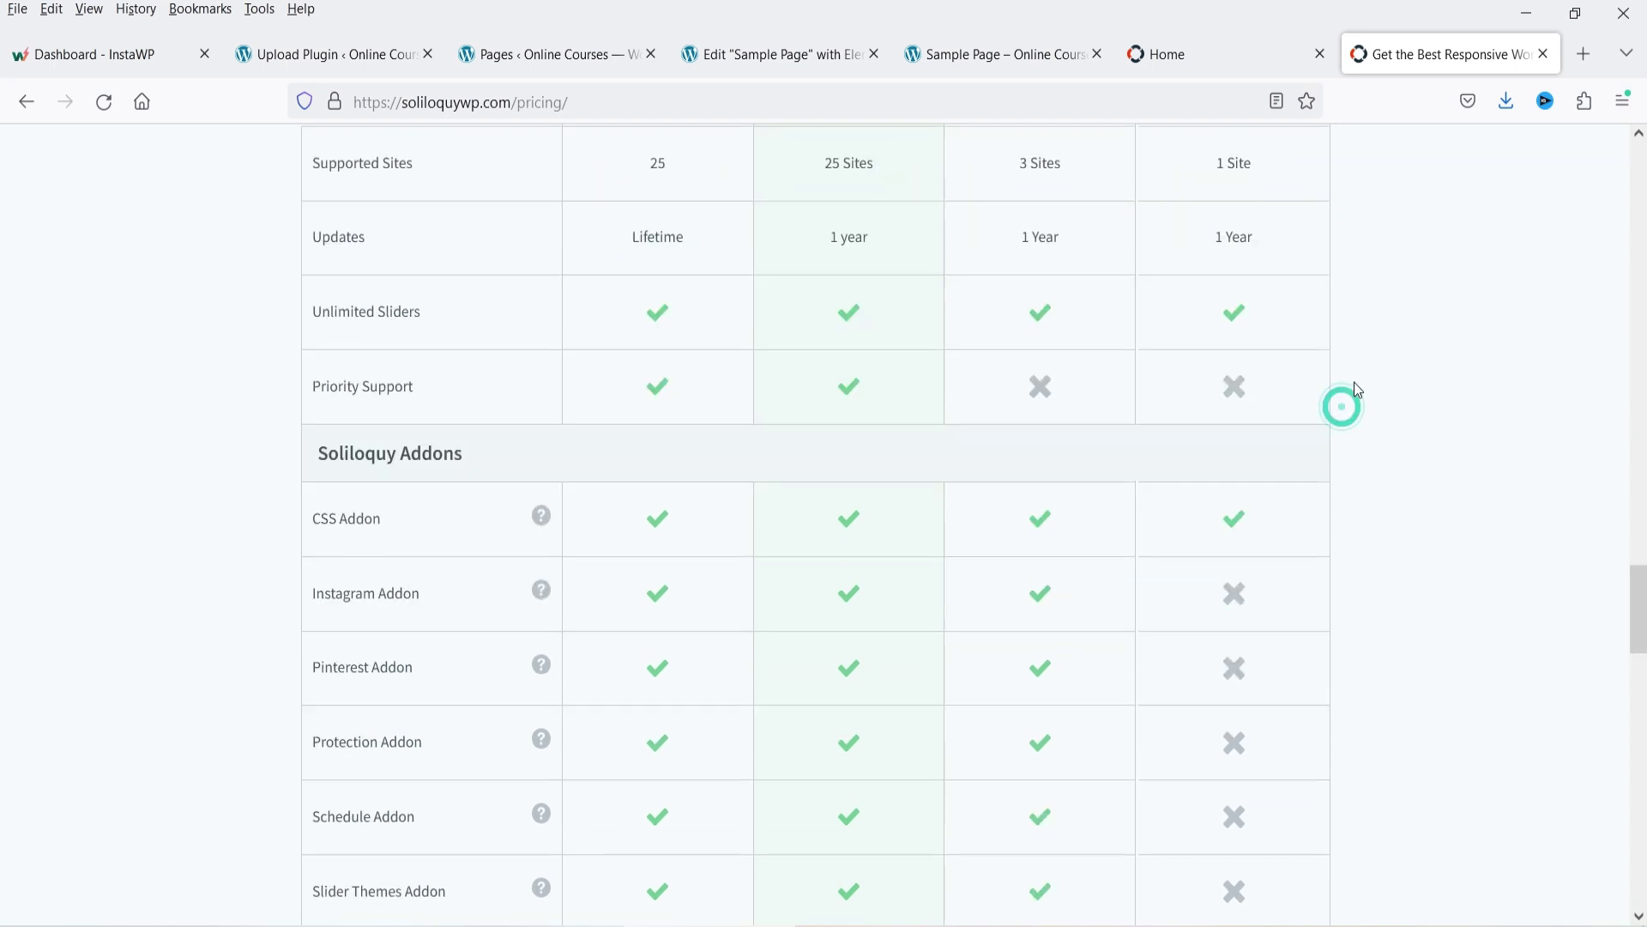
pyautogui.scroll(-1, 1355, 386)
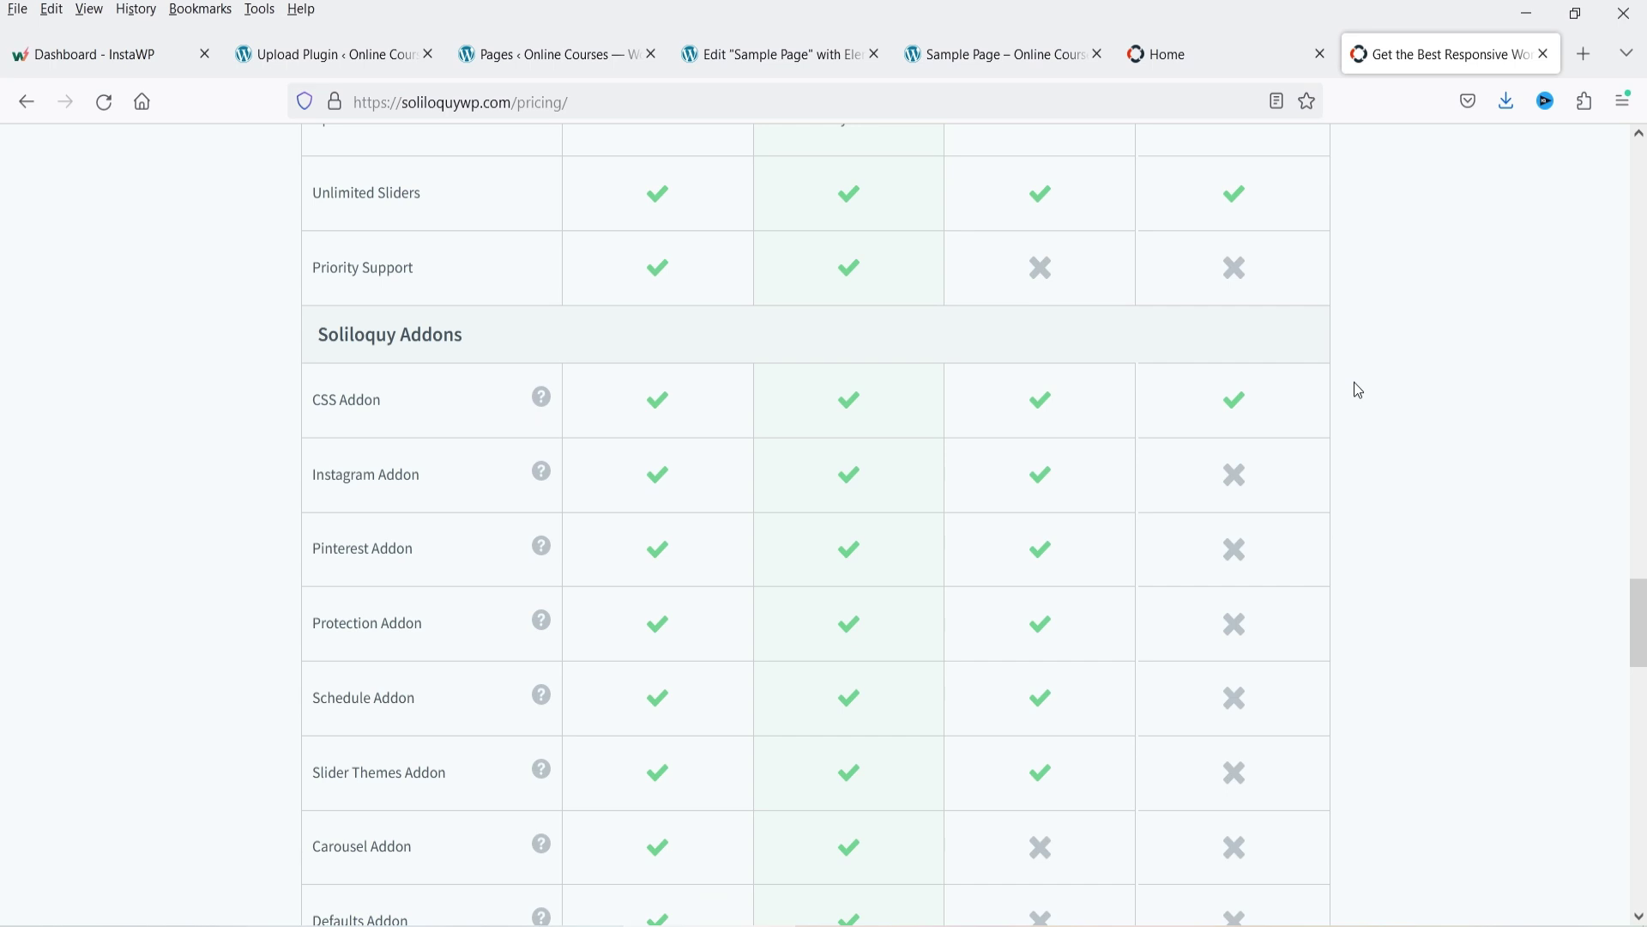
pyautogui.scroll(8, 1352, 383)
pyautogui.scroll(-10, 1012, 557)
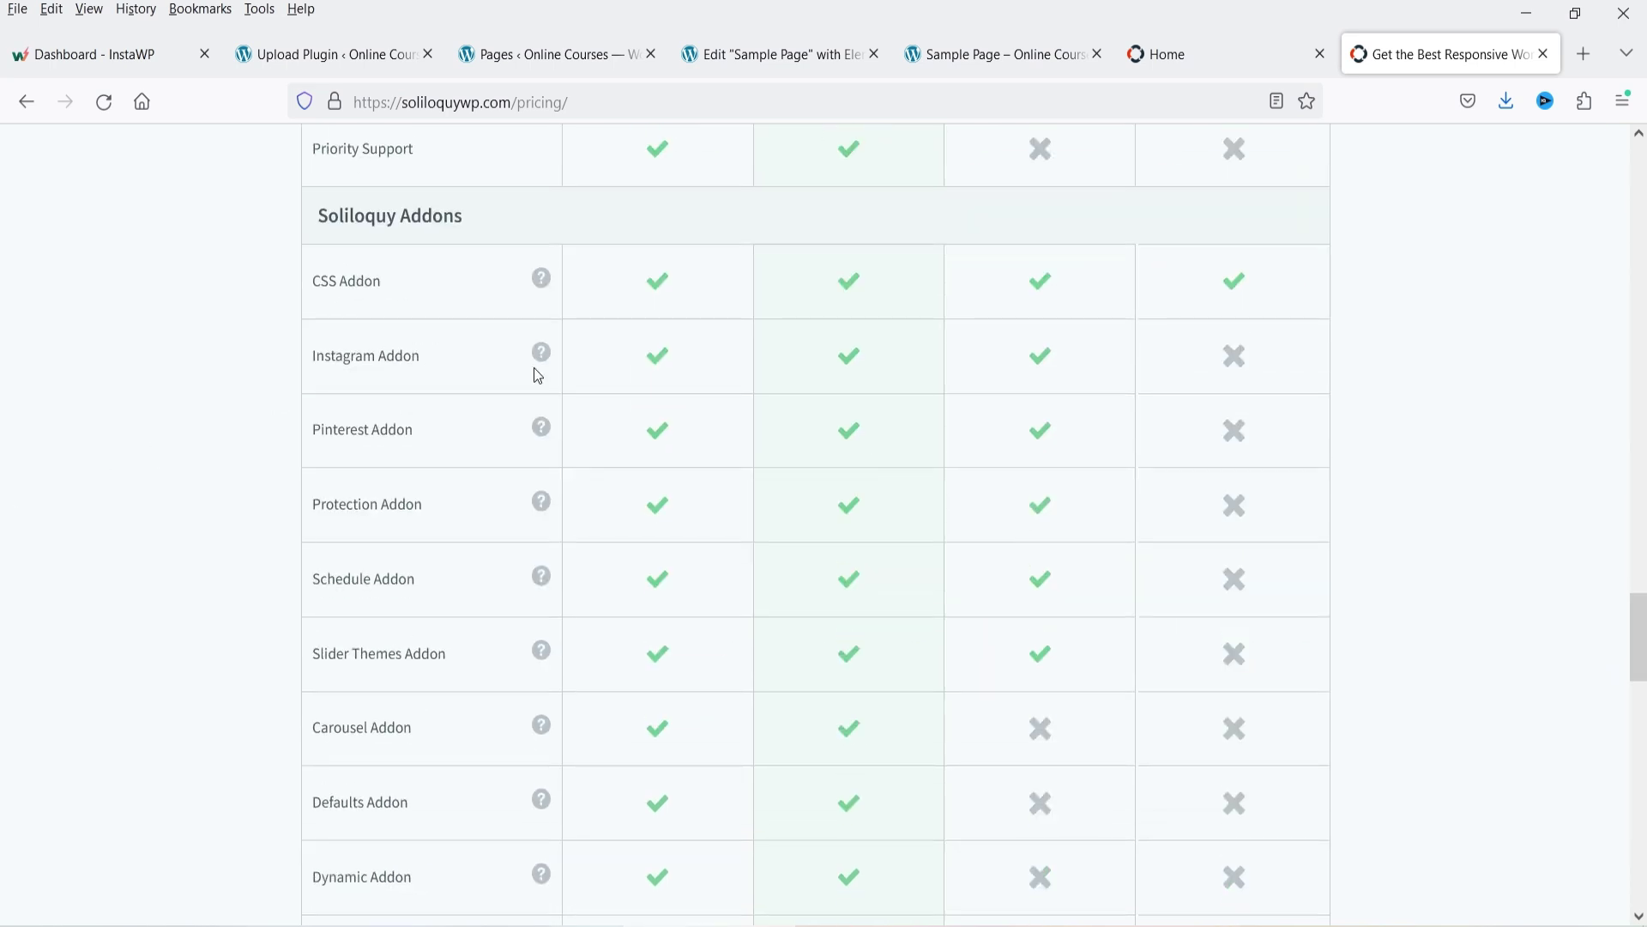
pyautogui.scroll(5, 1056, 291)
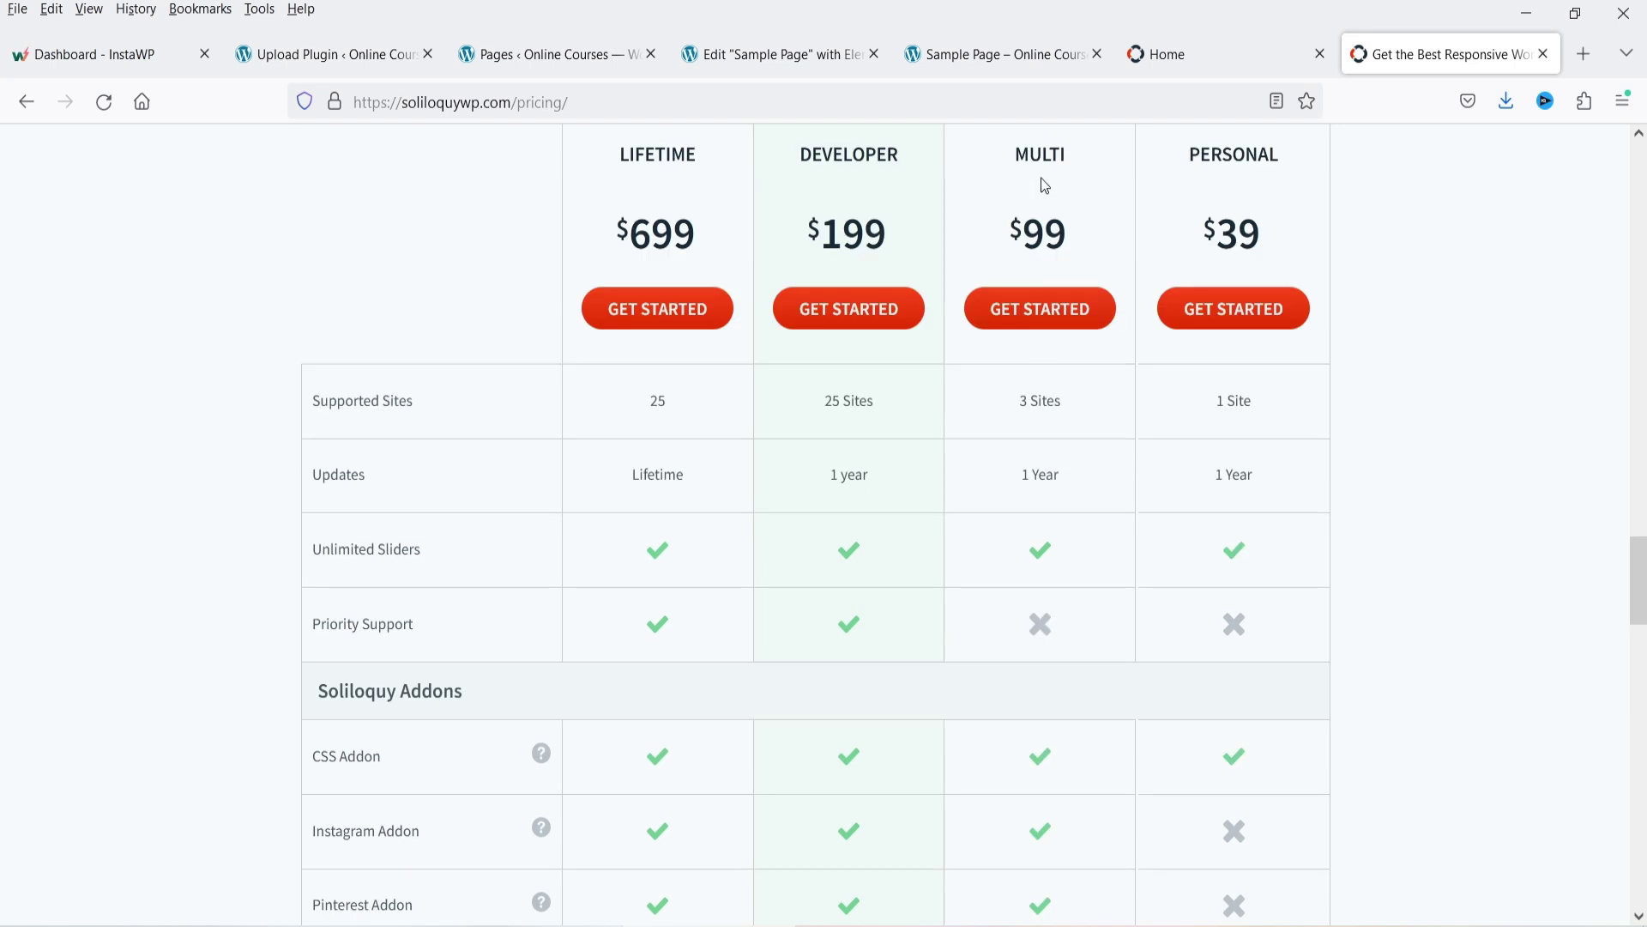
pyautogui.scroll(-5, 734, 308)
pyautogui.moveTo(544, 442)
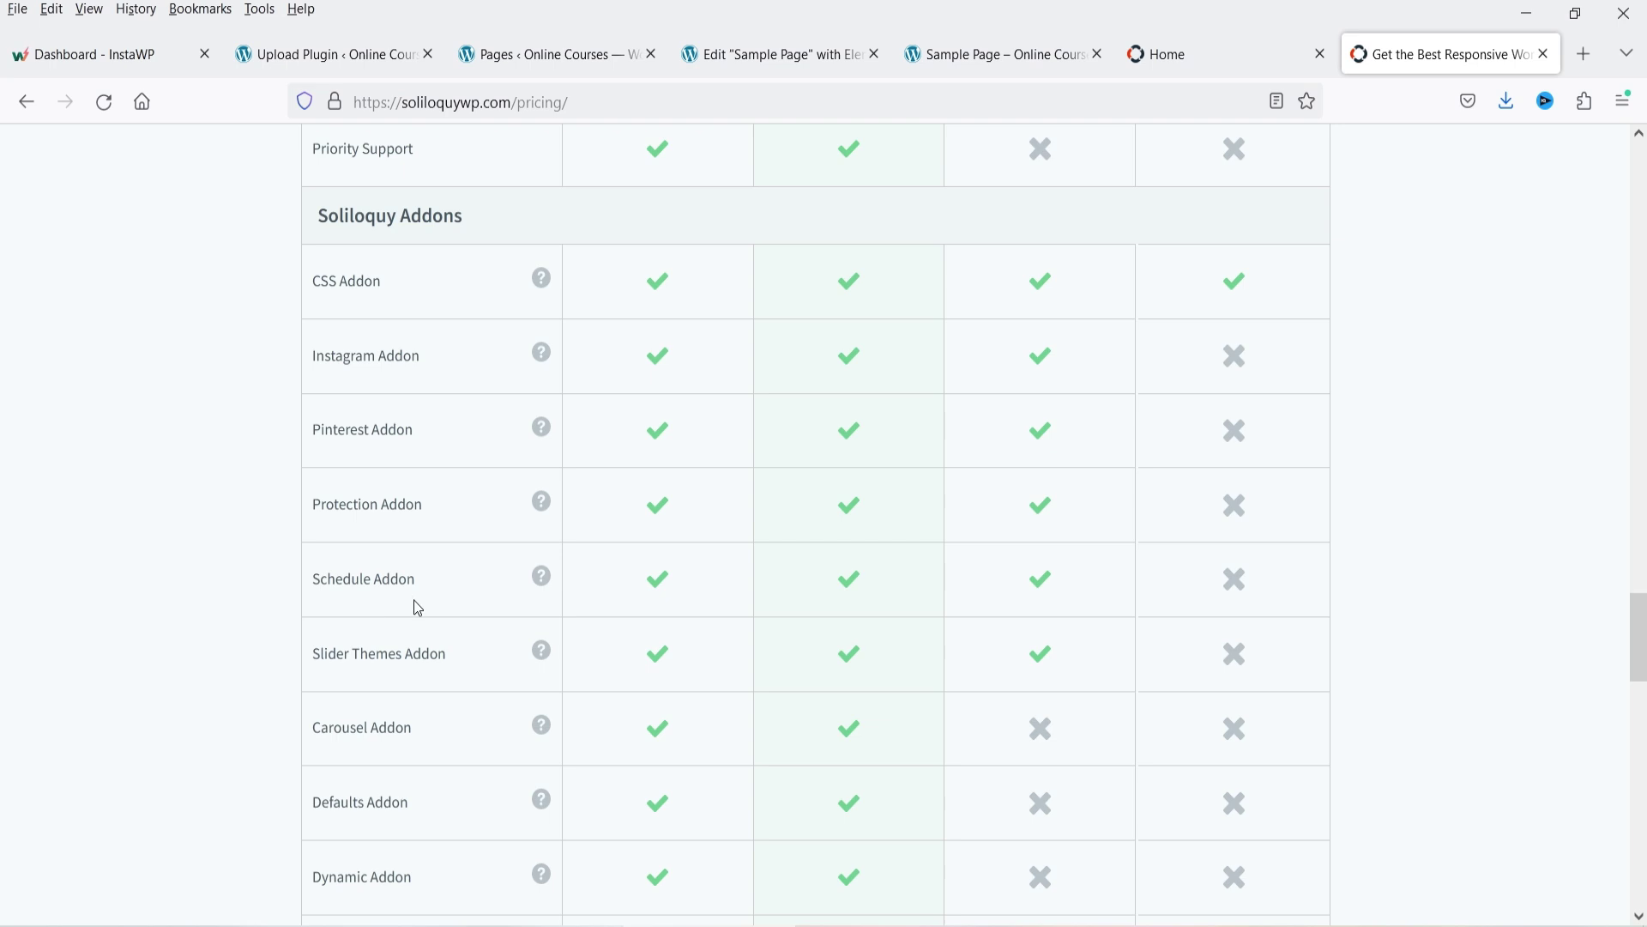
pyautogui.scroll(-1, 234, 602)
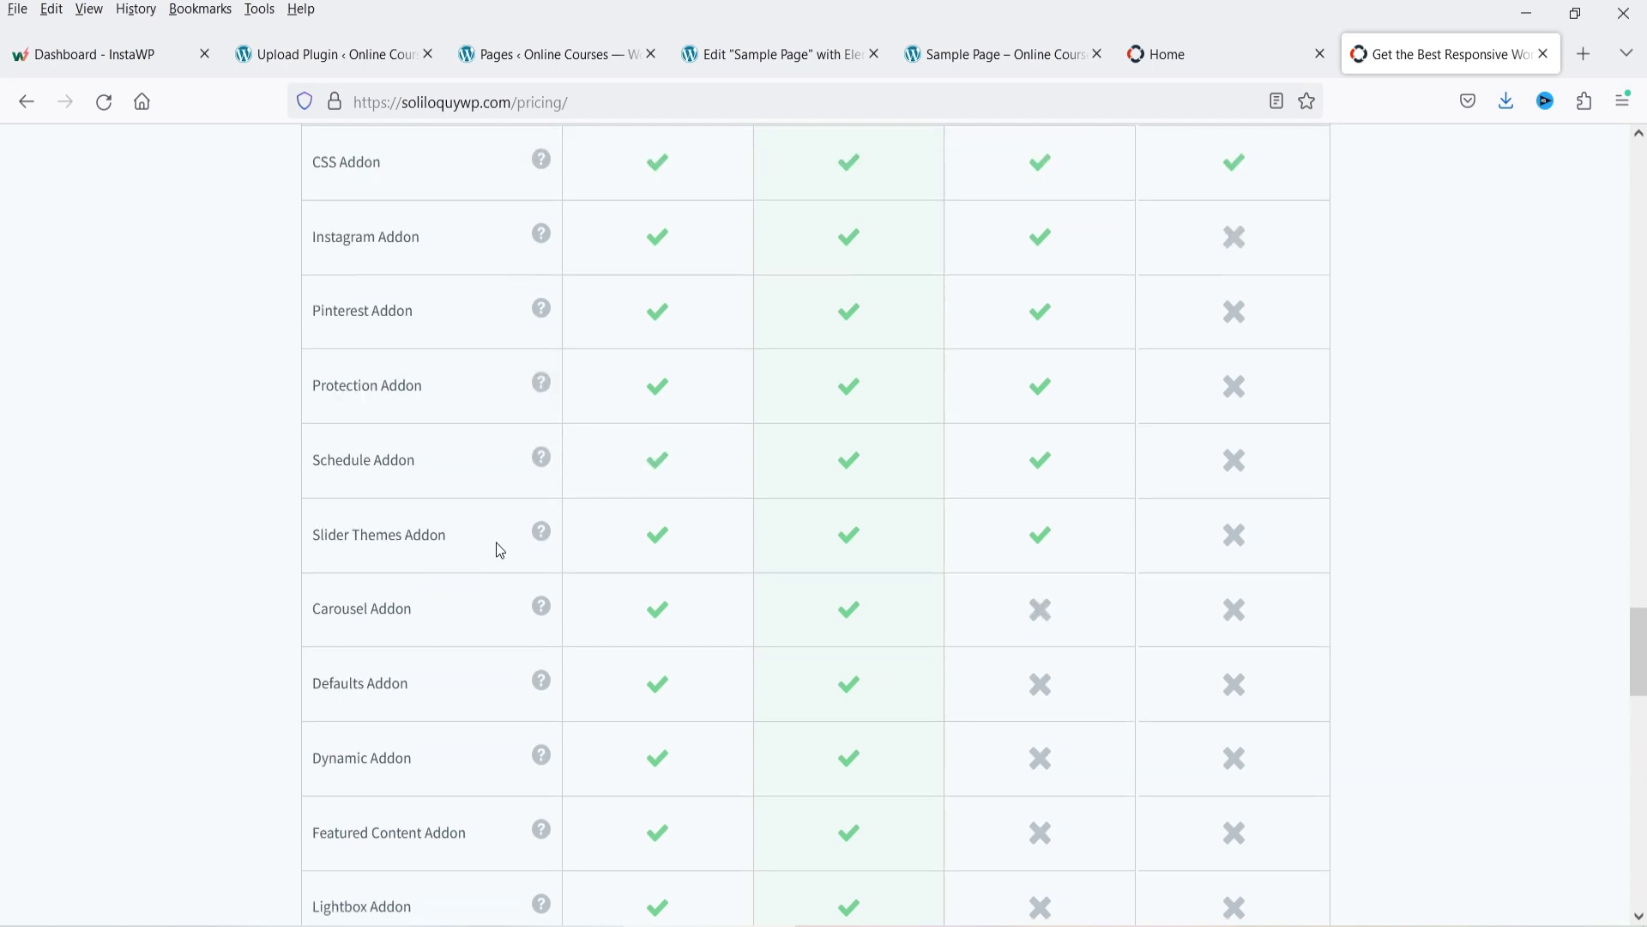
pyautogui.scroll(7, 1291, 445)
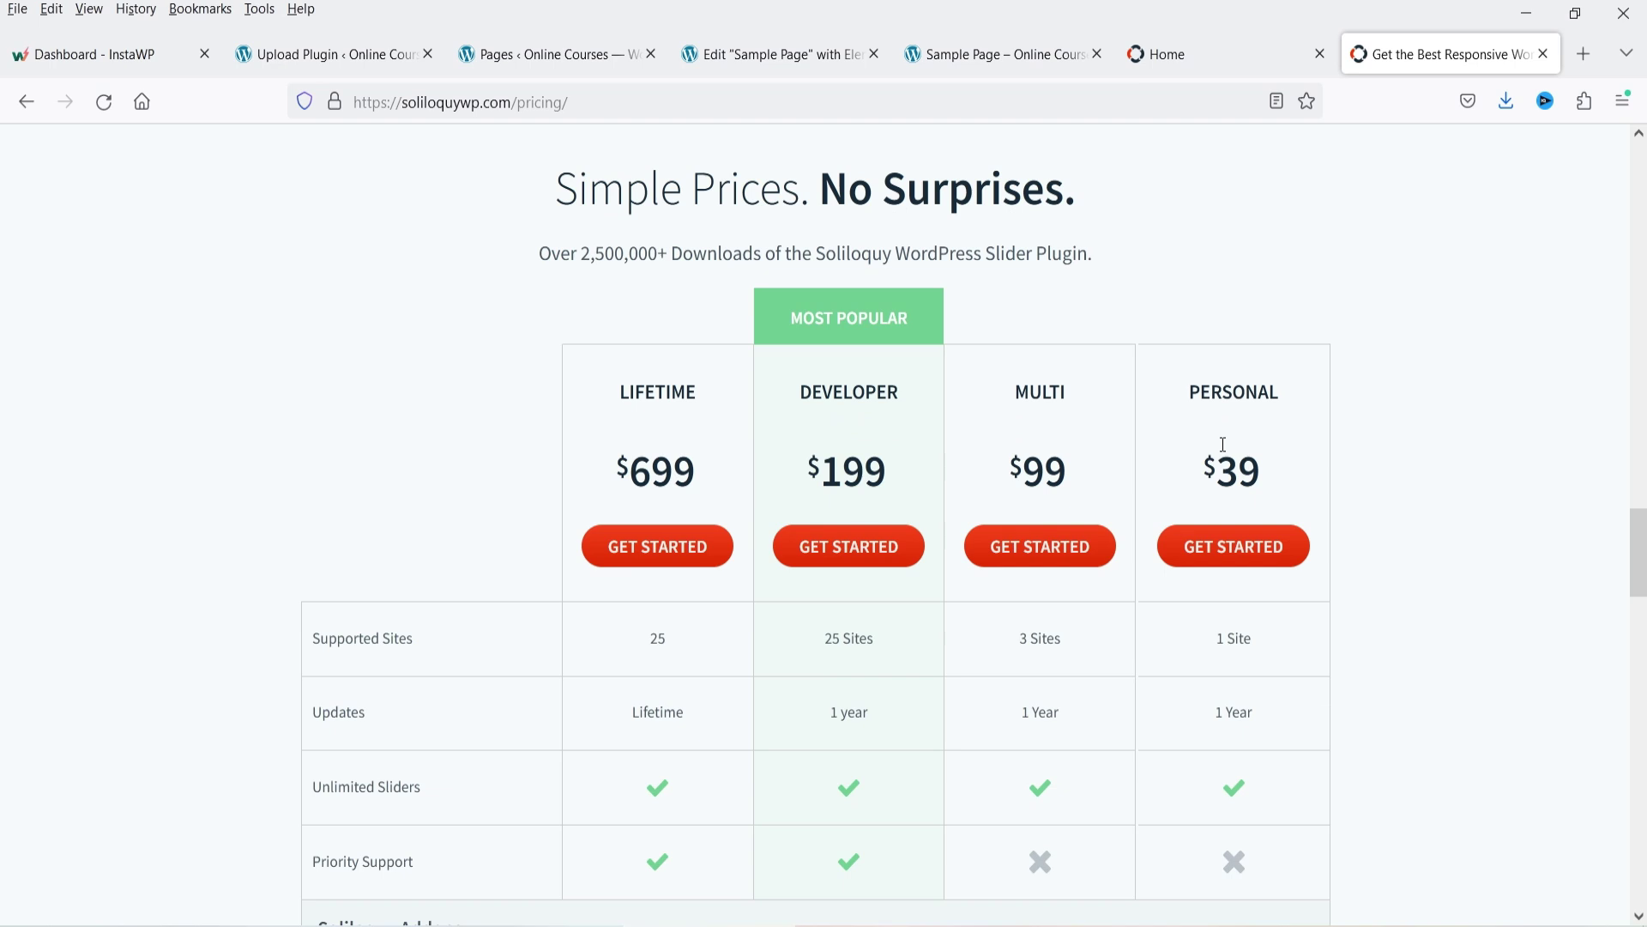
pyautogui.scroll(-12, 1234, 412)
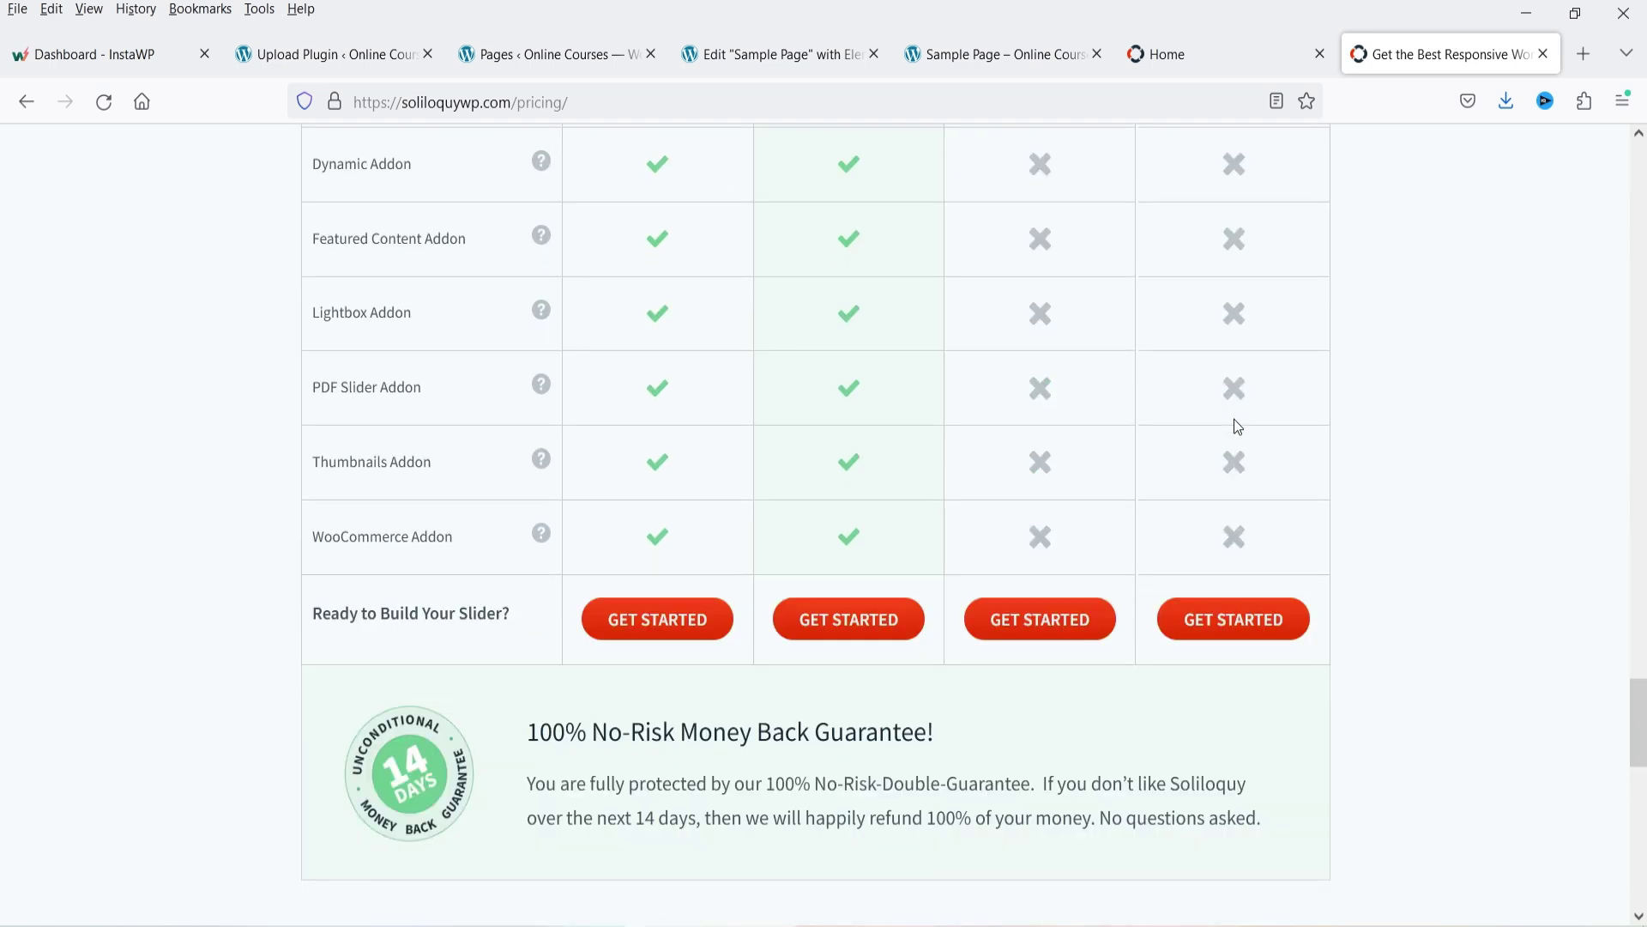
pyautogui.scroll(-8, 542, 642)
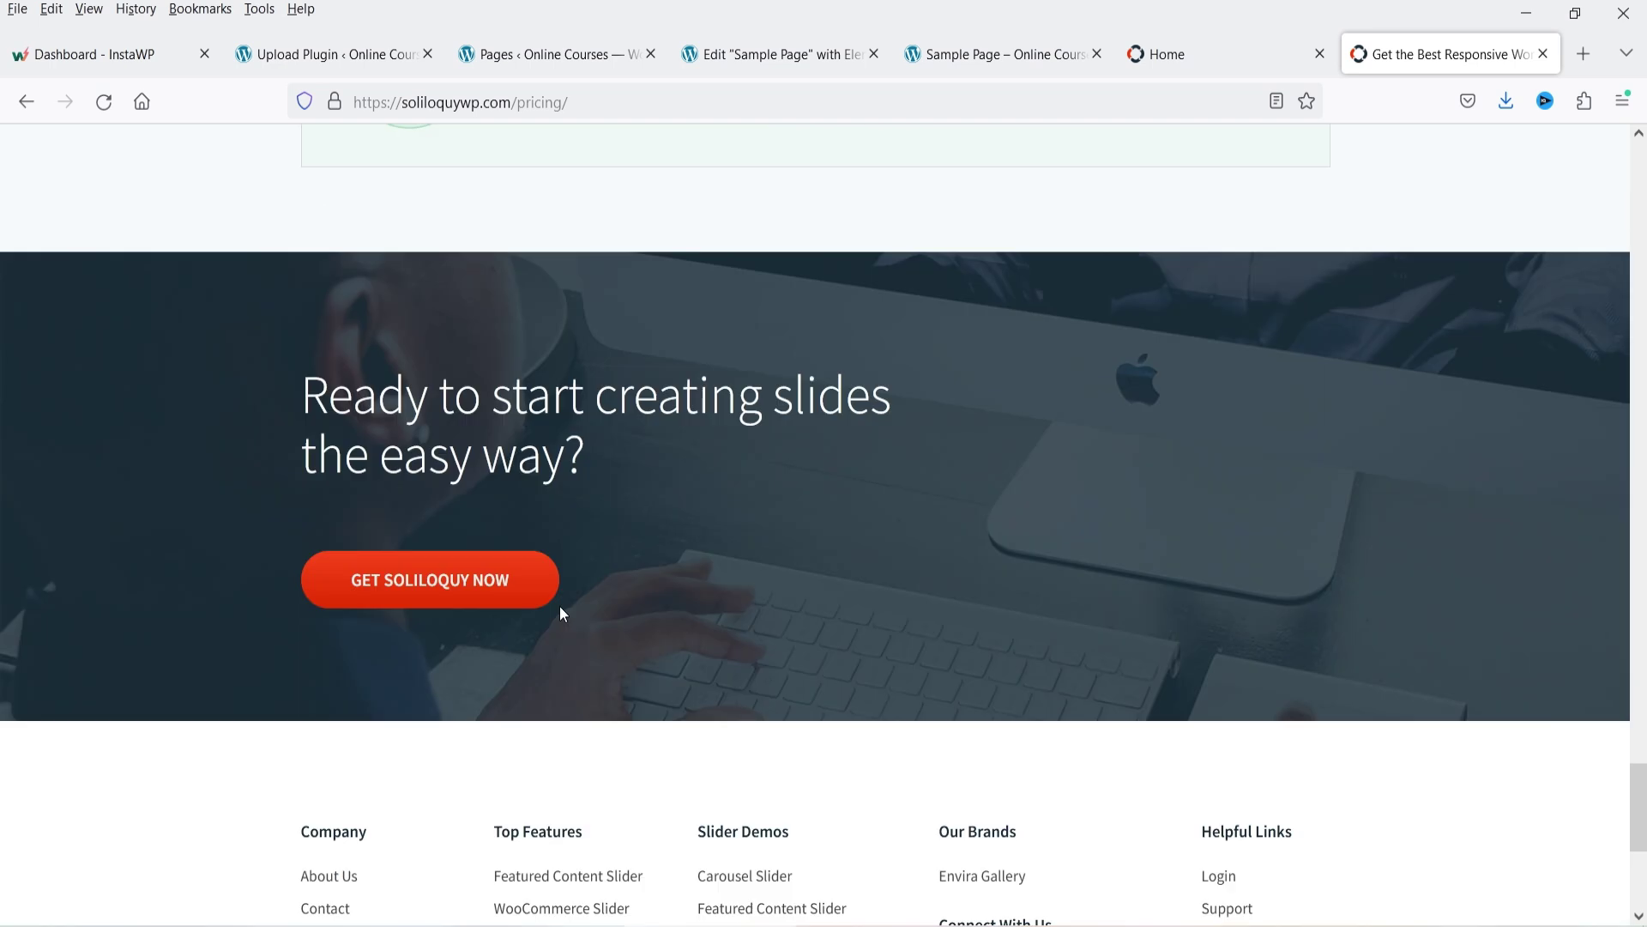
pyautogui.scroll(10, 553, 603)
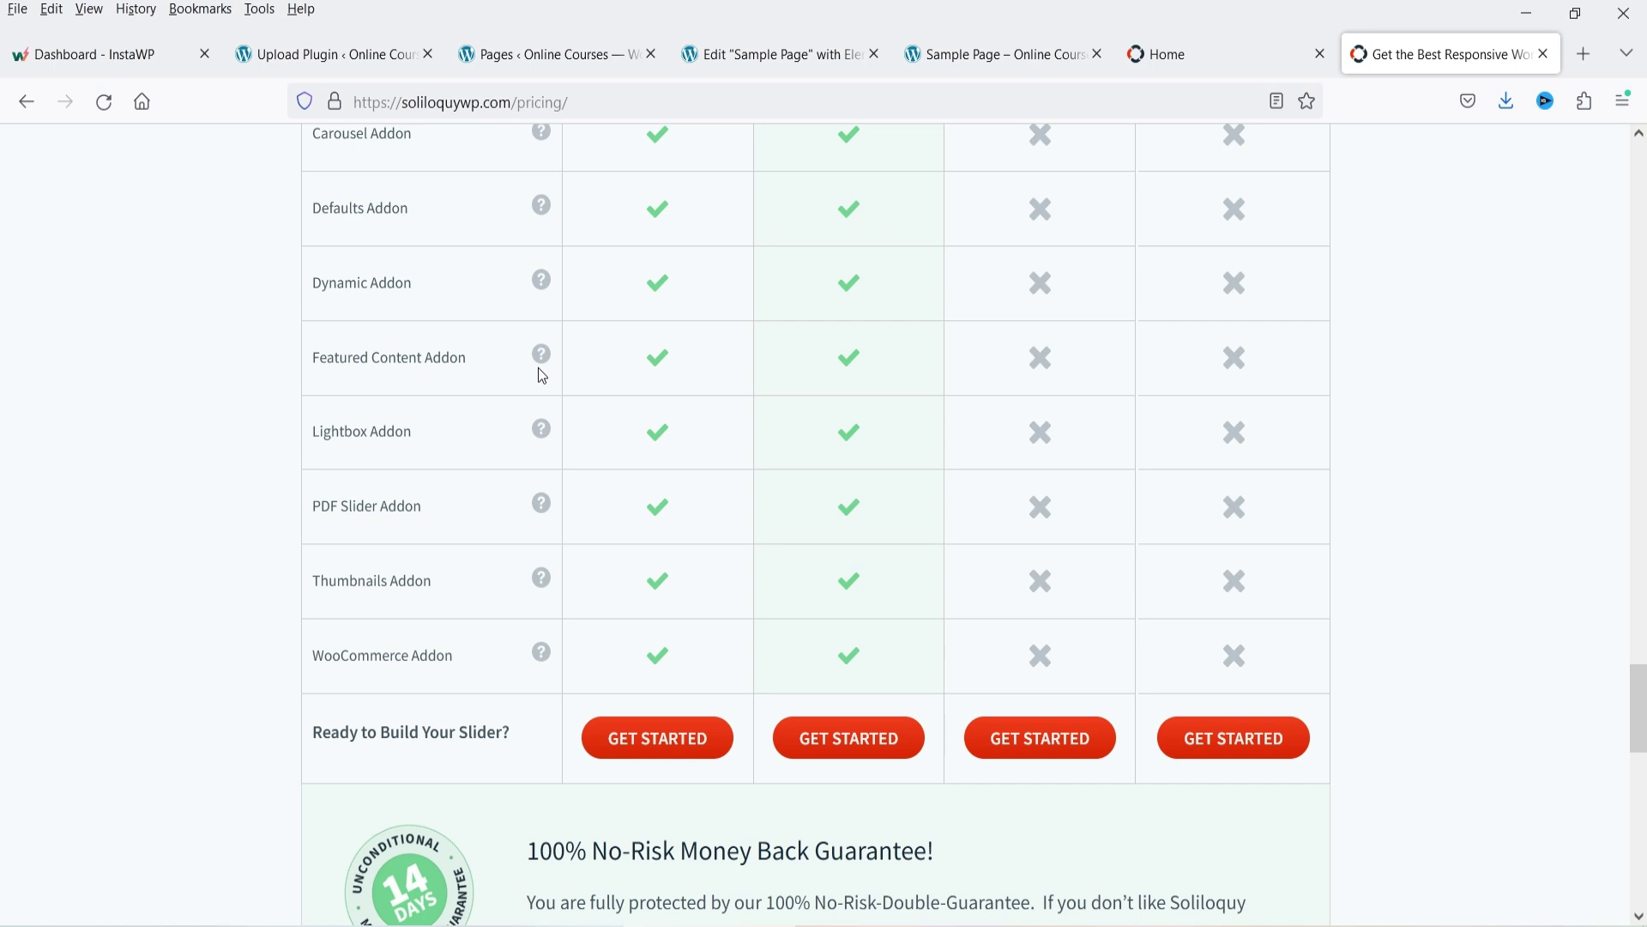
pyautogui.scroll(15, 403, 271)
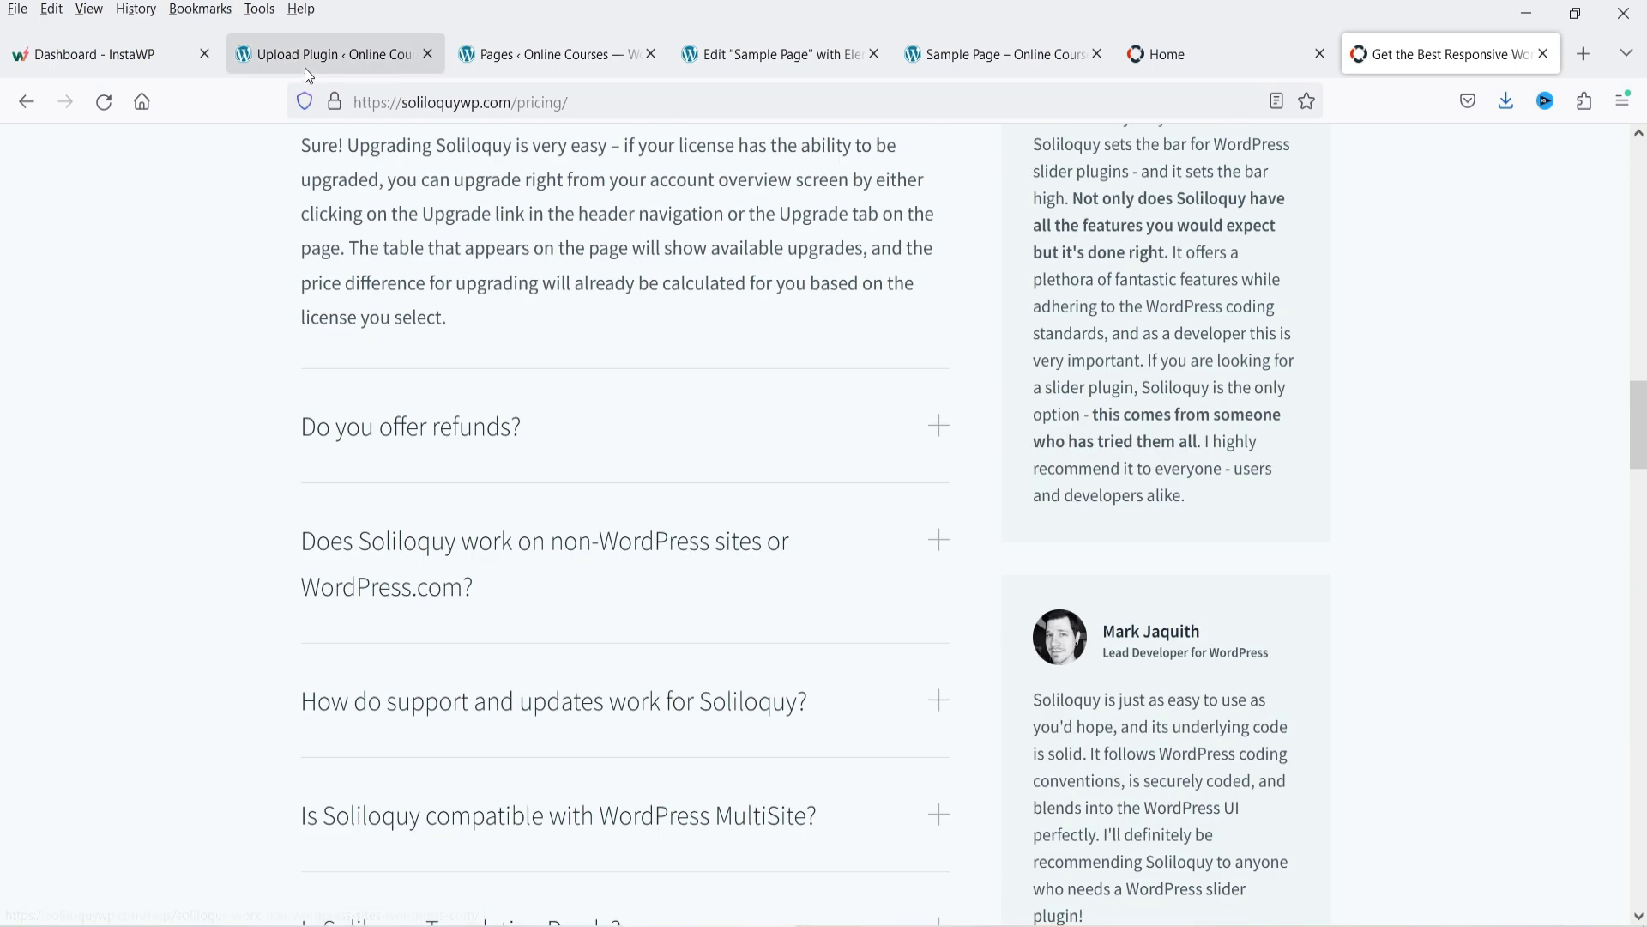
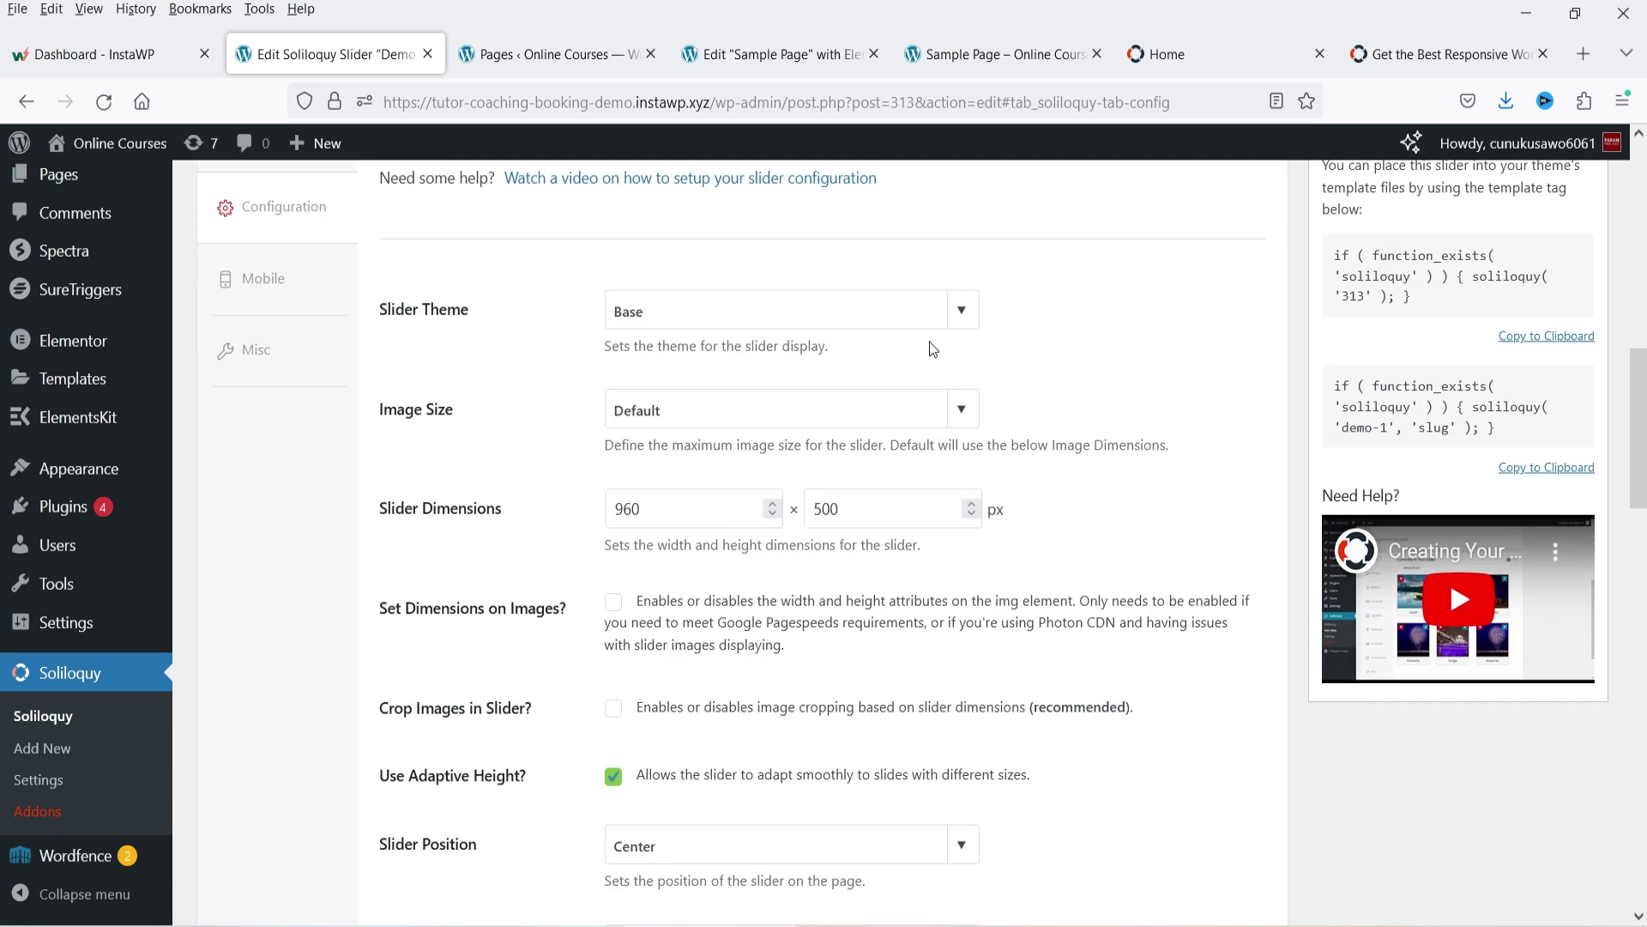
# Check the Demo 1 slider's theme choices and set its image size to Full Width.
pyautogui.click(962, 309)
pyautogui.click(962, 410)
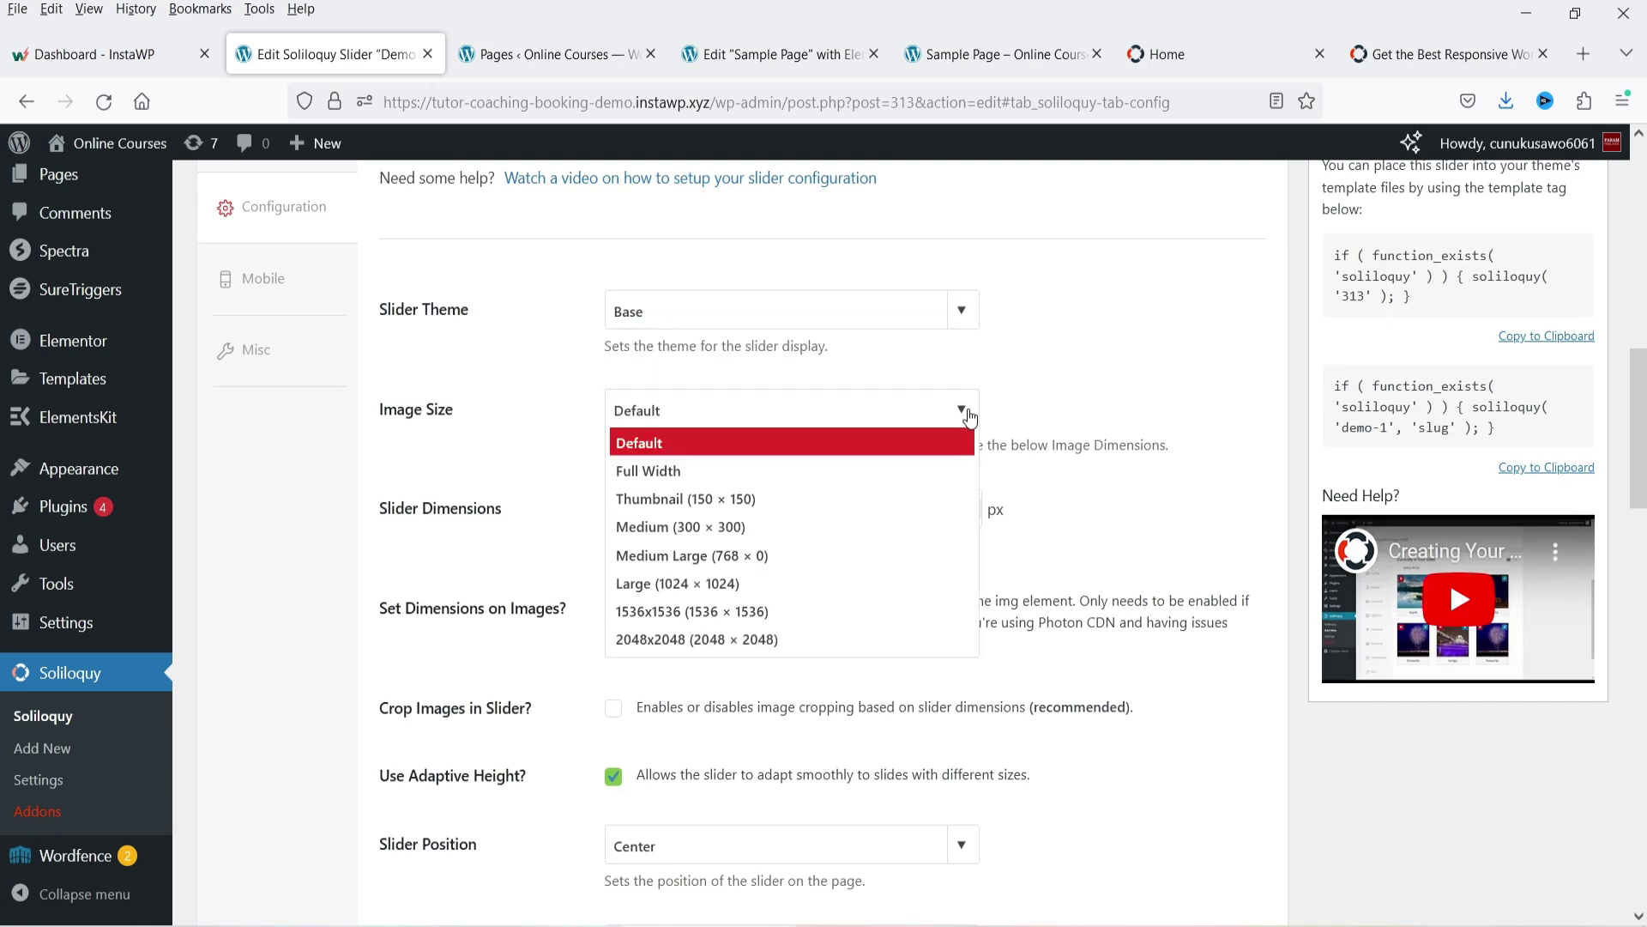
pyautogui.click(754, 476)
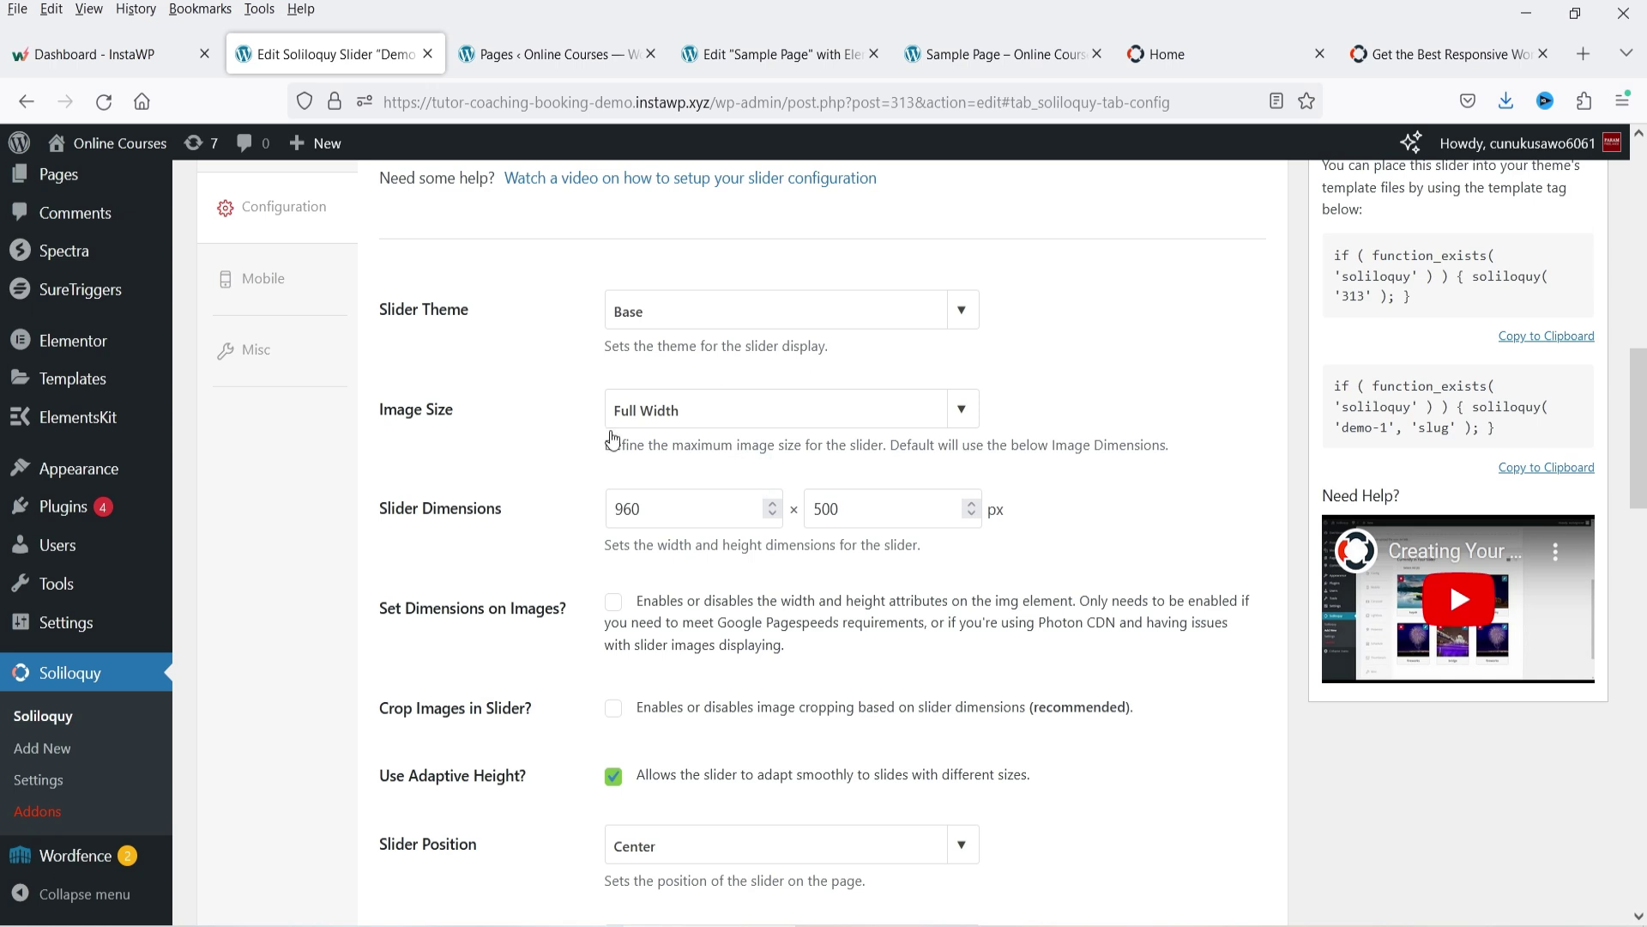
# Compare the slider's placement on the live Sample Page with the Slider Position options, keeping Center.
pyautogui.scroll(-3, 889, 524)
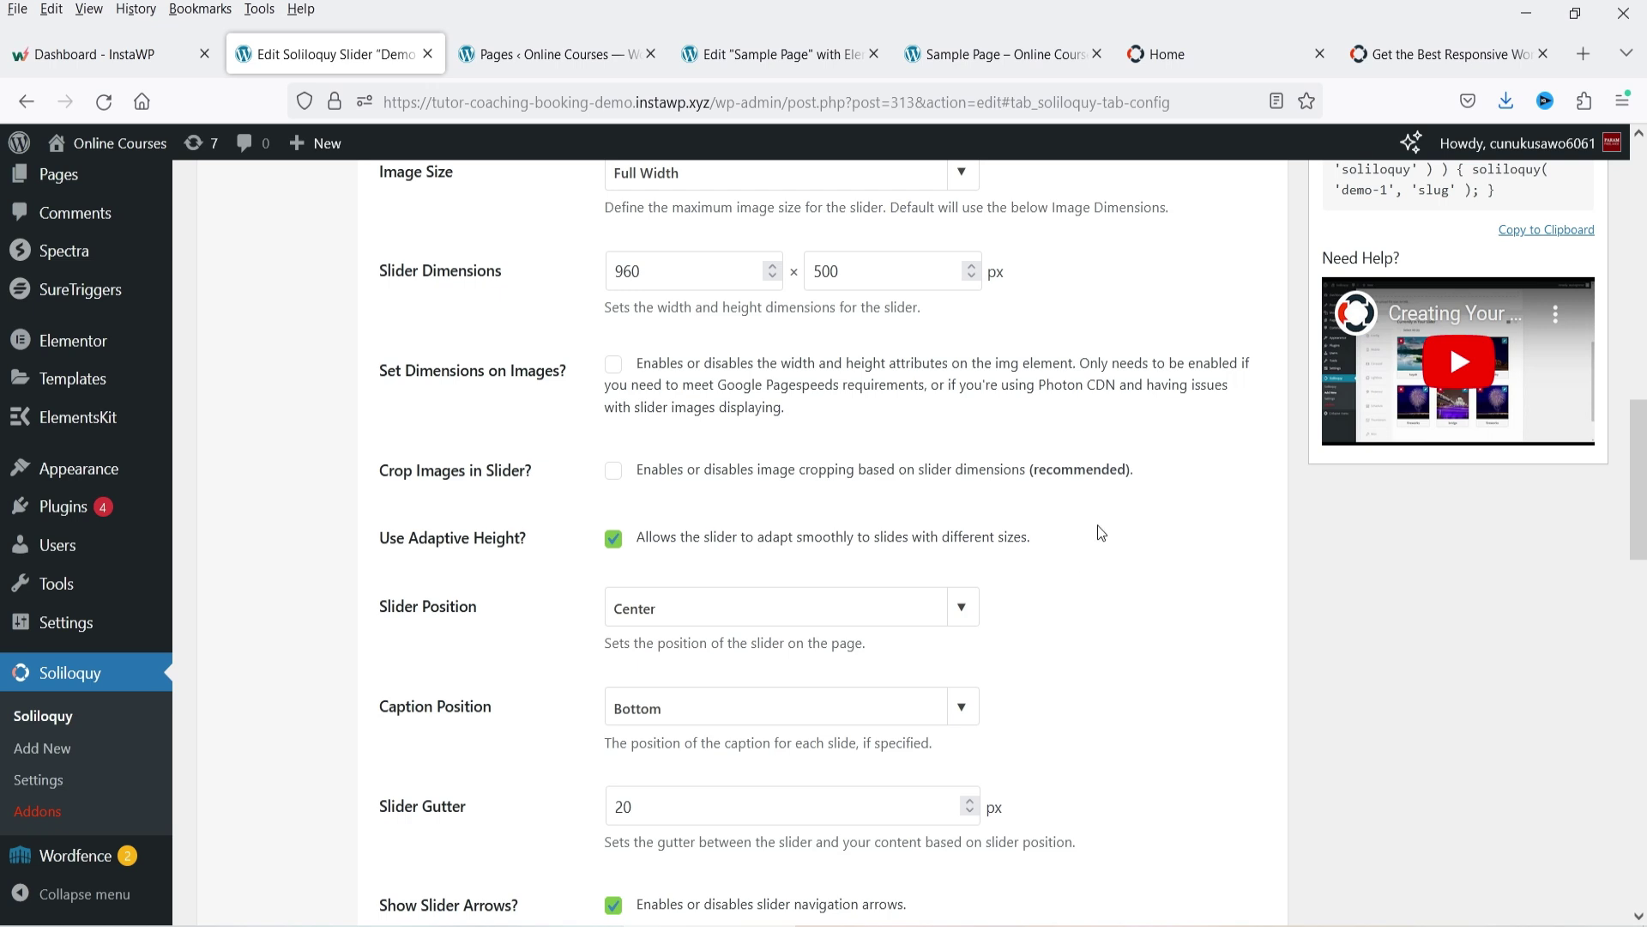
pyautogui.scroll(-3, 1102, 533)
pyautogui.click(987, 54)
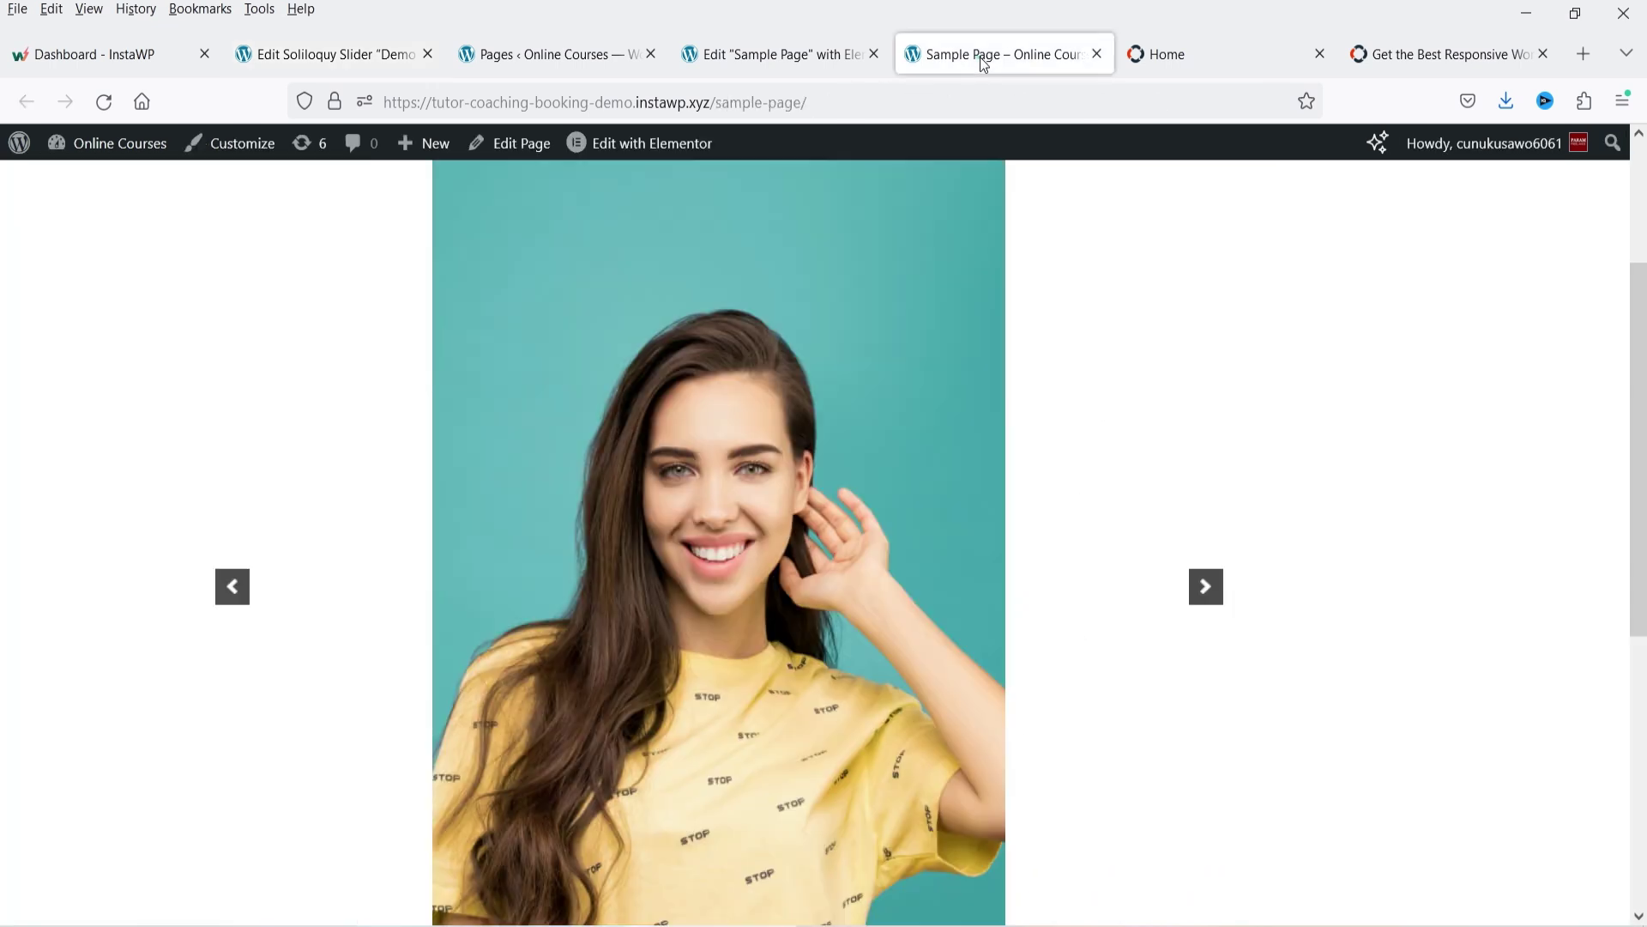
pyautogui.click(324, 55)
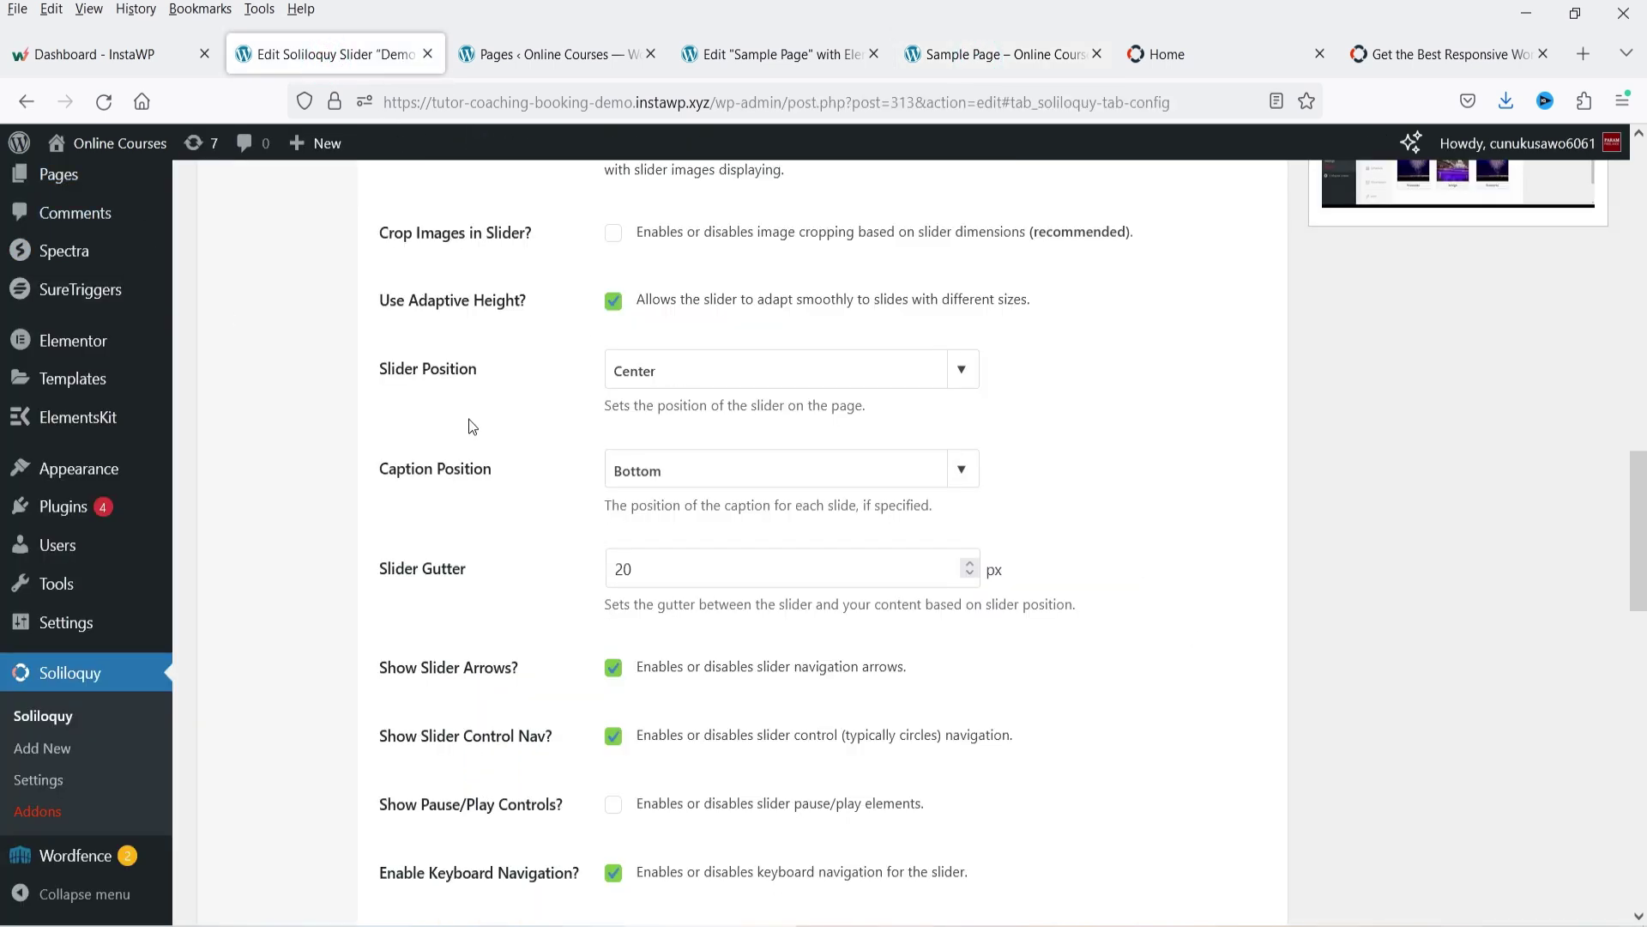
pyautogui.click(738, 379)
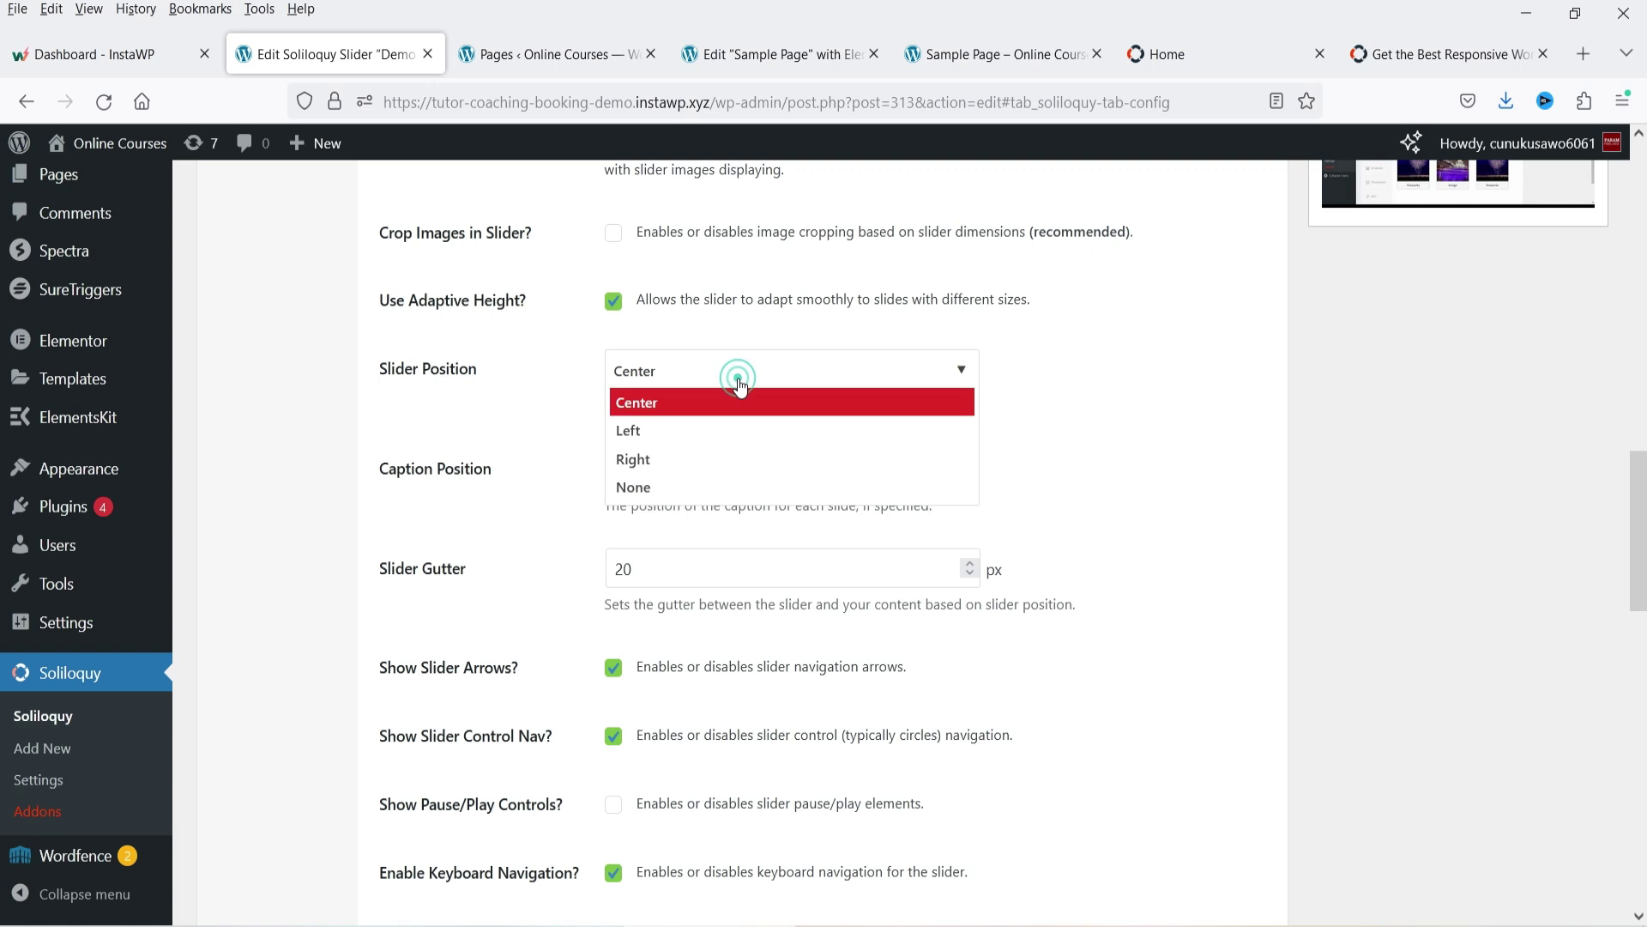
pyautogui.click(738, 379)
pyautogui.click(738, 379)
pyautogui.click(738, 379)
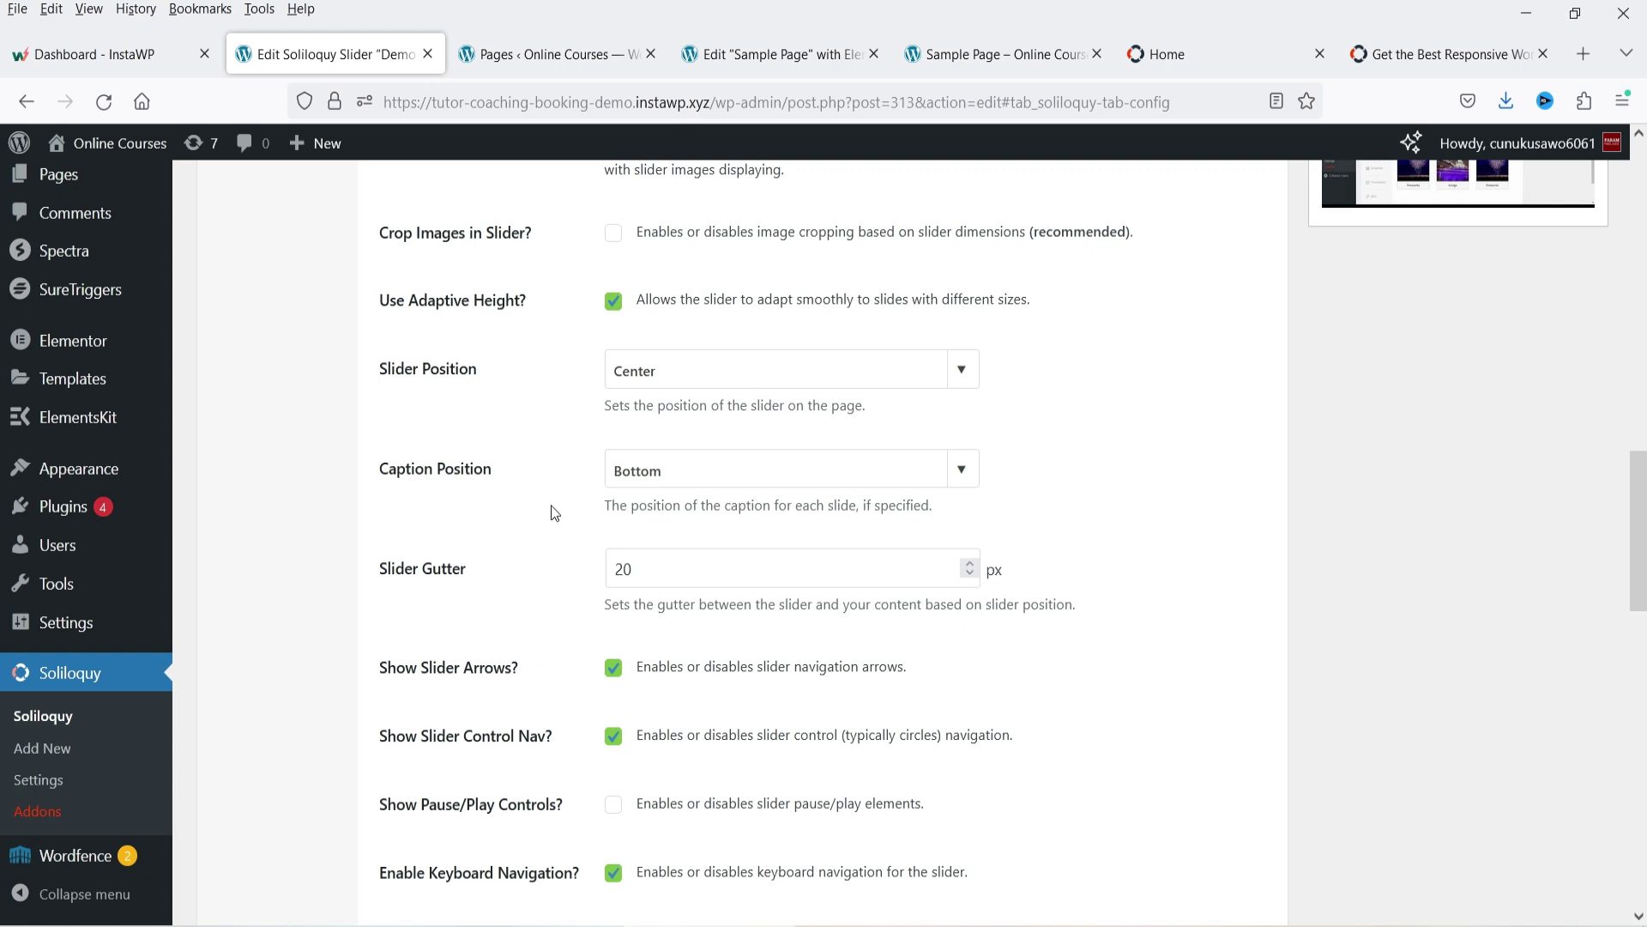
# Enable the pause/play controls for the Demo 1 slider and review the remaining navigation and transition settings.
pyautogui.scroll(-2, 542, 496)
pyautogui.scroll(-4, 461, 472)
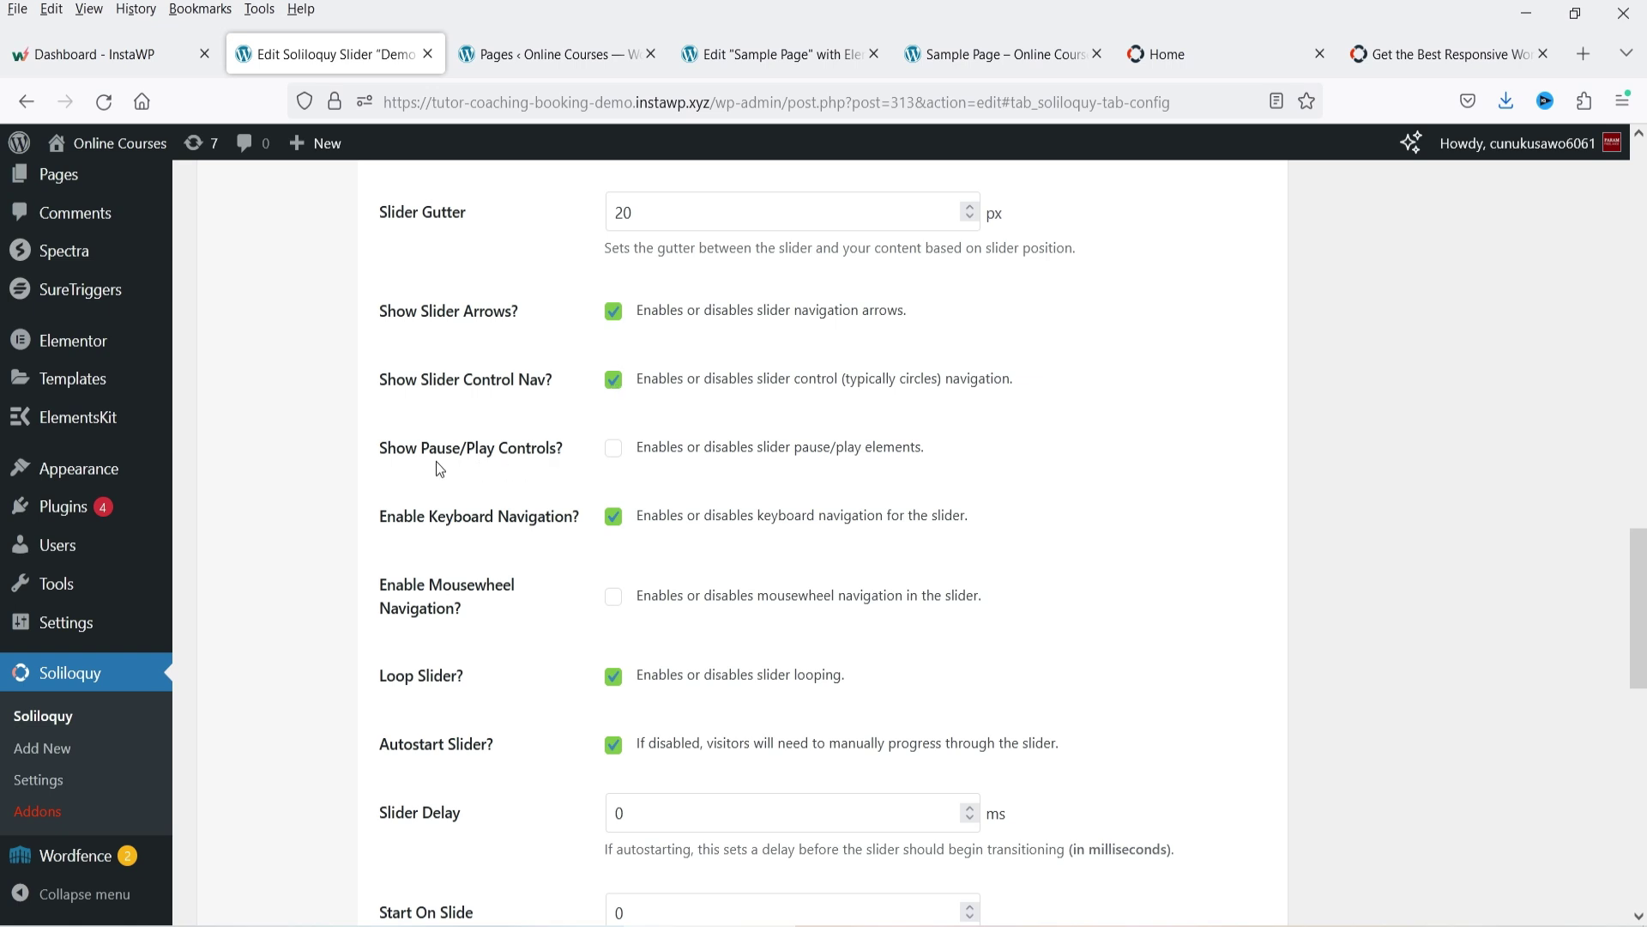
pyautogui.click(612, 451)
pyautogui.scroll(-2, 488, 497)
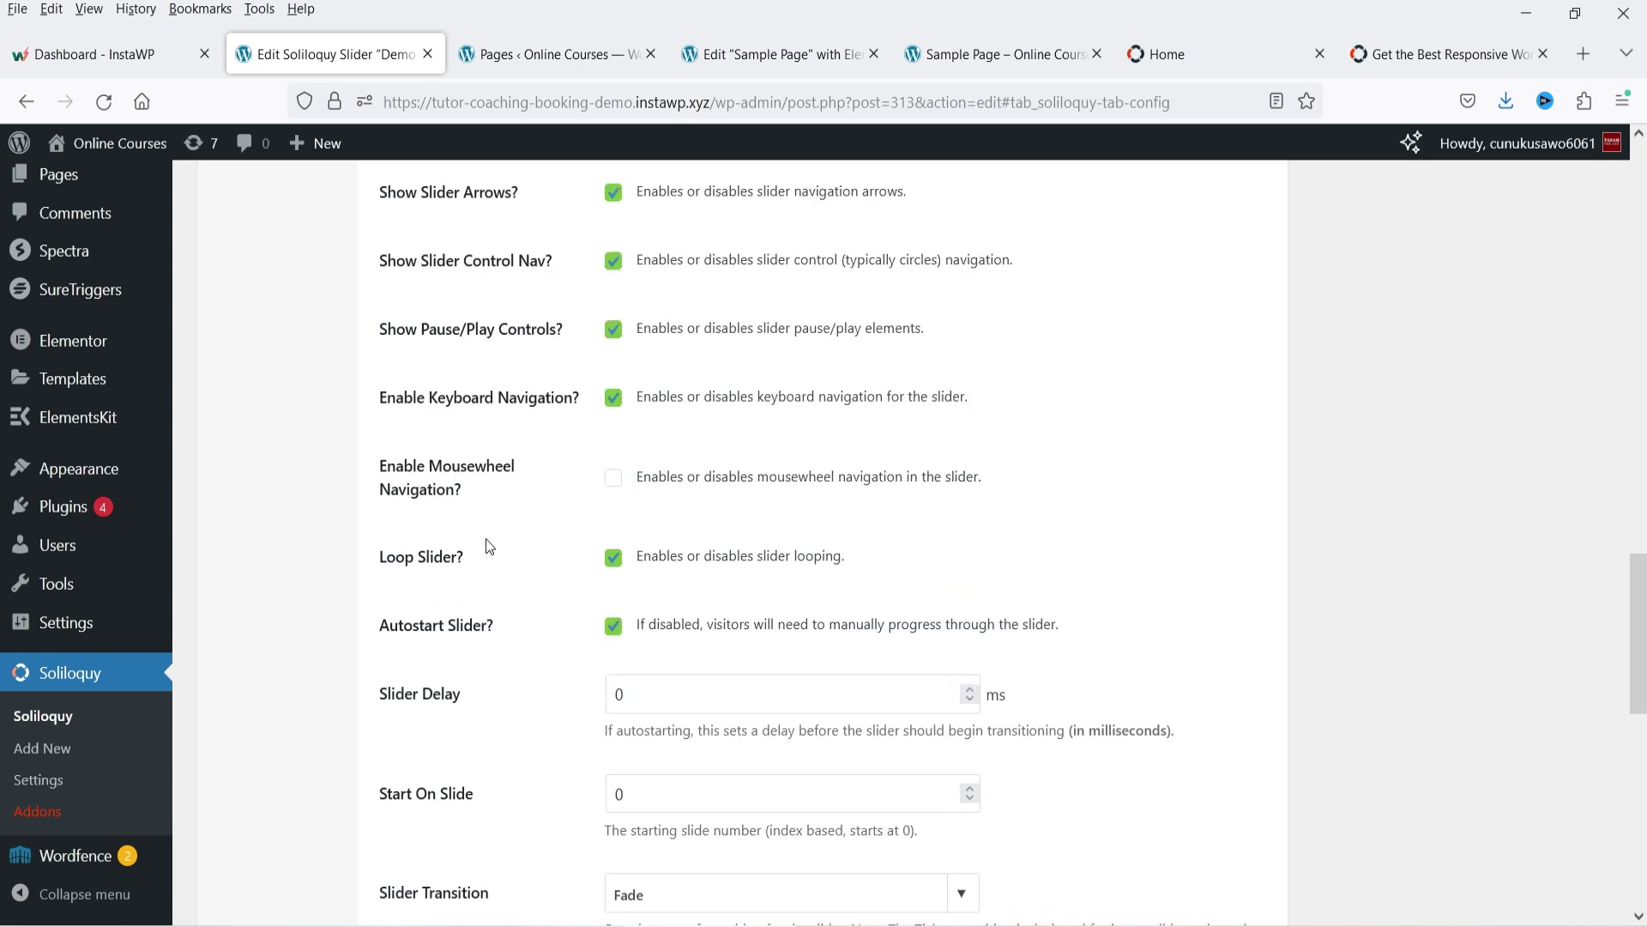
pyautogui.scroll(-4, 490, 571)
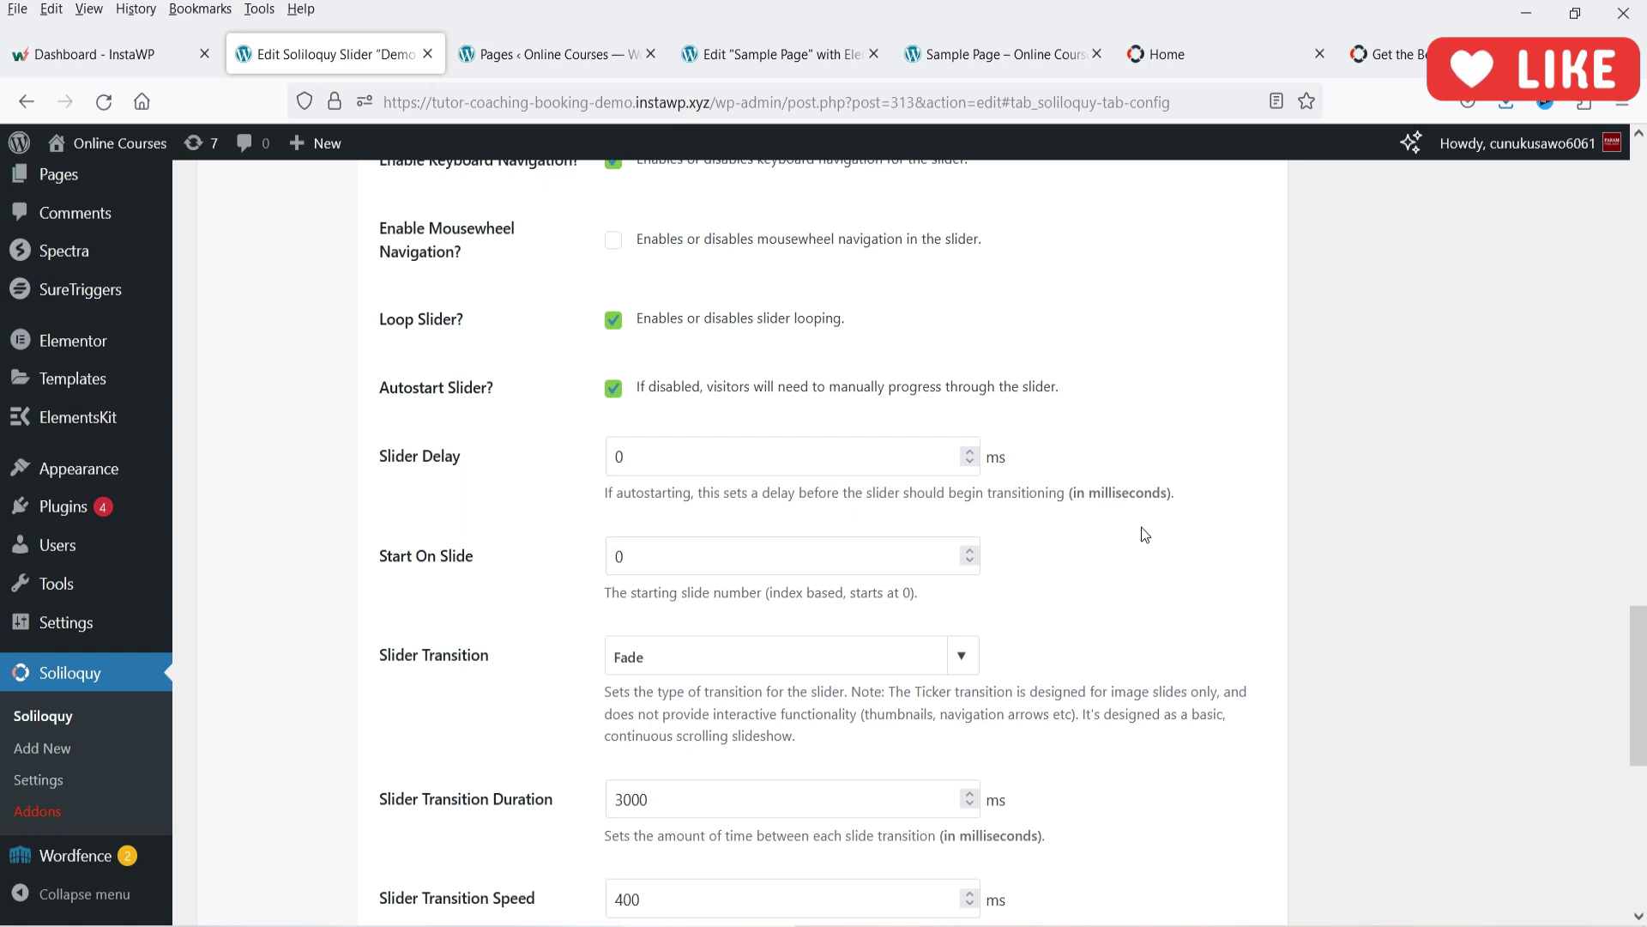
# Review the rest of the Demo 1 slider's configuration settings and update the slider to save them.
pyautogui.scroll(-5, 525, 583)
pyautogui.scroll(15, 532, 661)
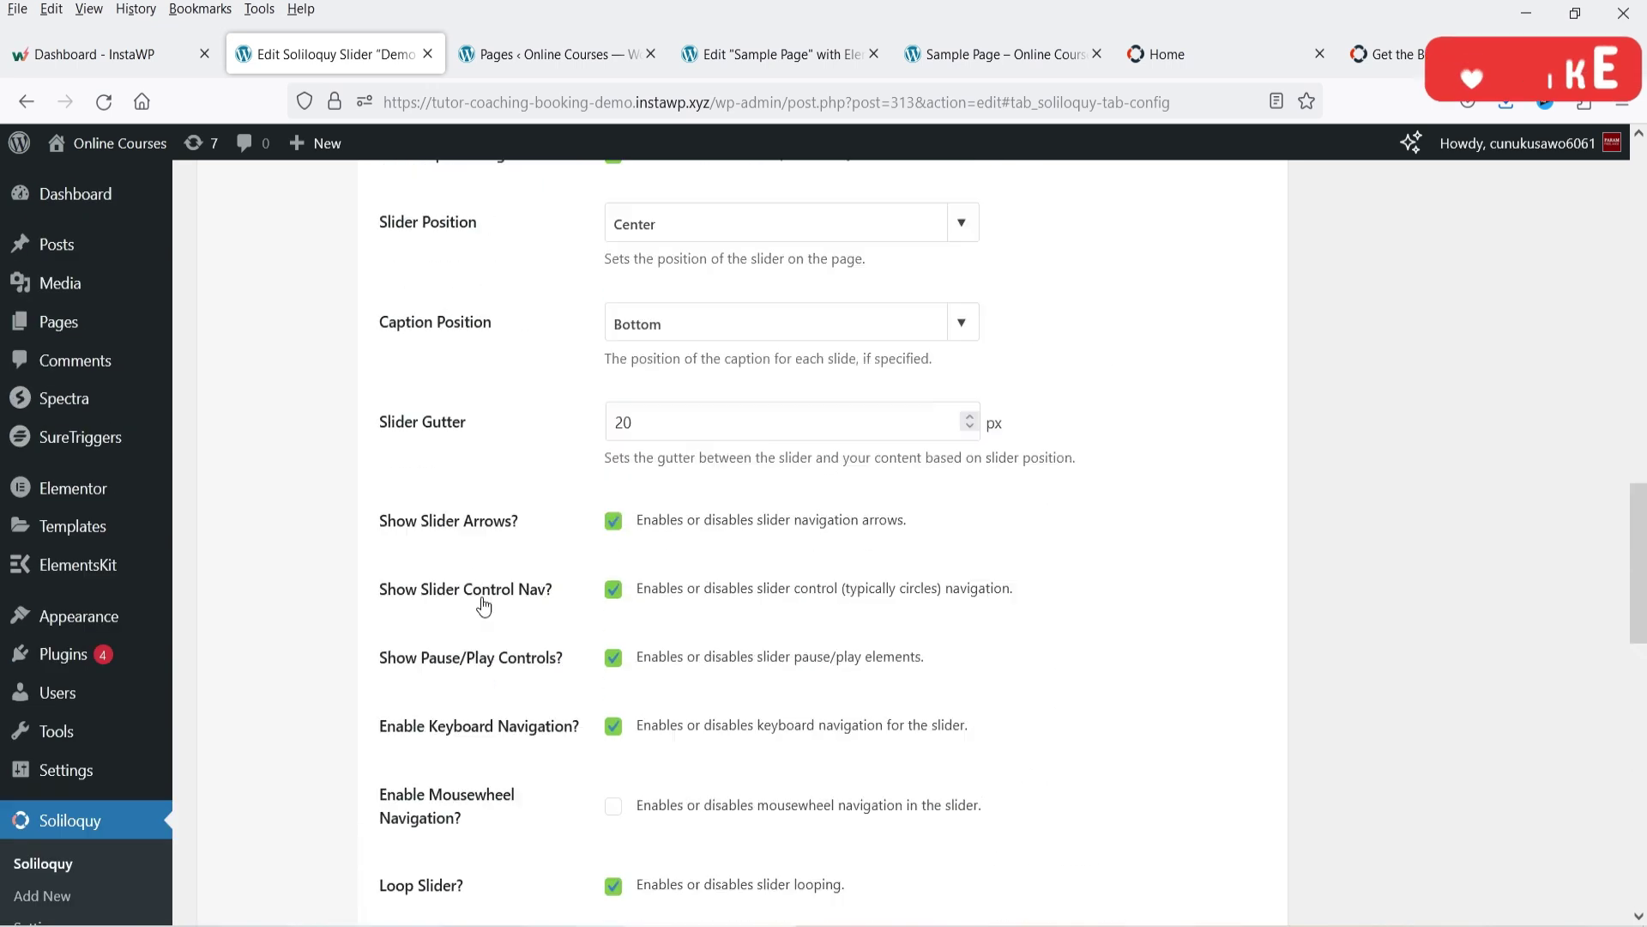
pyautogui.click(1559, 208)
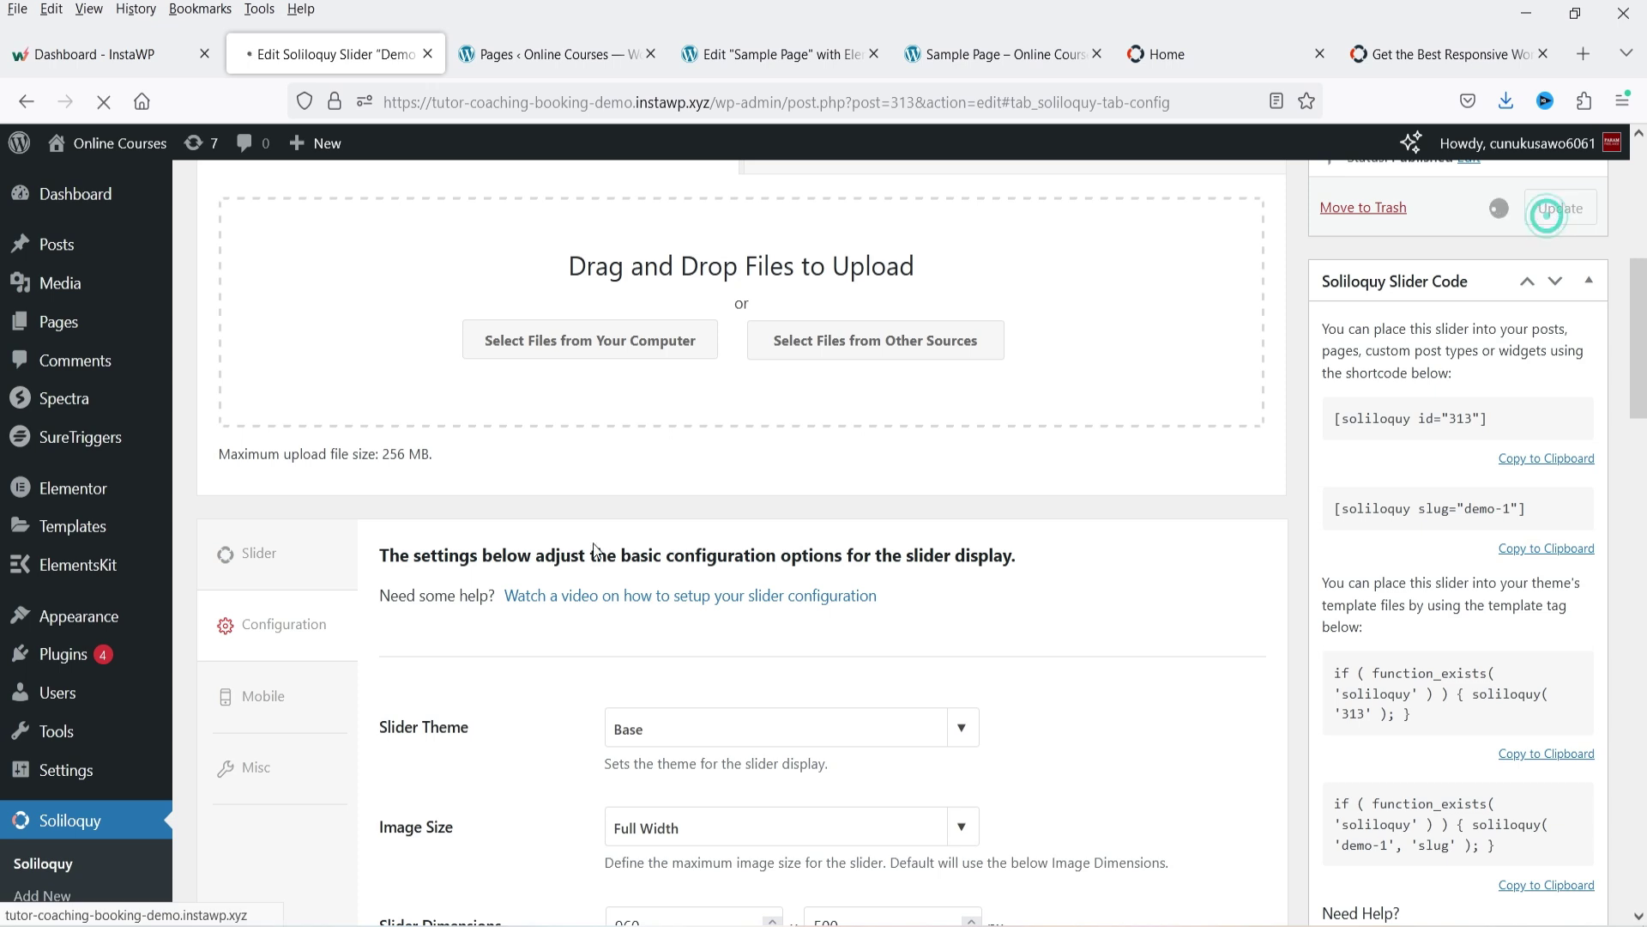
pyautogui.scroll(-3, 574, 464)
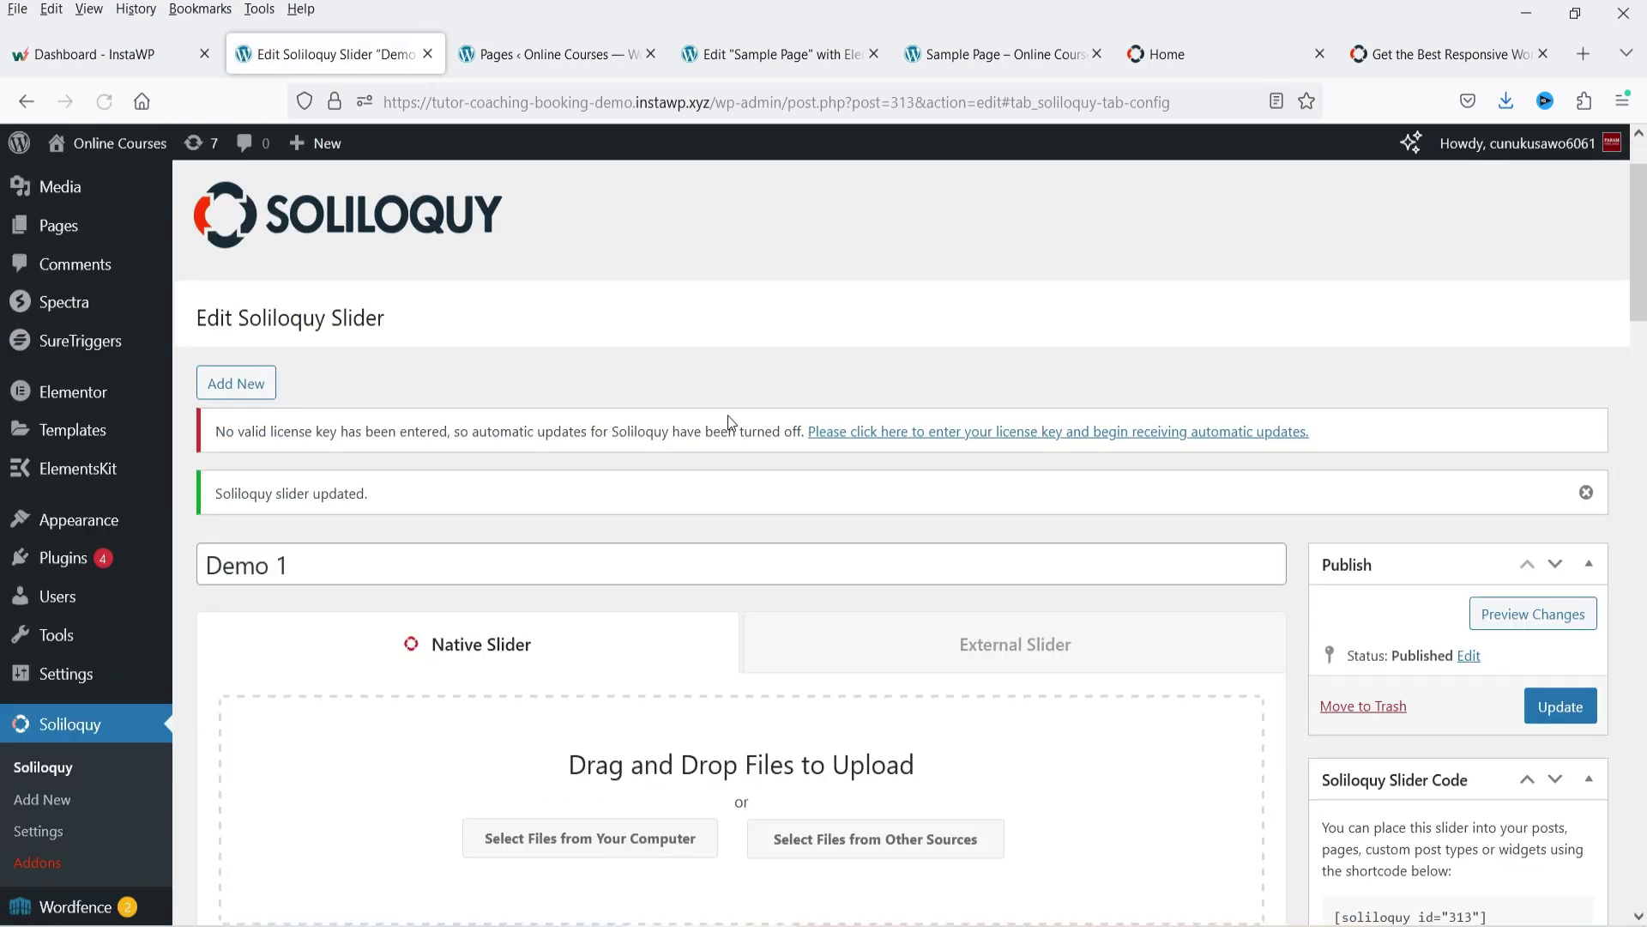
pyautogui.click(852, 710)
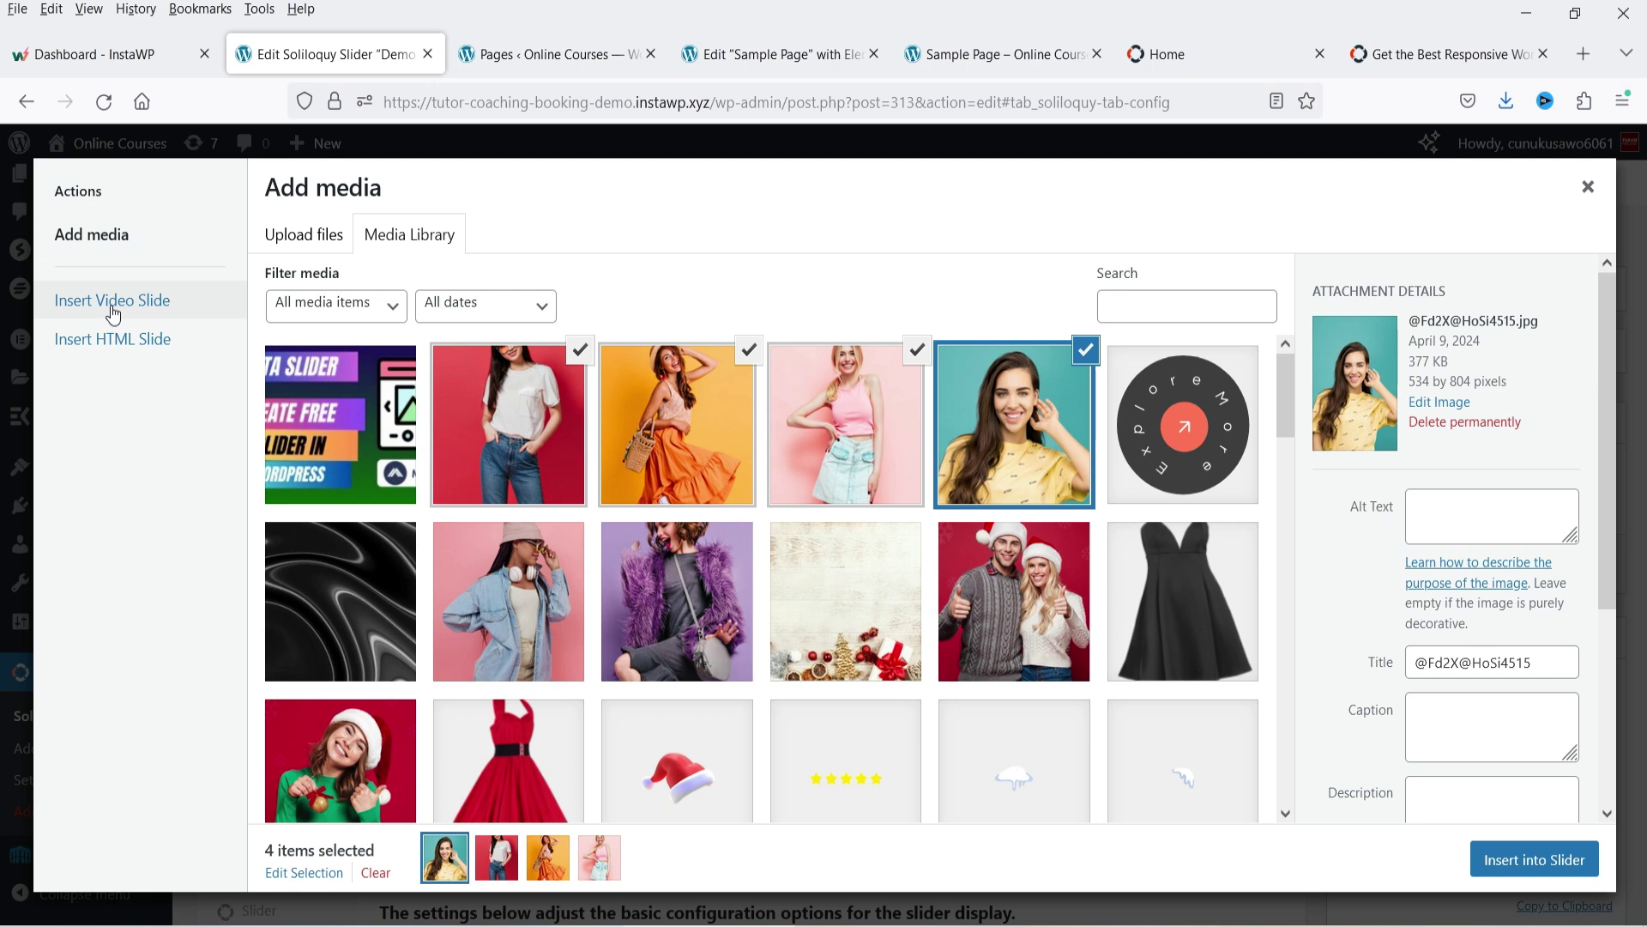
pyautogui.click(113, 302)
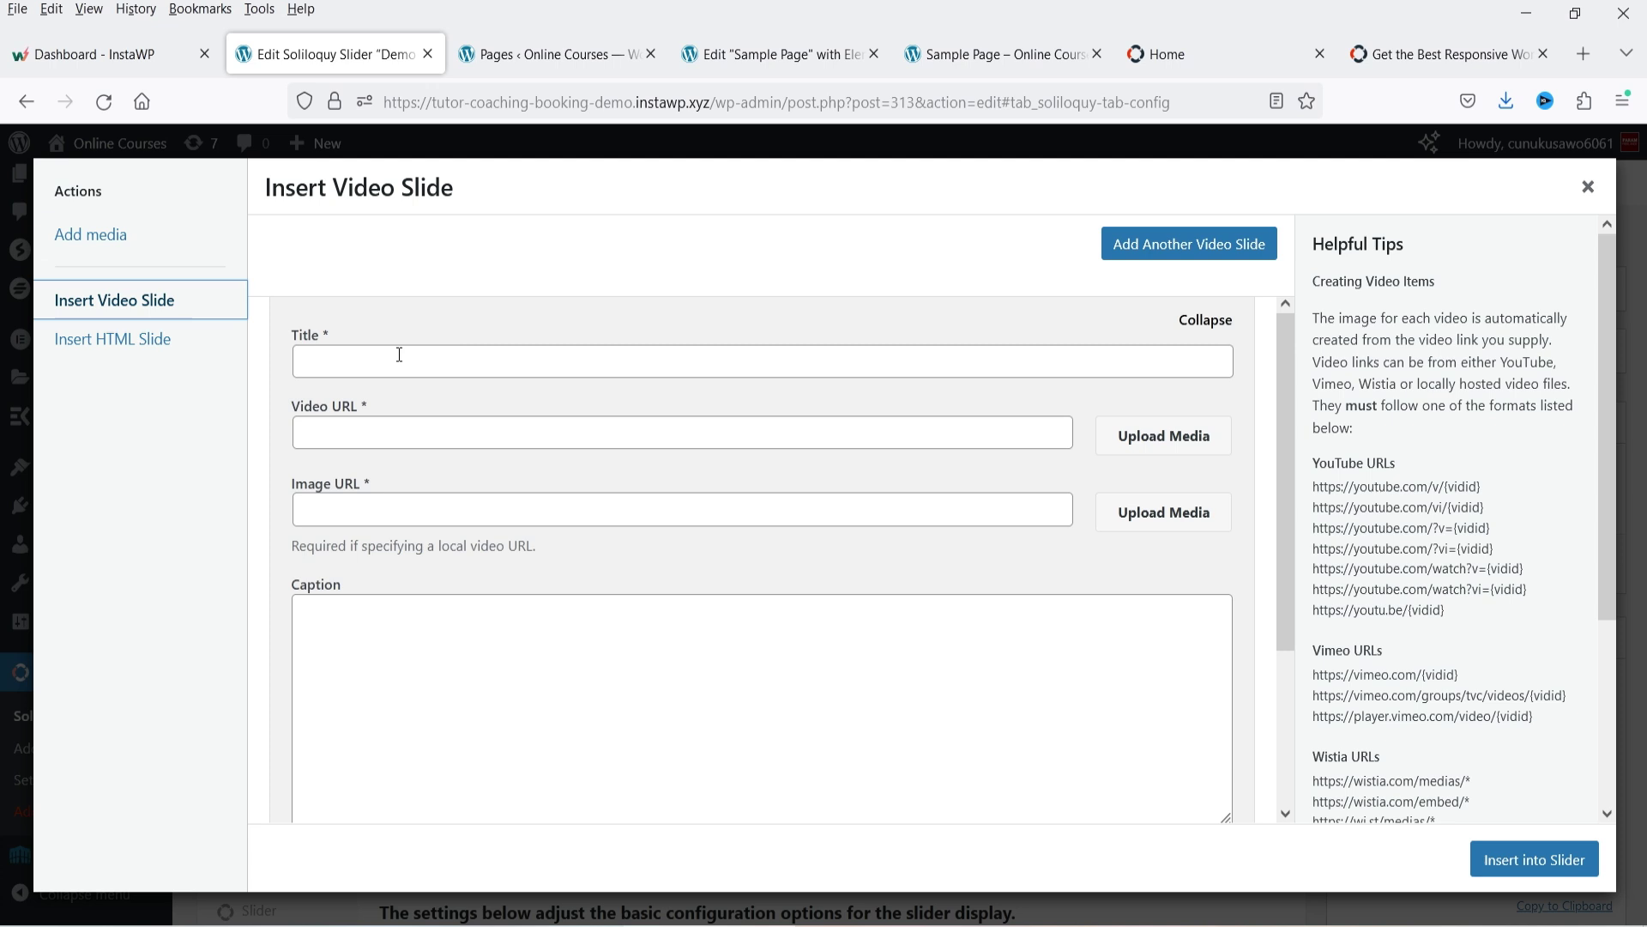
pyautogui.click(369, 362)
pyautogui.write('Depicter Plugin Tutorial')
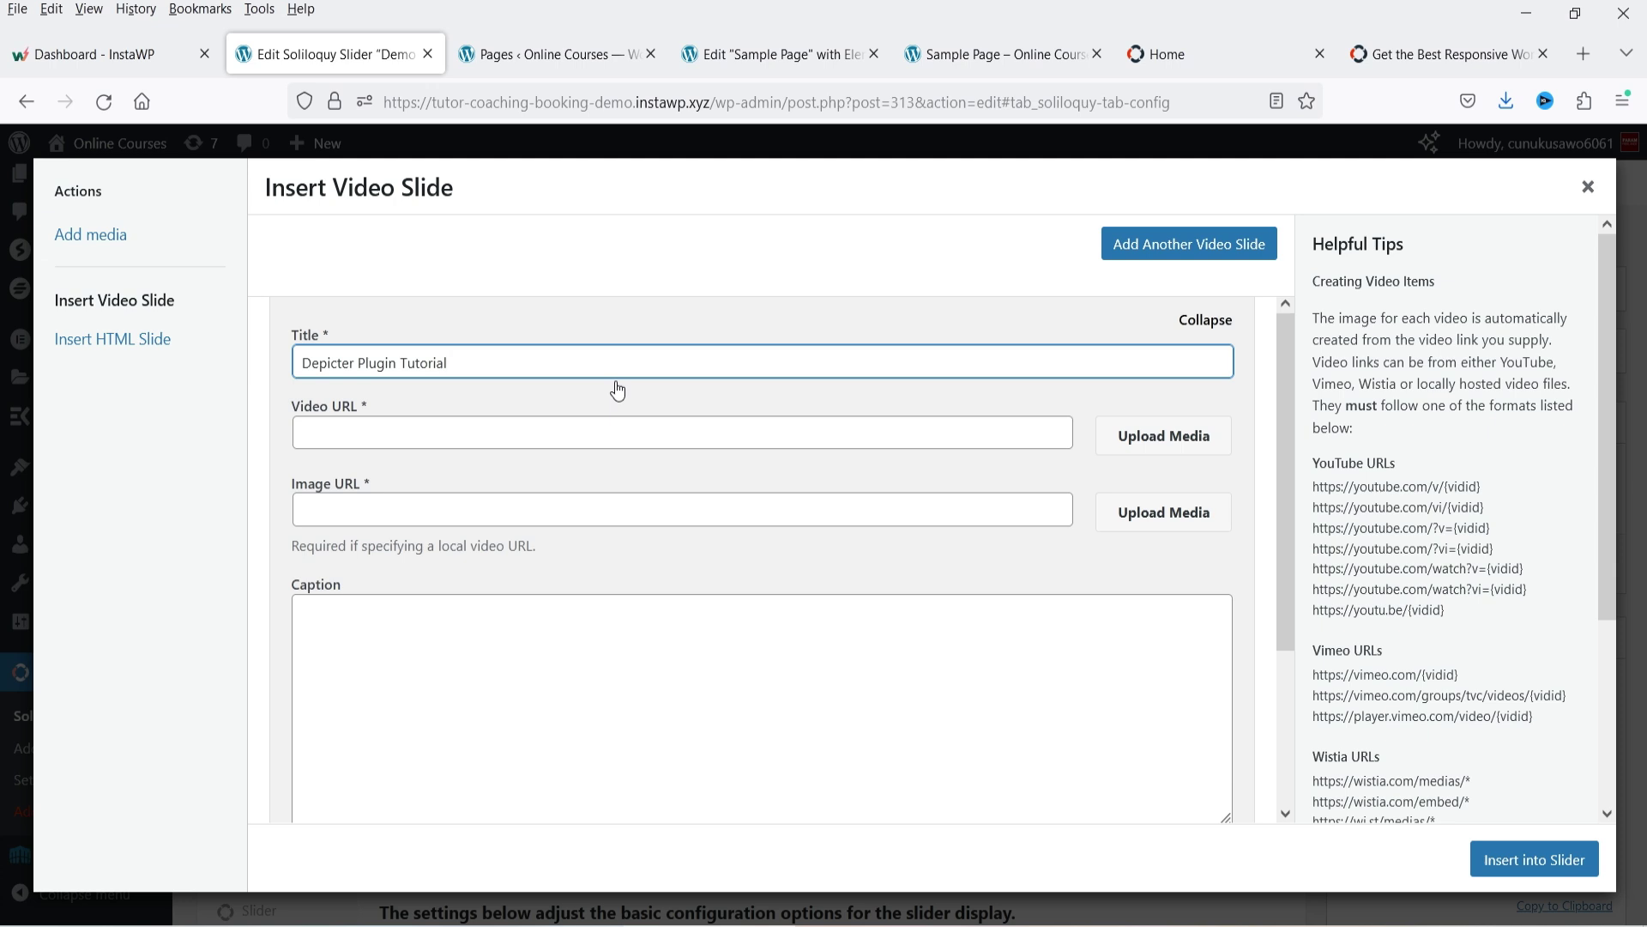
pyautogui.click(378, 431)
pyautogui.write('https://youtu.be/wAdXfhO17fU')
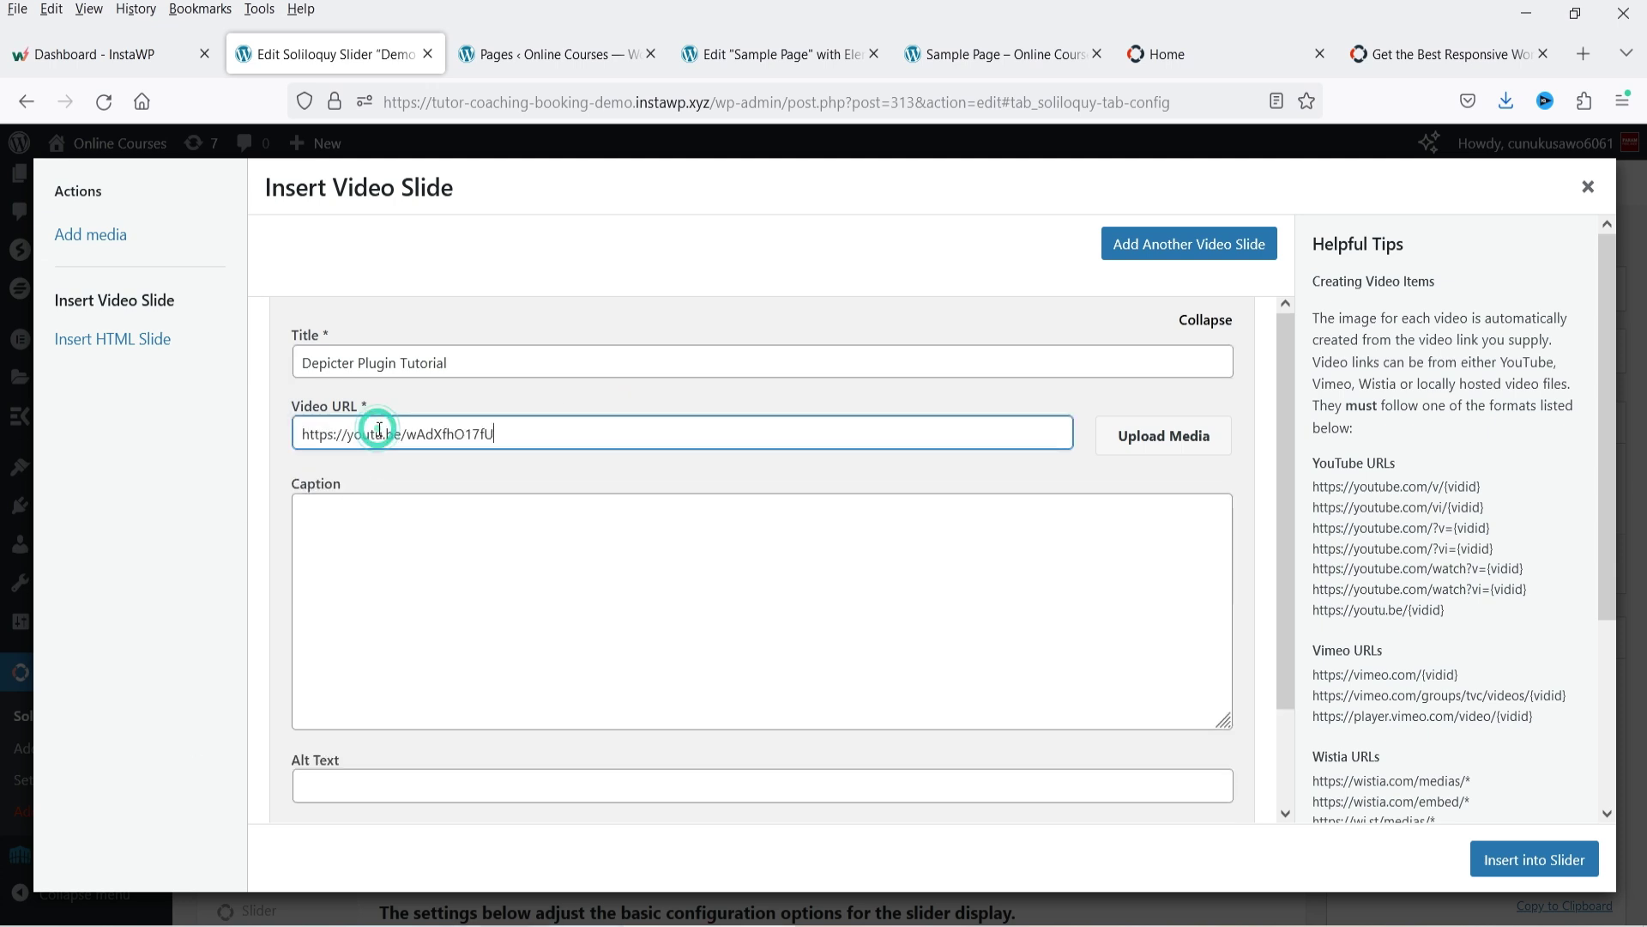
# Leave the video slide's caption and alt text empty and insert the slide into the Demo 1 slider.
pyautogui.click(518, 589)
pyautogui.scroll(-1, 471, 477)
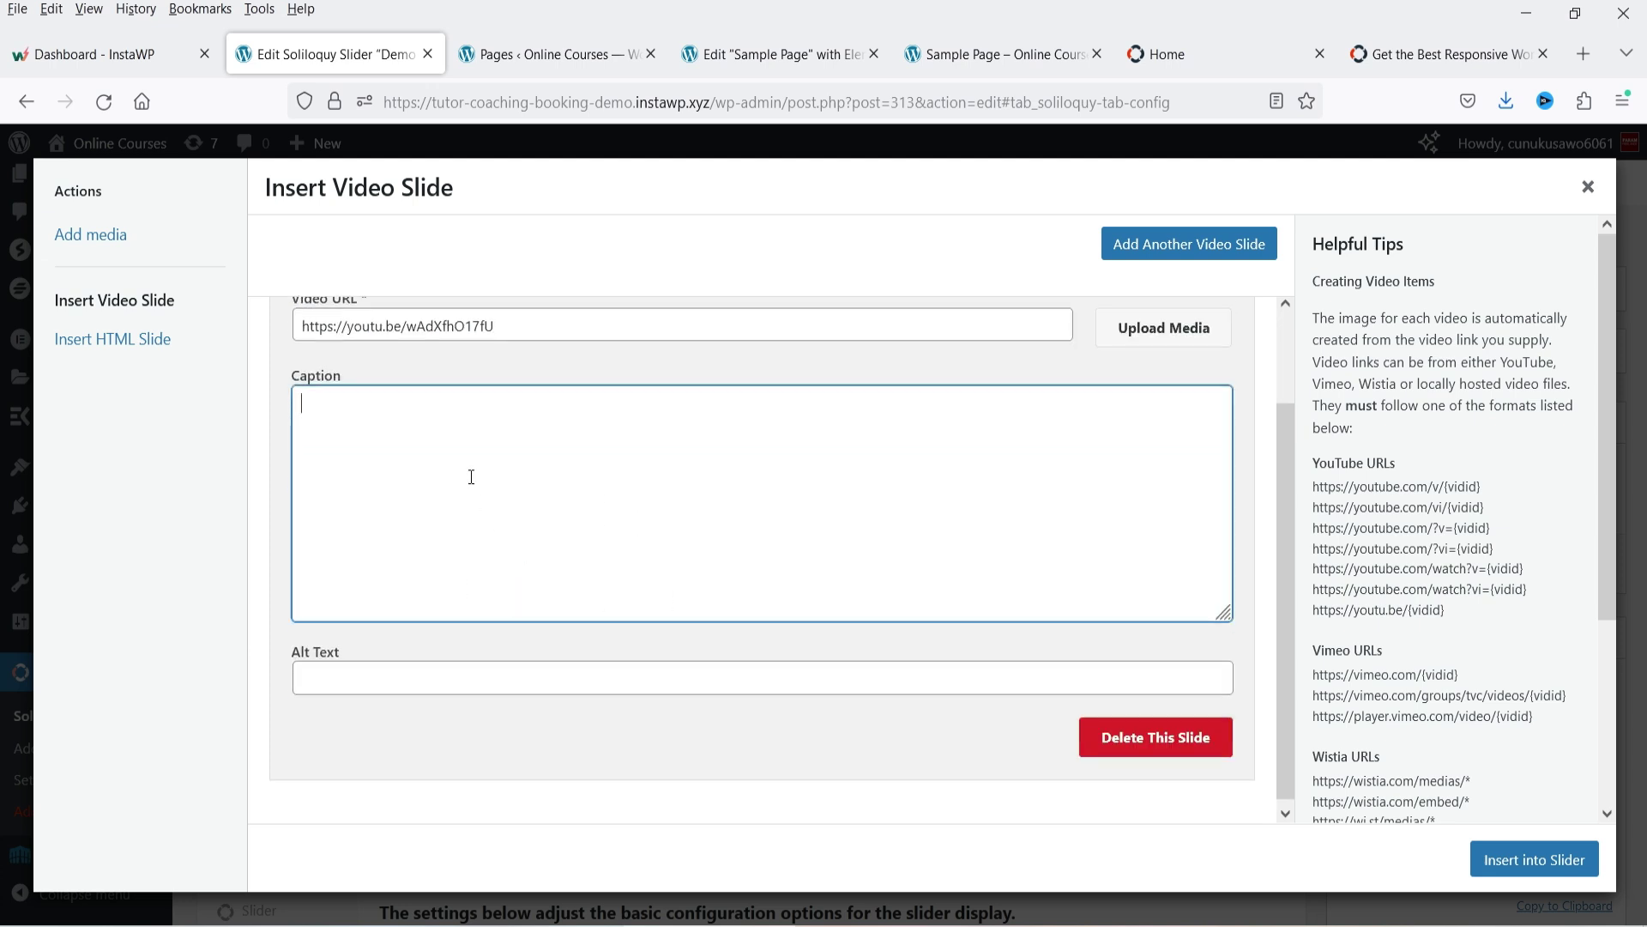
pyautogui.click(389, 676)
pyautogui.click(530, 460)
pyautogui.scroll(1, 582, 419)
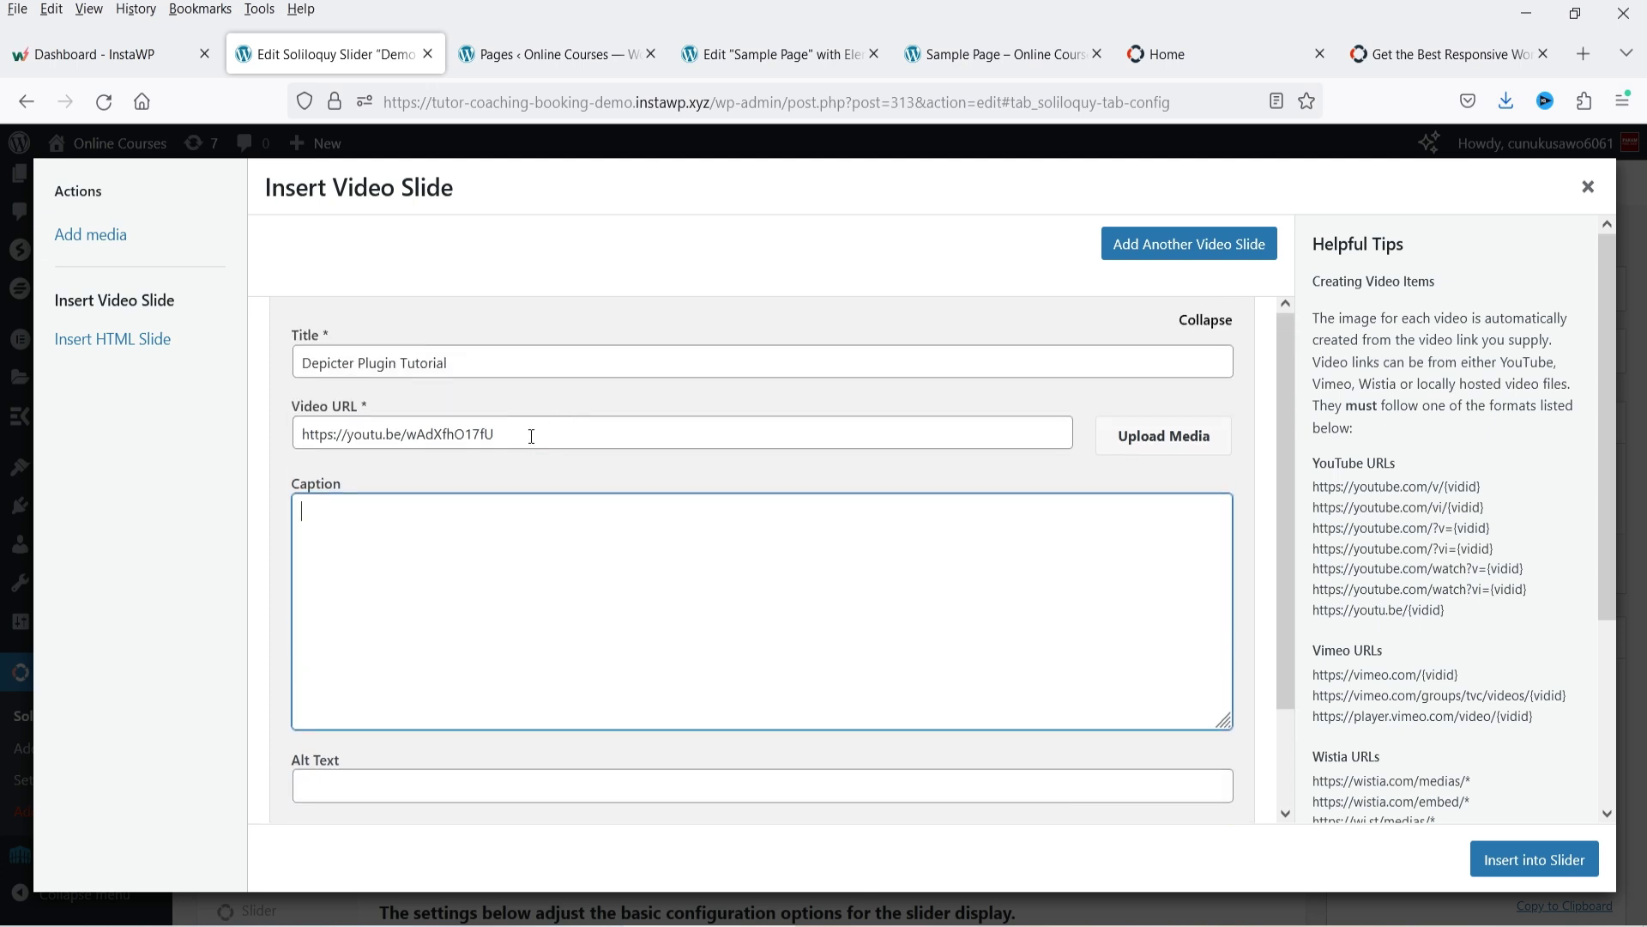
pyautogui.click(1517, 860)
# Check the video slide among the Demo 1 slider's current slides and update the slider.
pyautogui.scroll(-7, 1187, 599)
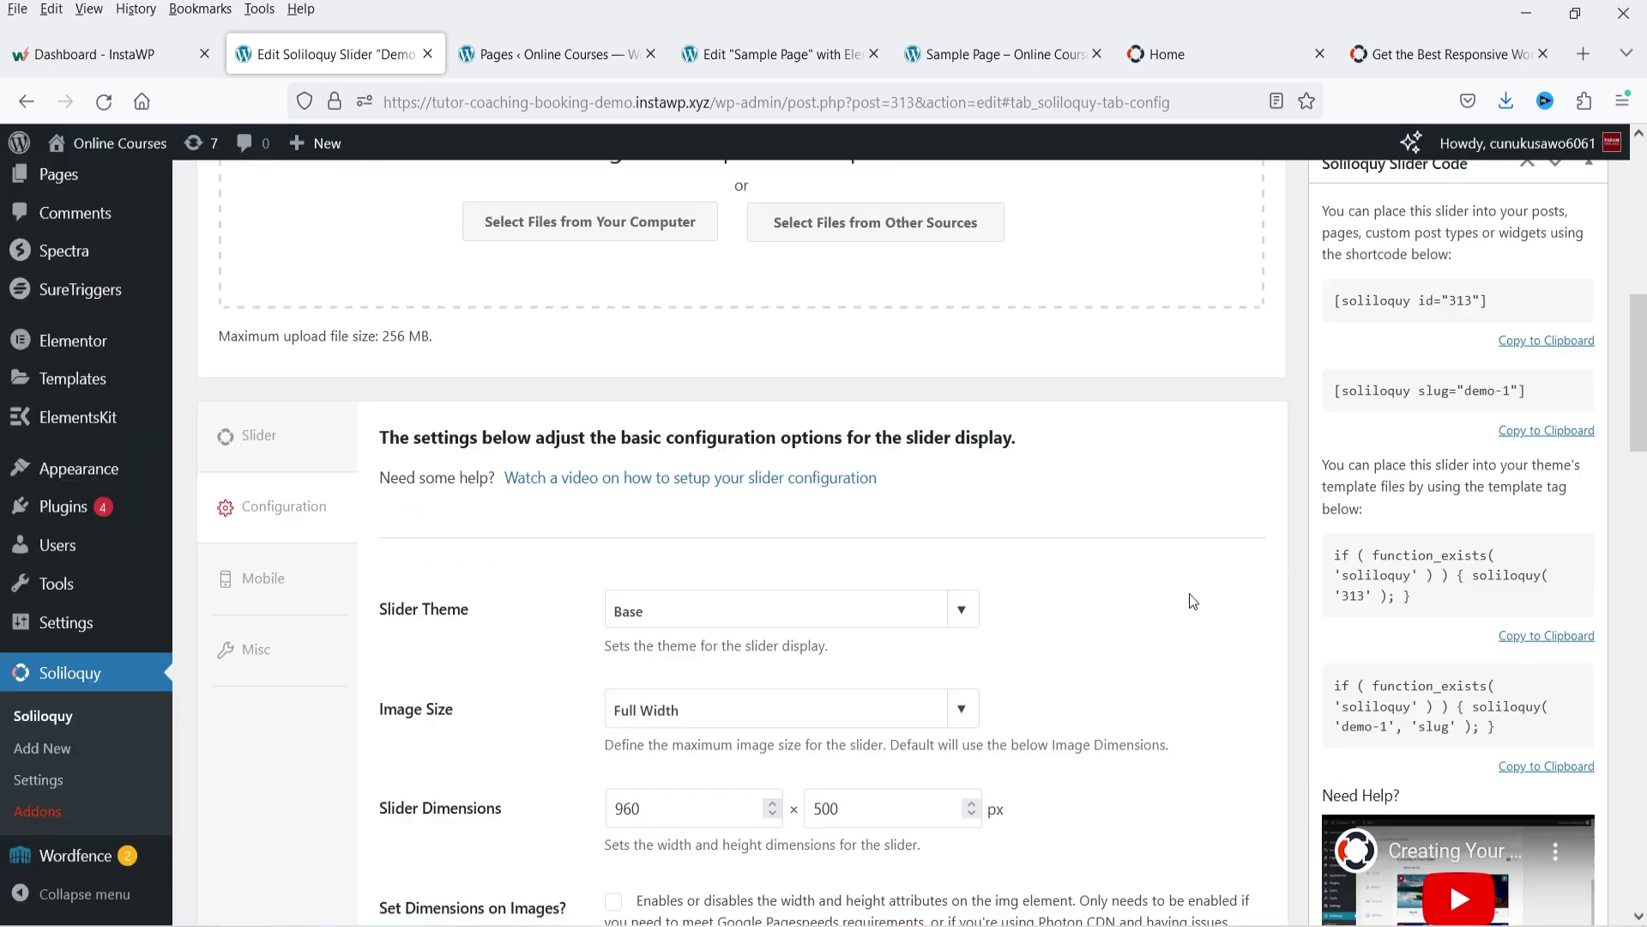
pyautogui.scroll(1, 235, 578)
pyautogui.click(237, 572)
pyautogui.scroll(-2, 1056, 453)
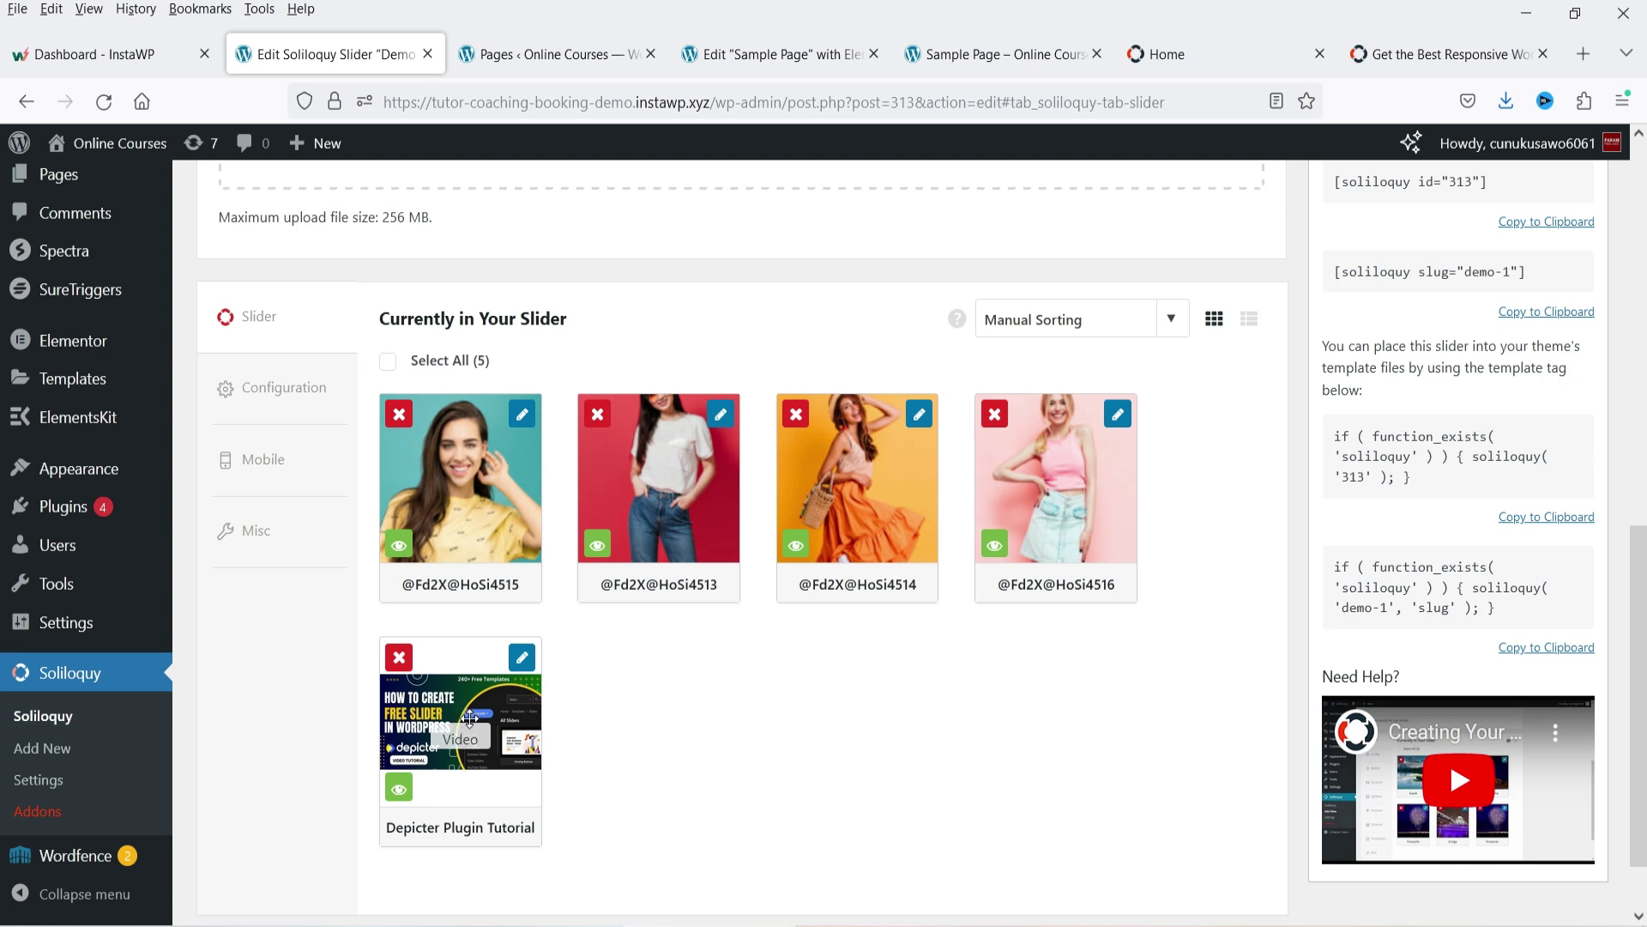
pyautogui.click(1635, 434)
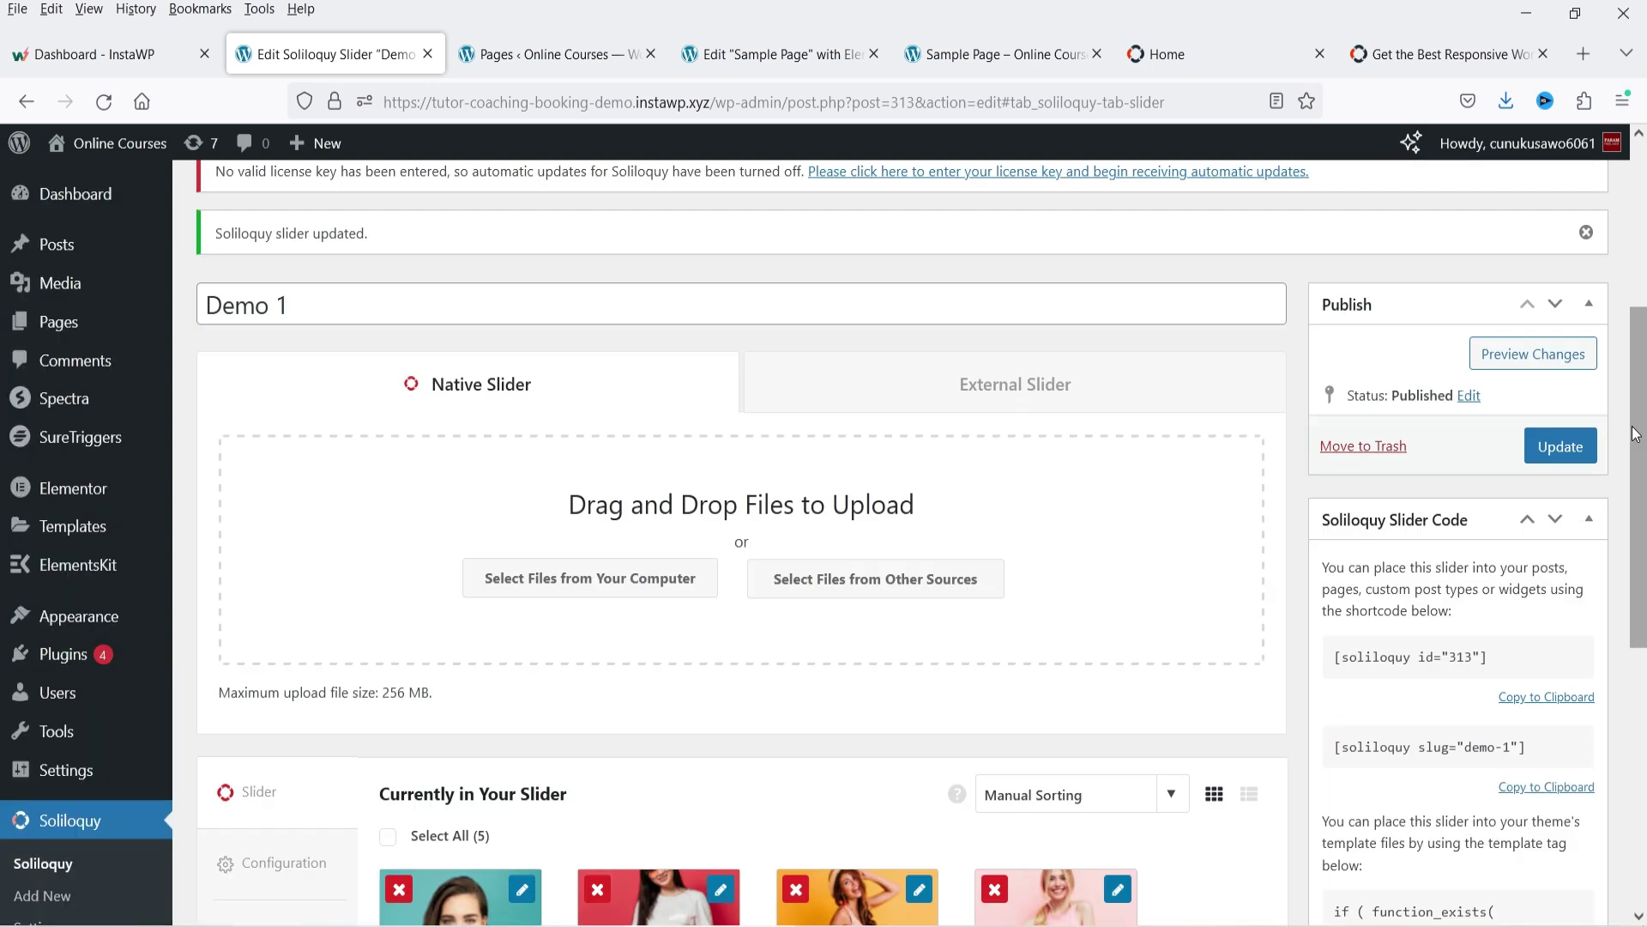
pyautogui.click(1575, 439)
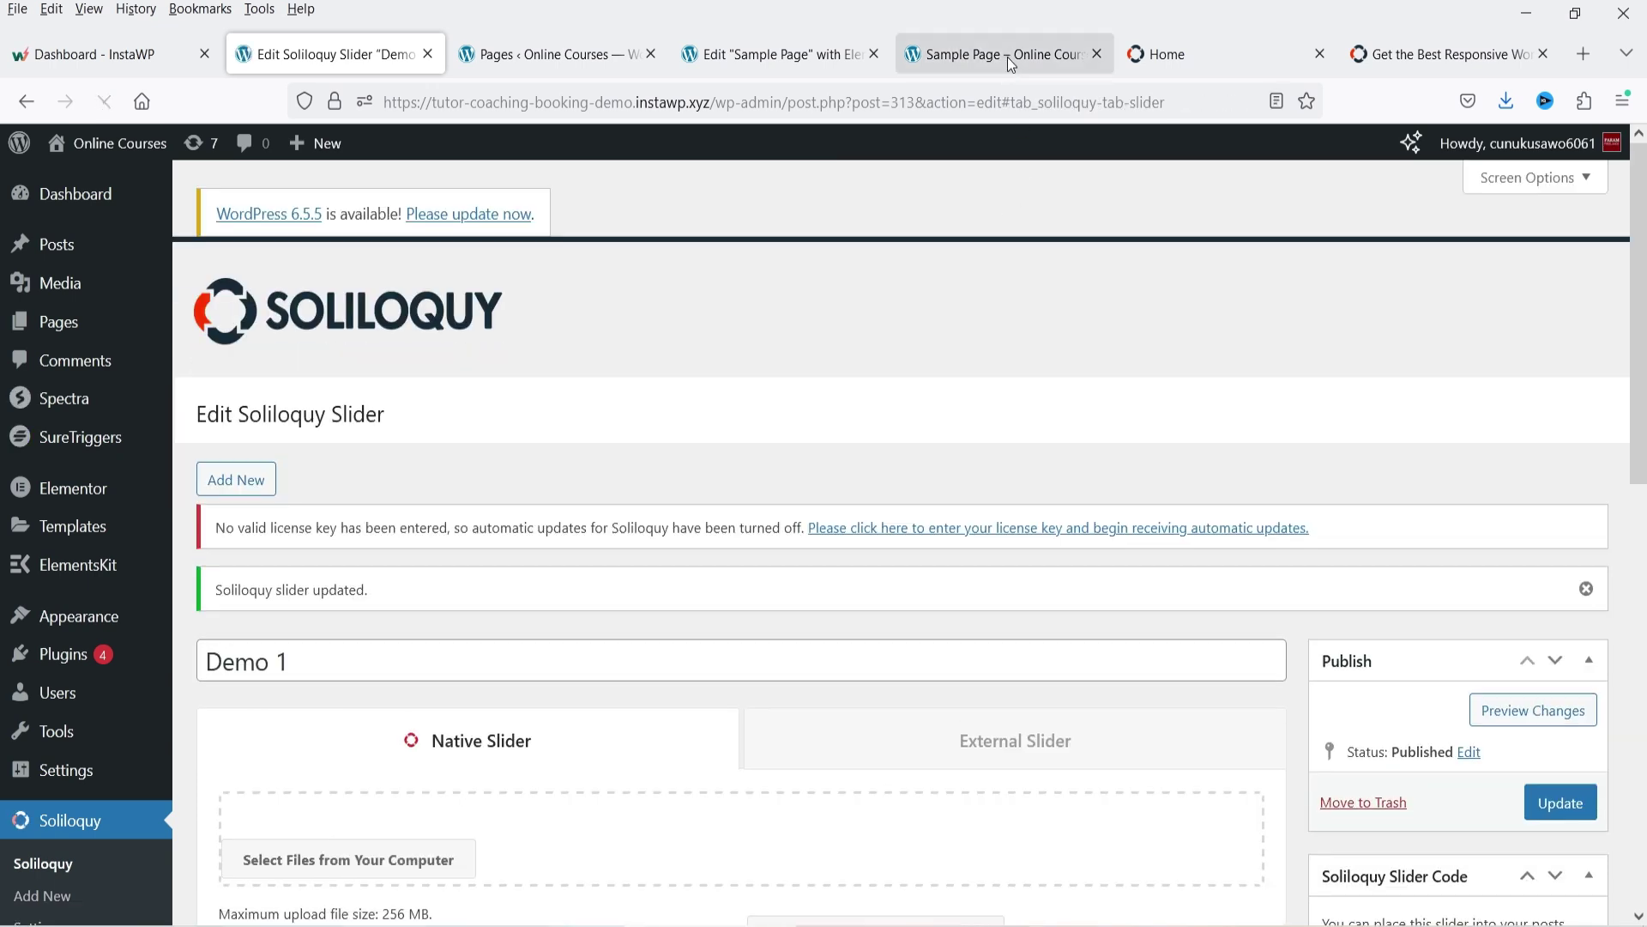
# Reload the live Sample Page and test the slider's next arrow and pause/play control.
pyautogui.click(1004, 54)
pyautogui.press('F5')
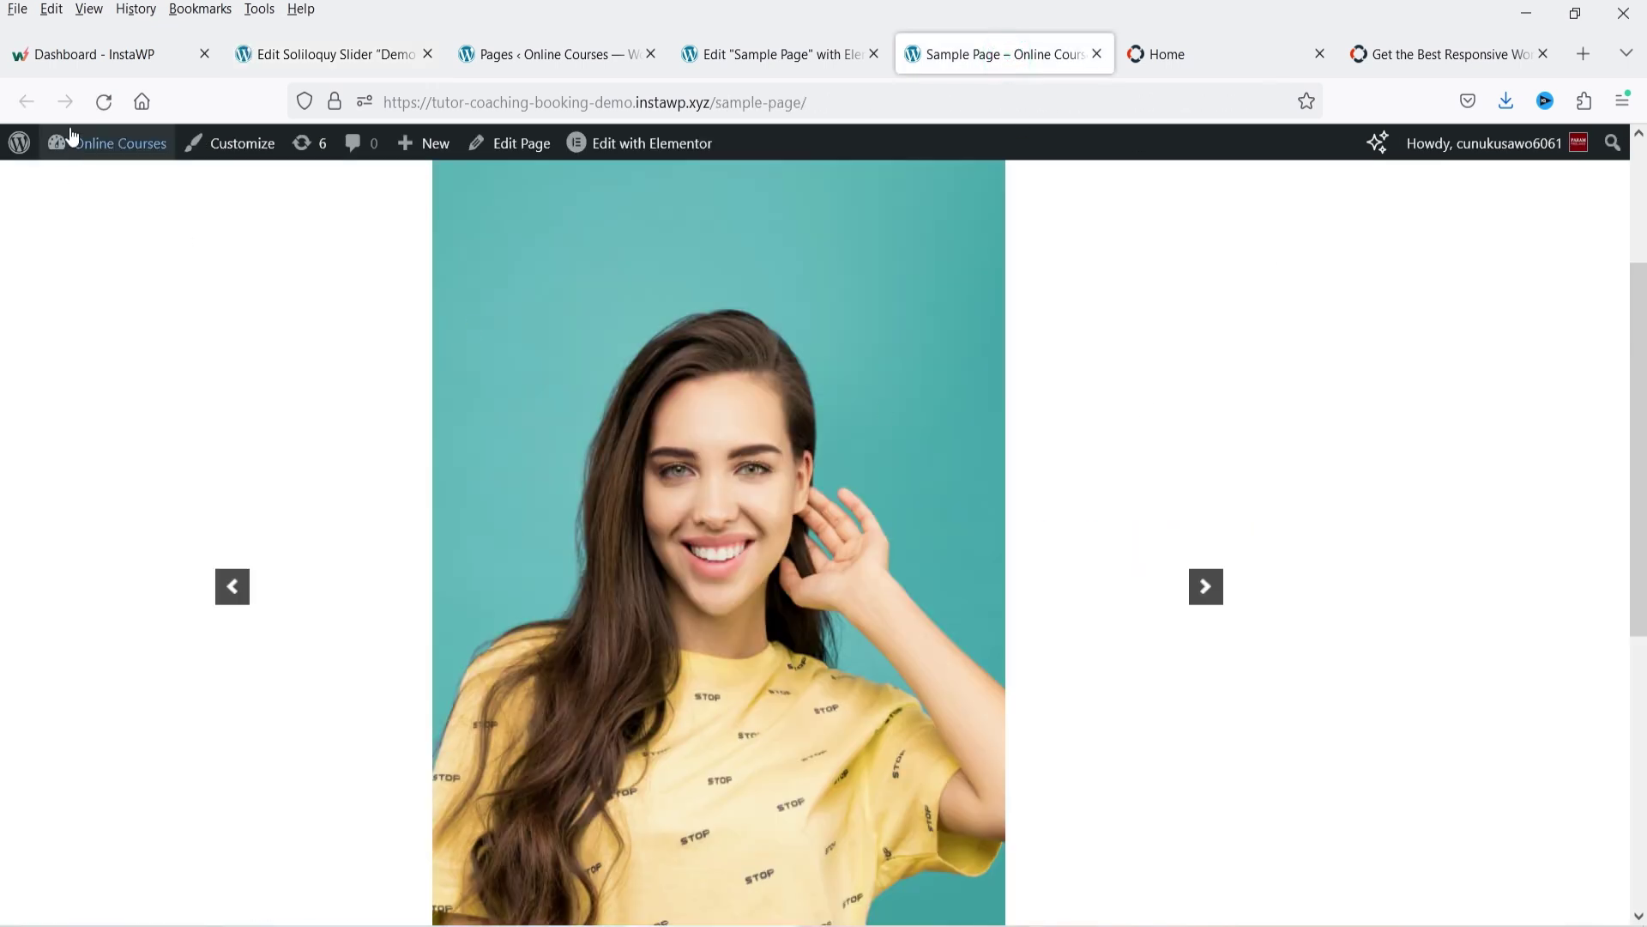
pyautogui.click(103, 101)
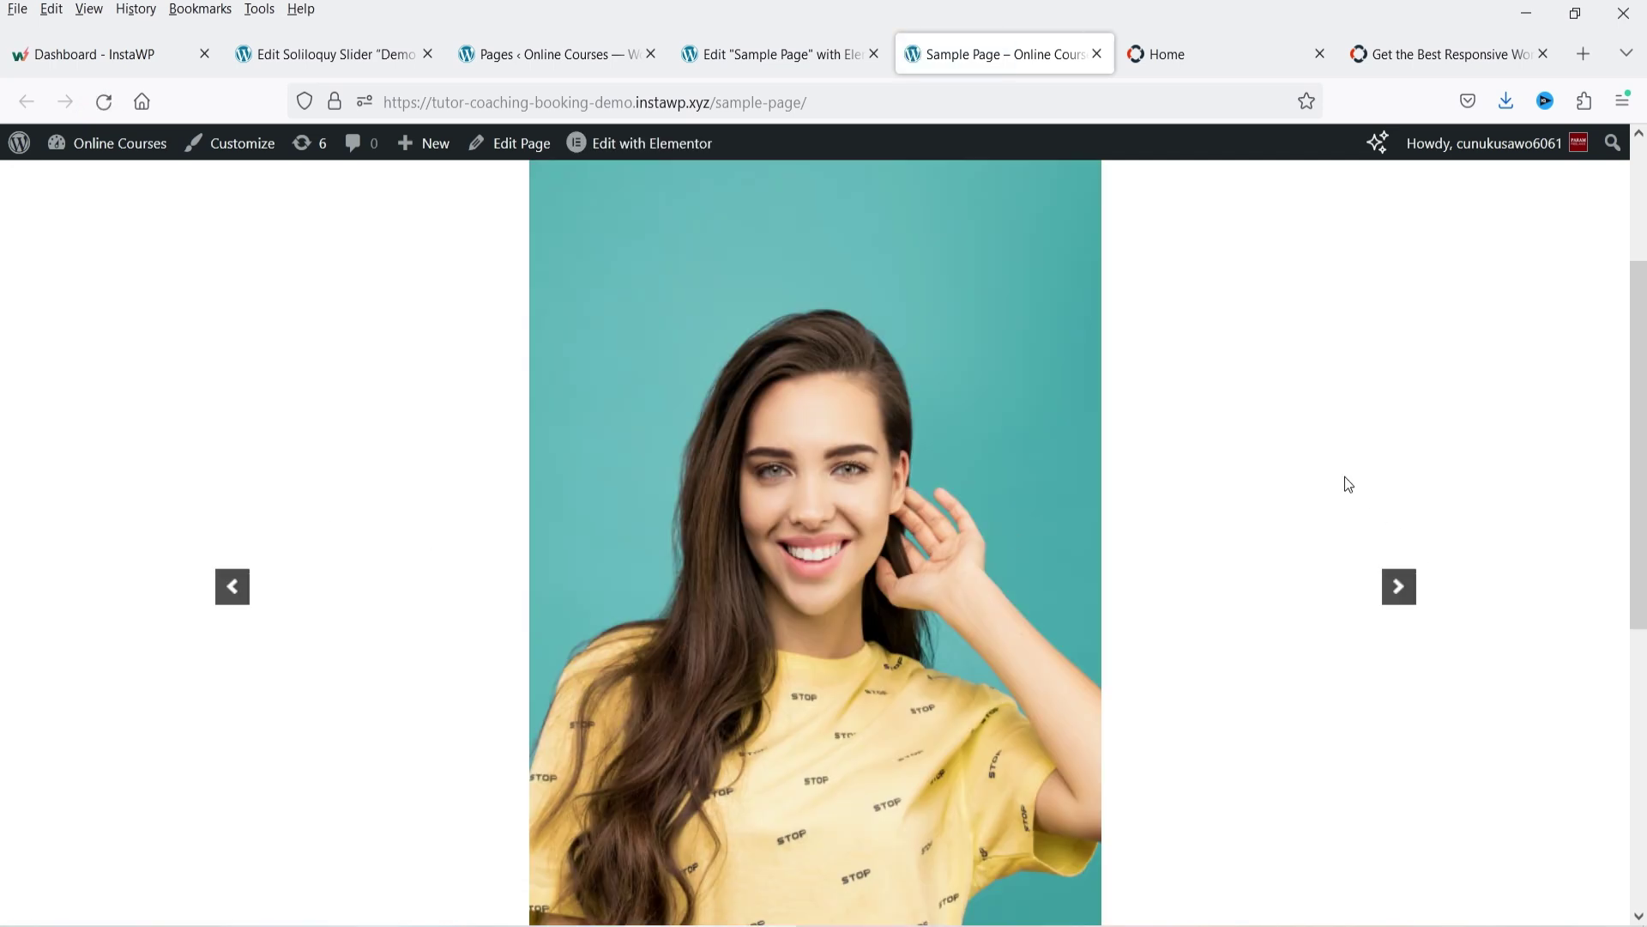
pyautogui.scroll(-2, 1346, 481)
pyautogui.click(1386, 481)
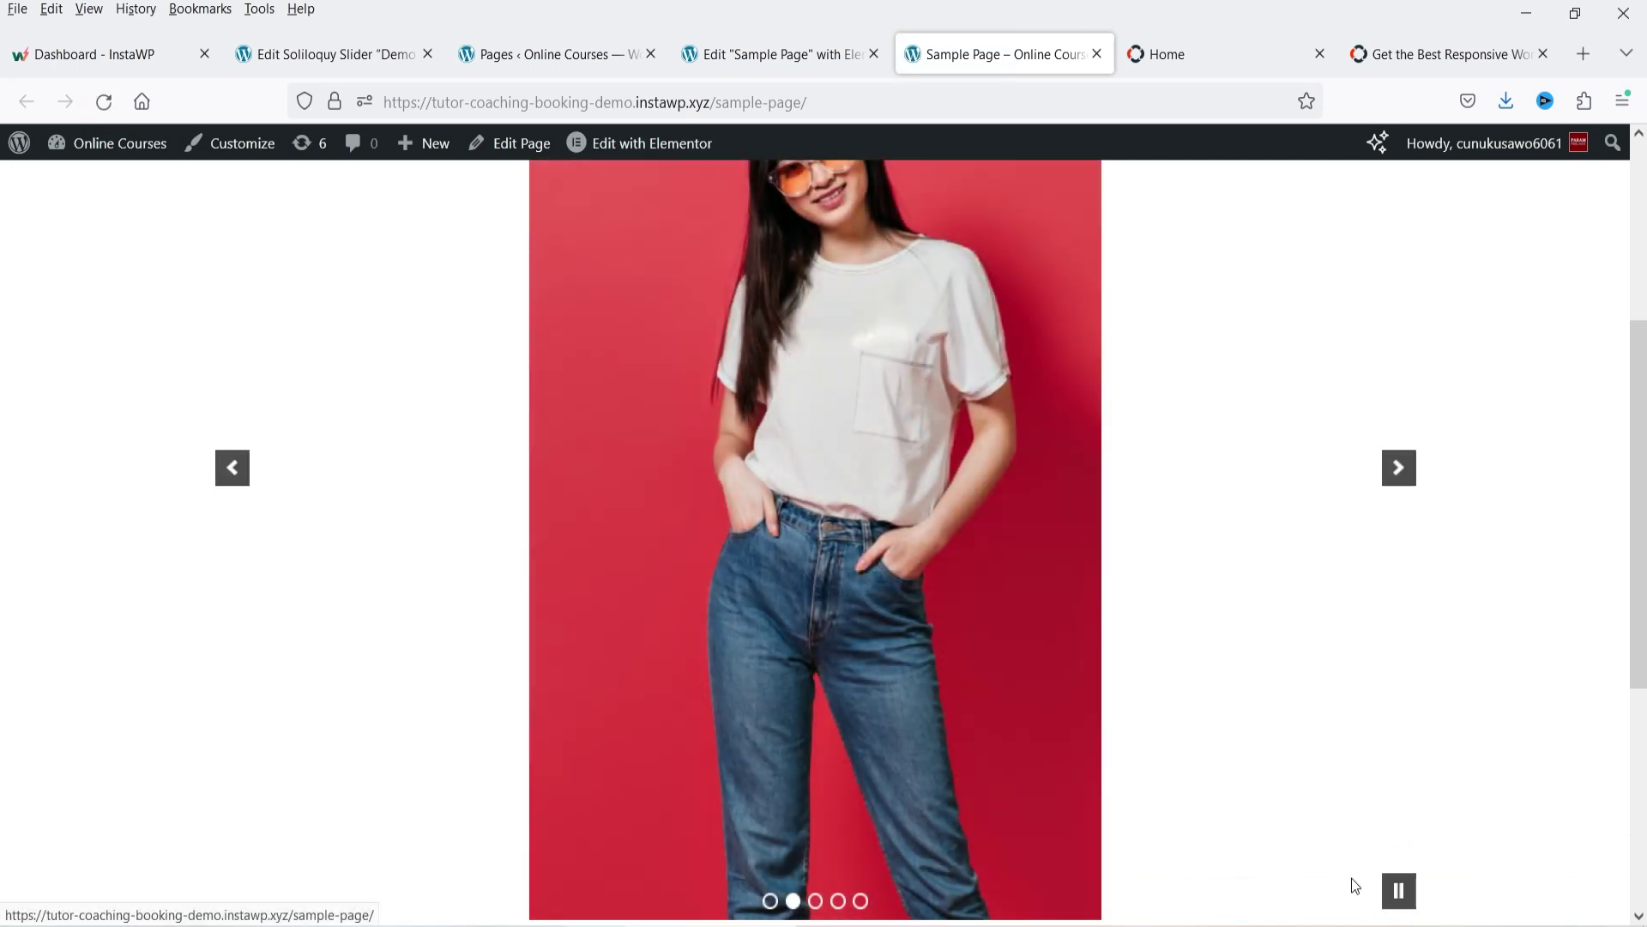
pyautogui.click(1397, 892)
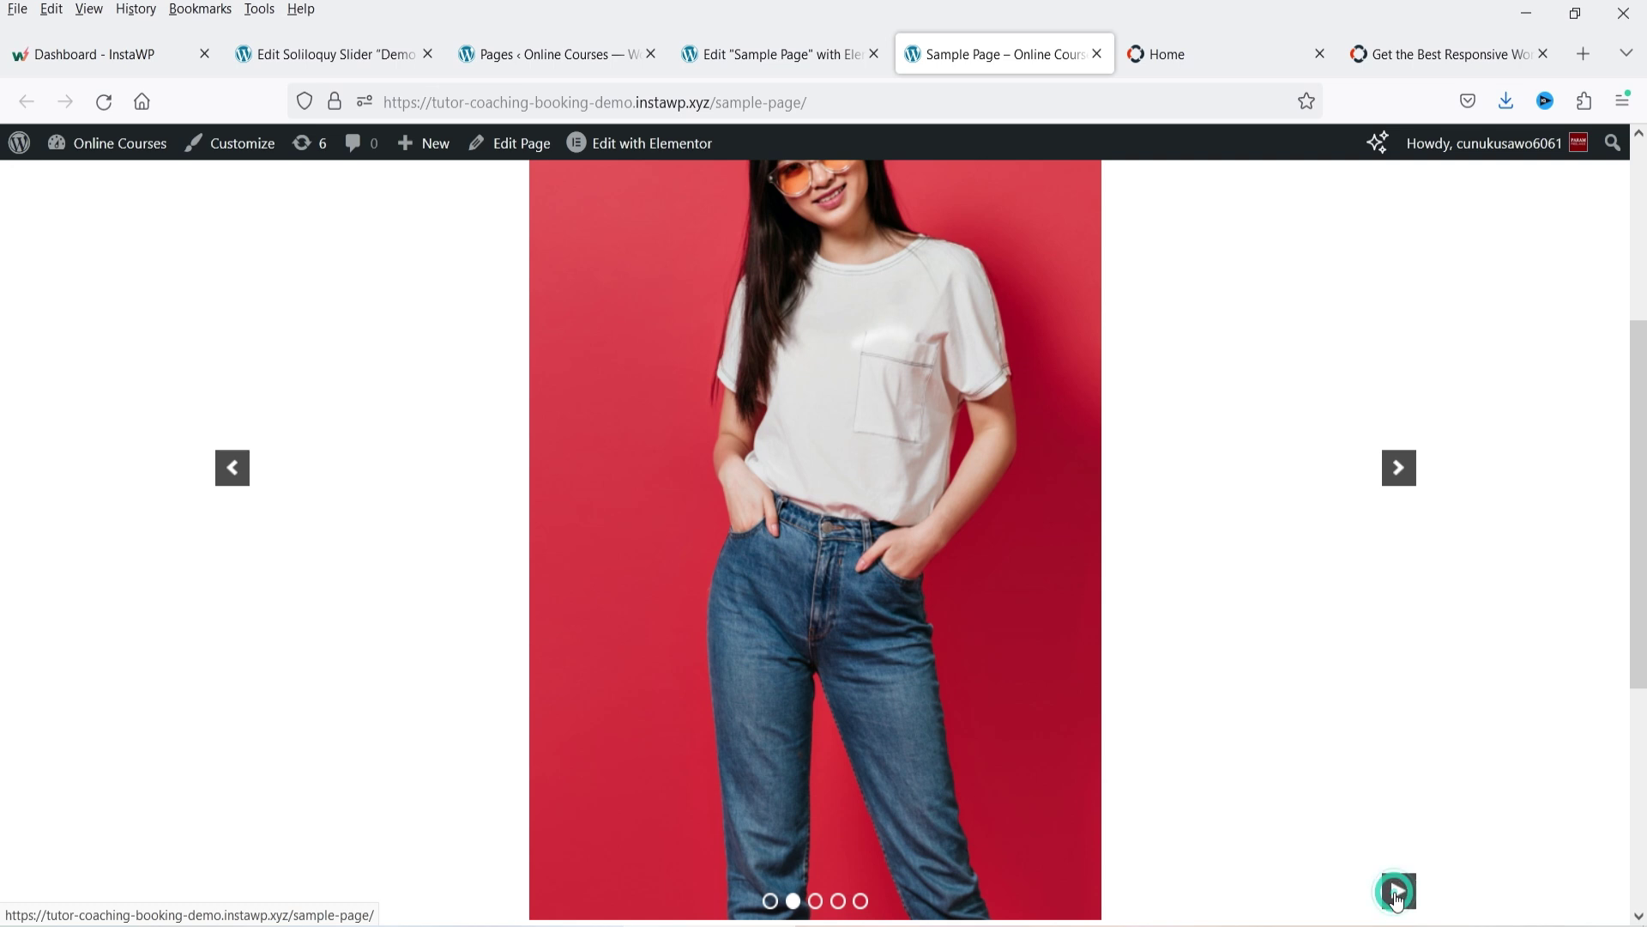
pyautogui.click(1396, 892)
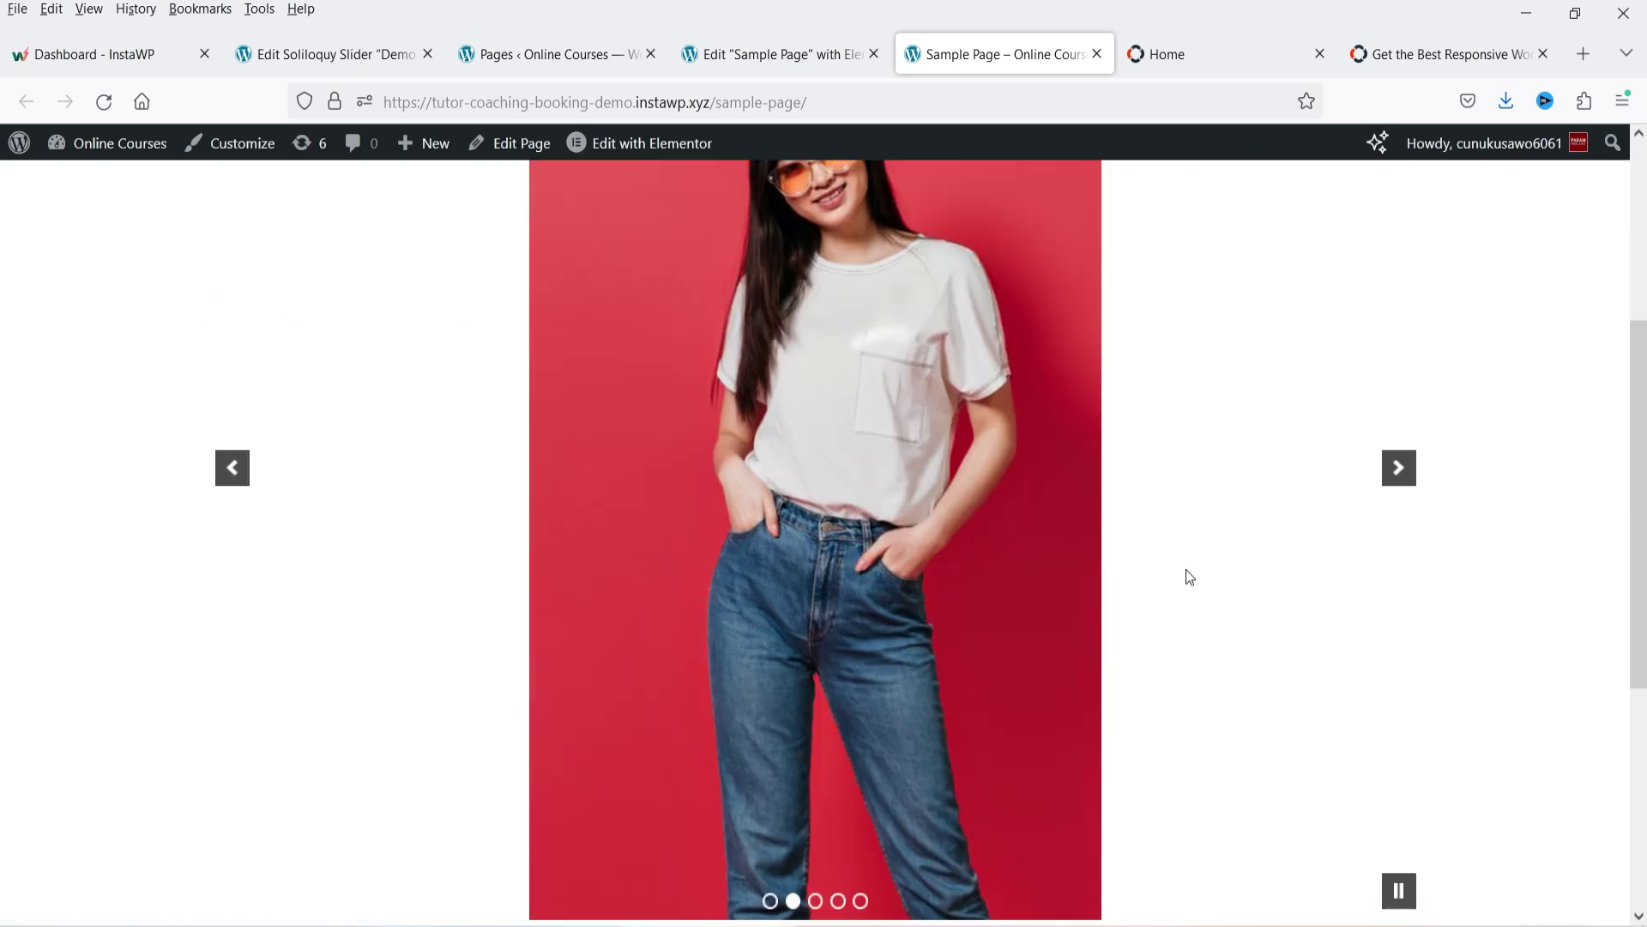
# Browse the remaining slides on the live Sample Page and play the Depicter video slide.
pyautogui.click(816, 901)
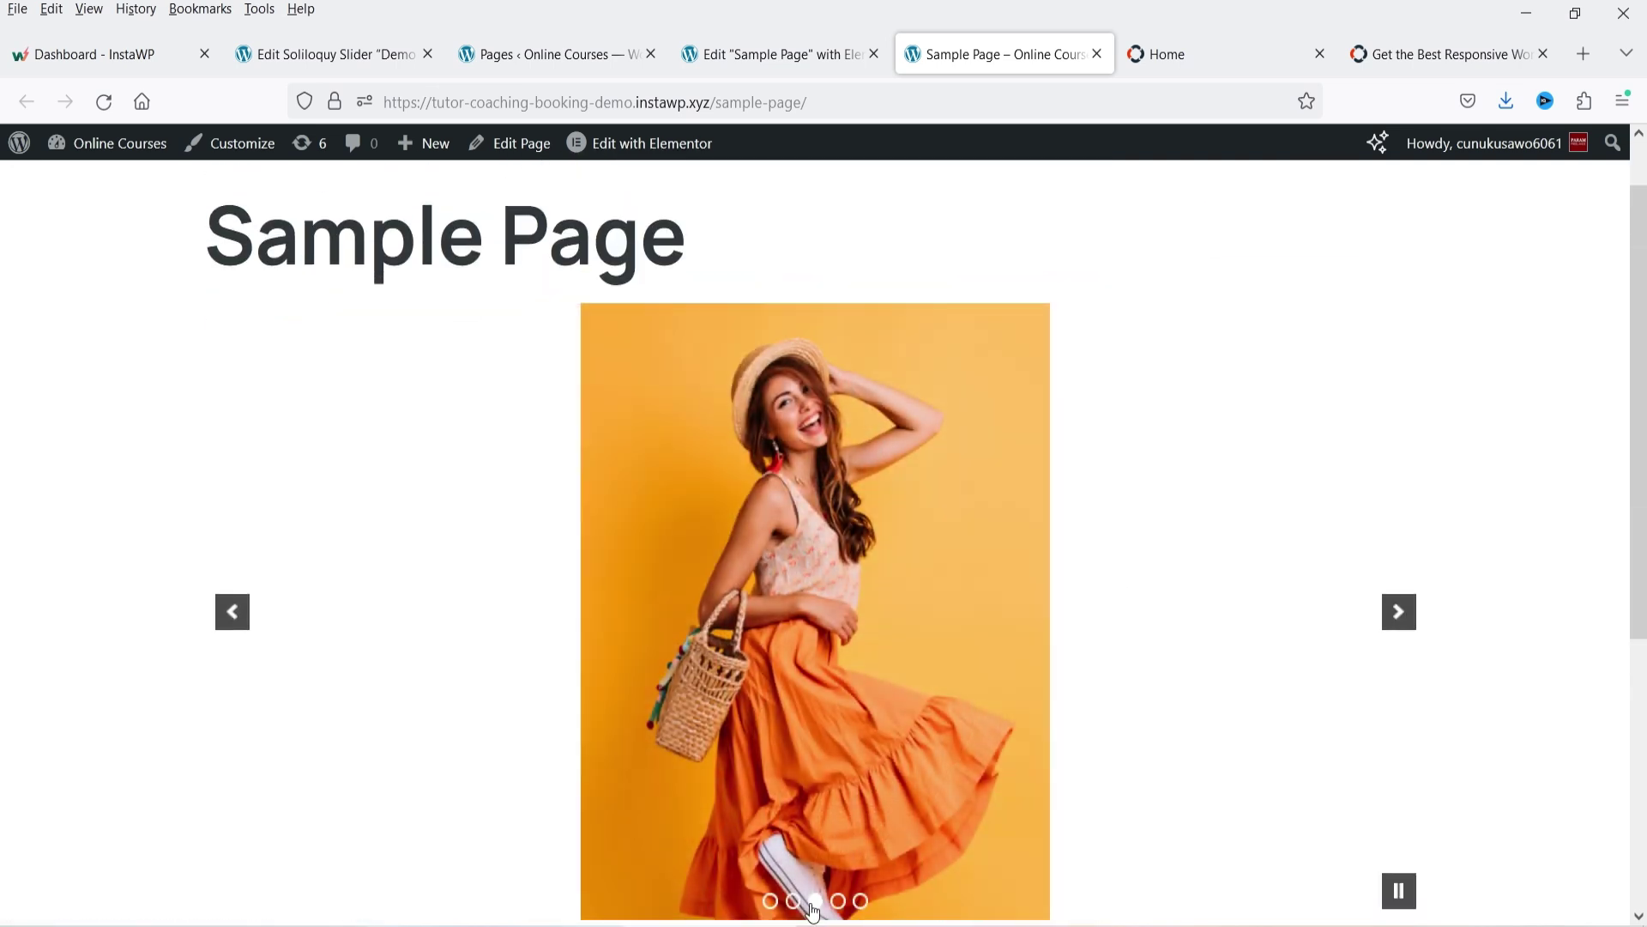
pyautogui.click(836, 903)
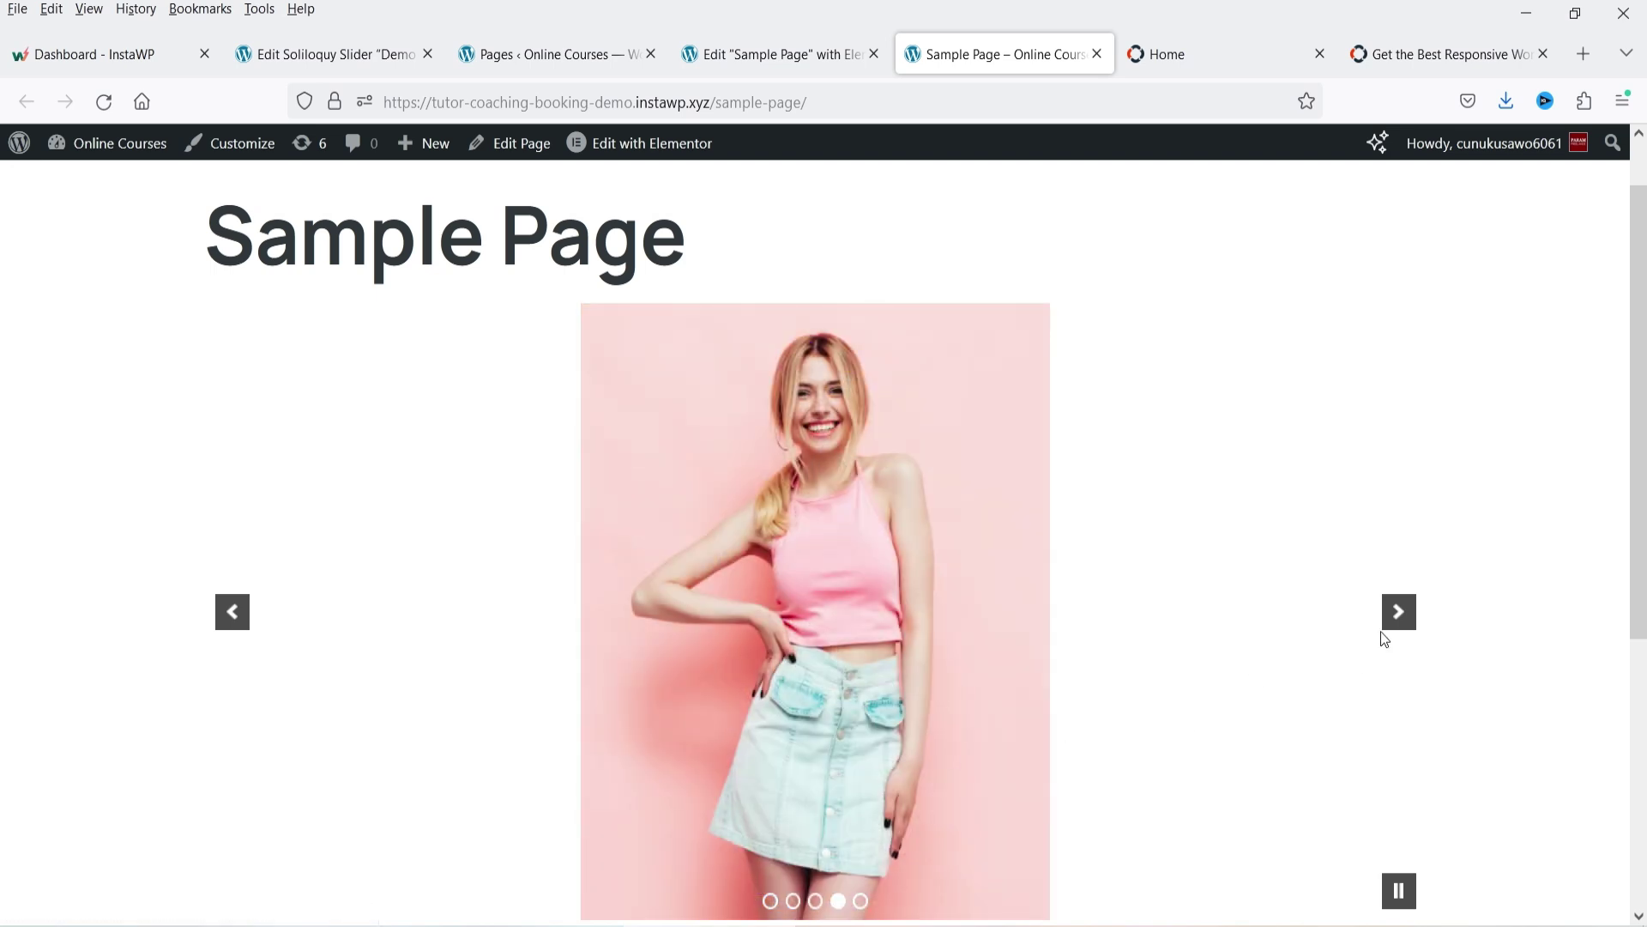
pyautogui.click(1387, 626)
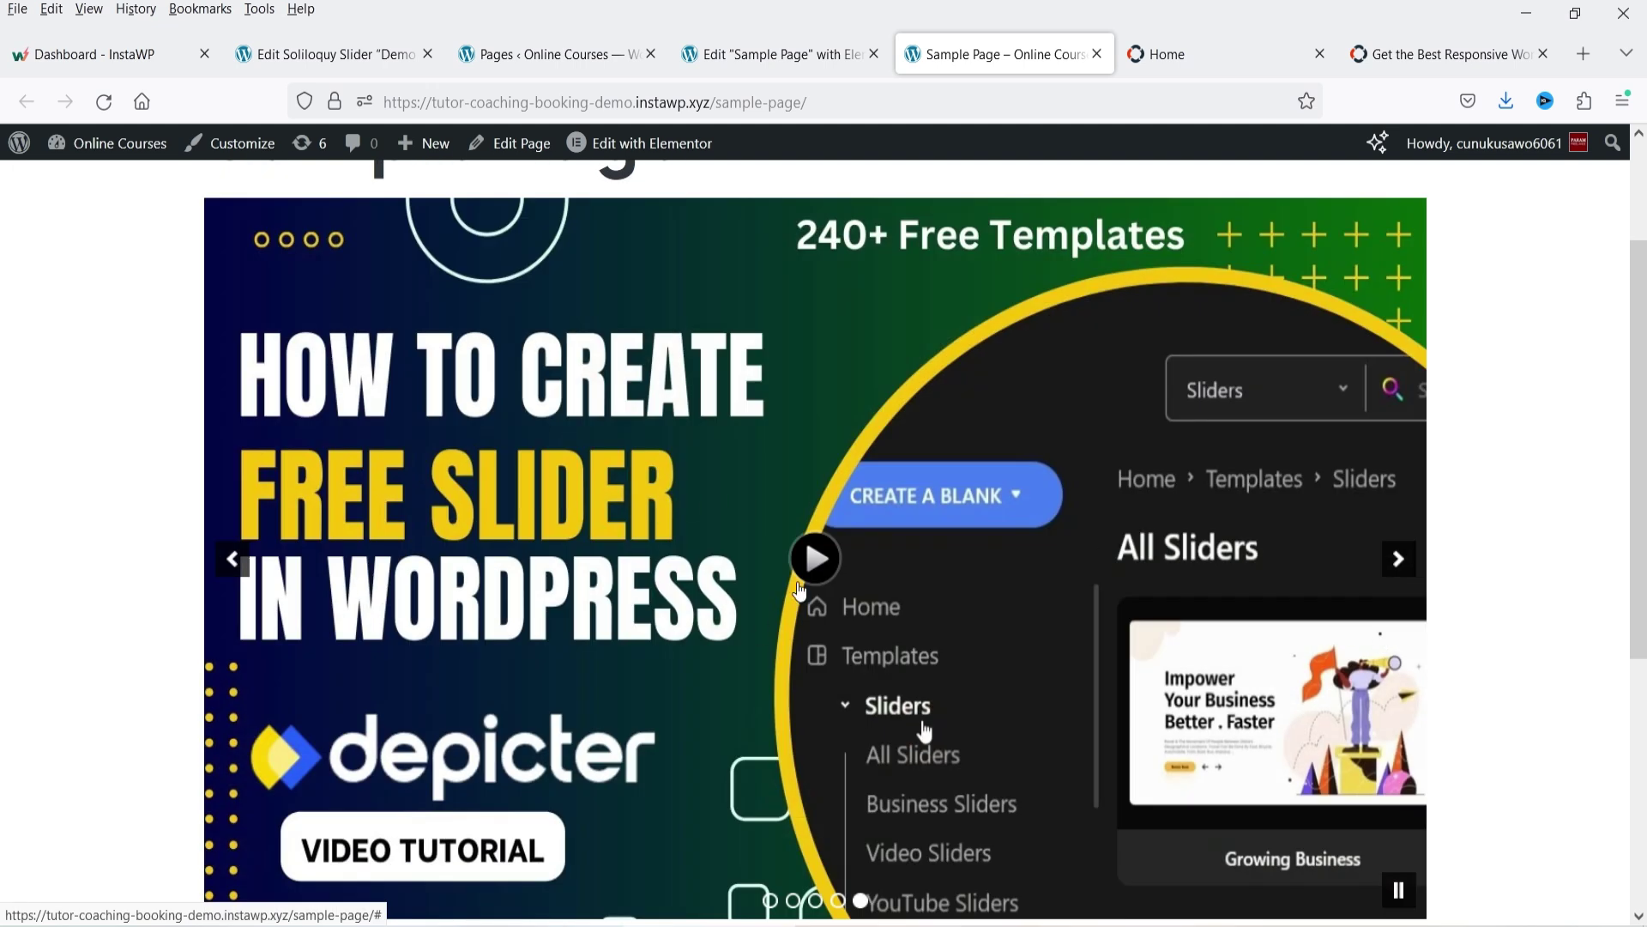
pyautogui.click(653, 549)
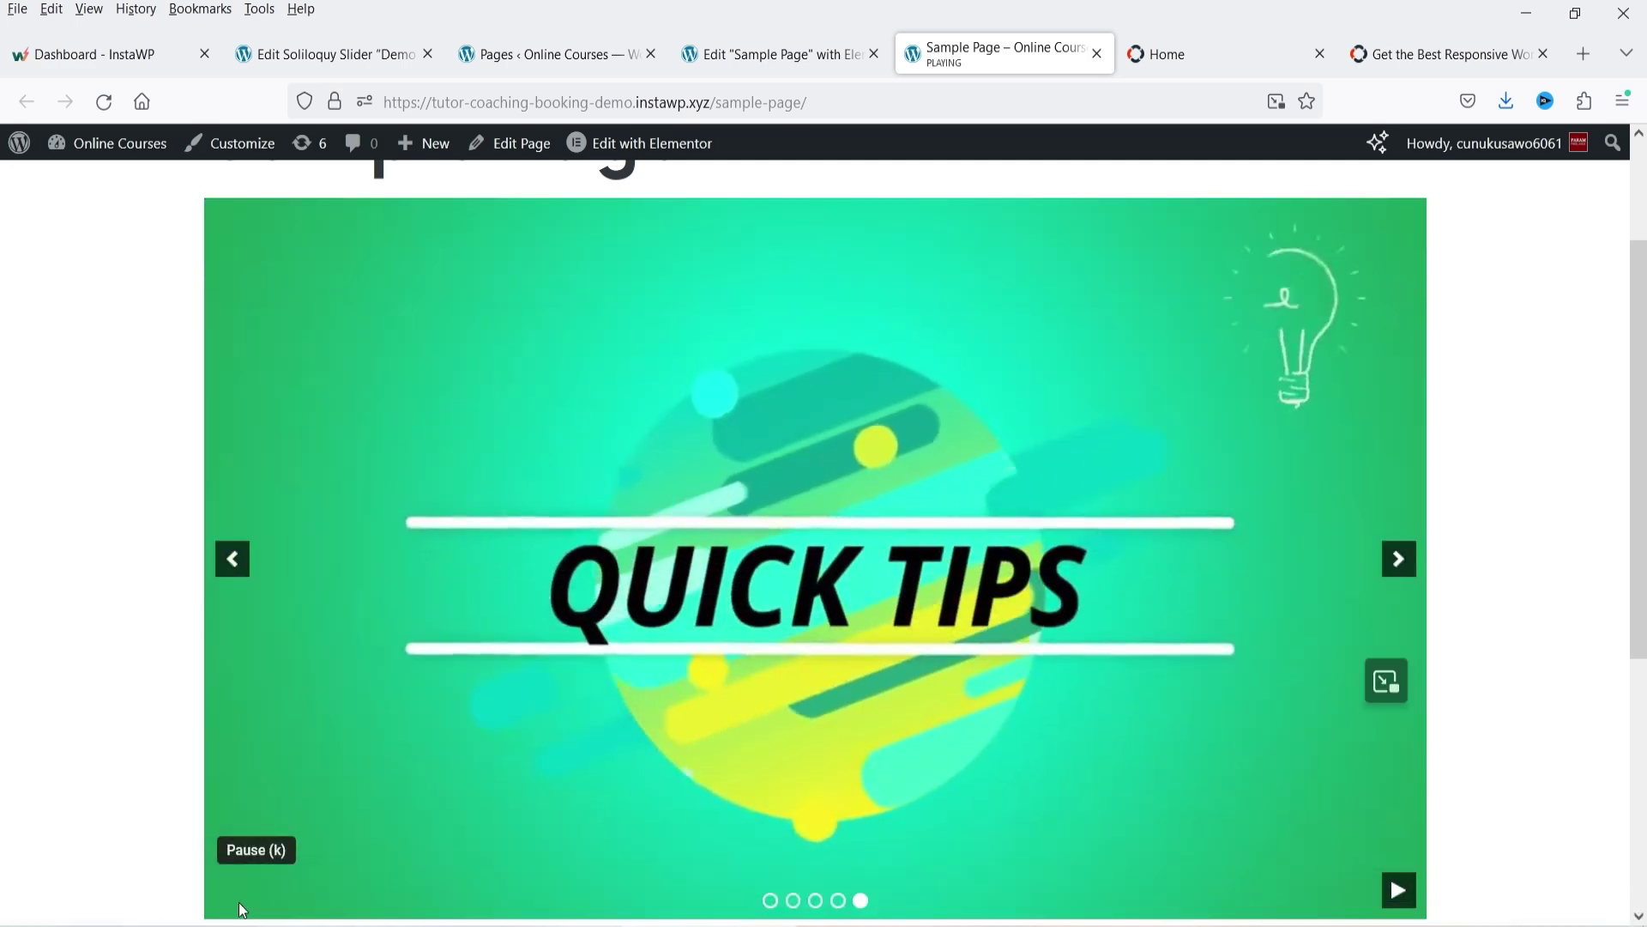
# Return to the WordPress admin, upload soliloquy-themes-2.2.2.zip from the Desktop as a new plugin, and install and activate it.
pyautogui.scroll(2, 452, 672)
pyautogui.click(344, 57)
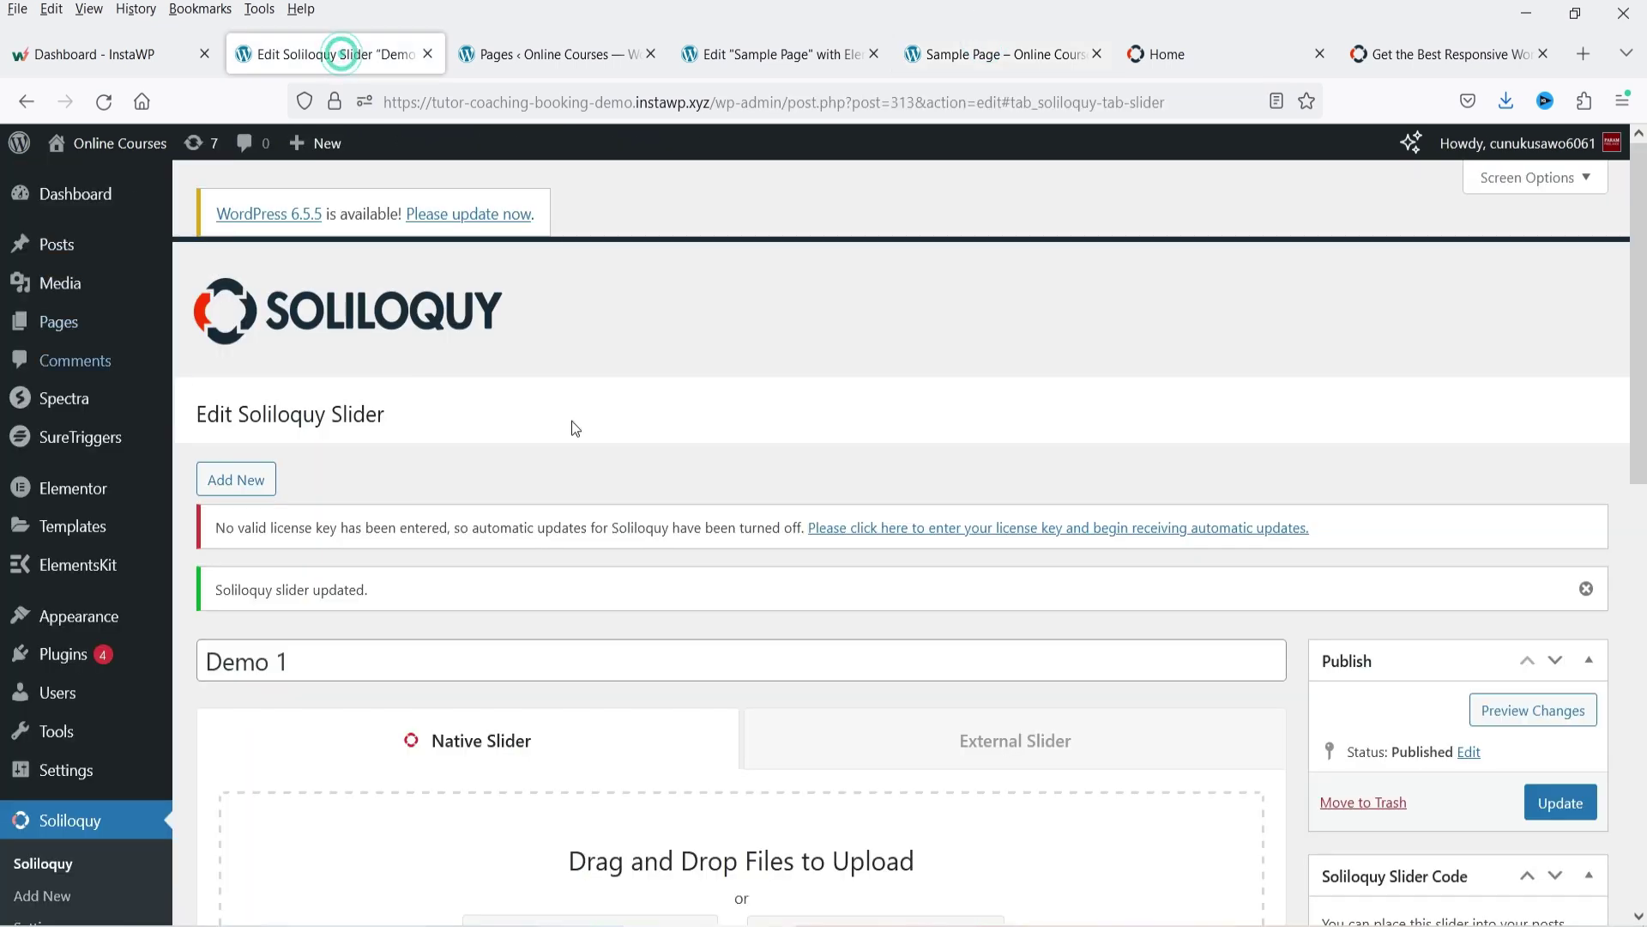
pyautogui.scroll(-4, 635, 416)
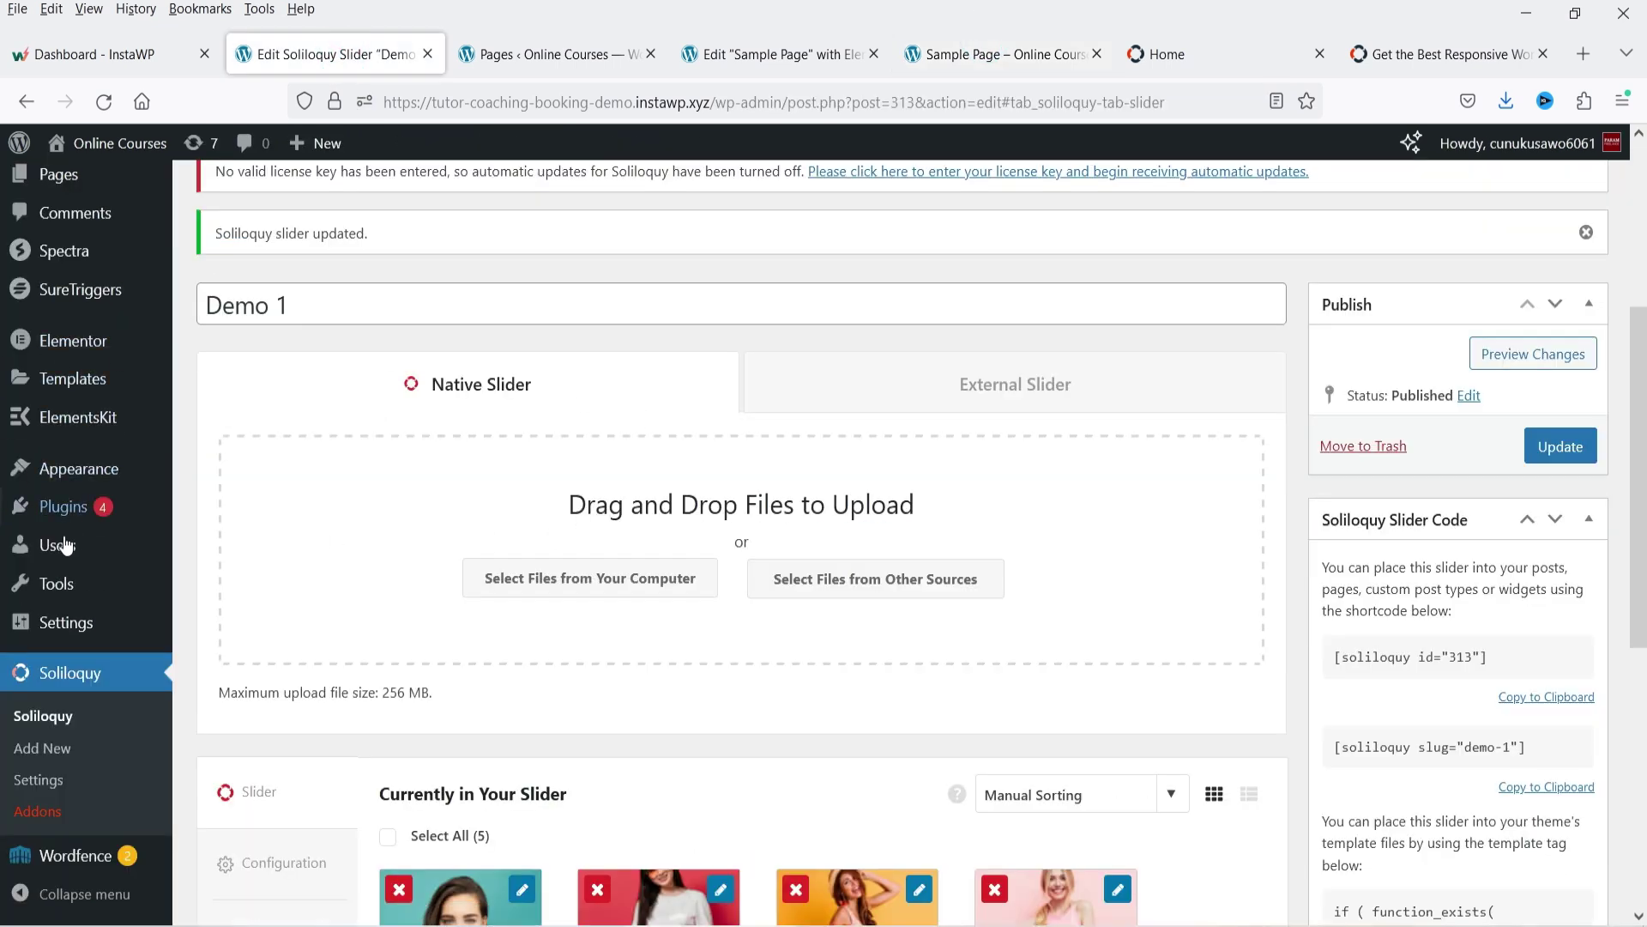
pyautogui.moveTo(45, 506)
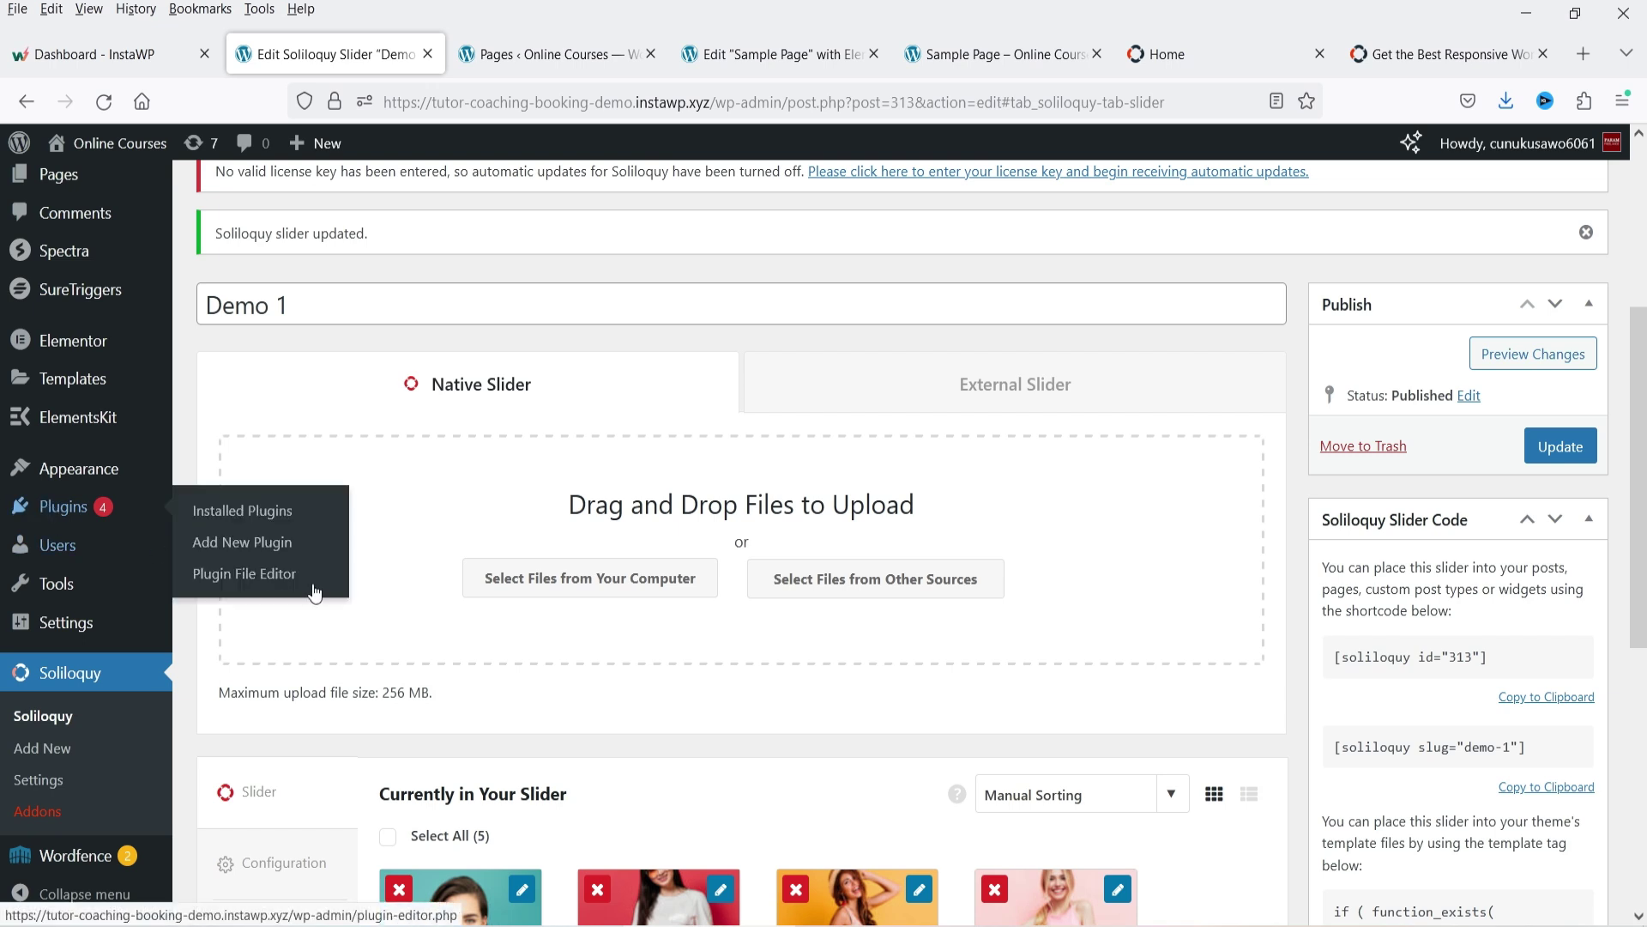
pyautogui.click(292, 545)
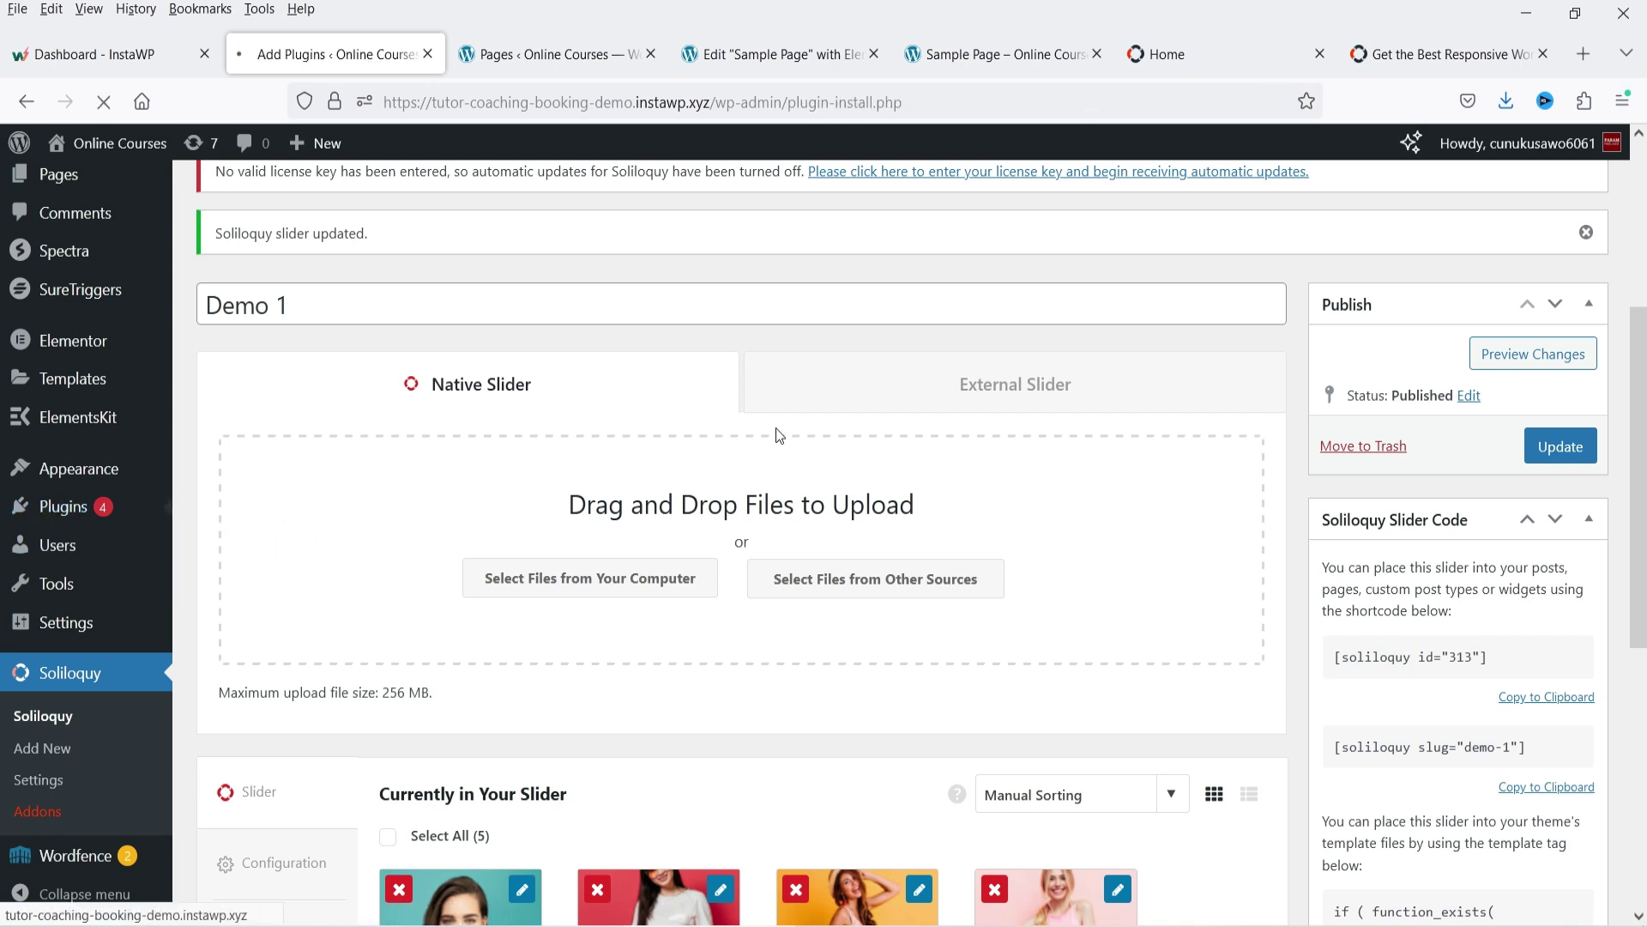
pyautogui.click(408, 283)
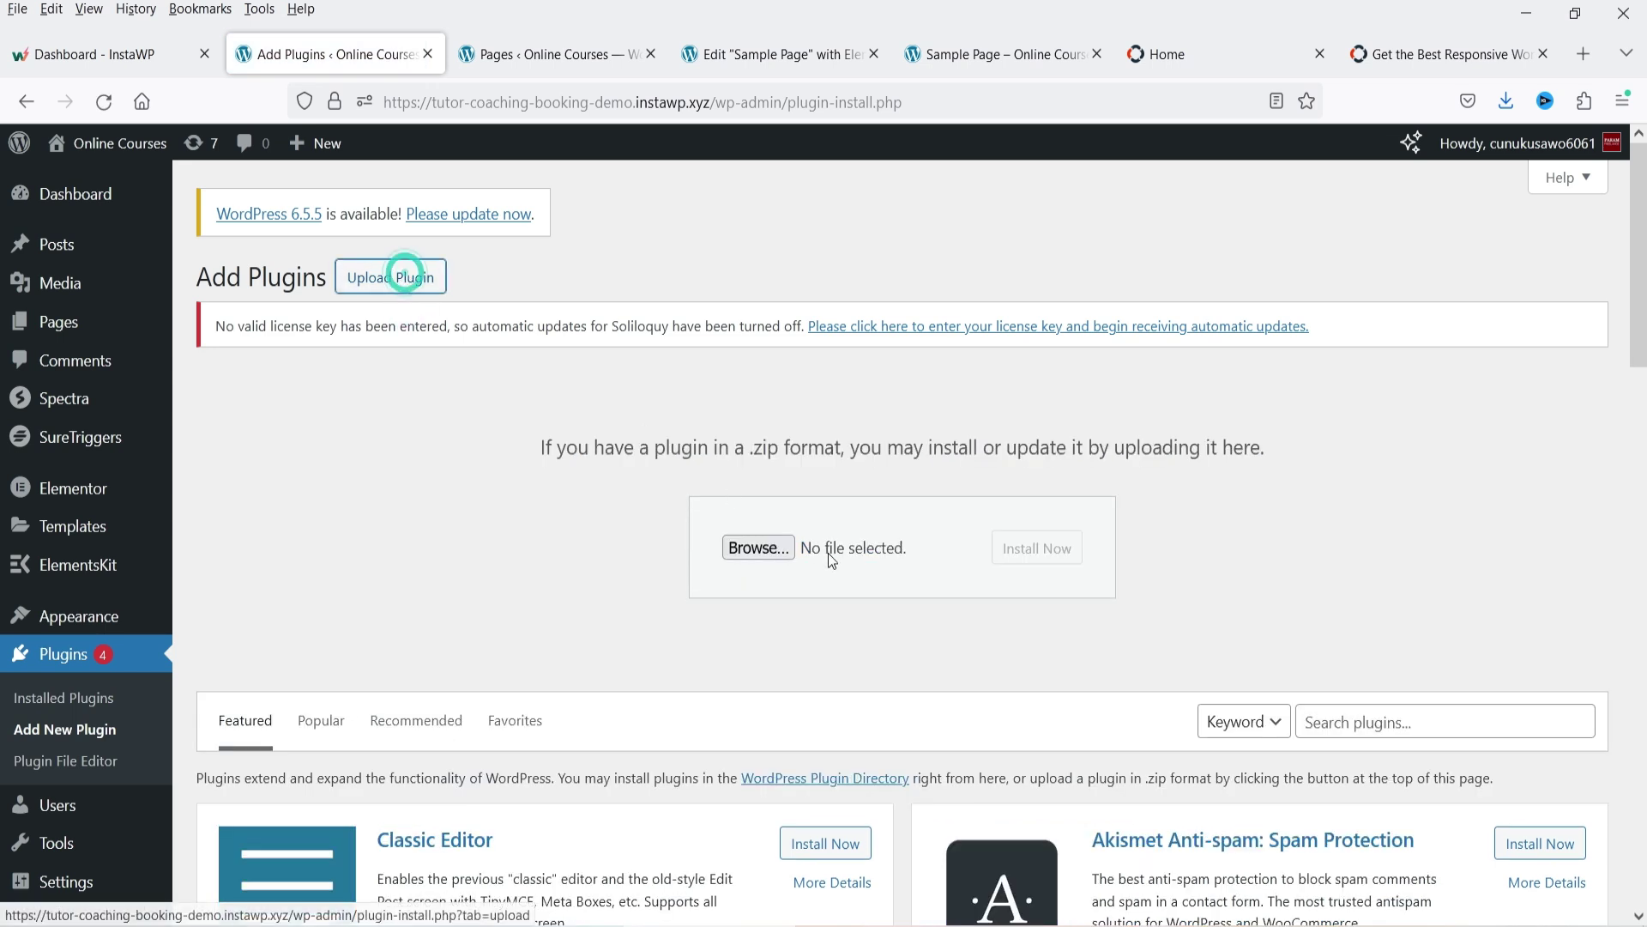
pyautogui.click(772, 550)
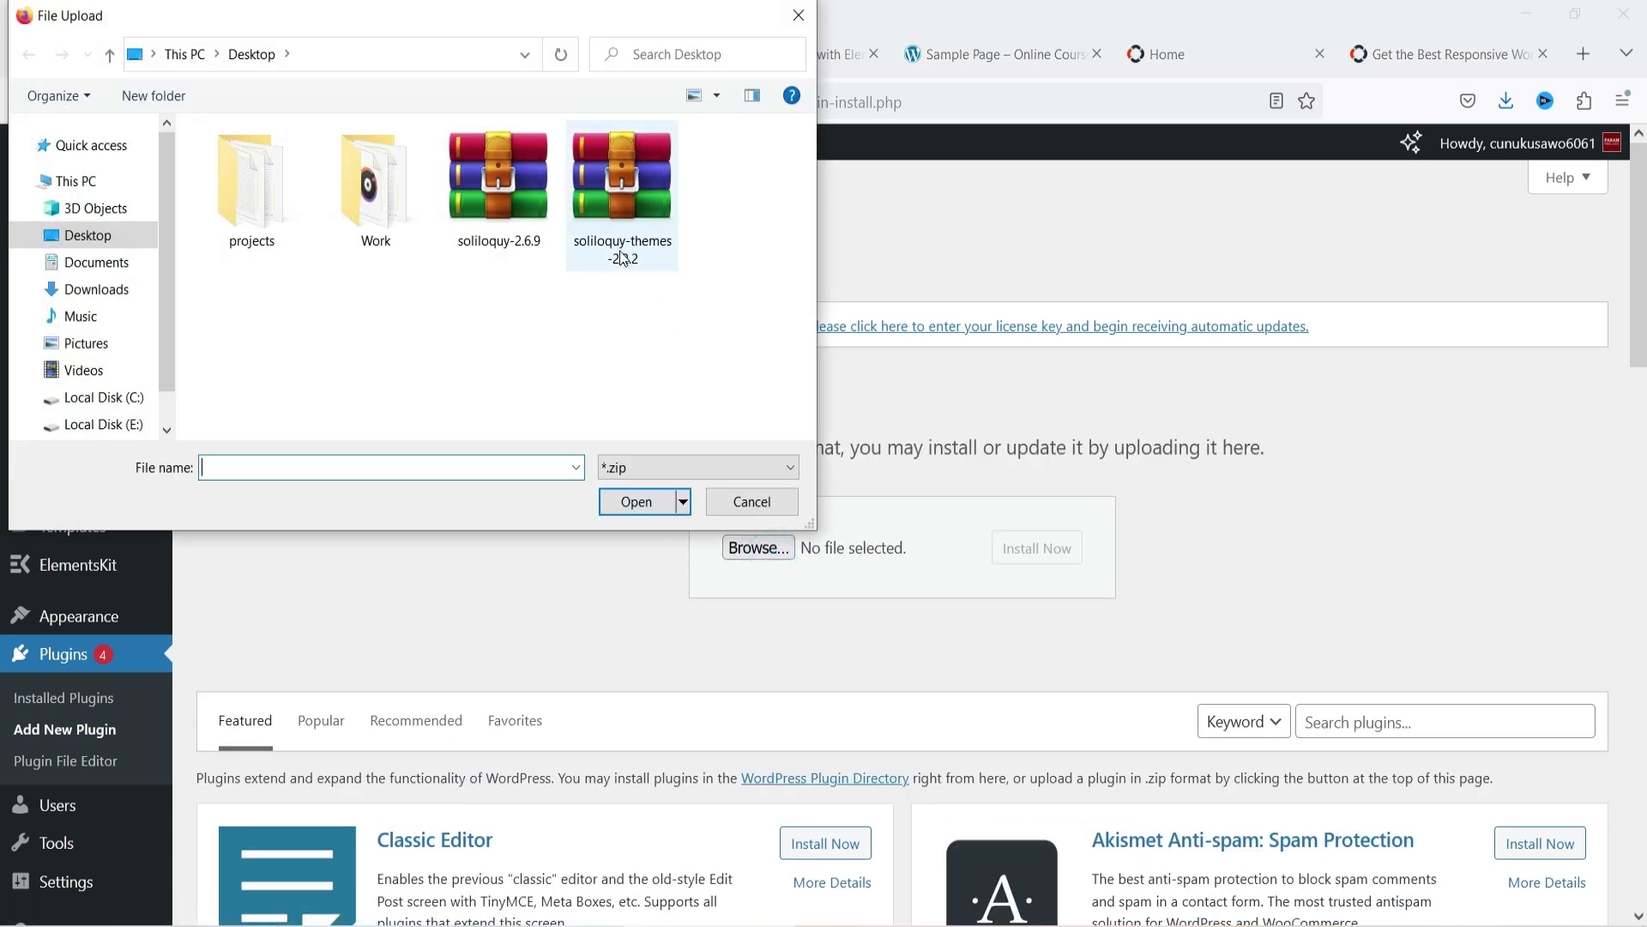
pyautogui.doubleClick(621, 206)
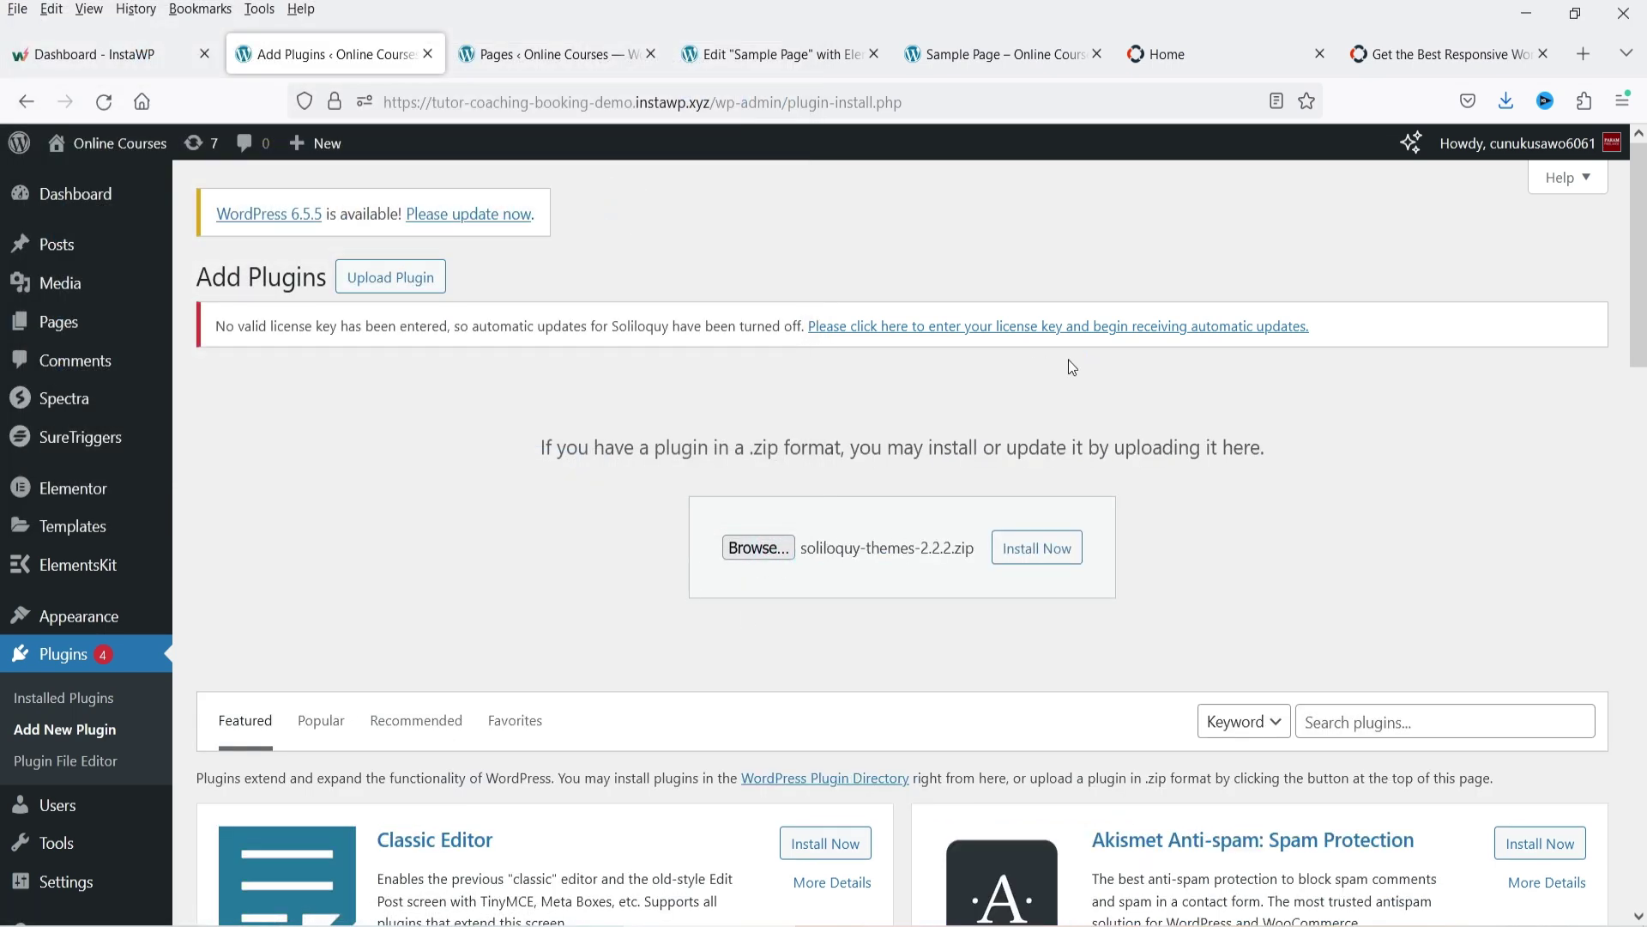
pyautogui.click(1040, 548)
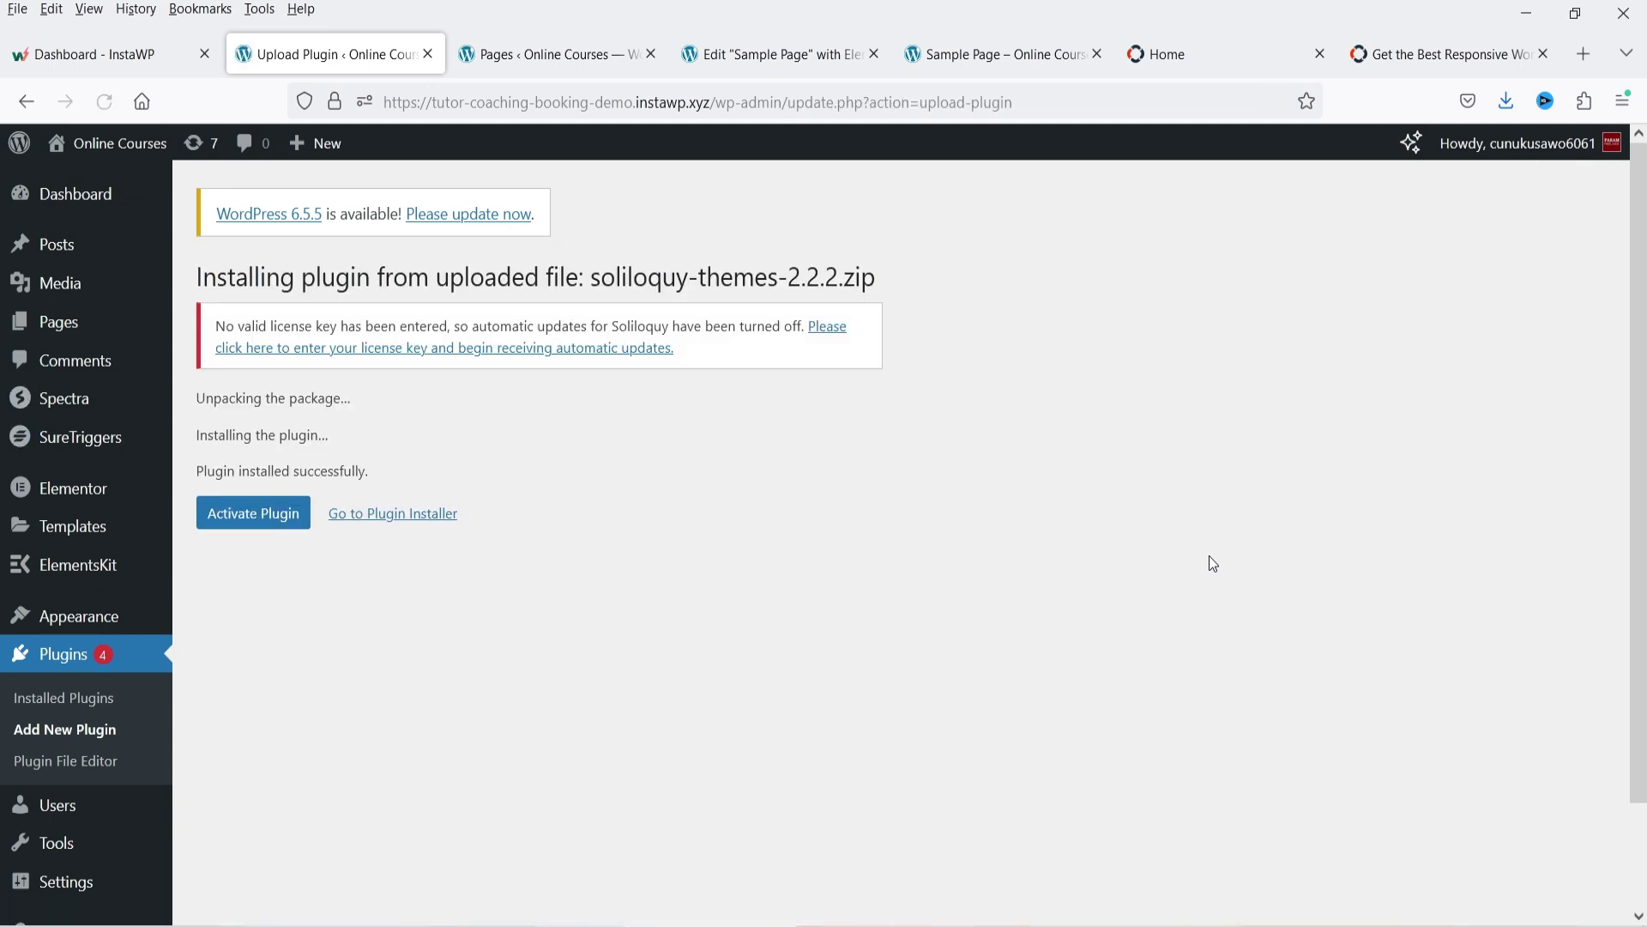
pyautogui.click(265, 523)
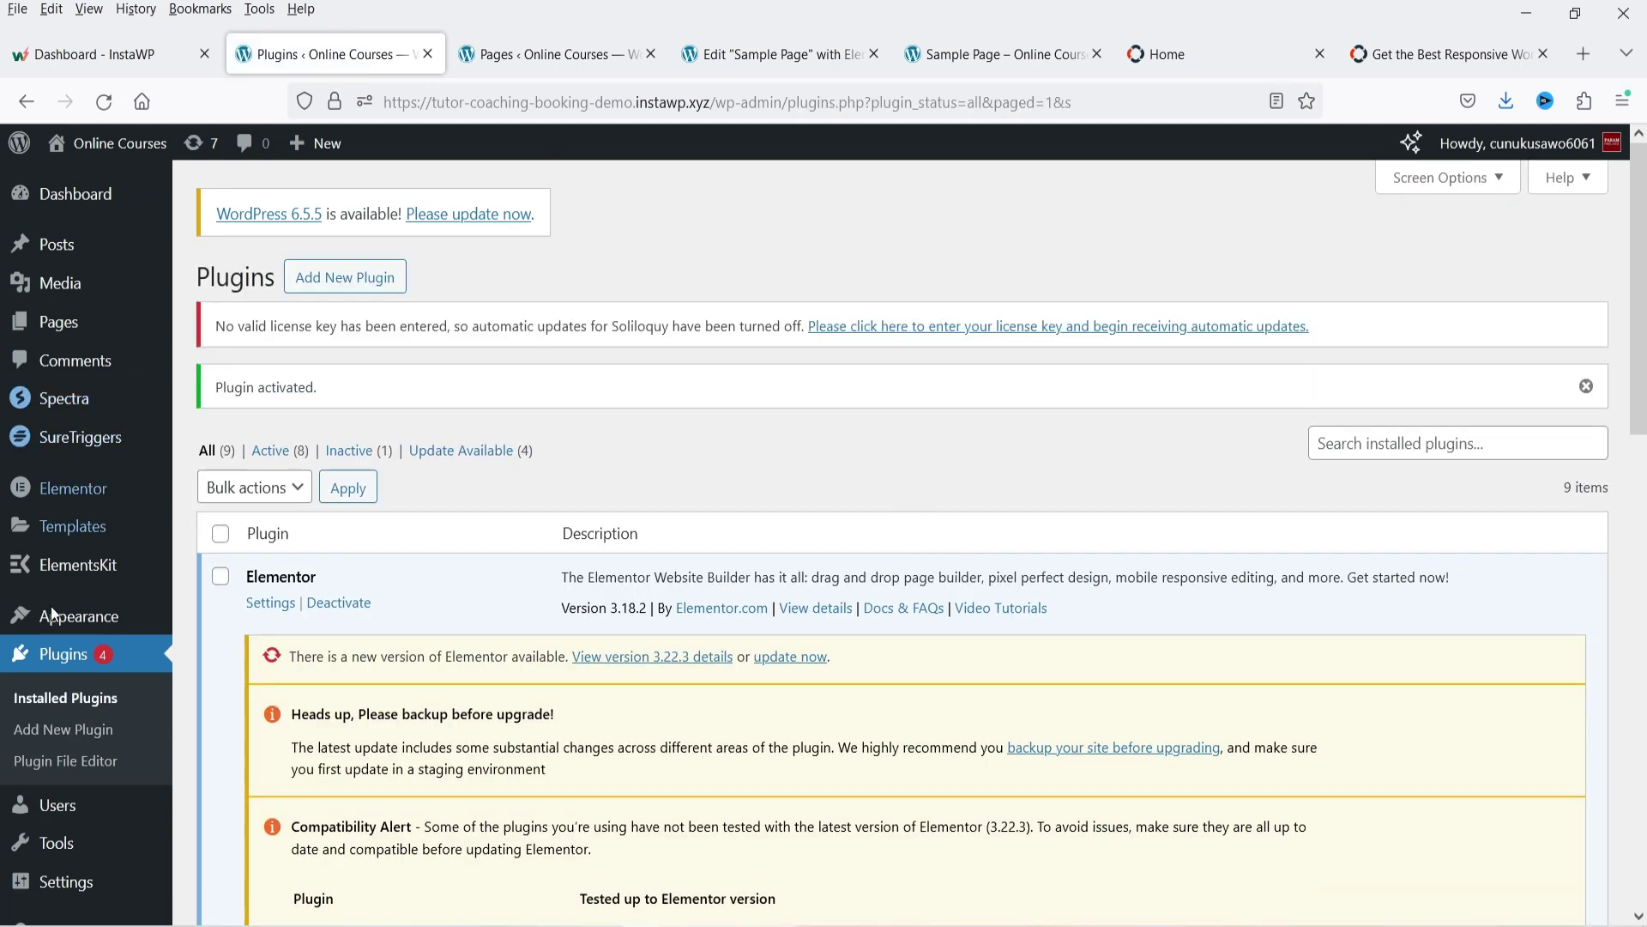
# Reopen the Demo 1 slider for editing from the Soliloquy slider list and show its configuration settings.
pyautogui.scroll(-5, 50, 606)
pyautogui.click(75, 832)
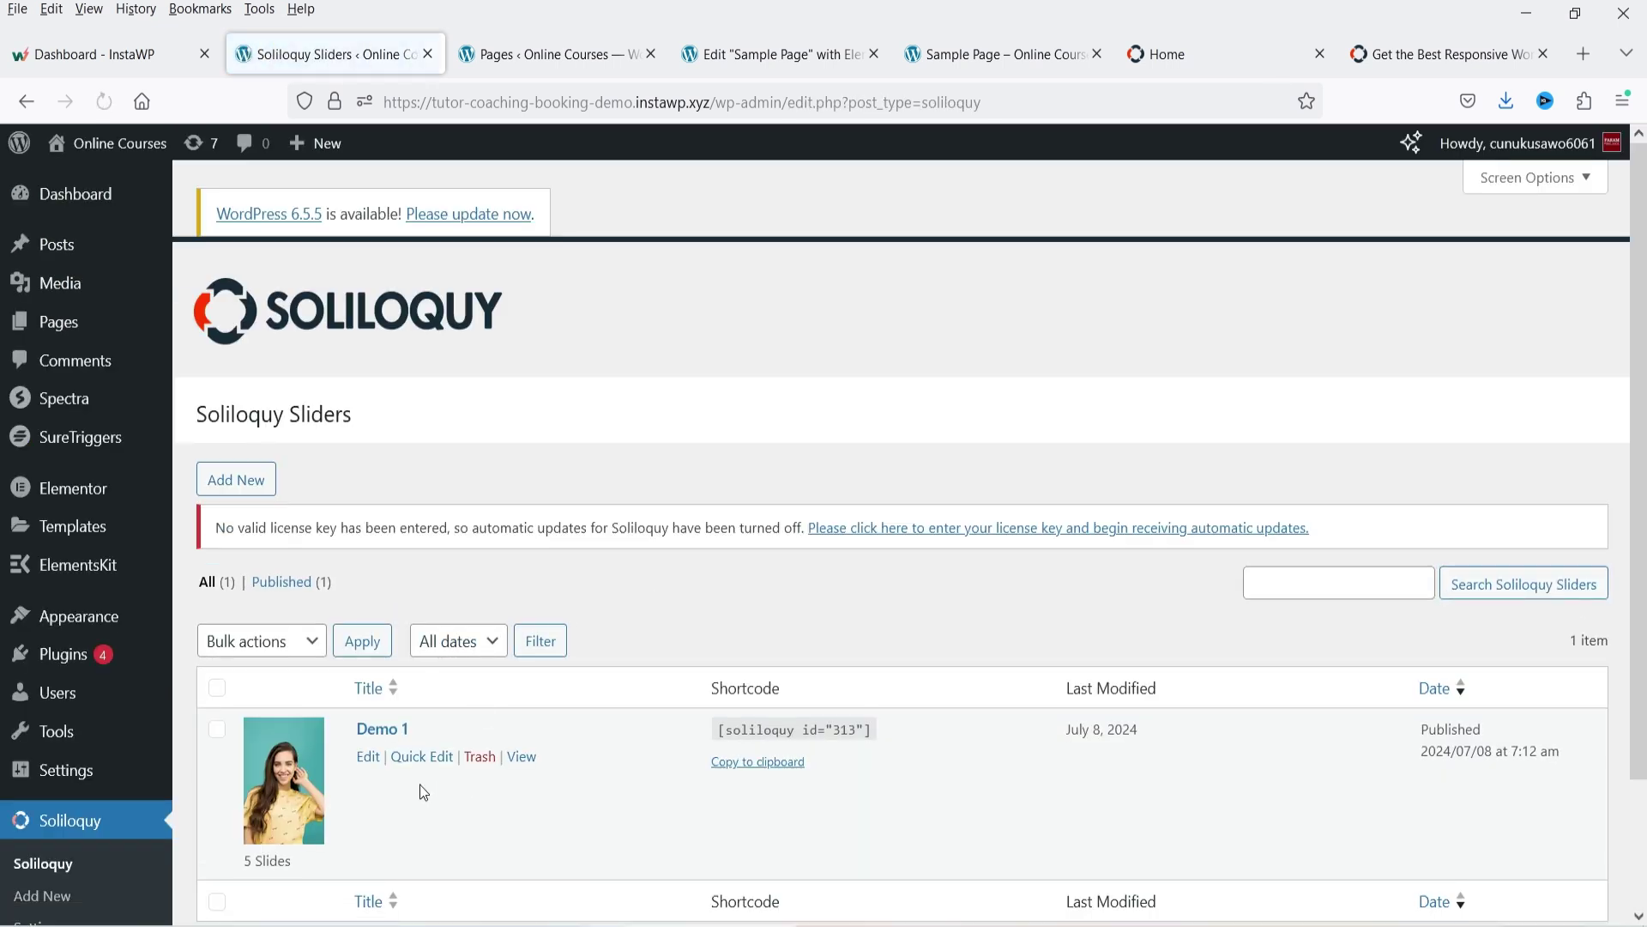
pyautogui.click(368, 756)
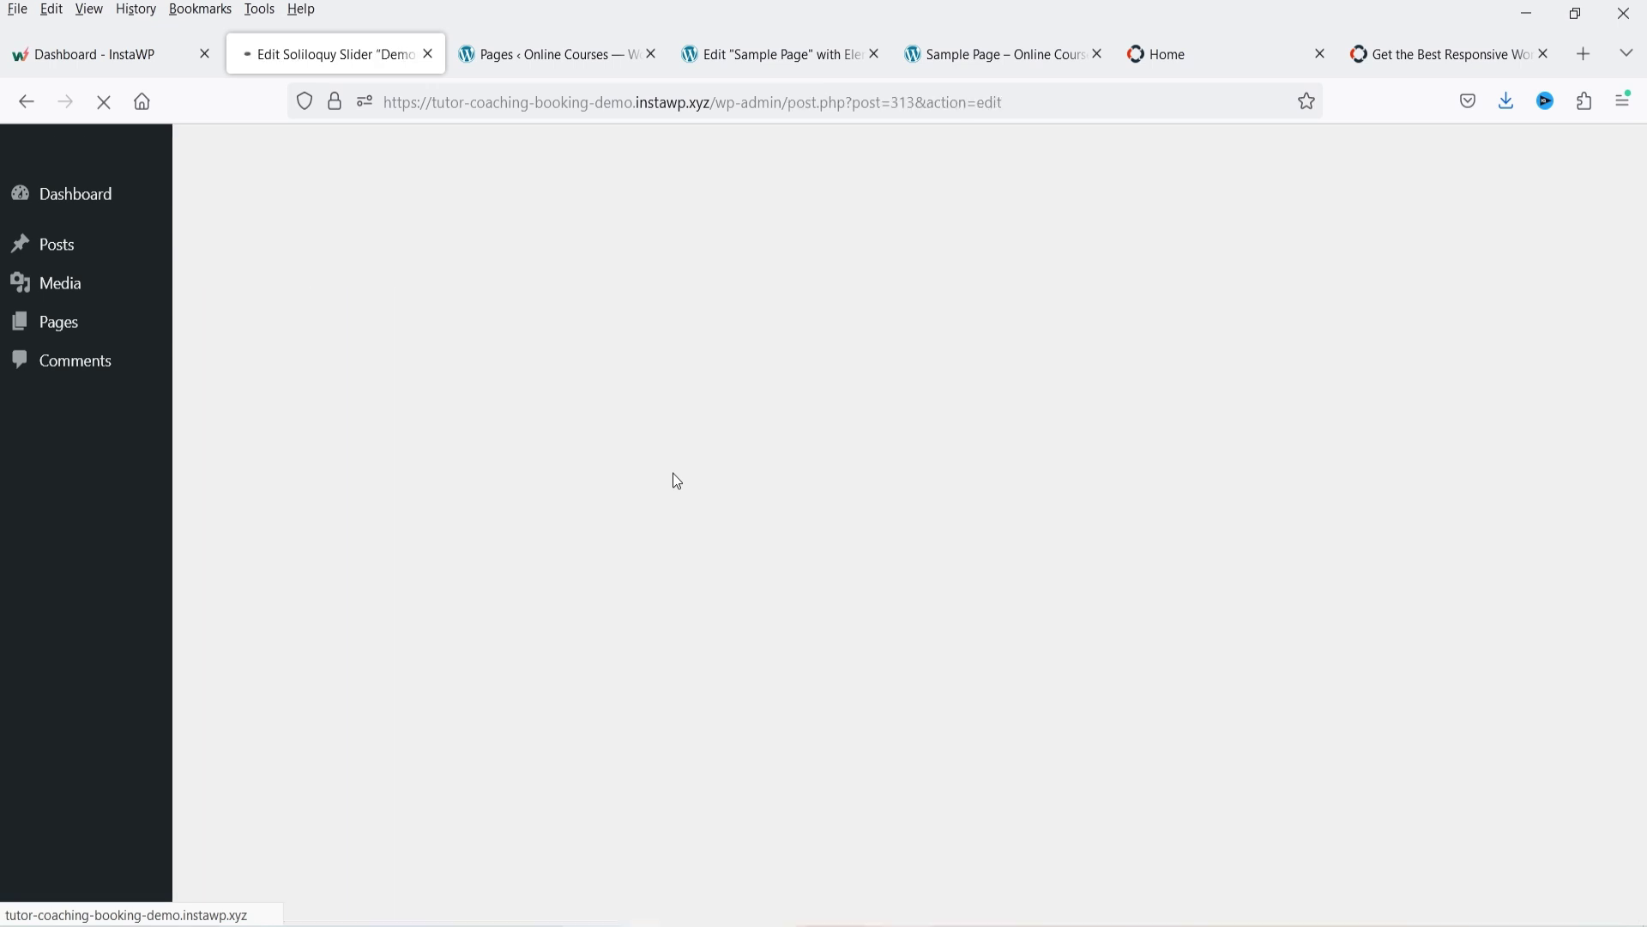
pyautogui.scroll(-5, 697, 418)
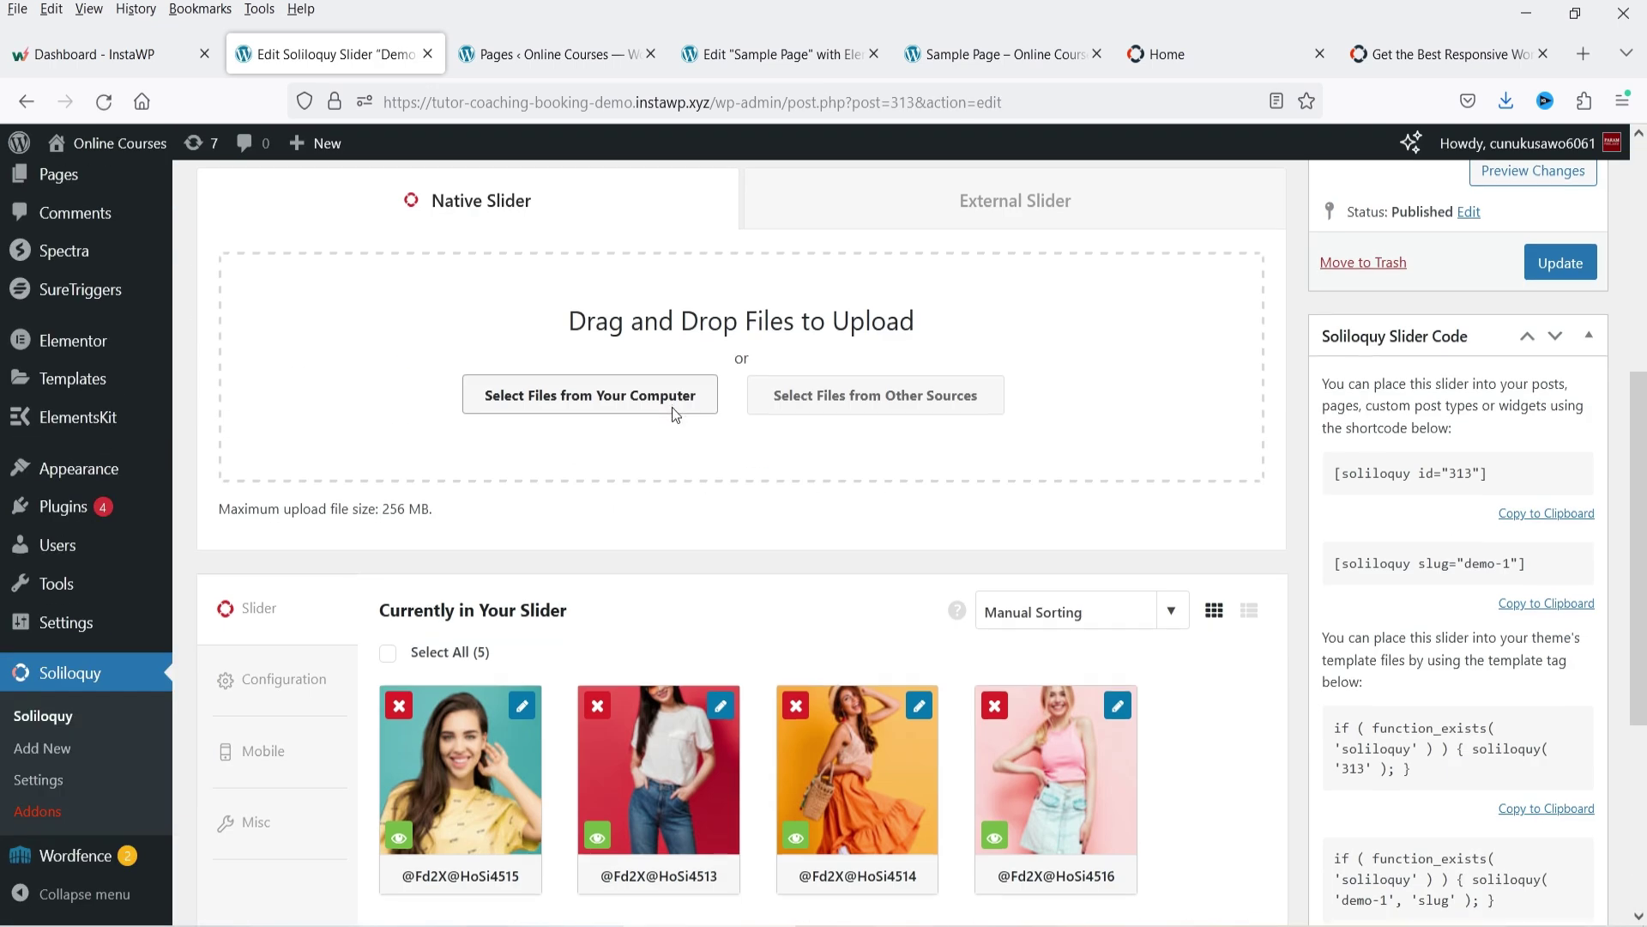
pyautogui.scroll(-4, 672, 406)
pyautogui.click(300, 300)
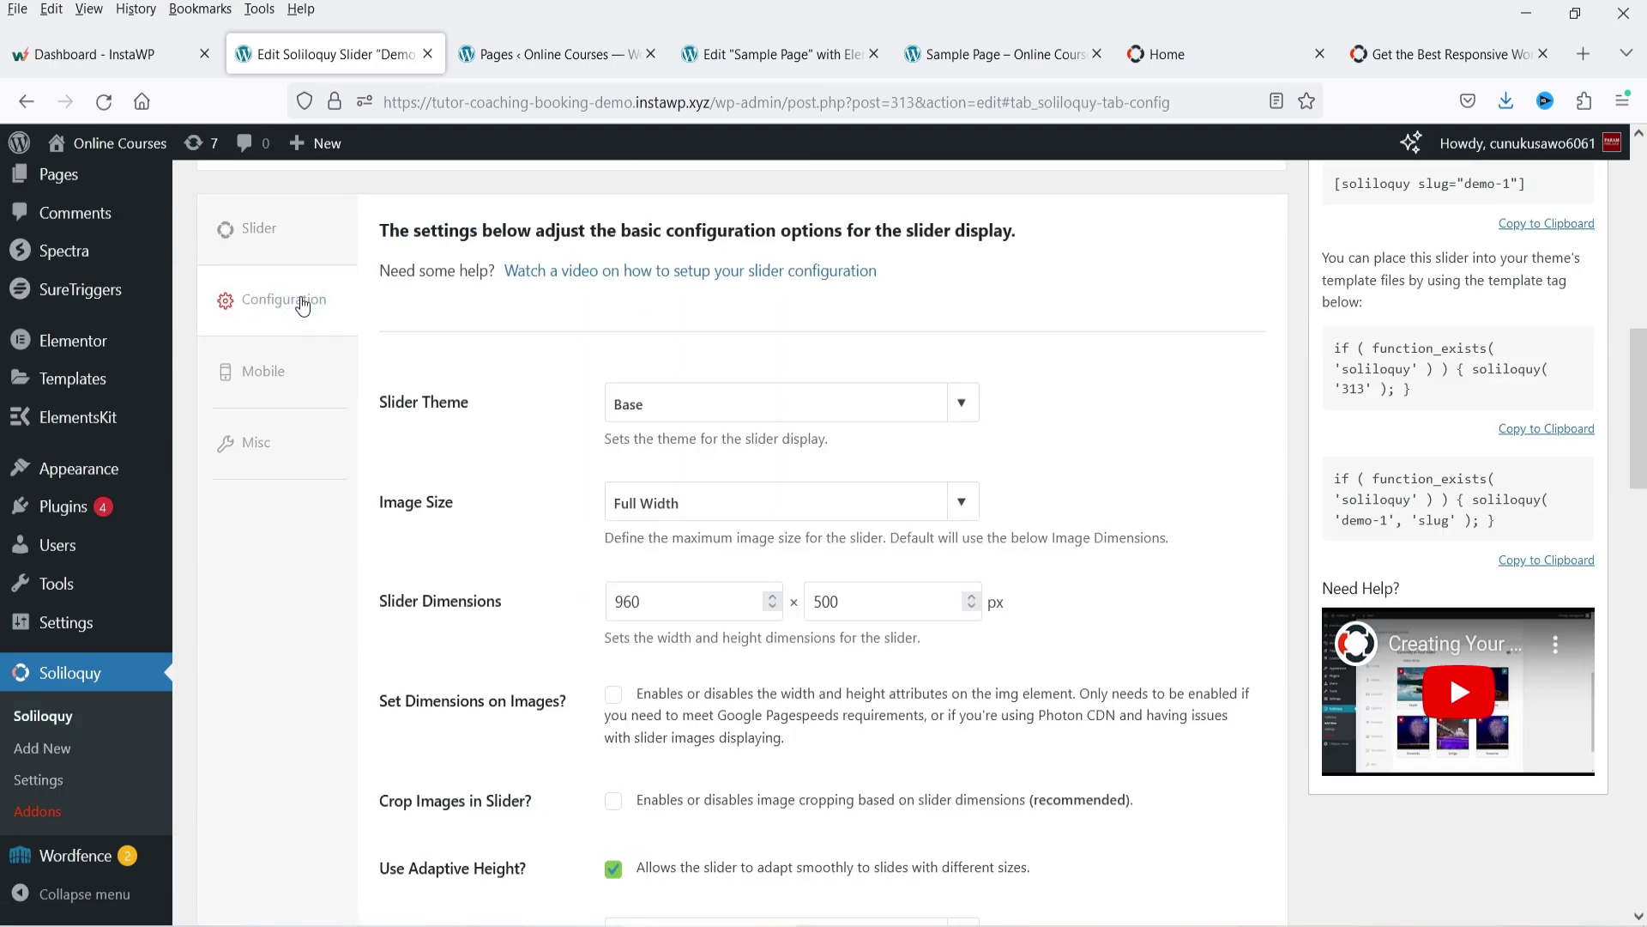
# Set the Demo 1 slider's theme to Karisma and update the slider.
pyautogui.click(909, 402)
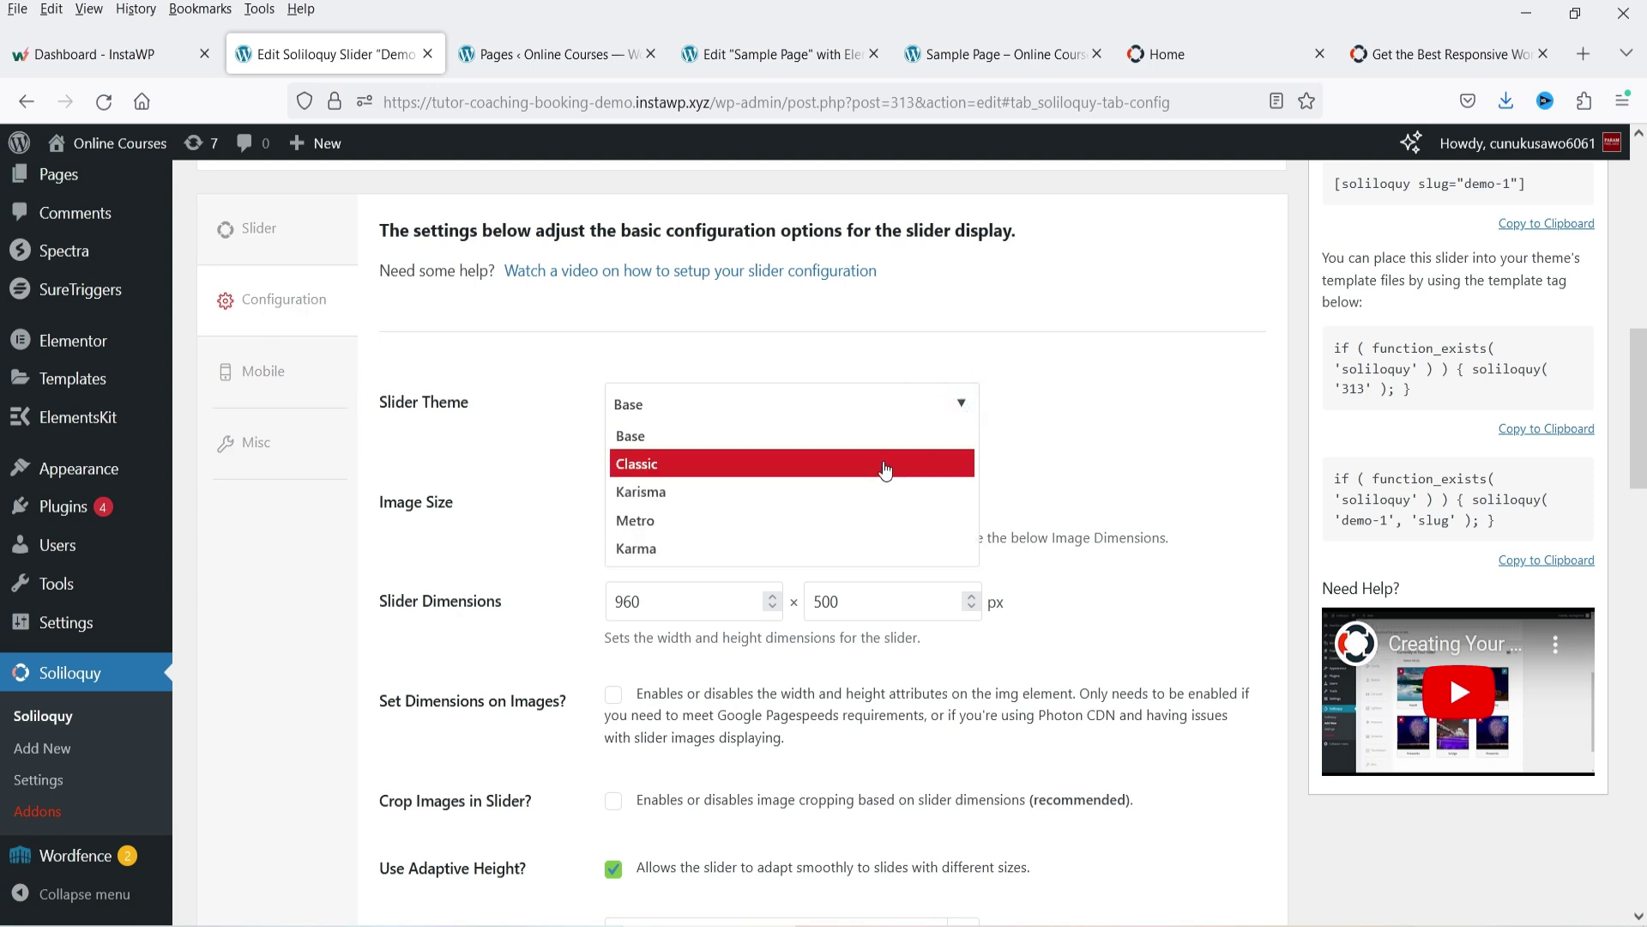
pyautogui.click(883, 496)
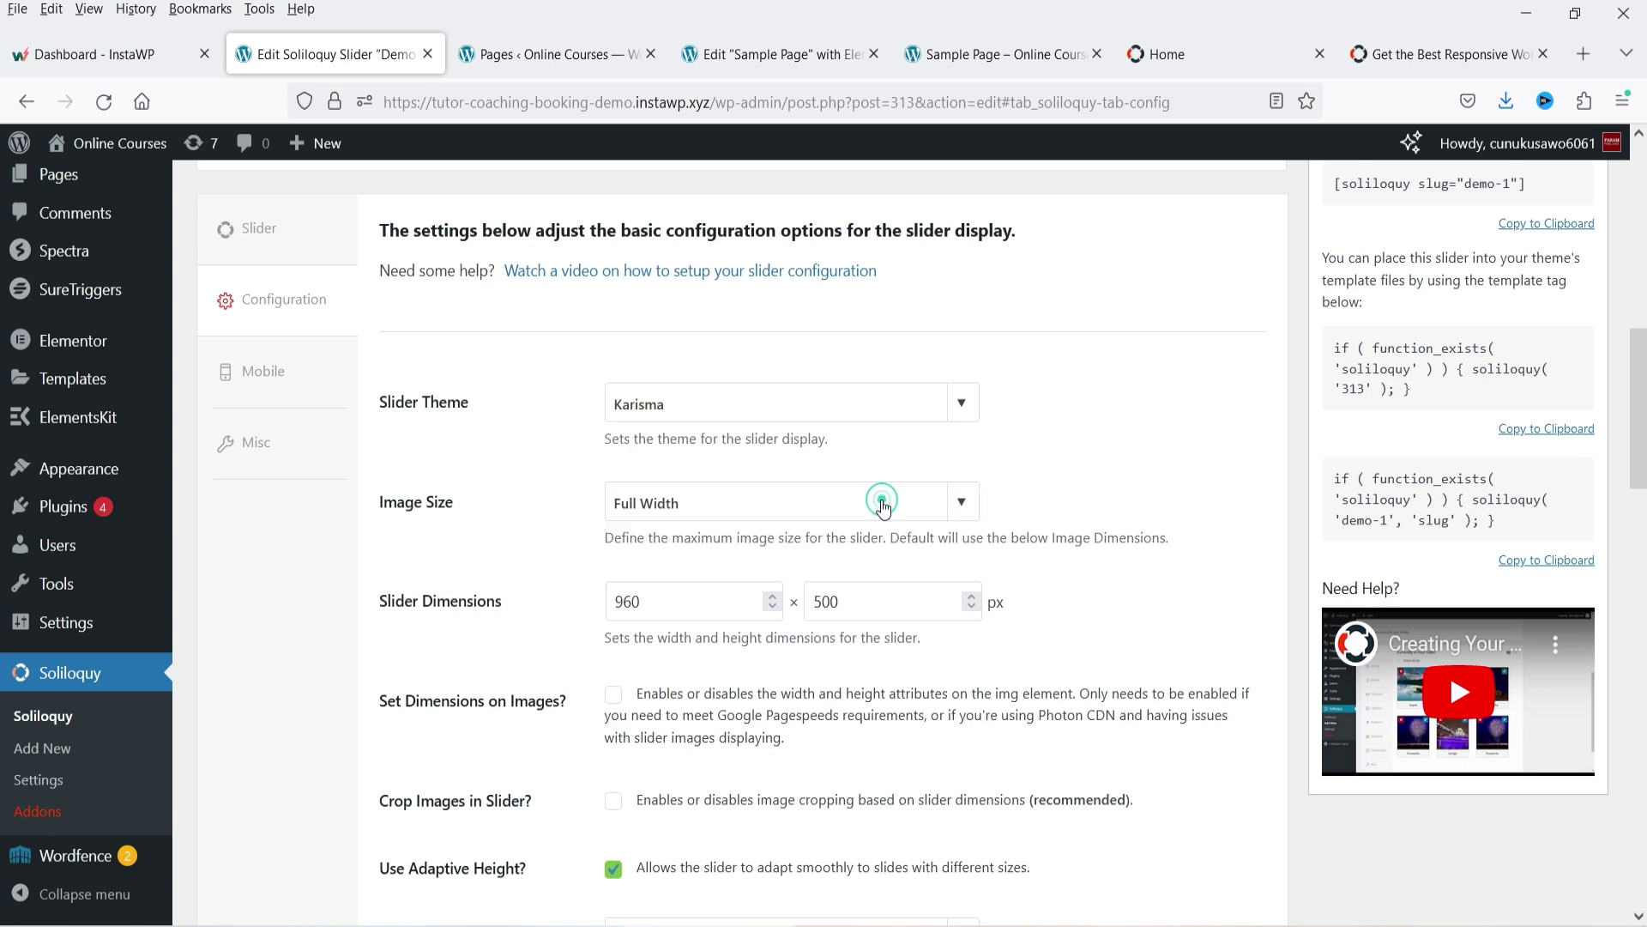
pyautogui.scroll(1, 882, 498)
pyautogui.scroll(5, 882, 498)
pyautogui.click(1551, 357)
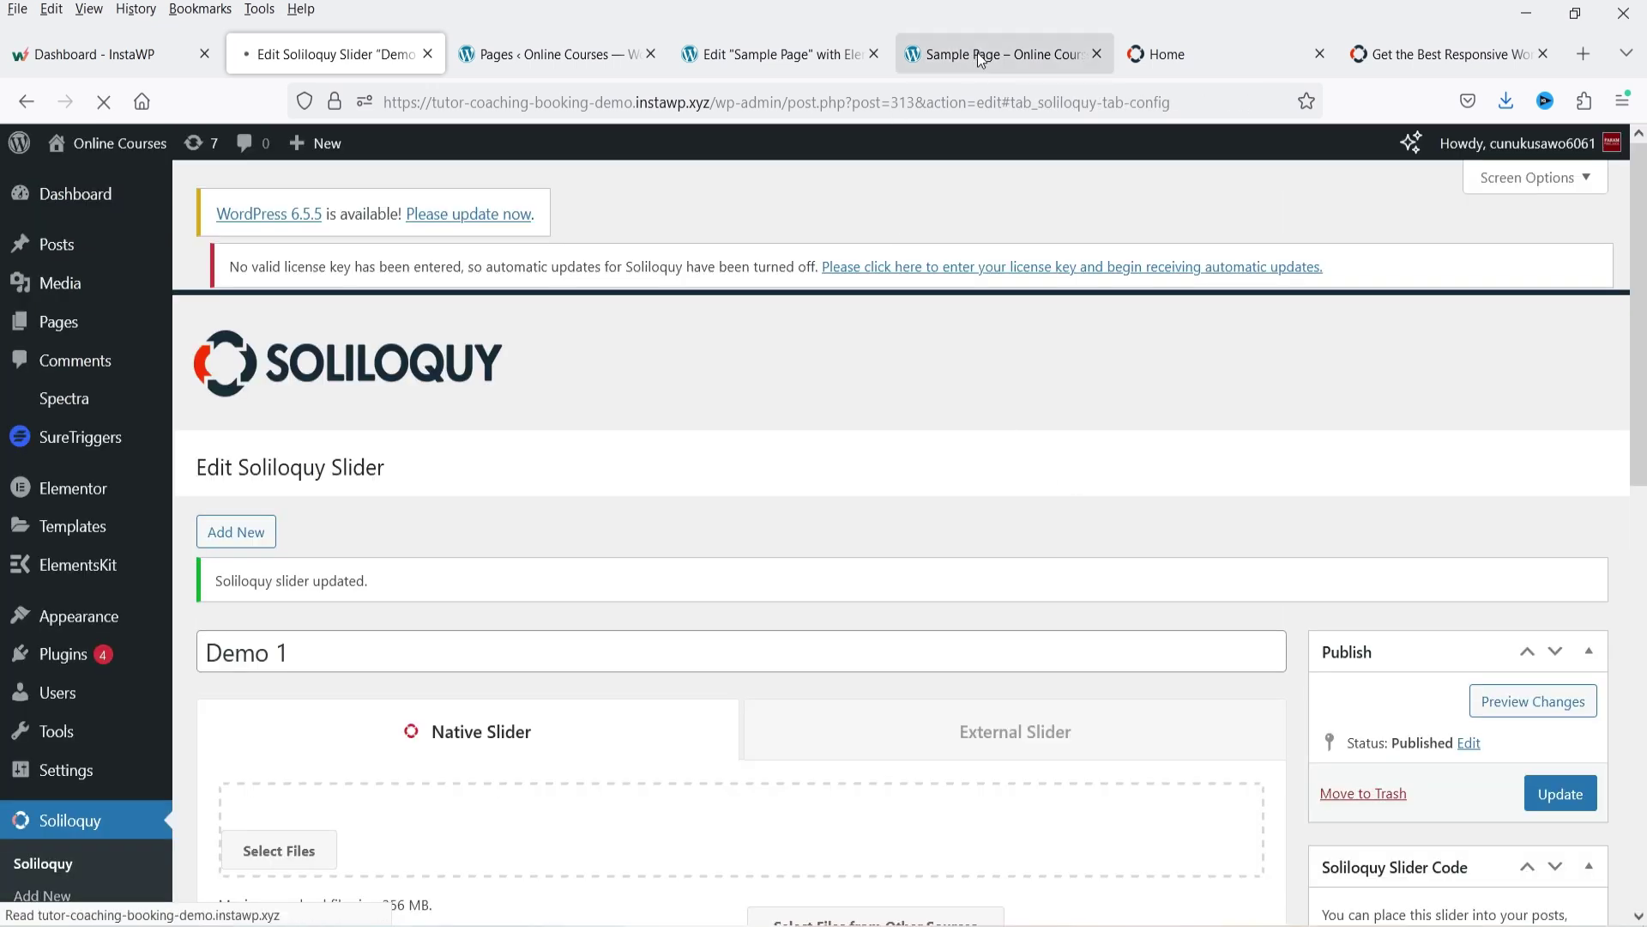
# Reload the live Sample Page and go forward and back through the slides with the Karisma theme's navigation arrows.
pyautogui.click(976, 54)
pyautogui.click(104, 101)
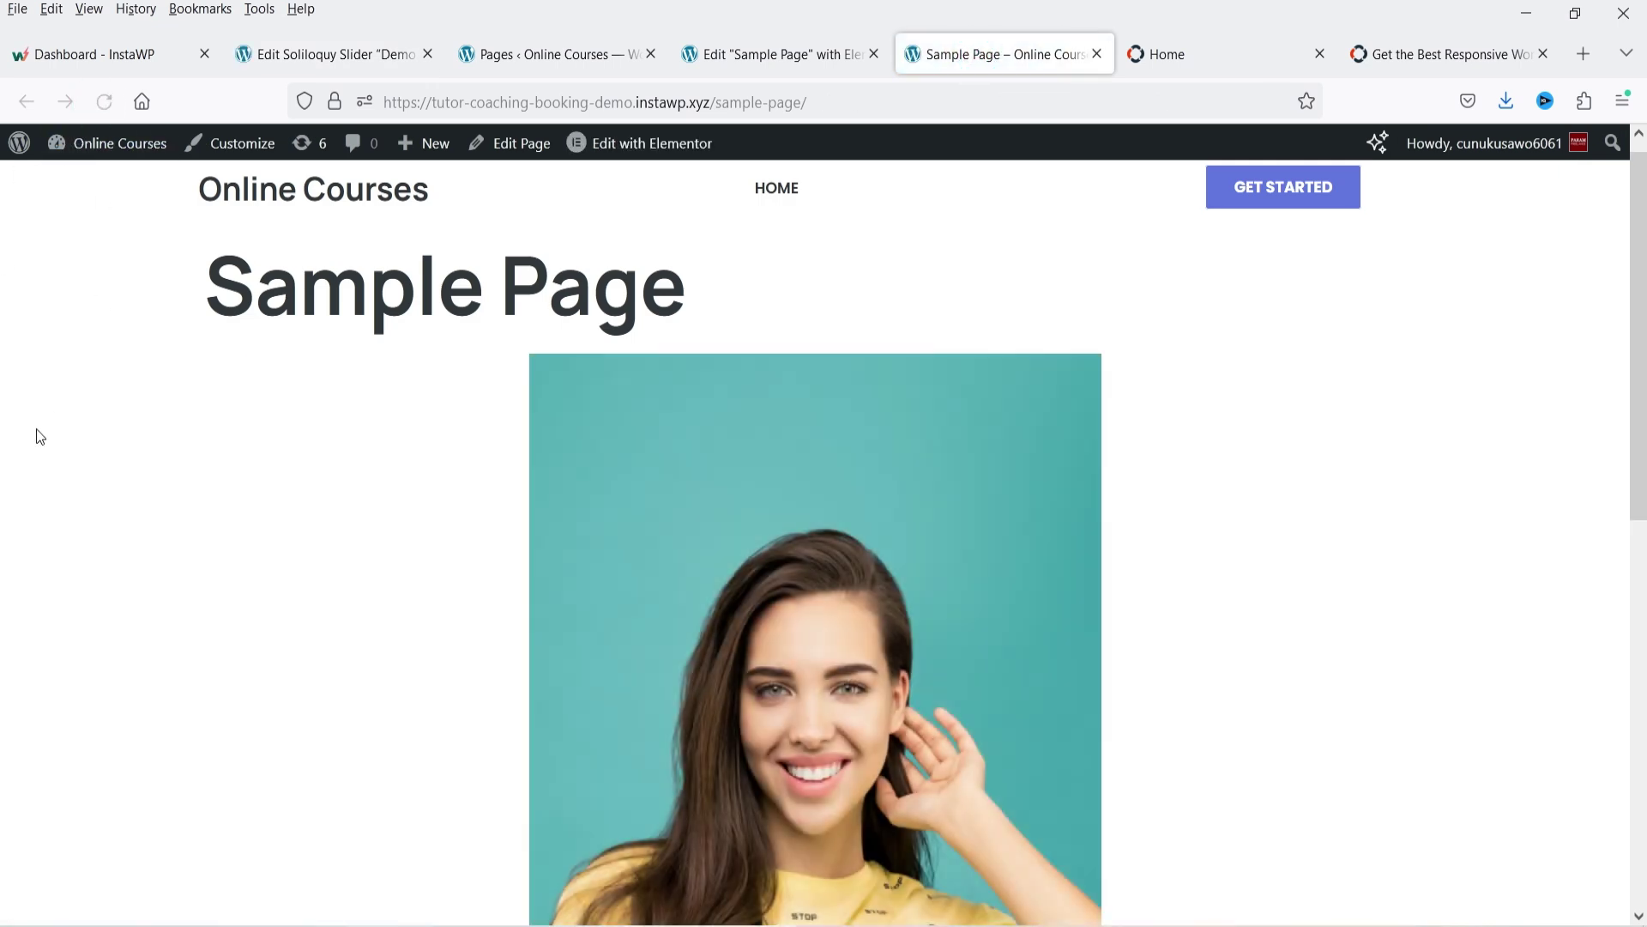
pyautogui.scroll(-5, 1479, 461)
pyautogui.scroll(3, 1454, 589)
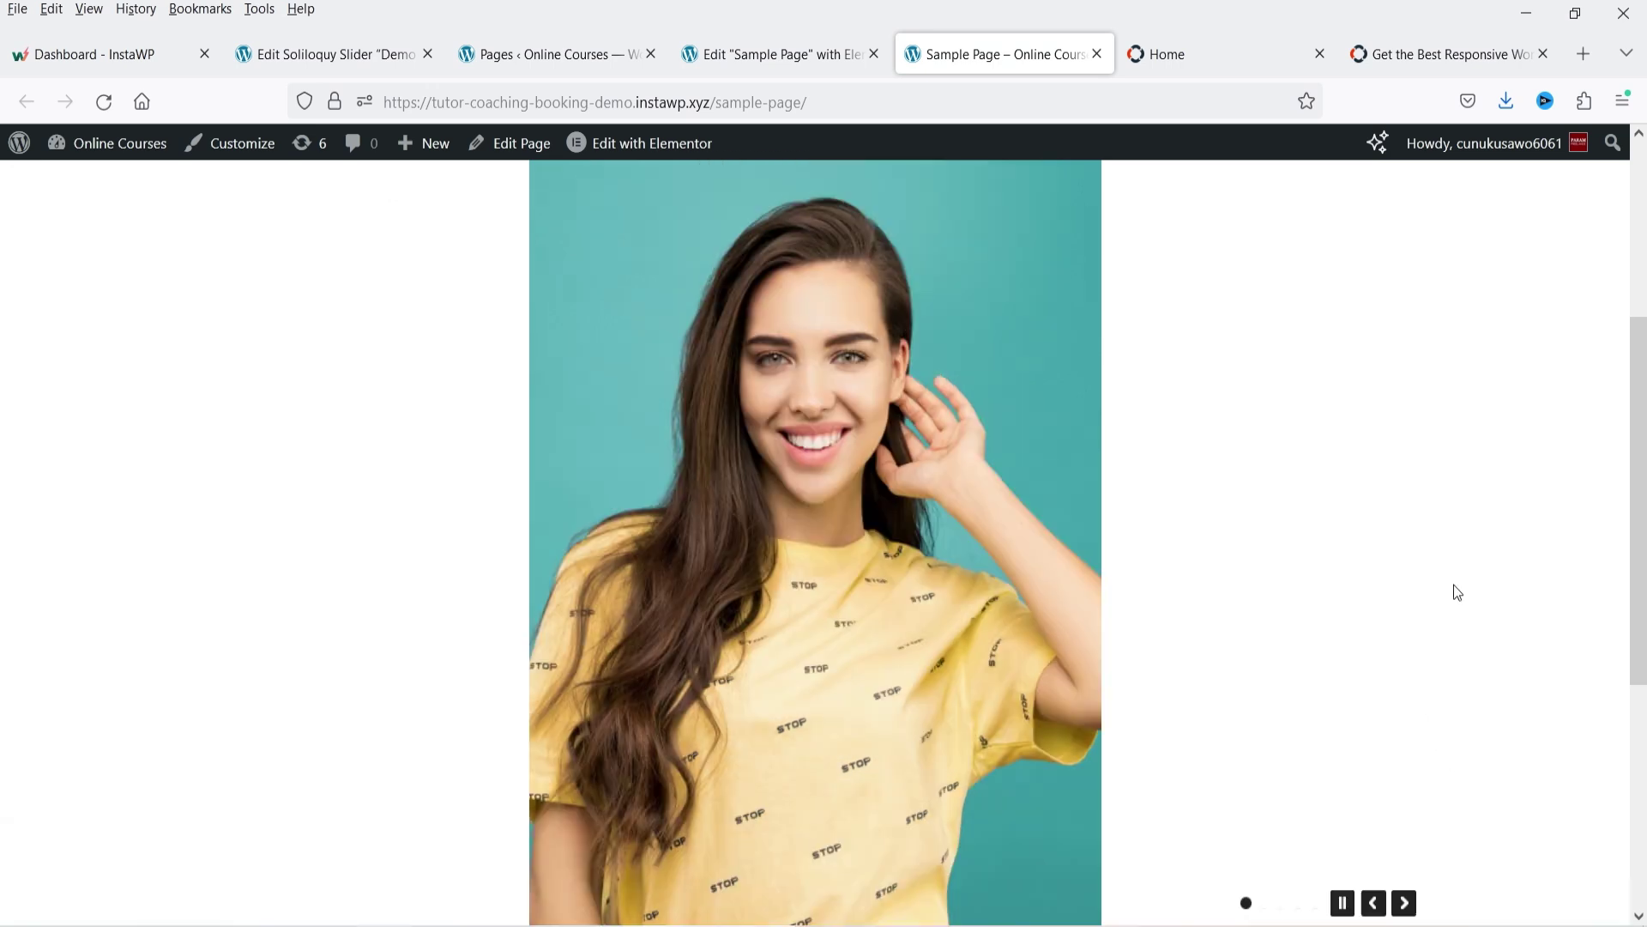
pyautogui.scroll(-2, 1273, 519)
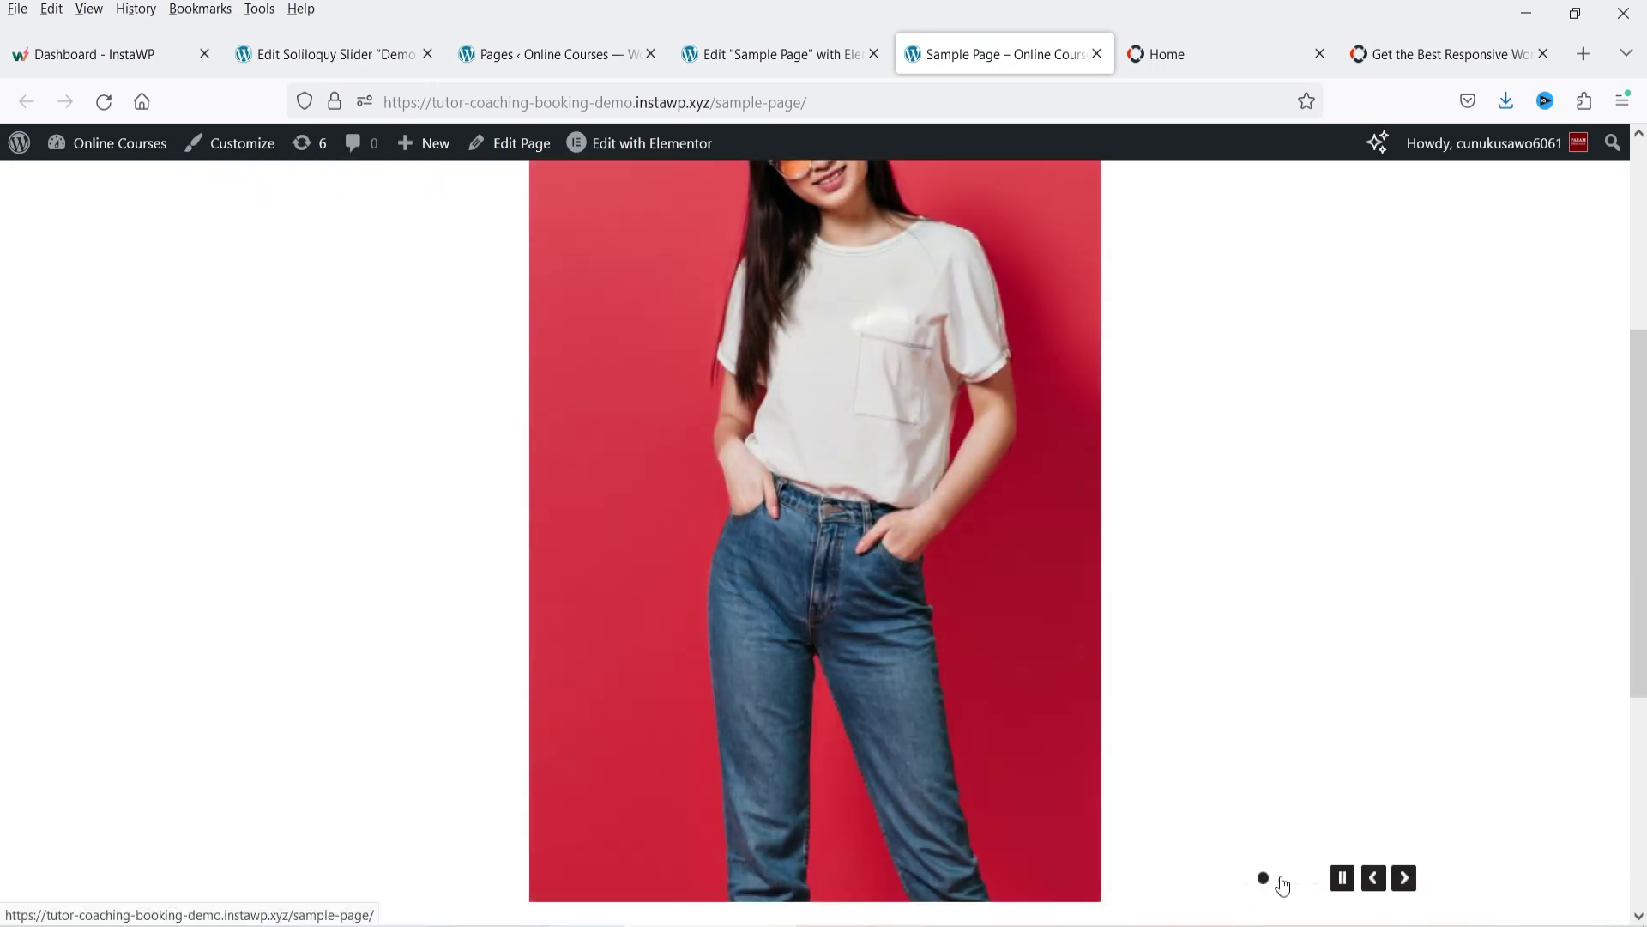
pyautogui.click(1404, 878)
pyautogui.click(1404, 878)
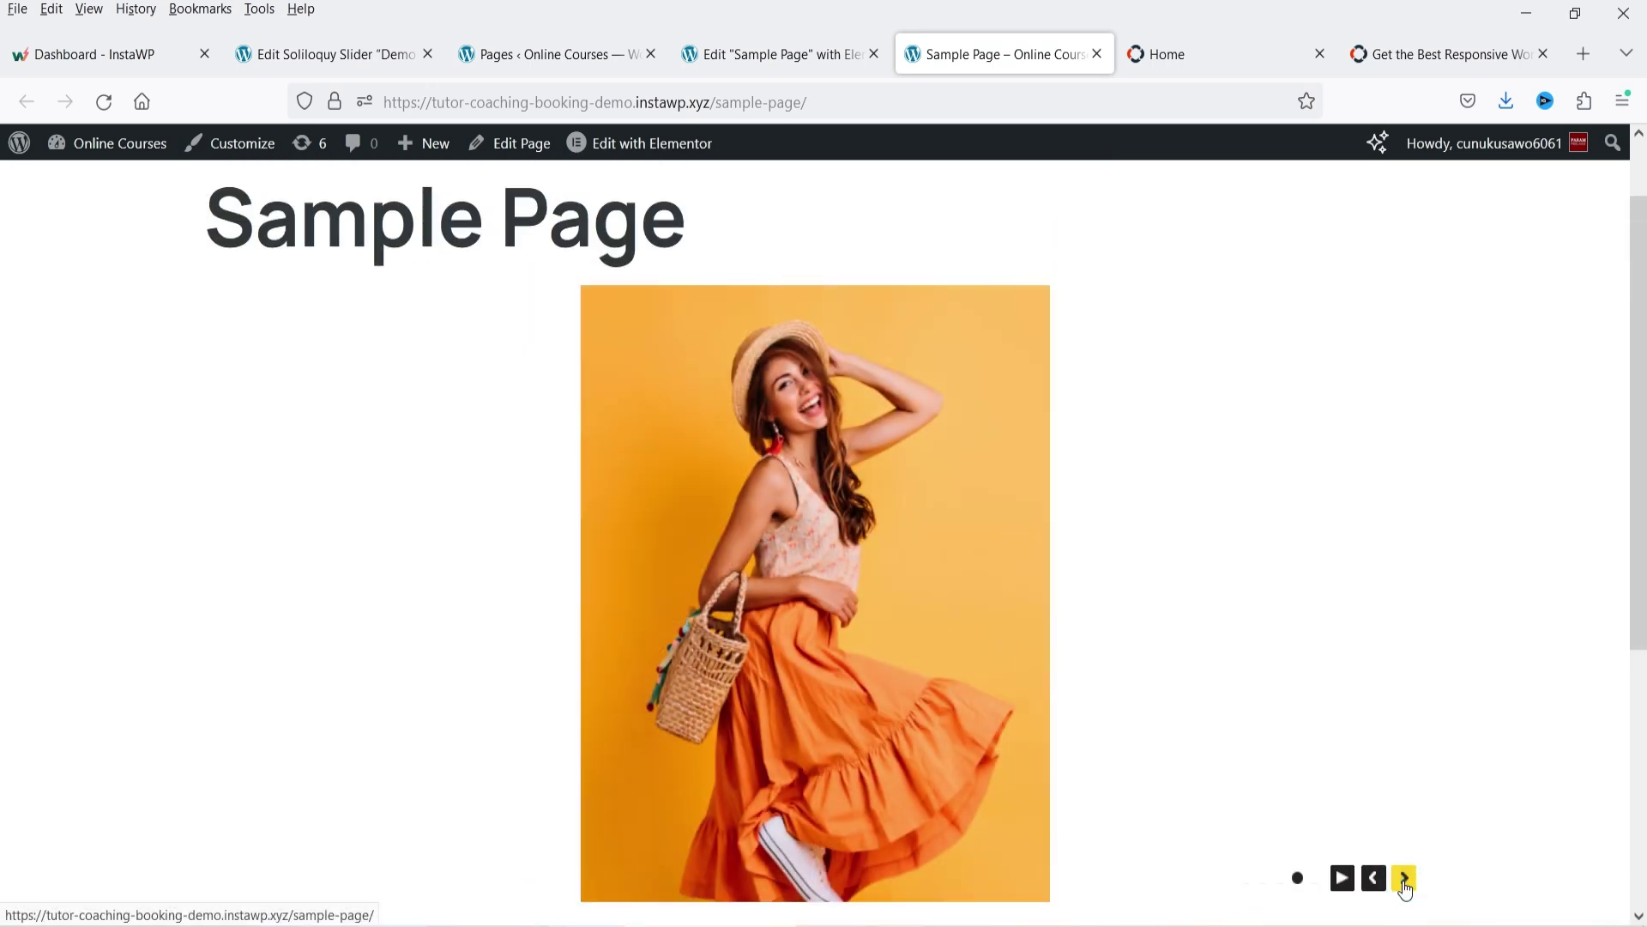
pyautogui.click(1404, 878)
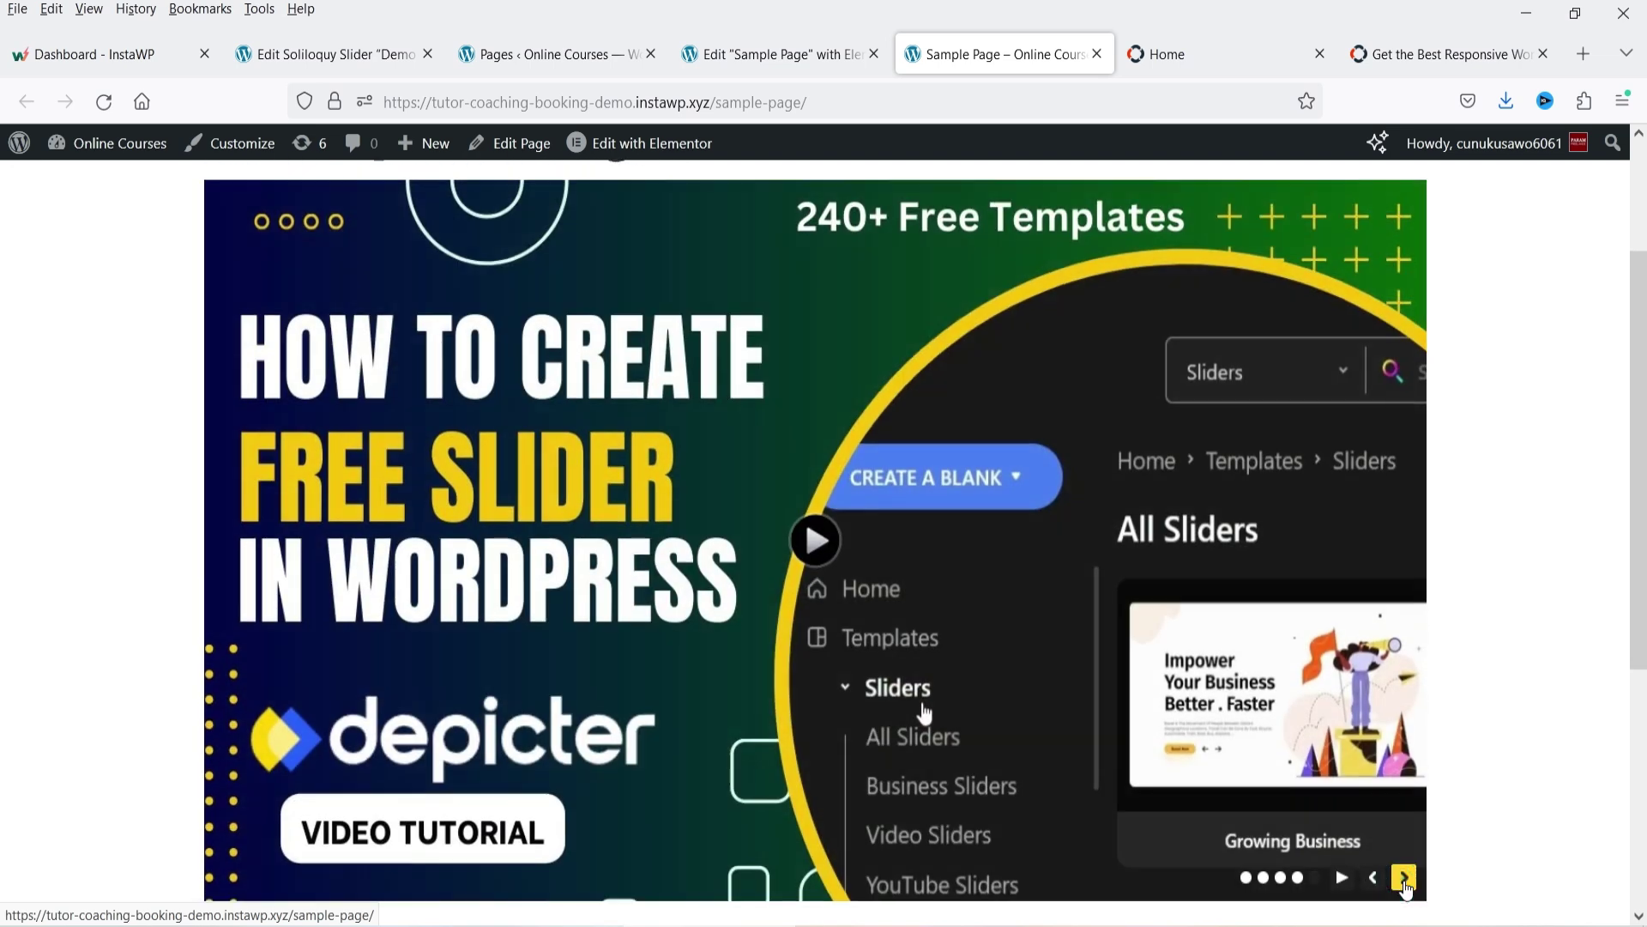
pyautogui.click(1377, 882)
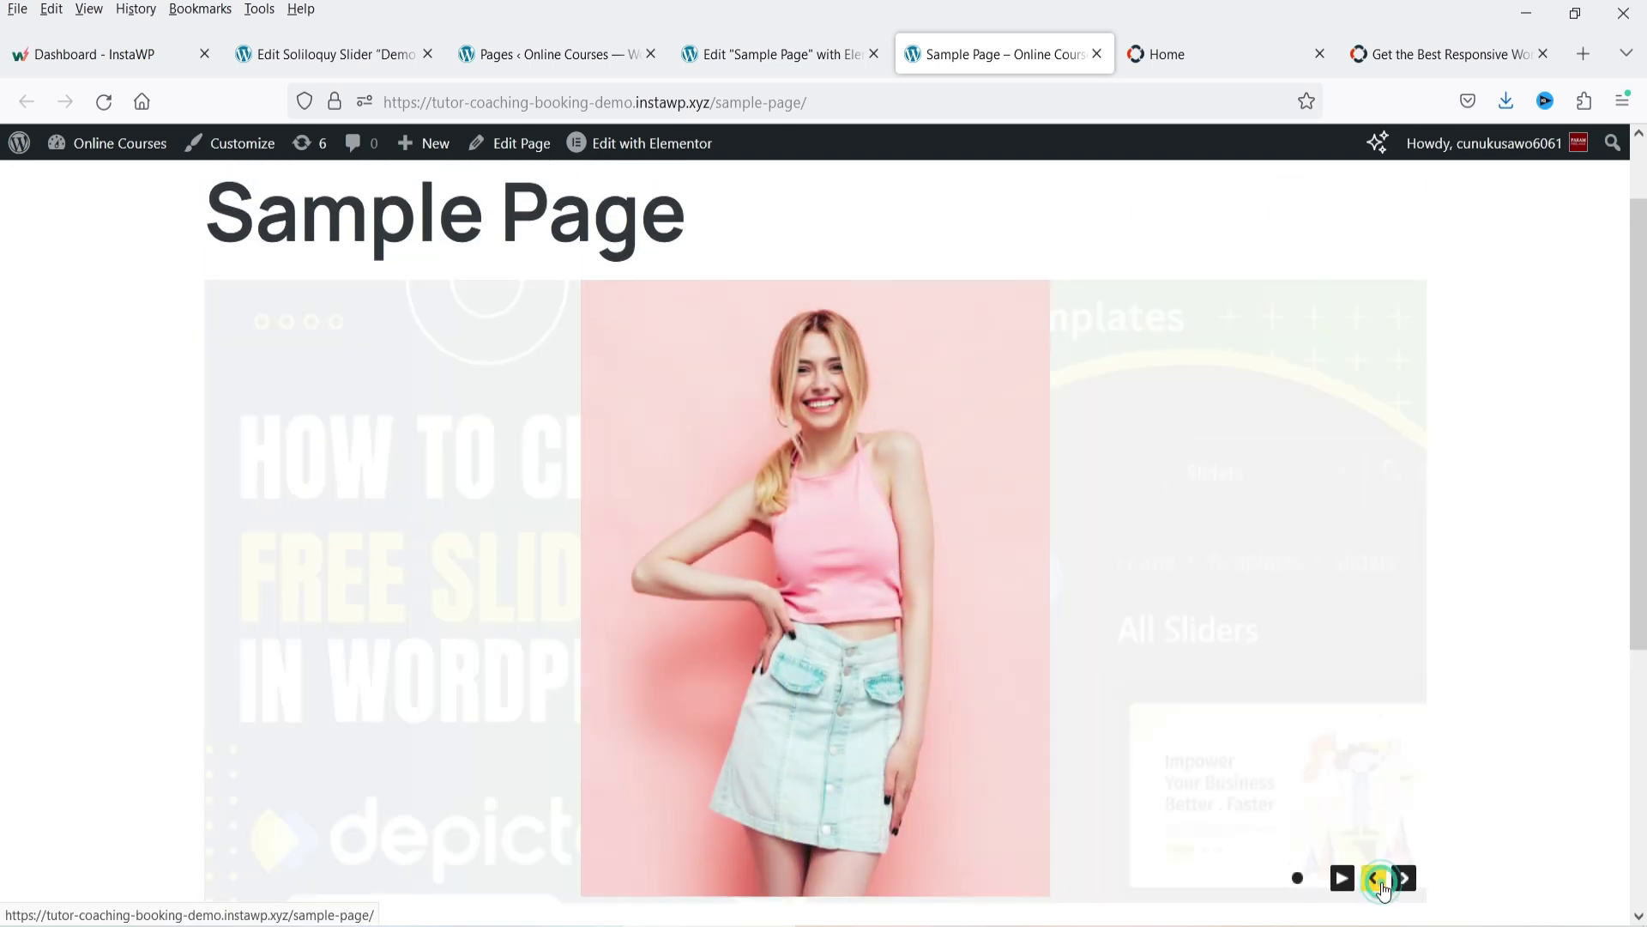
pyautogui.scroll(-2, 1325, 814)
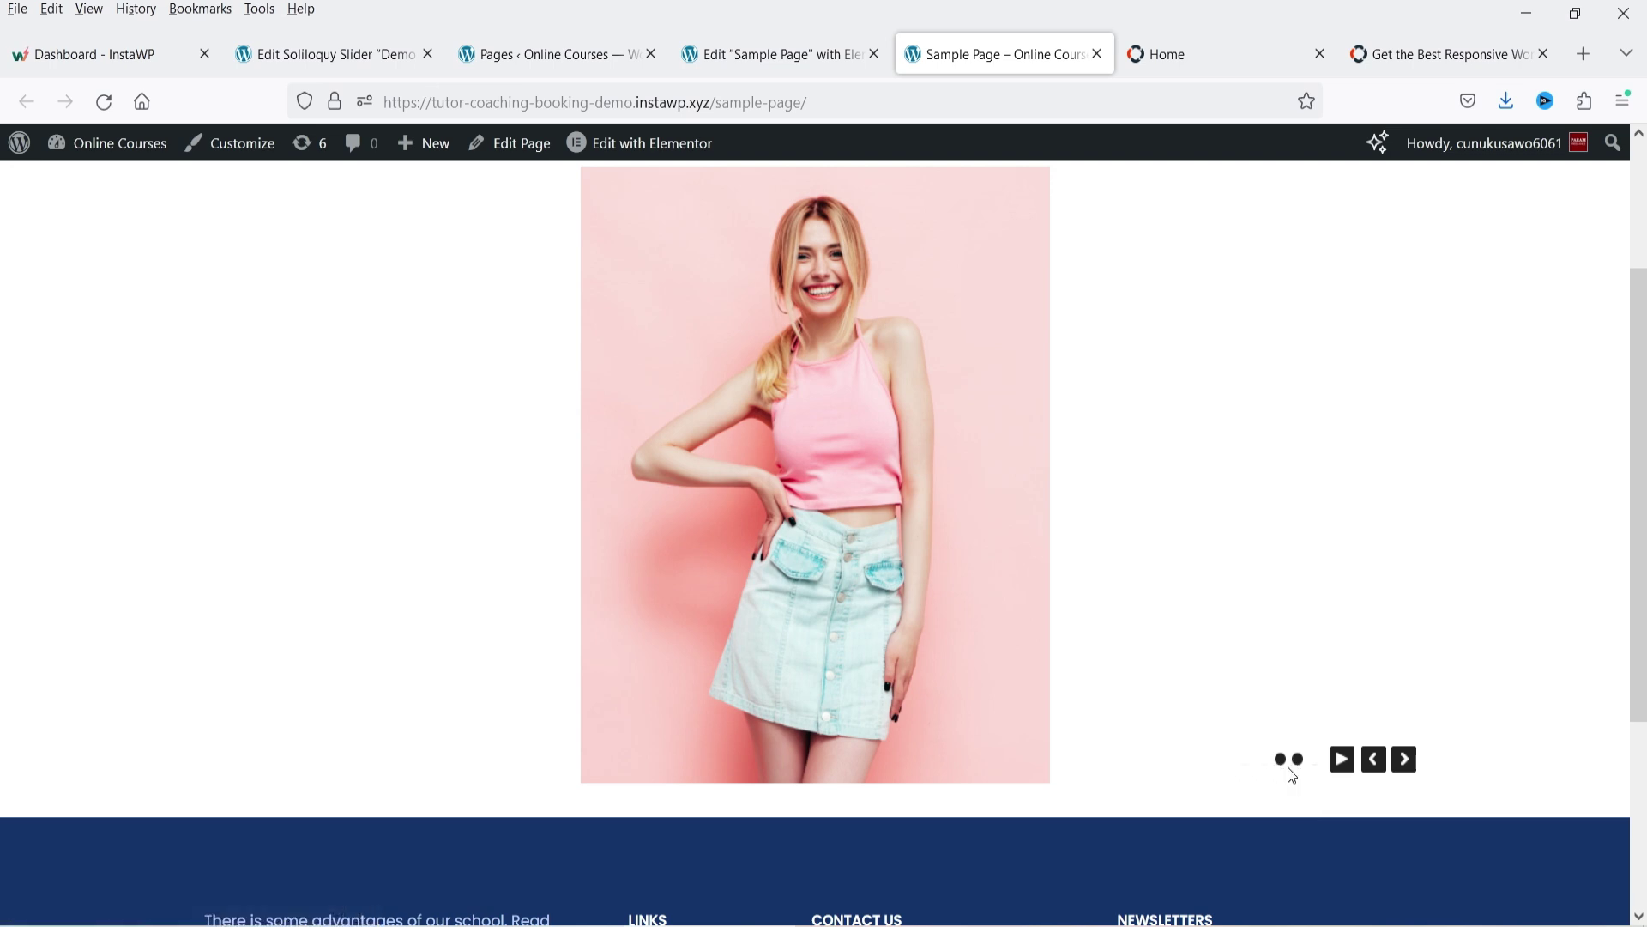
# Return to the Demo 1 slider editor, change the slider theme to Karma and update the slider.
pyautogui.click(326, 54)
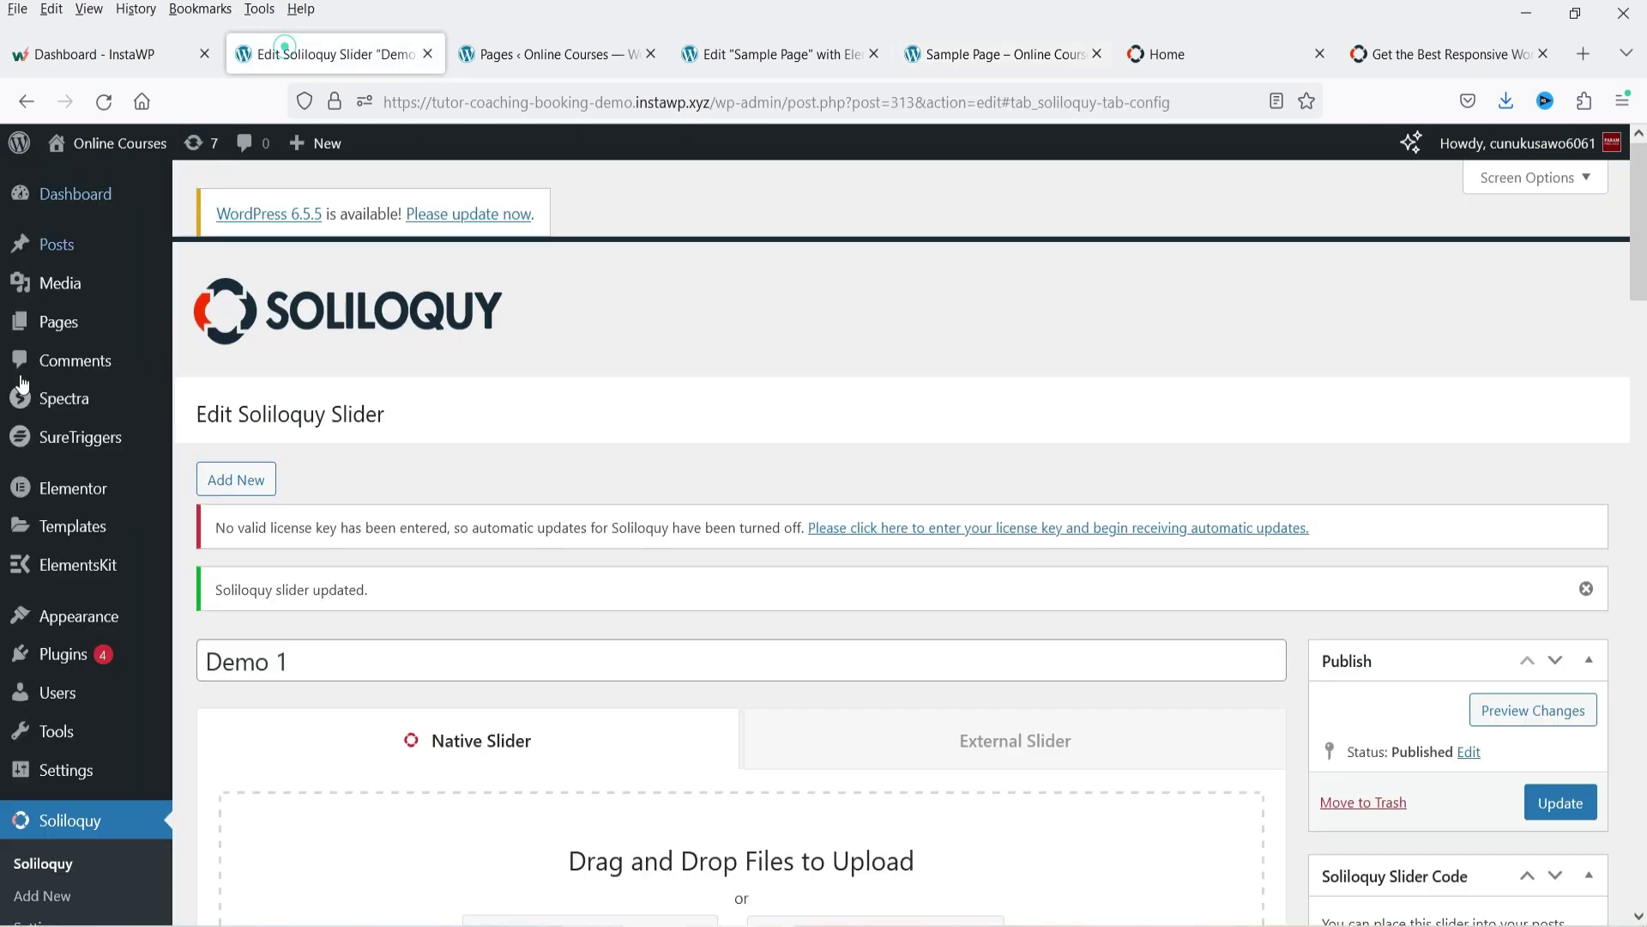
pyautogui.scroll(-5, 590, 444)
pyautogui.scroll(-3, 624, 583)
pyautogui.click(677, 510)
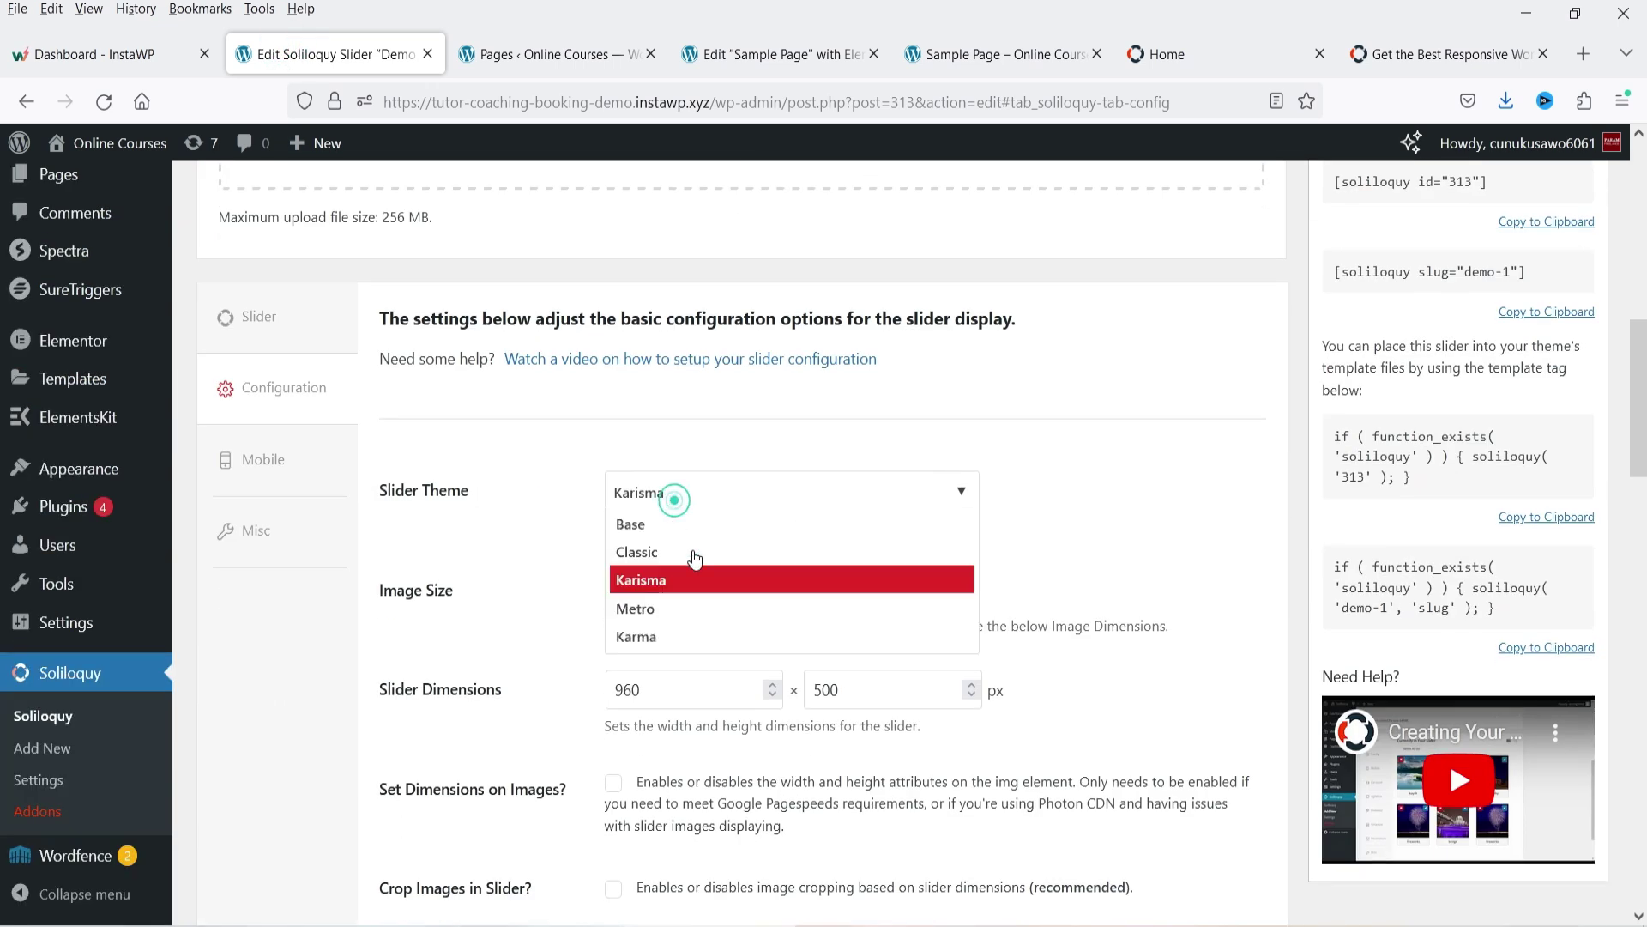
pyautogui.click(636, 636)
pyautogui.scroll(4, 1581, 370)
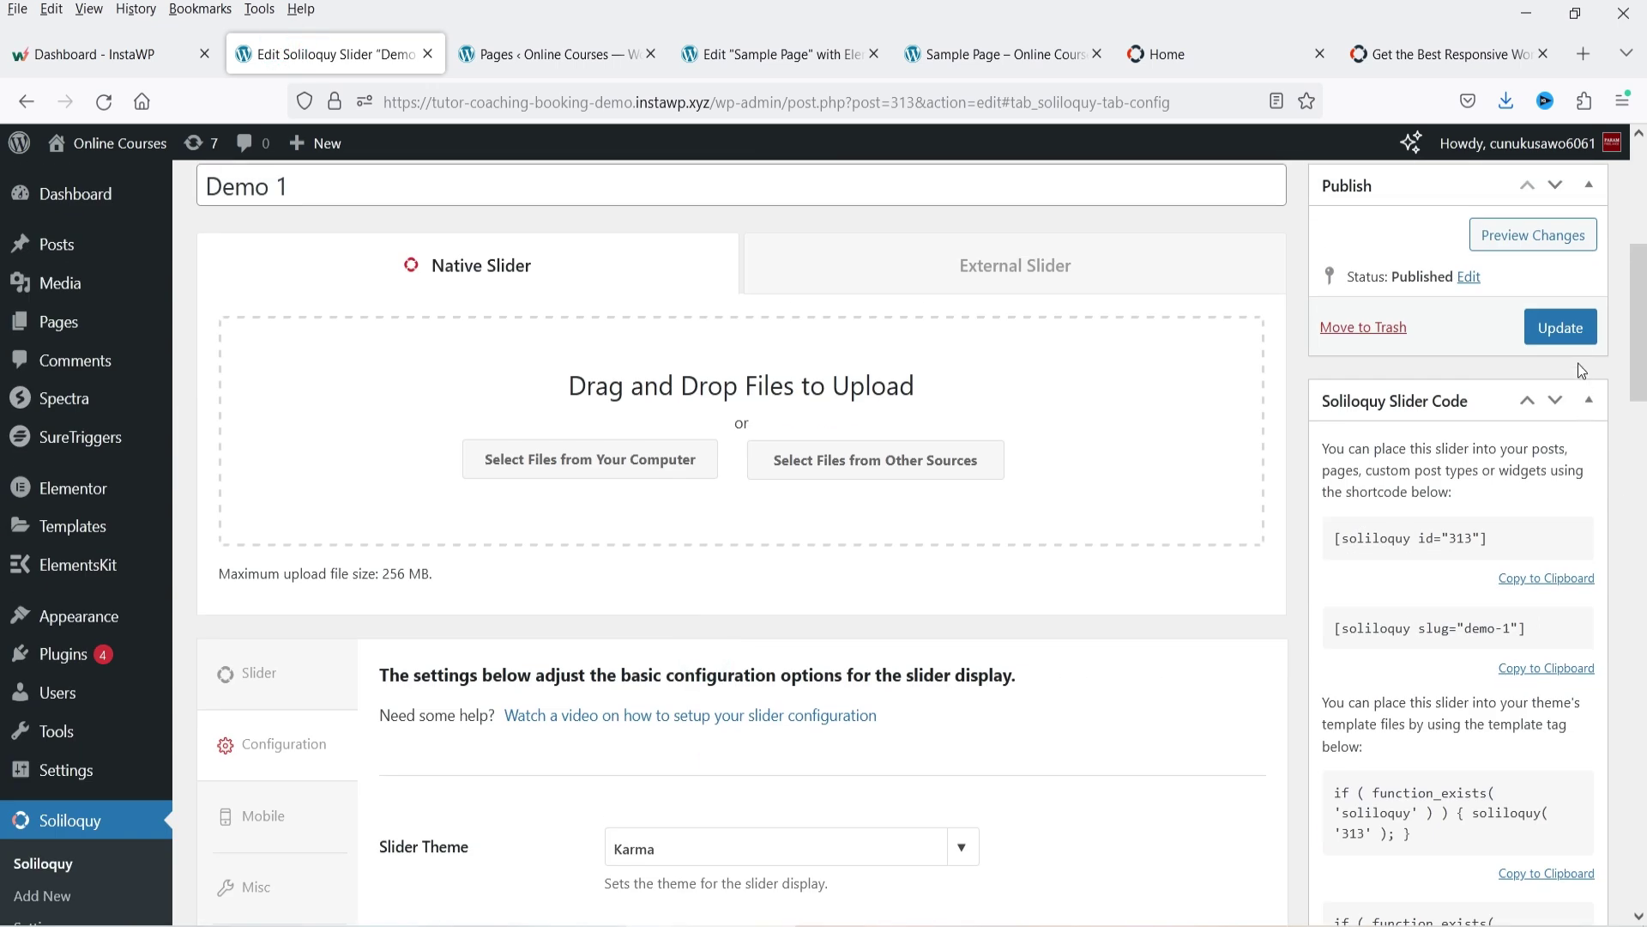
pyautogui.click(1579, 331)
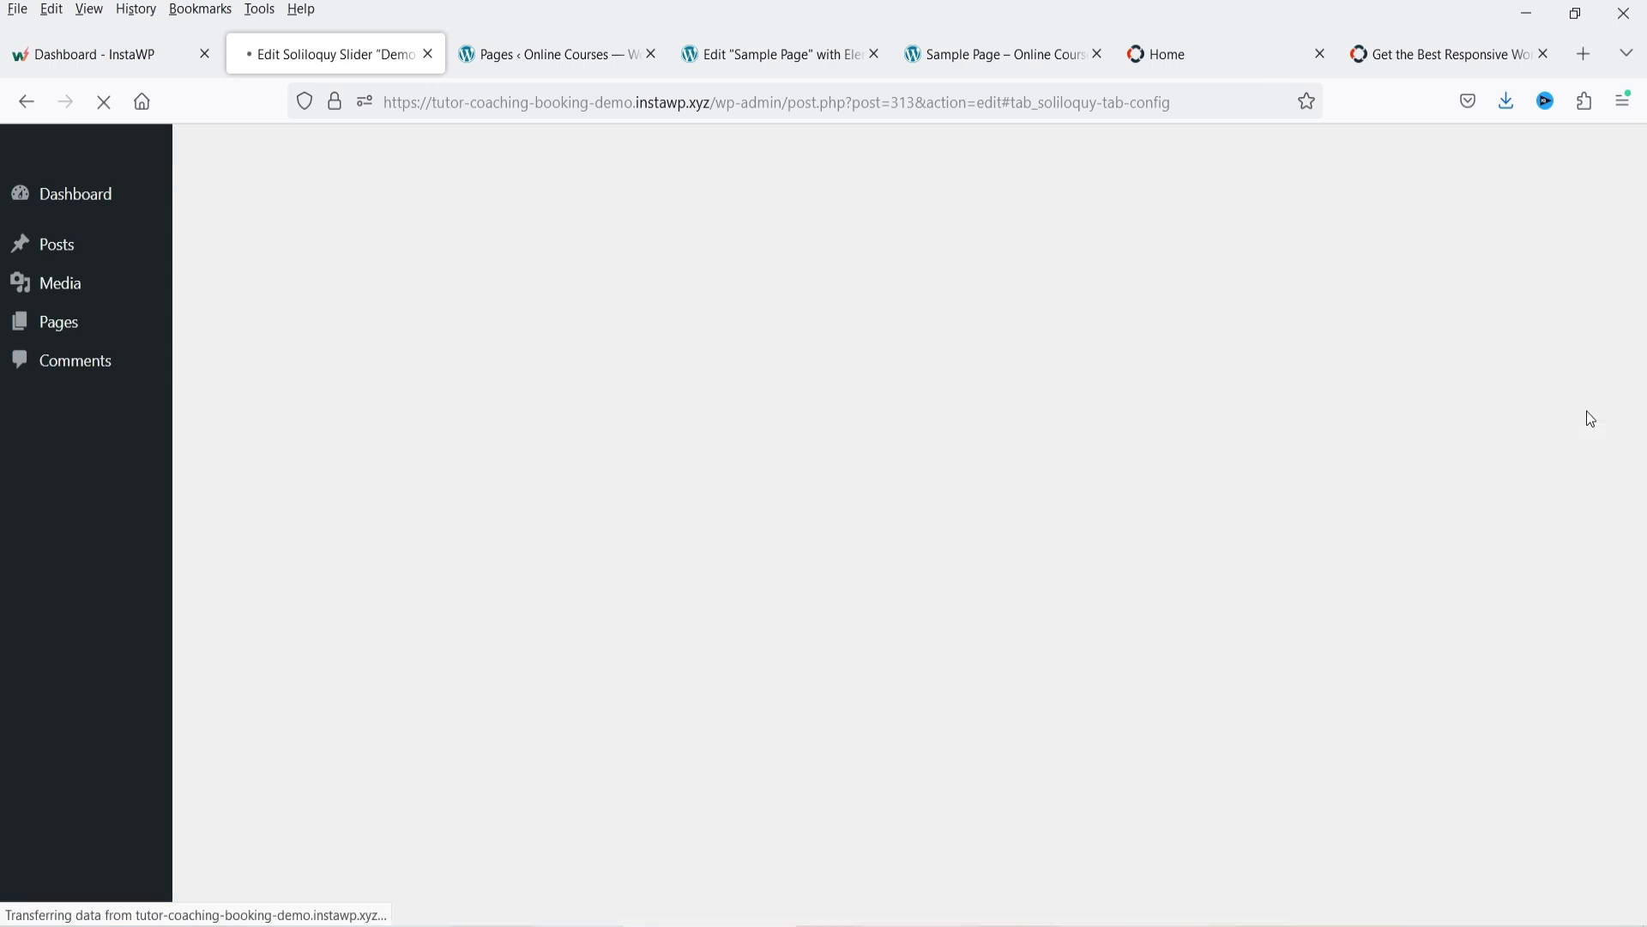
# Reload the live Sample Page and test the Karma theme's previous and next arrows on the slider.
pyautogui.click(1004, 54)
pyautogui.click(104, 101)
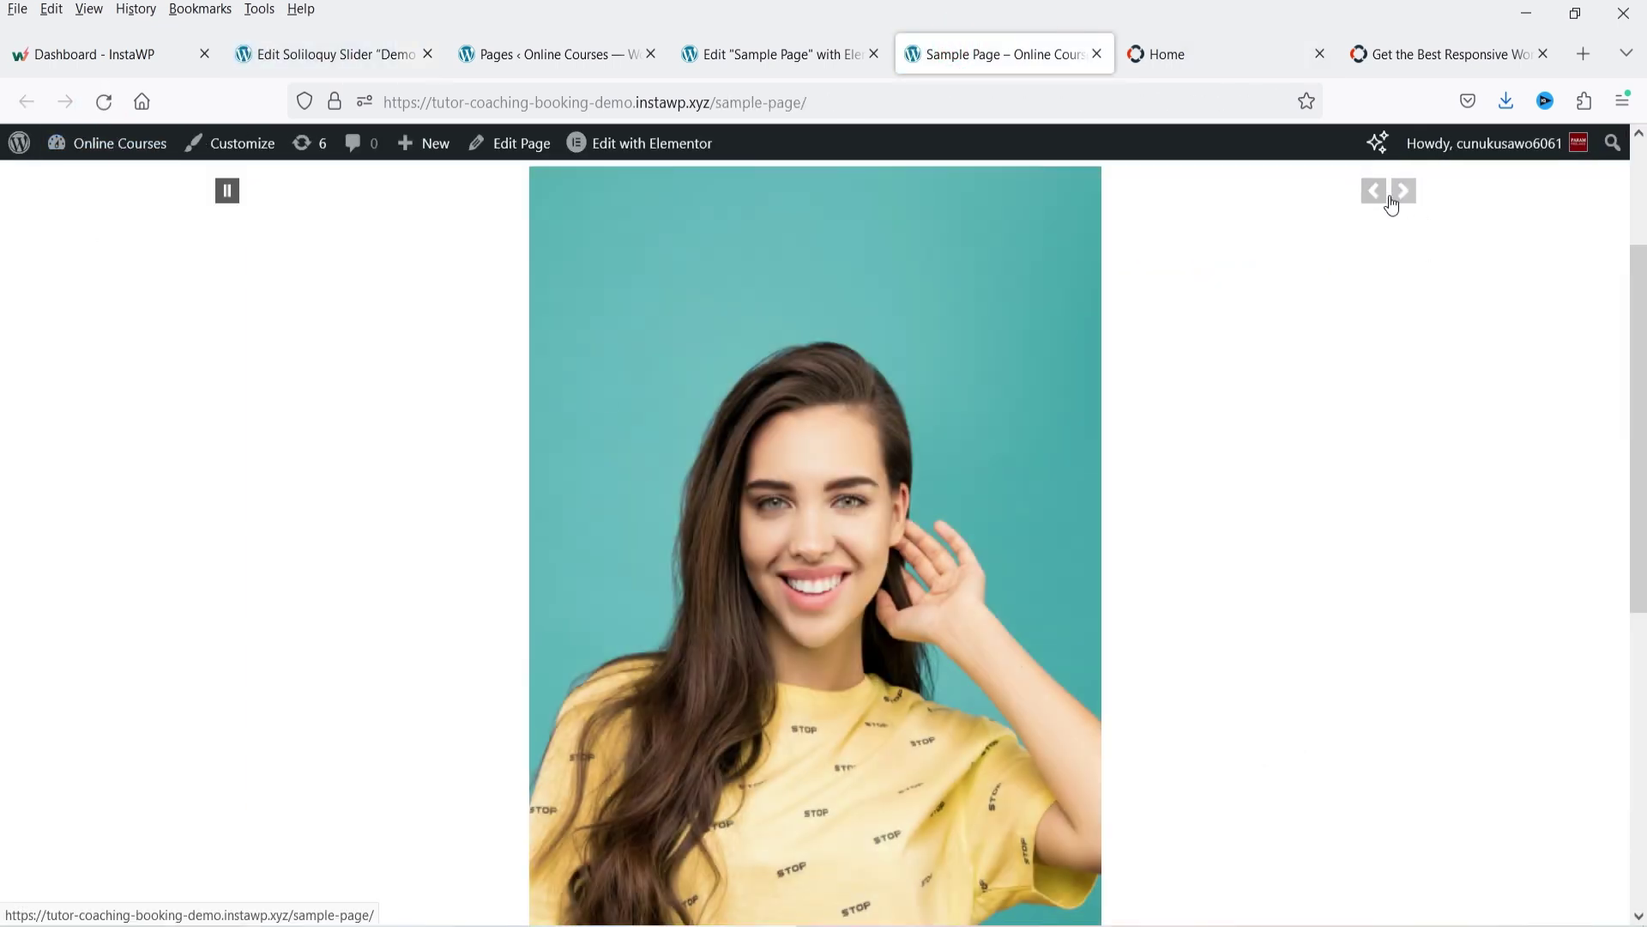
pyautogui.click(1375, 193)
pyautogui.click(1403, 194)
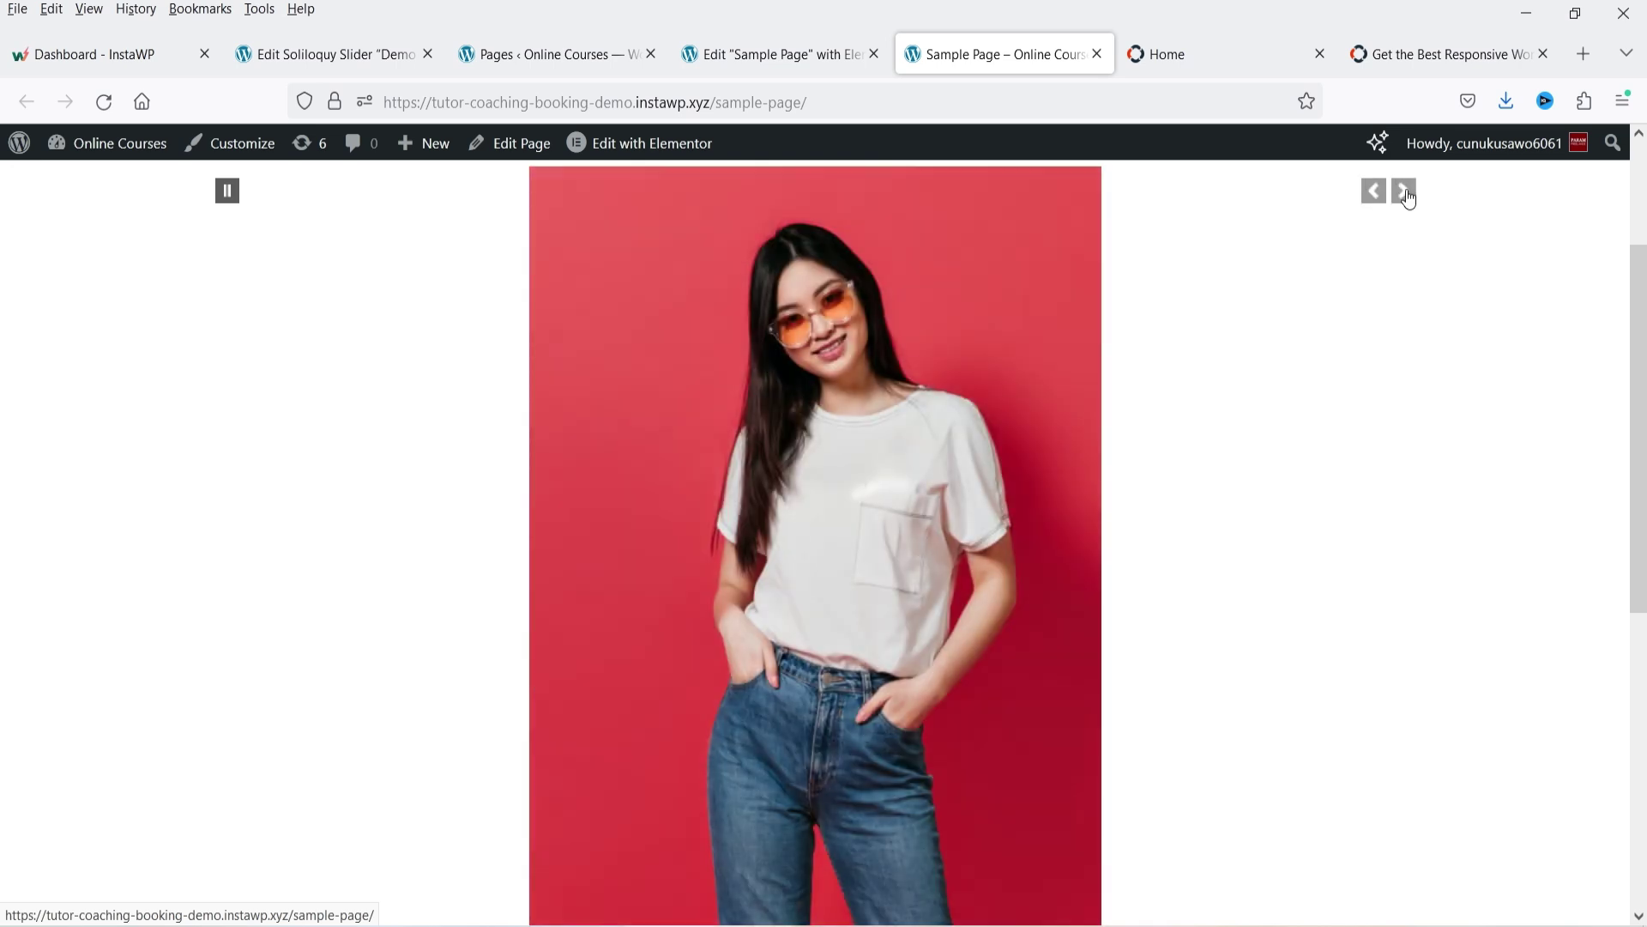
pyautogui.click(1404, 196)
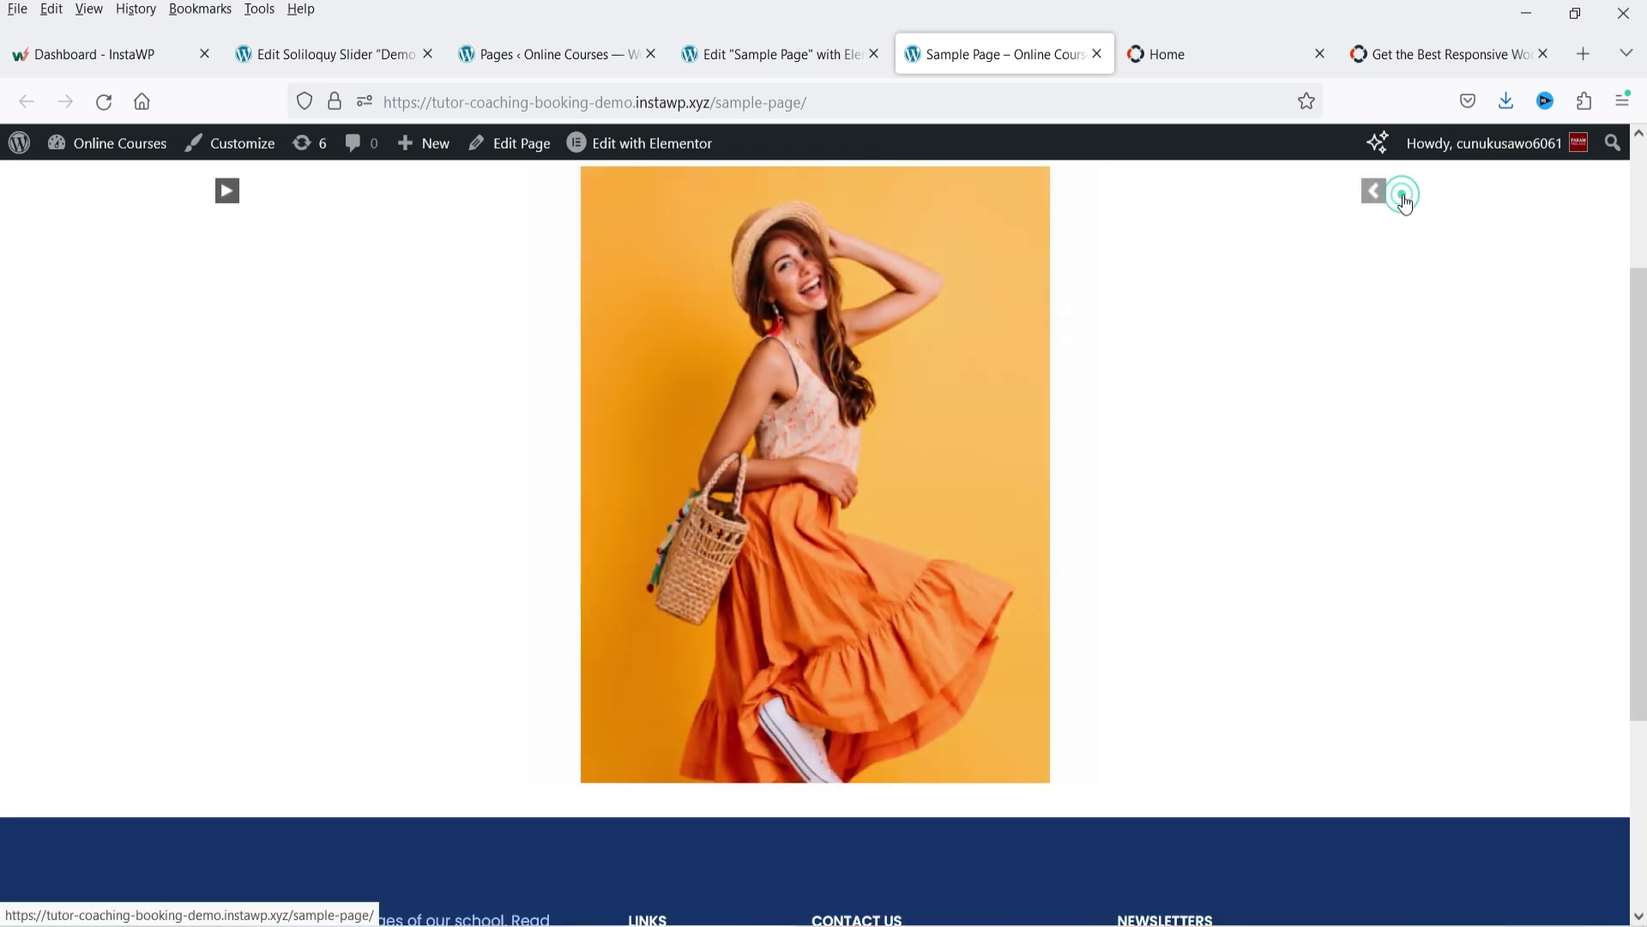
pyautogui.scroll(2, 1397, 435)
pyautogui.scroll(-4, 1276, 375)
pyautogui.scroll(3, 1364, 382)
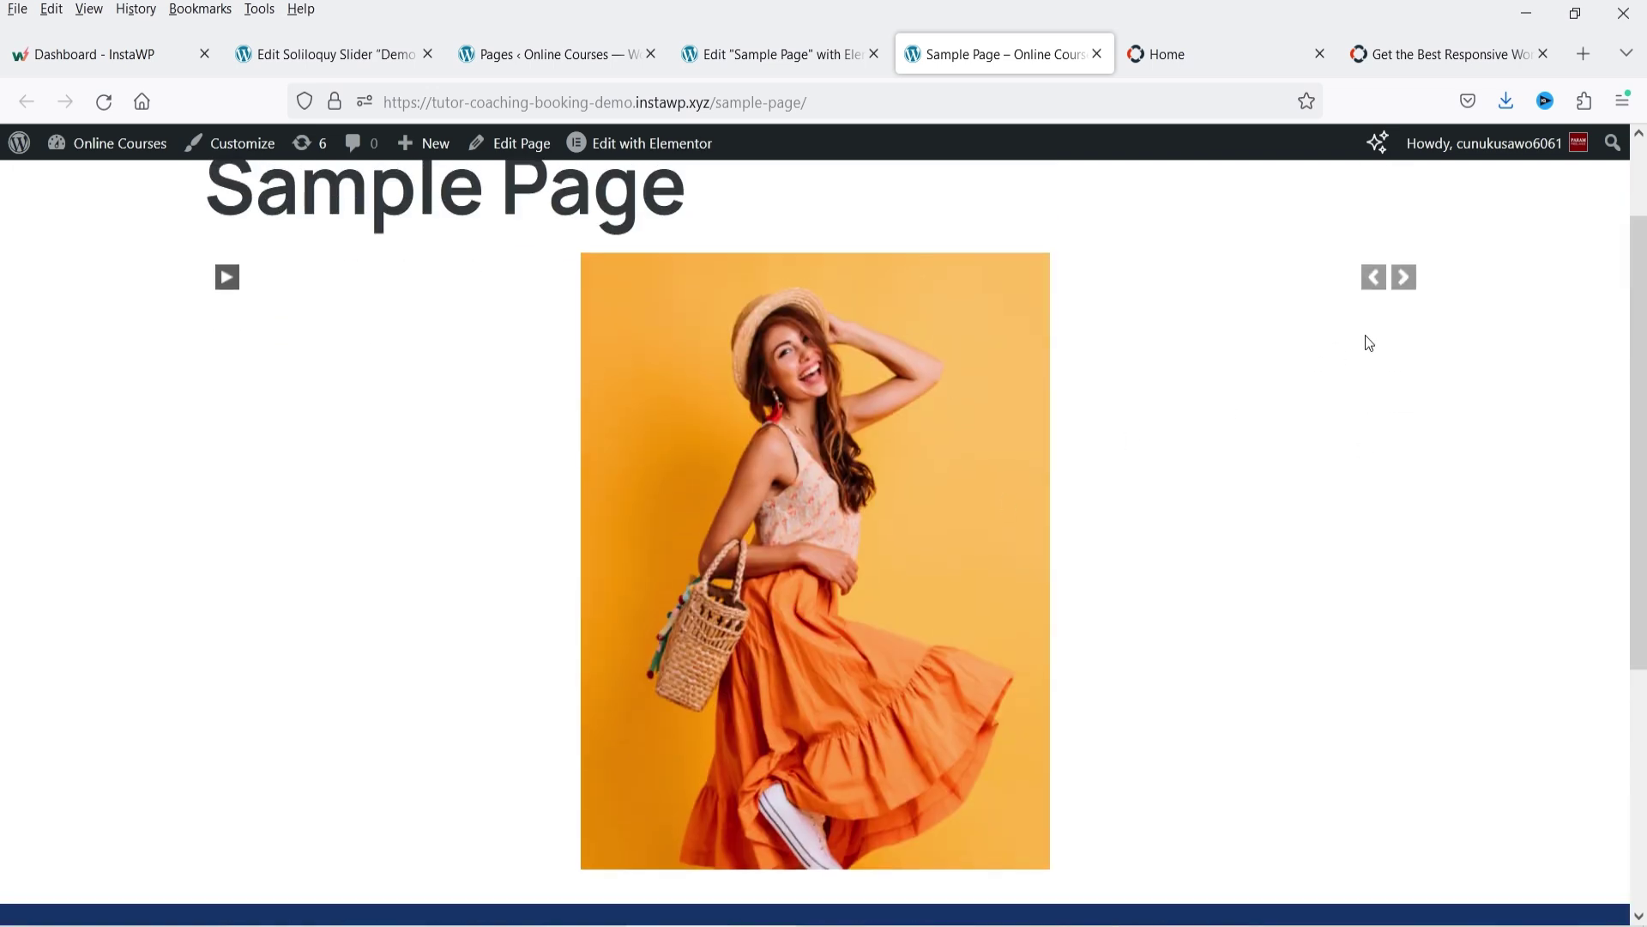
pyautogui.click(1407, 277)
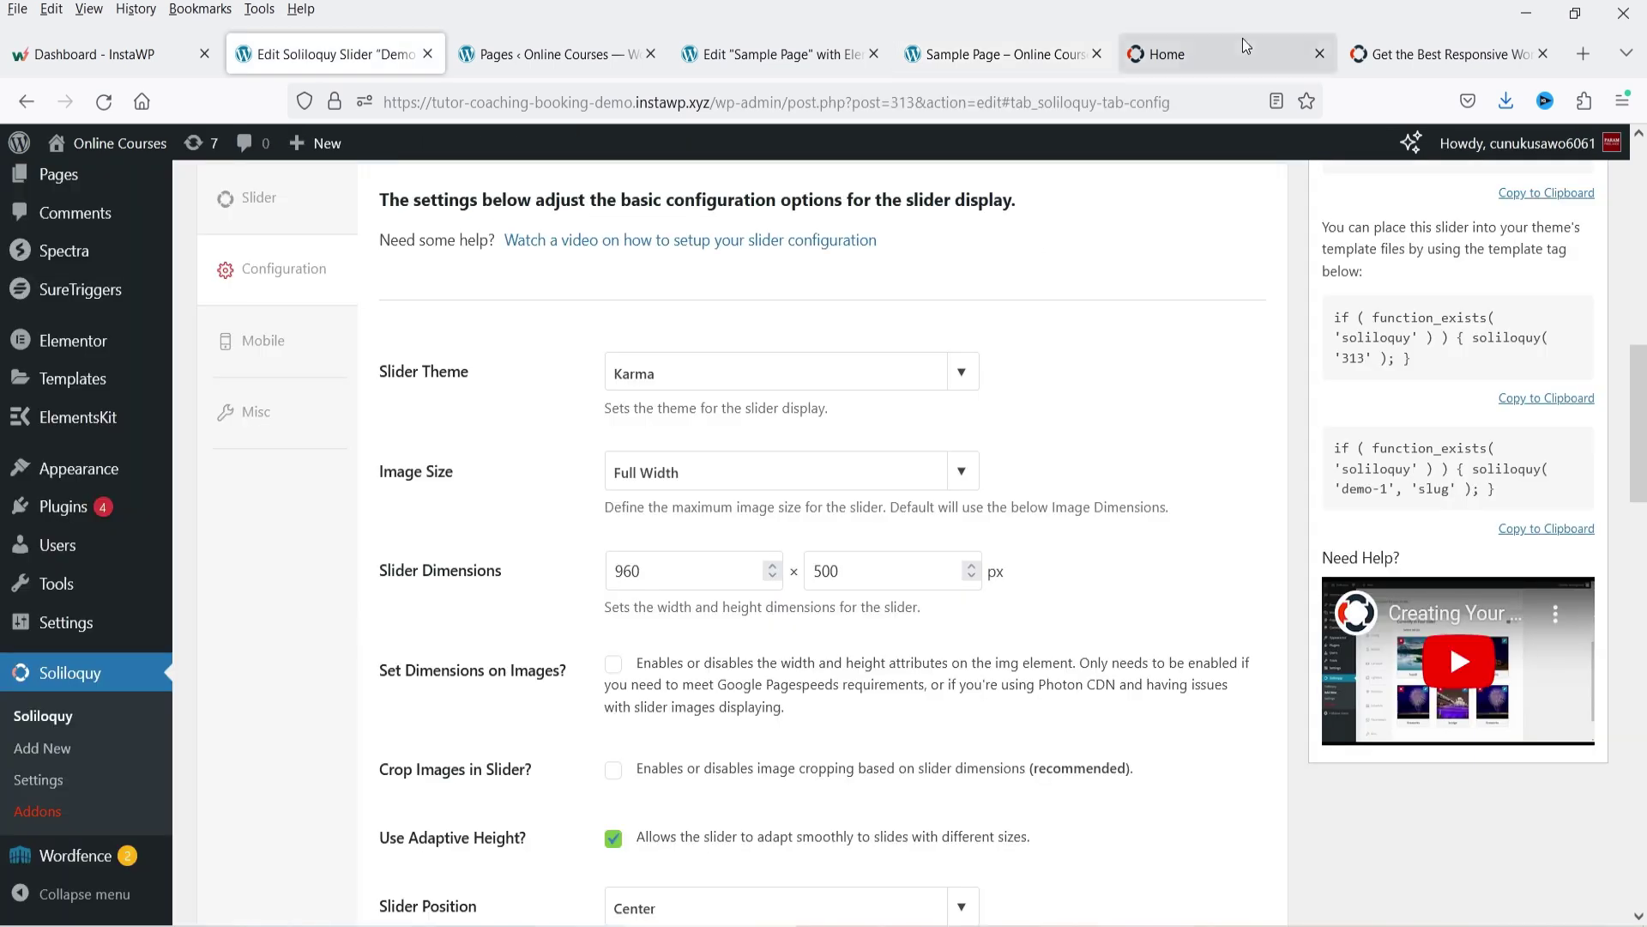
# Switch to the Soliloquy website's home page.
pyautogui.click(1242, 41)
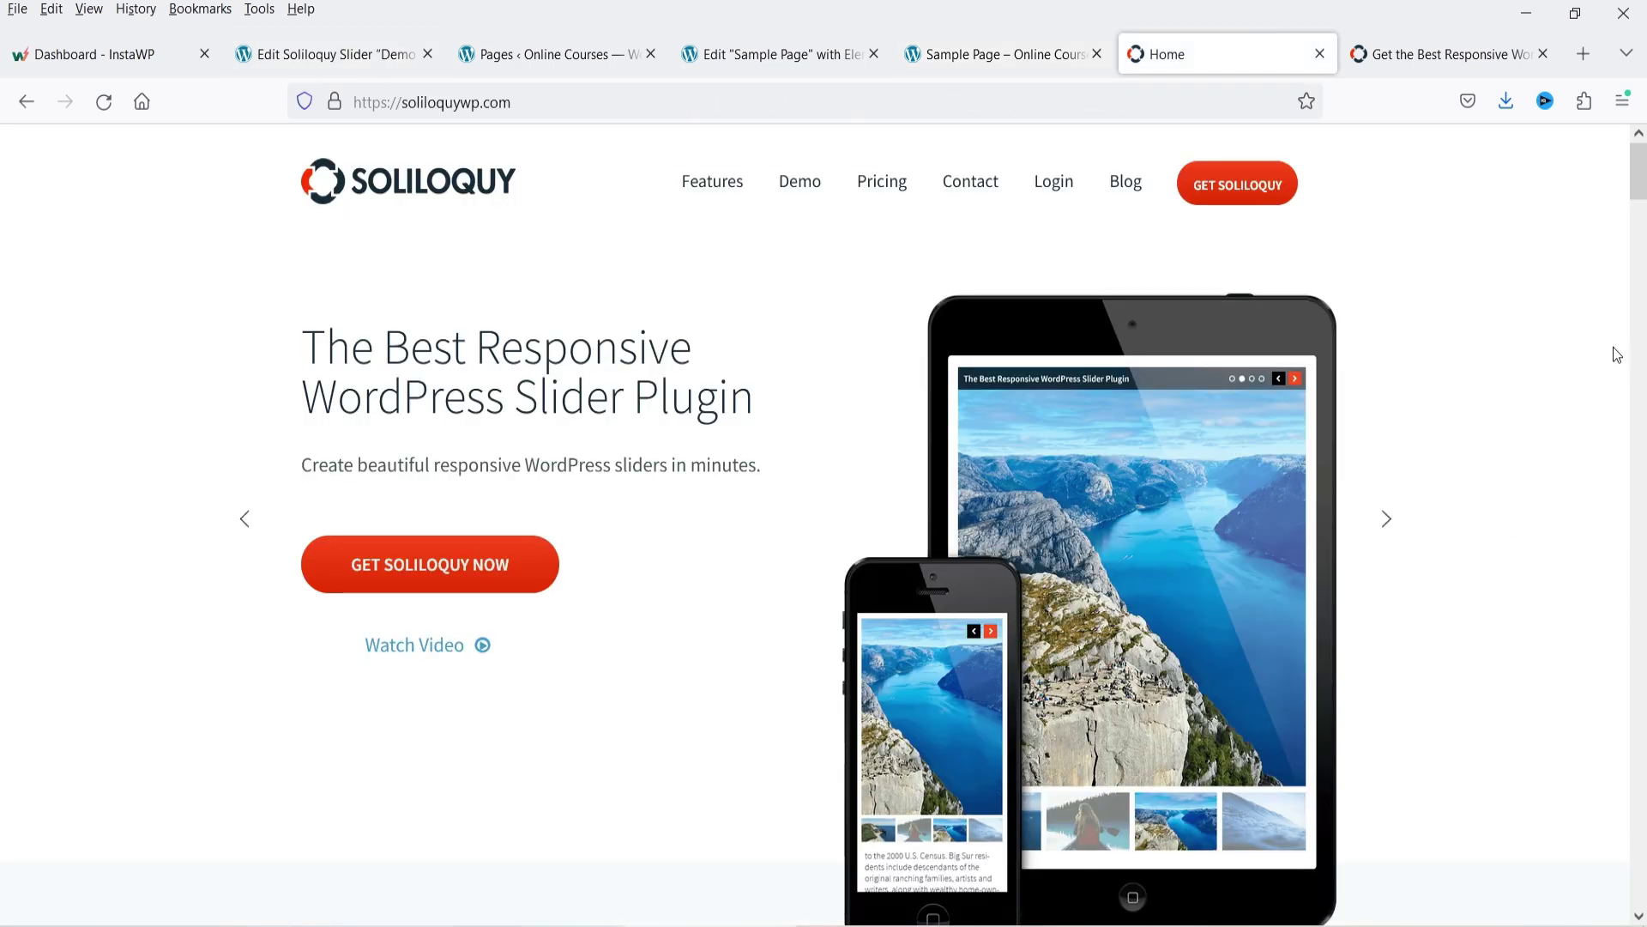